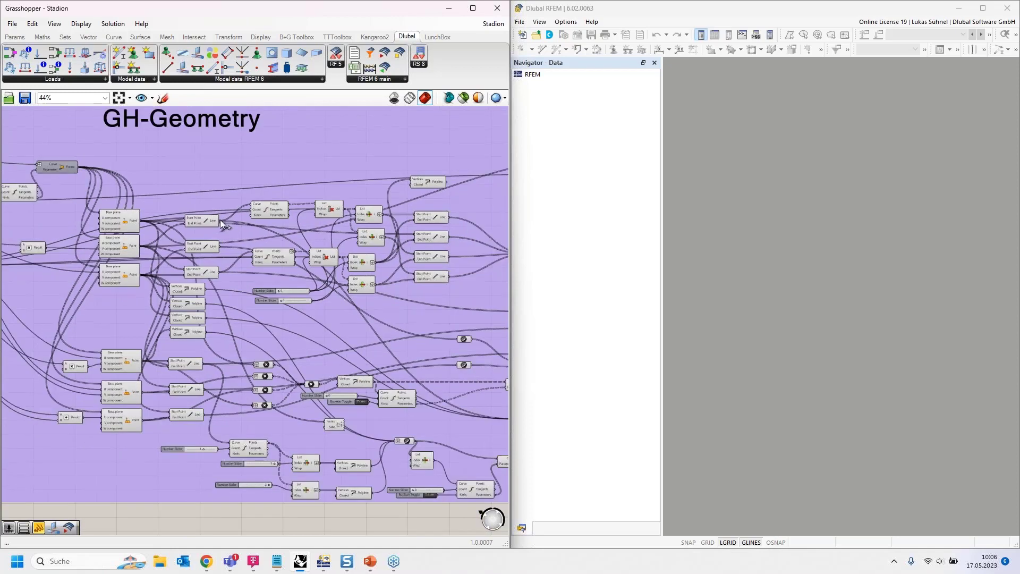
- Move the Grasshopper window aside, orbit the stadium geometry in Rhino to view it, and bring the Grasshopper window back
{"action": "left_click_drag", "start_coordinate": [267, 20], "coordinate": [1019, 101]}
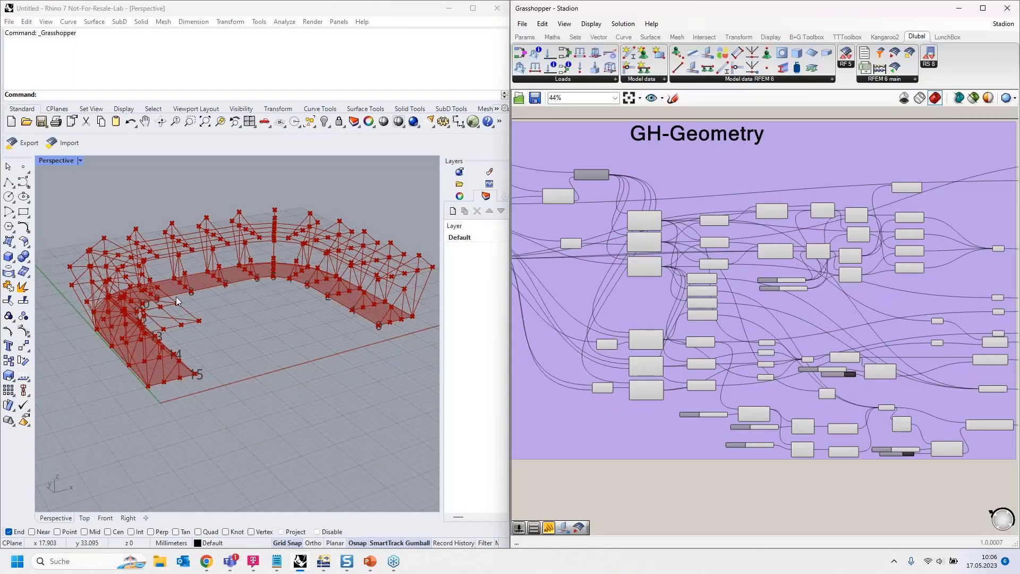
{"action": "right_click_drag", "start_coordinate": [176, 297], "coordinate": [298, 284]}
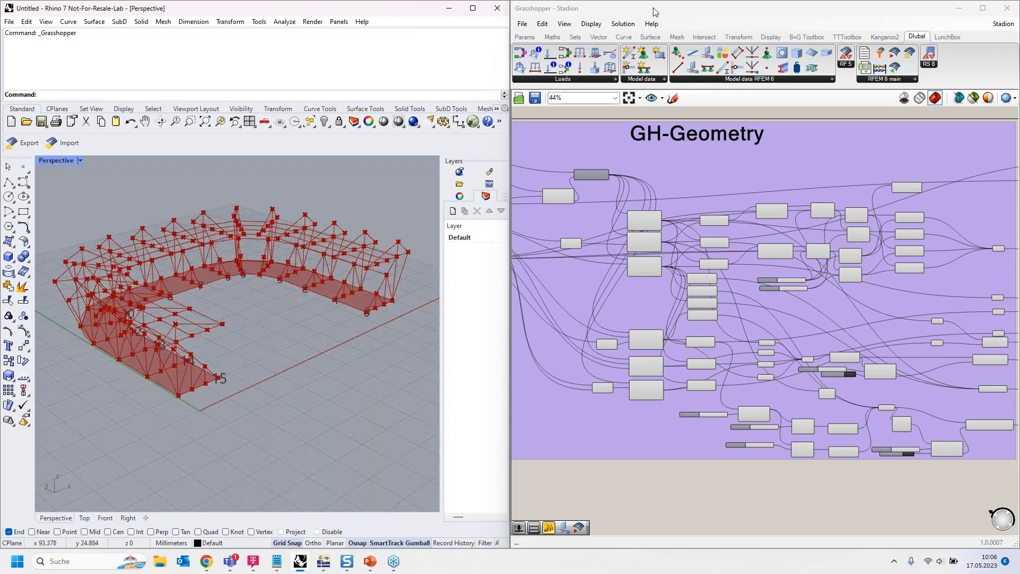
{"action": "left_click_drag", "start_coordinate": [655, 12], "coordinate": [2, 124]}
- Examine the member, surface and surface support components of the RFEM model data in the Grasshopper definition
{"action": "scroll", "coordinate": [478, 266], "scroll_direction": "down", "scroll_amount": 1}
{"action": "right_click_drag", "start_coordinate": [478, 265], "coordinate": [0, 246]}
{"action": "scroll", "coordinate": [302, 251], "scroll_direction": "up", "scroll_amount": 5}
{"action": "scroll", "coordinate": [234, 278], "scroll_direction": "down", "scroll_amount": 2}
{"action": "right_click_drag", "start_coordinate": [442, 184], "coordinate": [380, 217]}
{"action": "right_click_drag", "start_coordinate": [278, 506], "coordinate": [234, 360]}
{"action": "scroll", "coordinate": [374, 445], "scroll_direction": "up", "scroll_amount": 1}
{"action": "scroll", "coordinate": [374, 446], "scroll_direction": "up", "scroll_amount": 3}
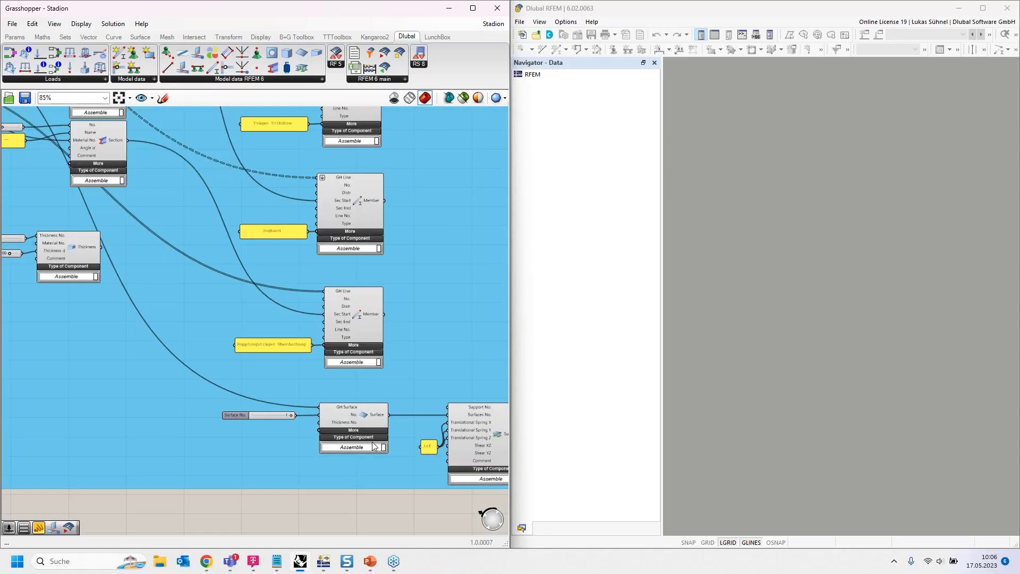
{"action": "scroll", "coordinate": [401, 451], "scroll_direction": "down", "scroll_amount": 2}
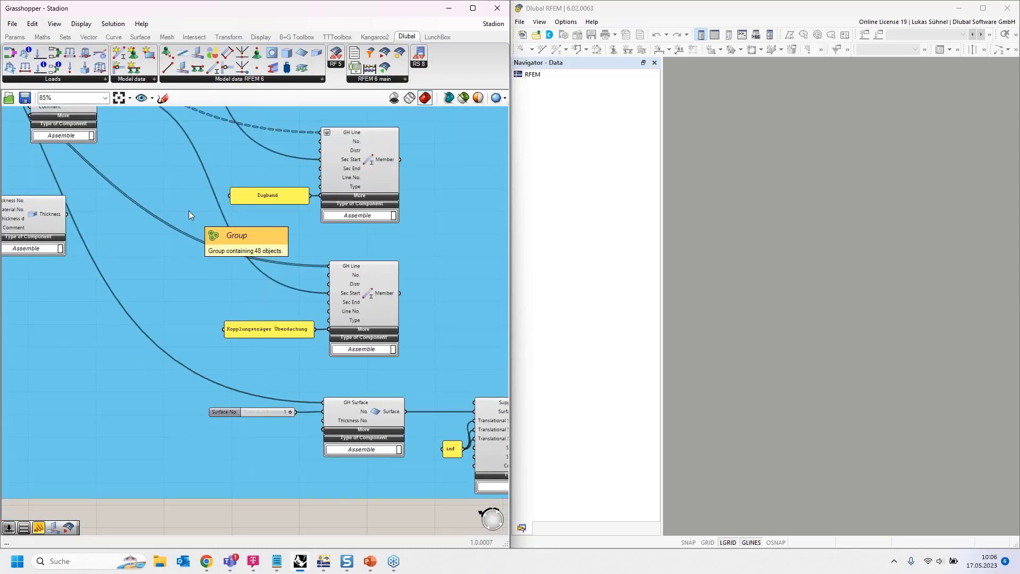
- Inspect the material, section and thickness components that feed the members in the RFEM Model data group
{"action": "right_click_drag", "start_coordinate": [179, 199], "coordinate": [239, 353]}
{"action": "scroll", "coordinate": [244, 365], "scroll_direction": "down", "scroll_amount": 1}
{"action": "right_click_drag", "start_coordinate": [188, 172], "coordinate": [226, 348]}
{"action": "right_click_drag", "start_coordinate": [241, 186], "coordinate": [317, 261]}
{"action": "scroll", "coordinate": [313, 166], "scroll_direction": "up", "scroll_amount": 3}
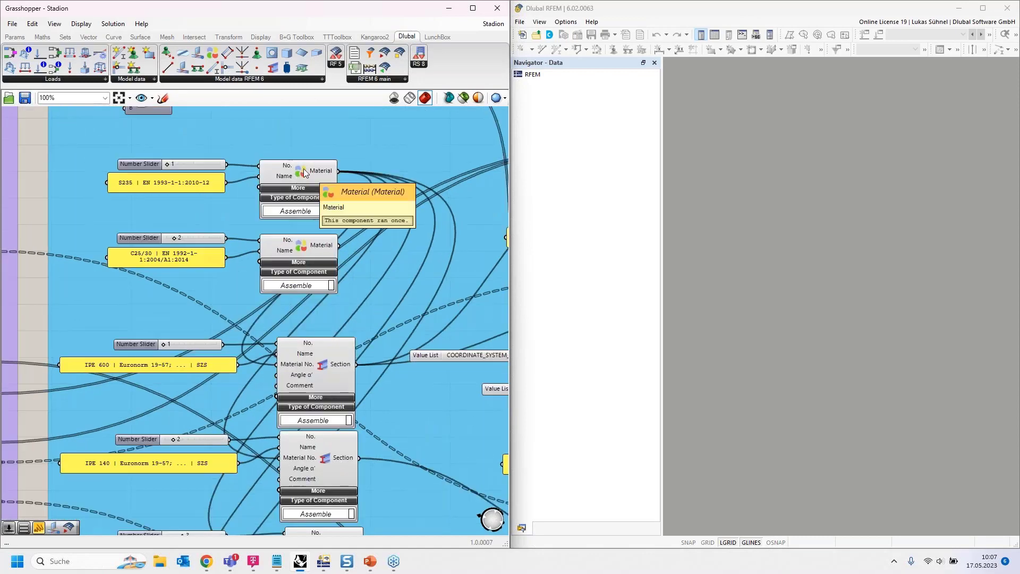
{"action": "left_click", "coordinate": [313, 169]}
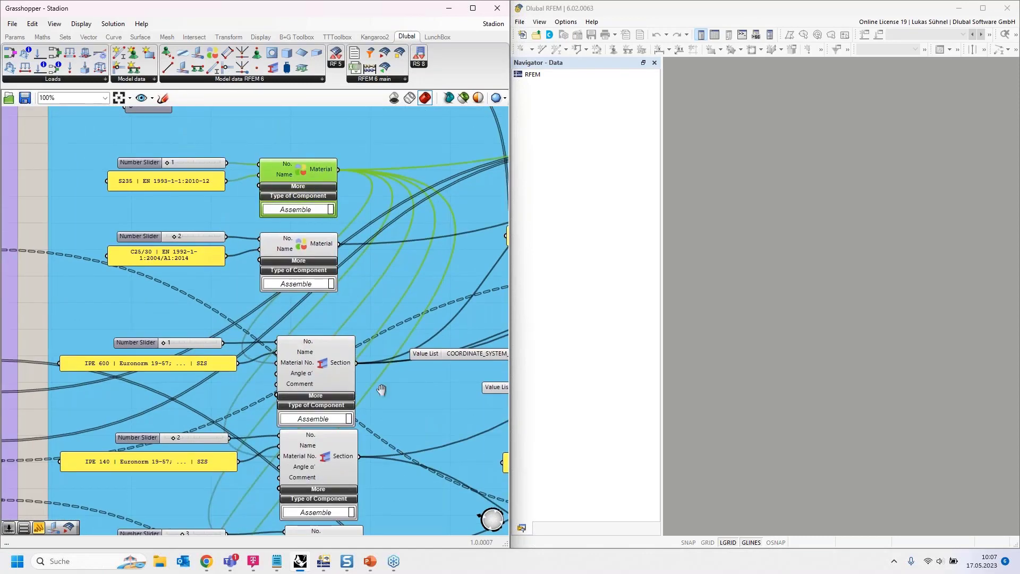
{"action": "right_click_drag", "start_coordinate": [333, 366], "coordinate": [305, 239]}
{"action": "left_click", "coordinate": [305, 238]}
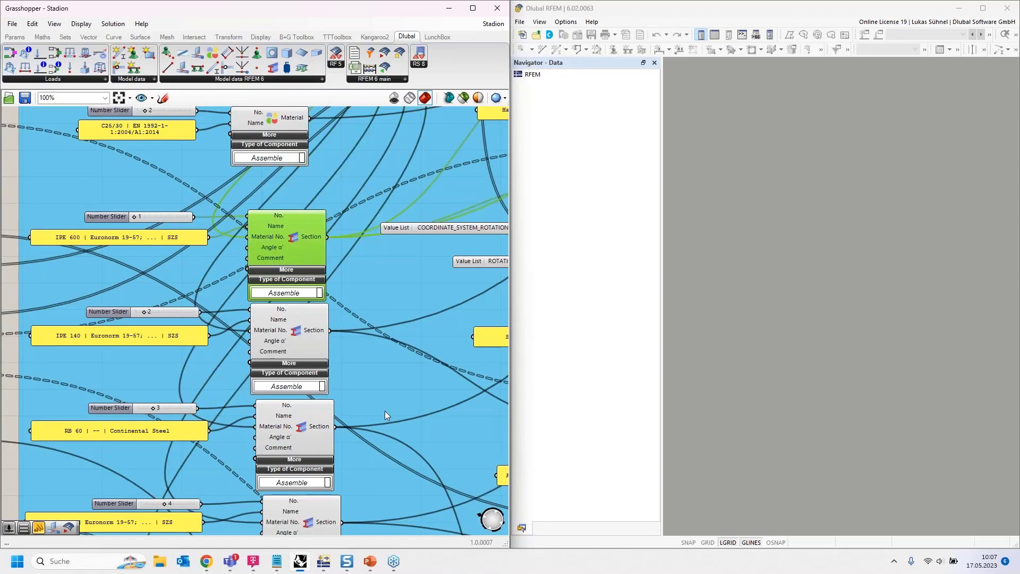
{"action": "right_click_drag", "start_coordinate": [385, 411], "coordinate": [364, 250]}
{"action": "right_click_drag", "start_coordinate": [310, 527], "coordinate": [310, 226]}
{"action": "left_click", "coordinate": [260, 306]}
{"action": "left_click", "coordinate": [237, 380]}
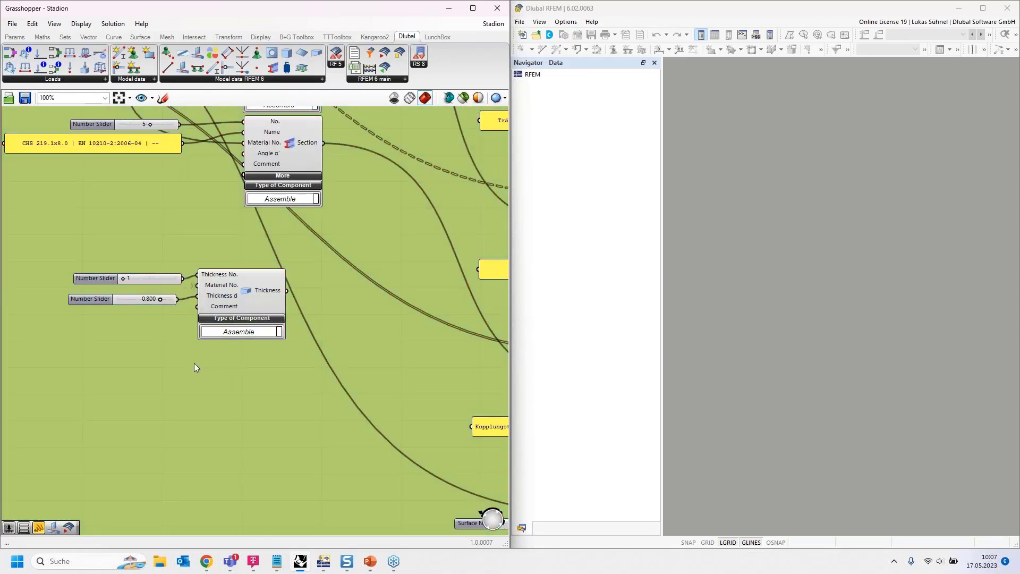
- Examine the Export group beside the RFEM Model data group and the toggles wired to its export component
{"action": "scroll", "coordinate": [193, 365], "scroll_direction": "down", "scroll_amount": 2}
{"action": "scroll", "coordinate": [192, 364], "scroll_direction": "down", "scroll_amount": 2}
{"action": "left_click", "coordinate": [85, 437]}
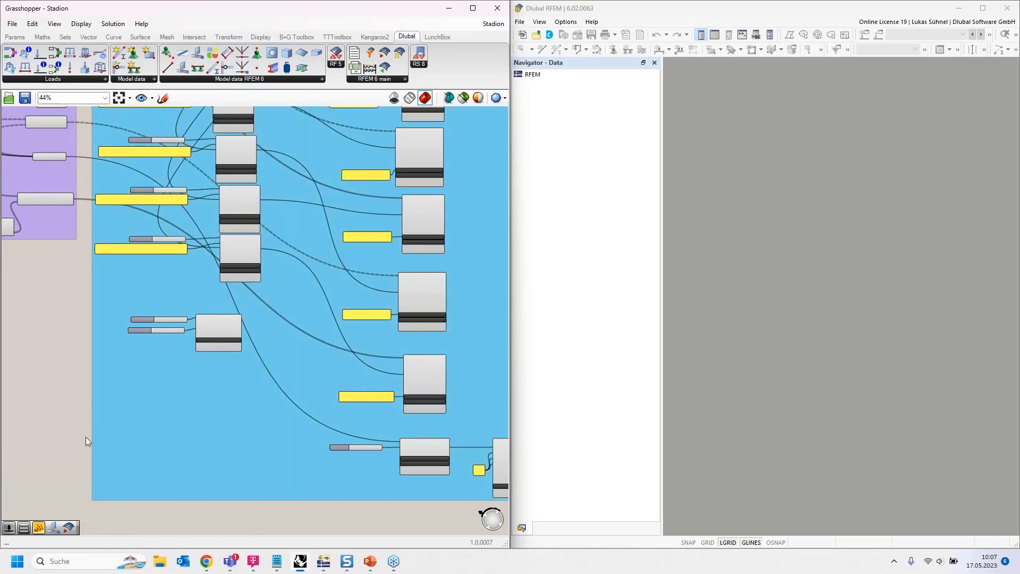
{"action": "scroll", "coordinate": [85, 437], "scroll_direction": "down", "scroll_amount": 1}
{"action": "scroll", "coordinate": [85, 438], "scroll_direction": "down", "scroll_amount": 1}
{"action": "right_click_drag", "start_coordinate": [406, 195], "coordinate": [318, 375]}
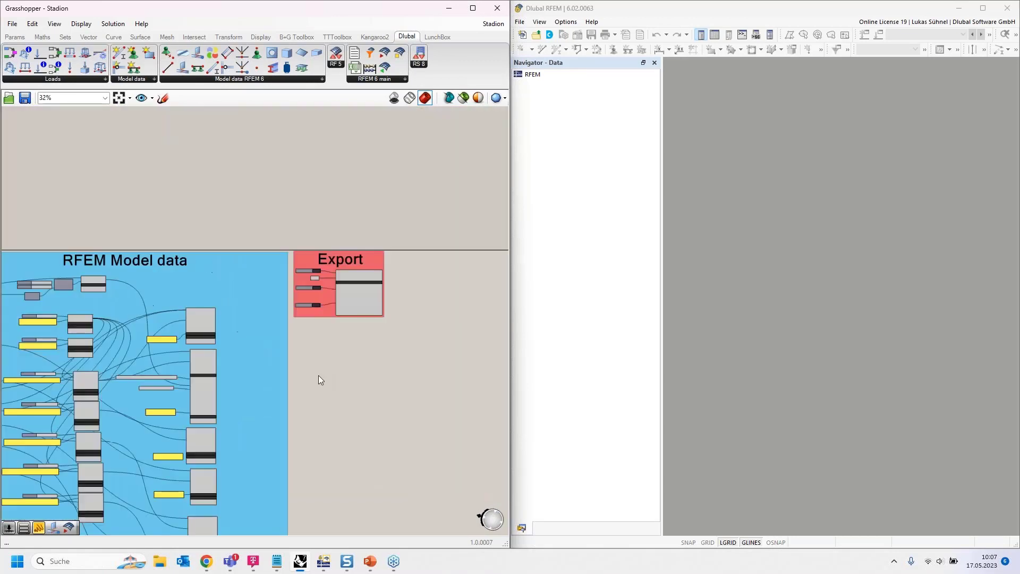
{"action": "scroll", "coordinate": [345, 308], "scroll_direction": "up", "scroll_amount": 4}
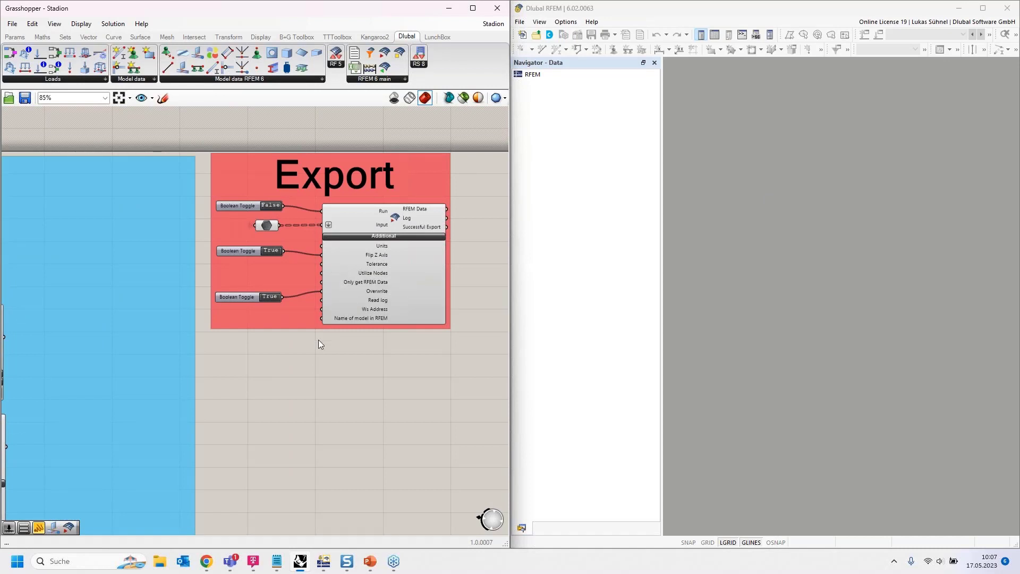
{"action": "right_click_drag", "start_coordinate": [269, 380], "coordinate": [366, 368]}
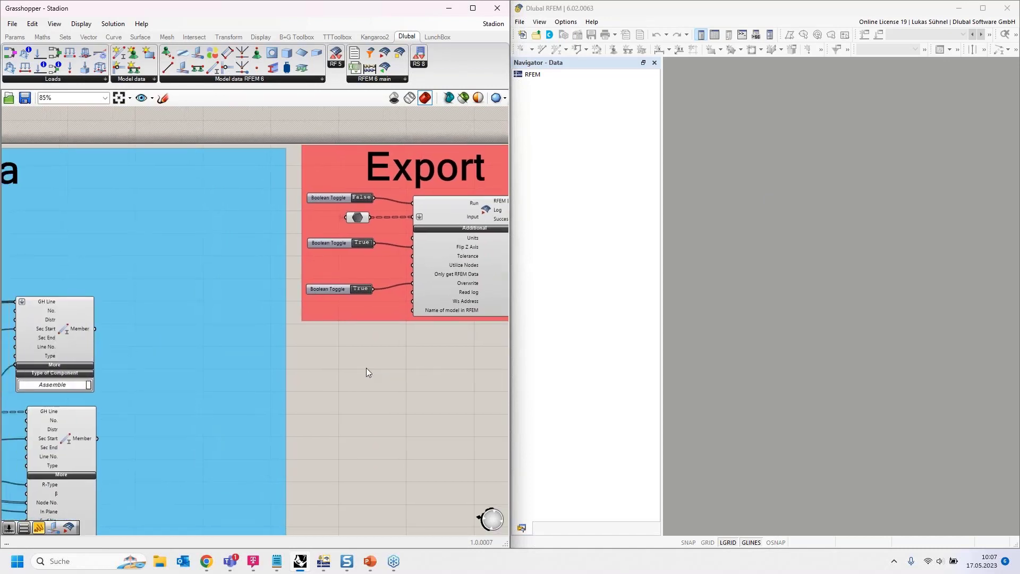
- Try switching the Run toggle of the RFEM export component
{"action": "left_click", "coordinate": [358, 198]}
{"action": "right_click_drag", "start_coordinate": [443, 389], "coordinate": [365, 379]}
{"action": "scroll", "coordinate": [385, 319], "scroll_direction": "up", "scroll_amount": 2}
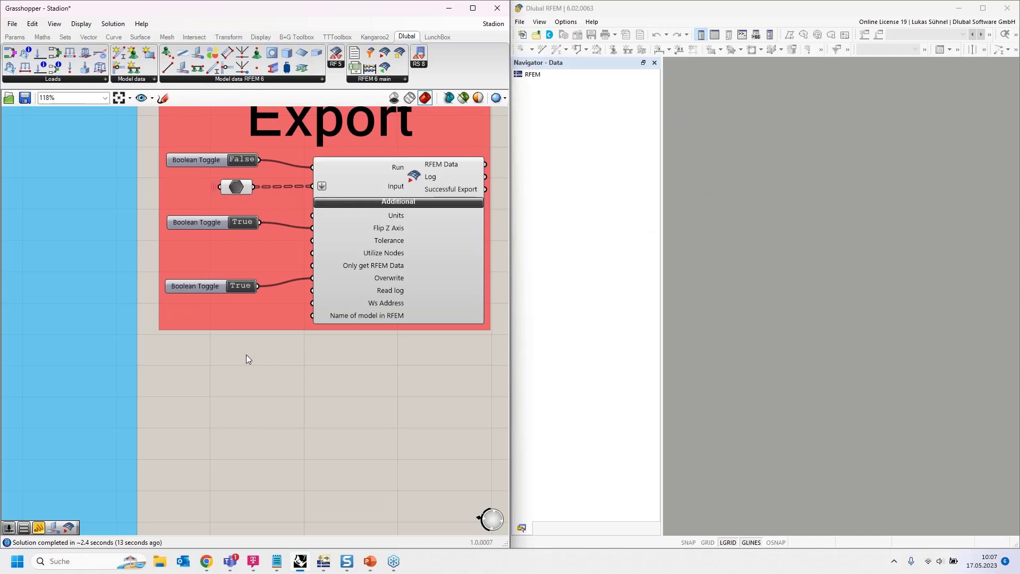
- Add a panel containing "File1" and connect it to the export component's Name of model in RFEM input
{"action": "double_click", "coordinate": [206, 359]}
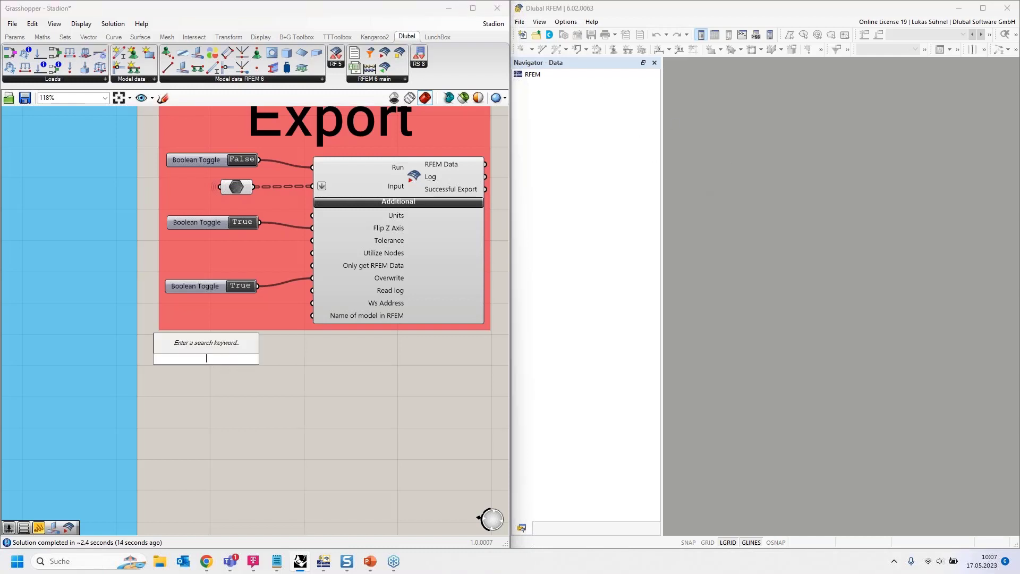
{"action": "type", "text": "\"File1"}
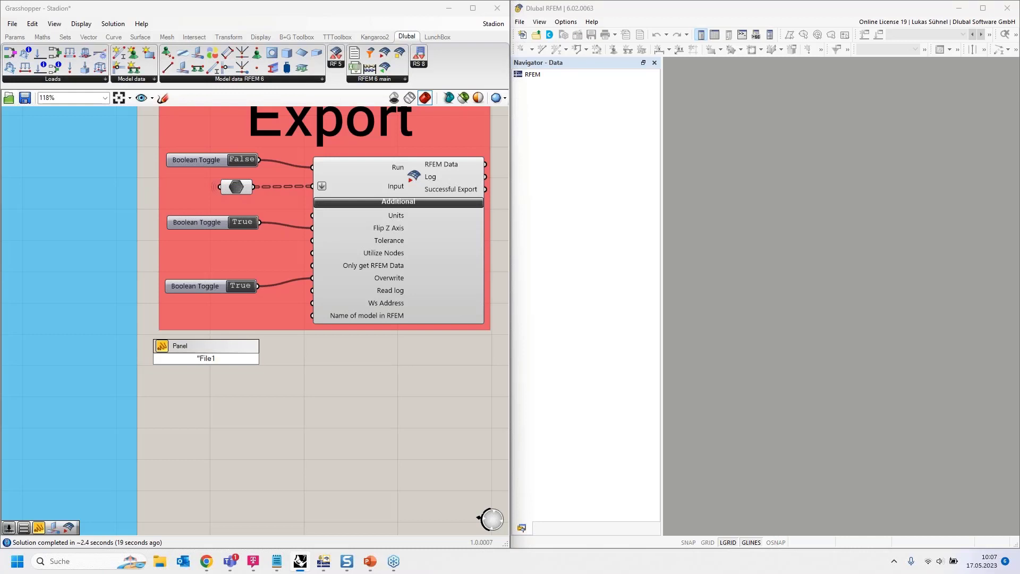
{"action": "key", "text": "Return"}
{"action": "left_click_drag", "start_coordinate": [291, 336], "coordinate": [312, 315]}
{"action": "left_click_drag", "start_coordinate": [212, 356], "coordinate": [227, 316]}
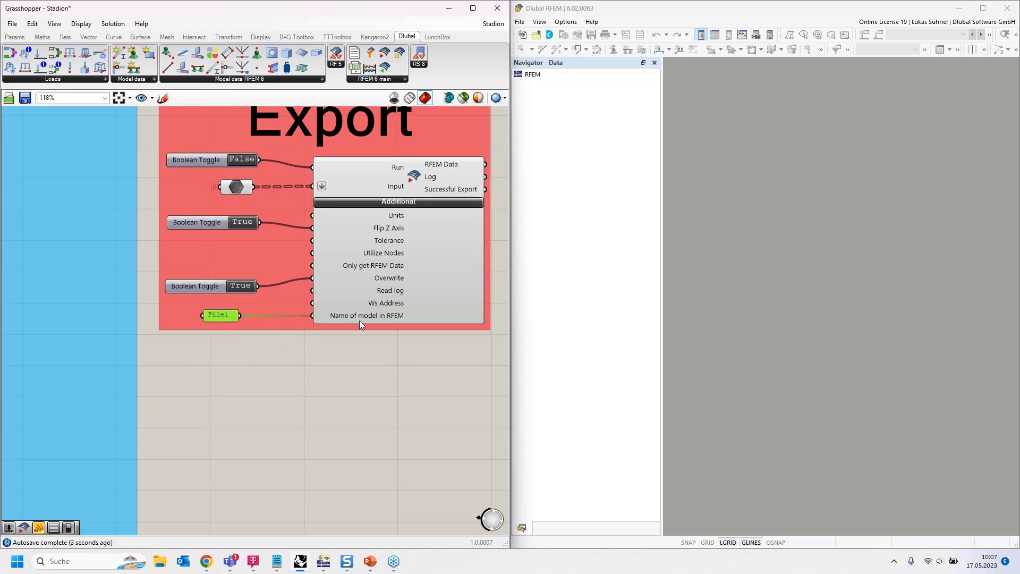
{"action": "left_click", "coordinate": [272, 366]}
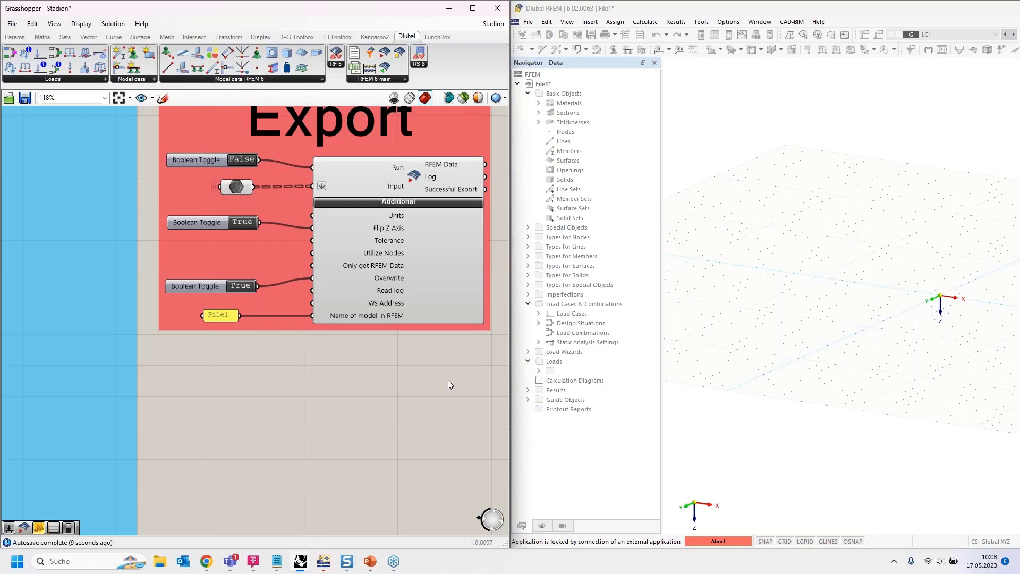
- Run the export to RFEM with the Run toggle and inspect the transferred stadium model from another angle
{"action": "left_click", "coordinate": [240, 159]}
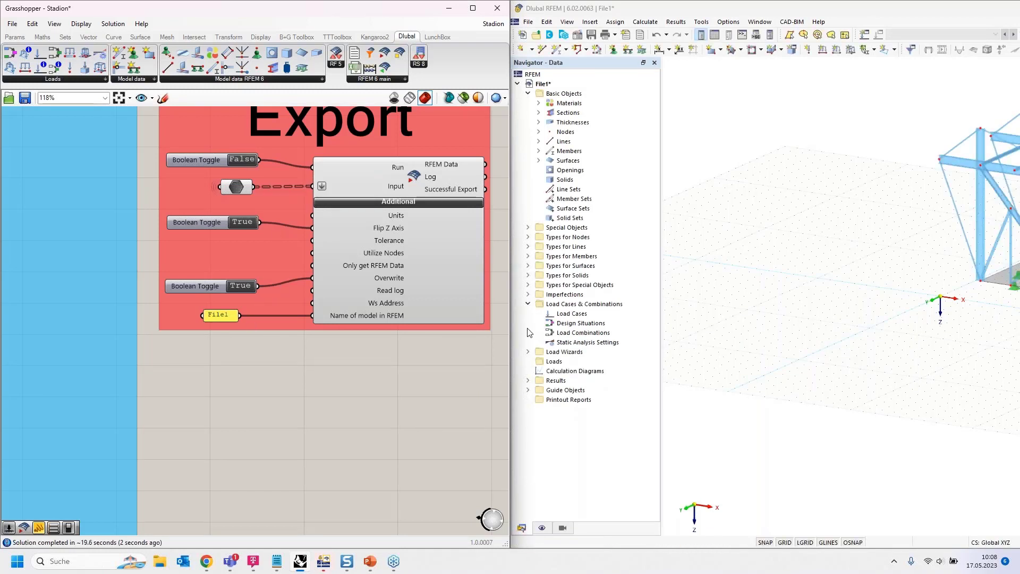
{"action": "scroll", "coordinate": [700, 313], "scroll_direction": "down", "scroll_amount": 7}
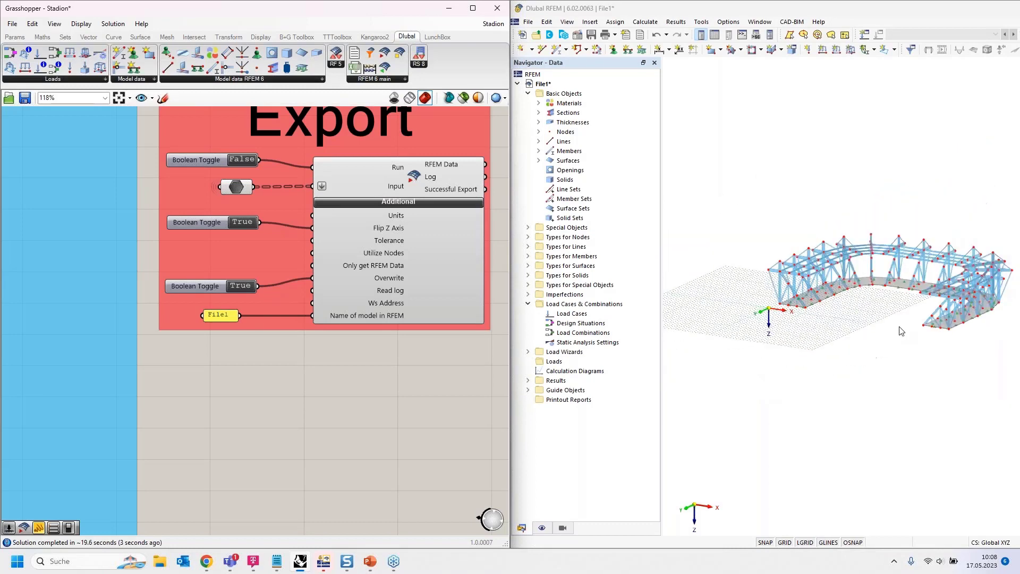
{"action": "middle_click_drag", "start_coordinate": [838, 329], "coordinate": [822, 367]}
{"action": "scroll", "coordinate": [821, 335], "scroll_direction": "up", "scroll_amount": 4}
{"action": "scroll", "coordinate": [823, 367], "scroll_direction": "down", "scroll_amount": 3}
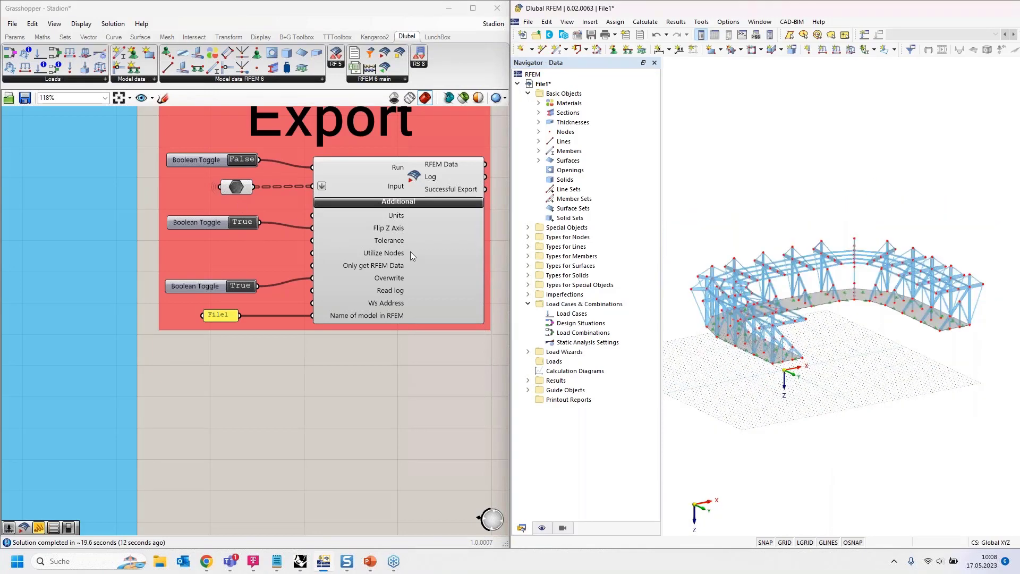
- Delete the whole stadium geometry from the RFEM model File1 and expand its lists of thicknesses, sections and materials
{"action": "left_click_drag", "start_coordinate": [681, 103], "coordinate": [1013, 401]}
{"action": "key", "text": "Delete"}
{"action": "left_click", "coordinate": [538, 122]}
{"action": "left_click", "coordinate": [538, 112]}
{"action": "left_click", "coordinate": [538, 103]}
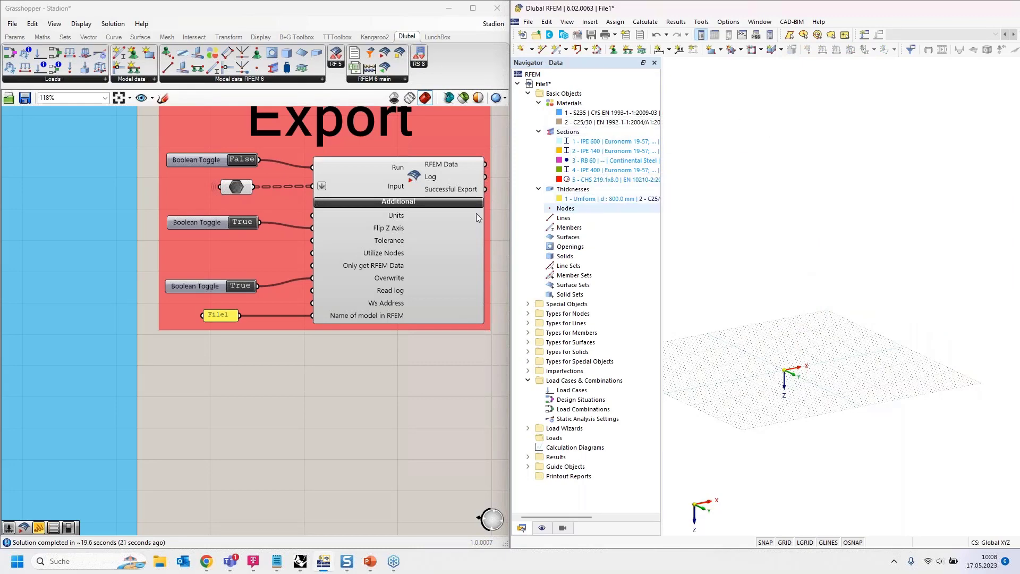
- Delete all material, section and thickness components with their sliders and panels from the RFEM Model data group in Grasshopper
{"action": "scroll", "coordinate": [466, 263], "scroll_direction": "down", "scroll_amount": 5}
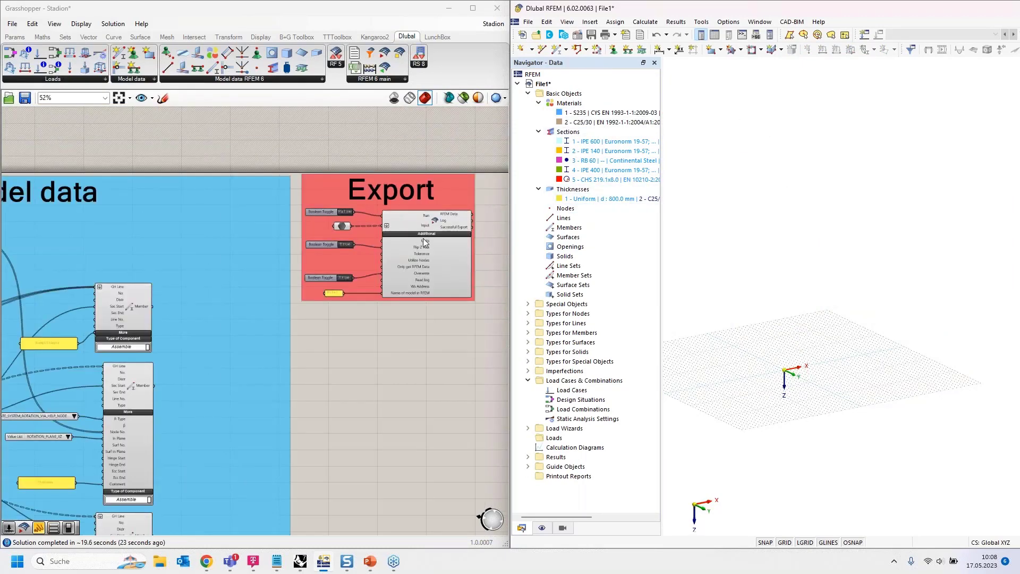
{"action": "scroll", "coordinate": [424, 242], "scroll_direction": "down", "scroll_amount": 2}
{"action": "right_click_drag", "start_coordinate": [224, 298], "coordinate": [324, 207]}
{"action": "scroll", "coordinate": [324, 208], "scroll_direction": "down", "scroll_amount": 2}
{"action": "left_click_drag", "start_coordinate": [158, 423], "coordinate": [269, 186]}
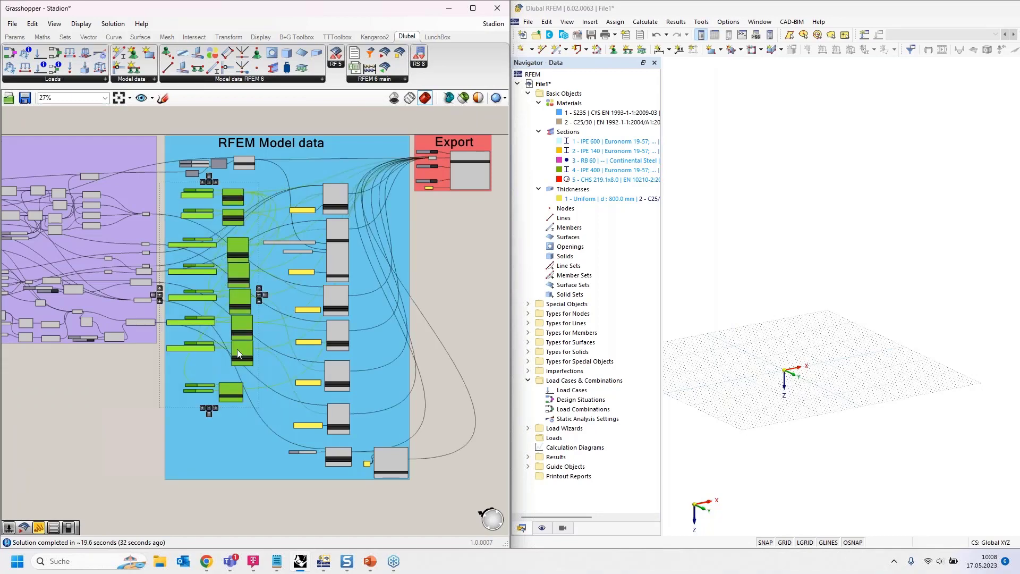
{"action": "scroll", "coordinate": [247, 303], "scroll_direction": "up", "scroll_amount": 5}
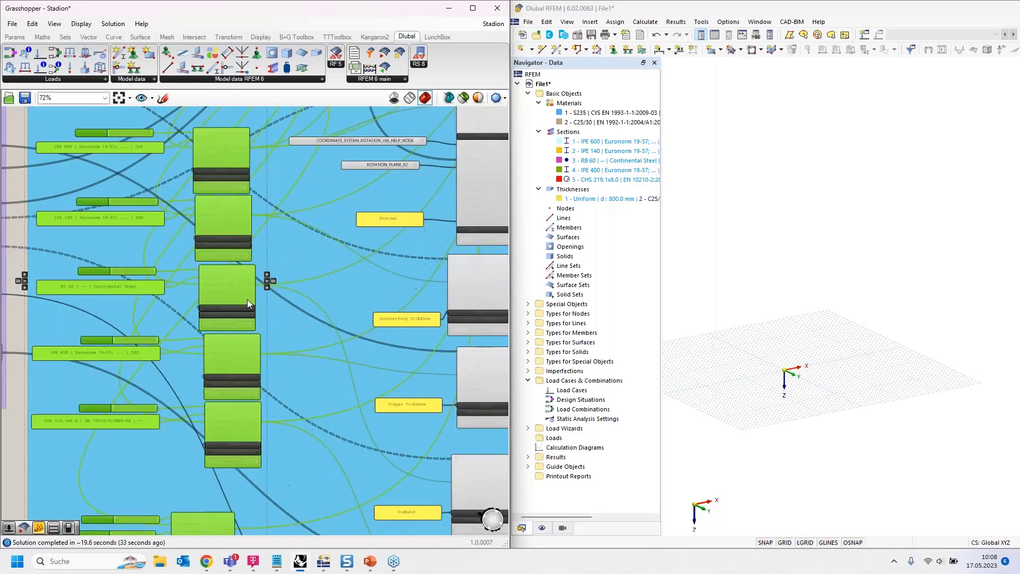
{"action": "scroll", "coordinate": [250, 298], "scroll_direction": "down", "scroll_amount": 5}
- Examine the remaining member components, focusing on the inputs of the Hauptträger member such as Sec Start
{"action": "left_click_drag", "start_coordinate": [271, 523], "coordinate": [375, 199]}
{"action": "left_click", "coordinate": [439, 274]}
{"action": "scroll", "coordinate": [330, 217], "scroll_direction": "up", "scroll_amount": 7}
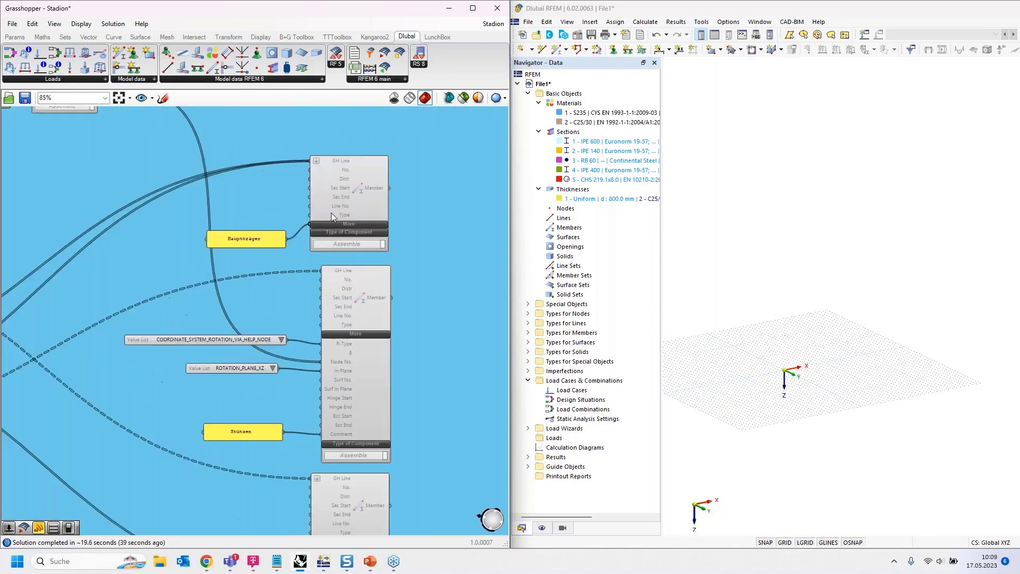
{"action": "scroll", "coordinate": [350, 212], "scroll_direction": "down", "scroll_amount": 5}
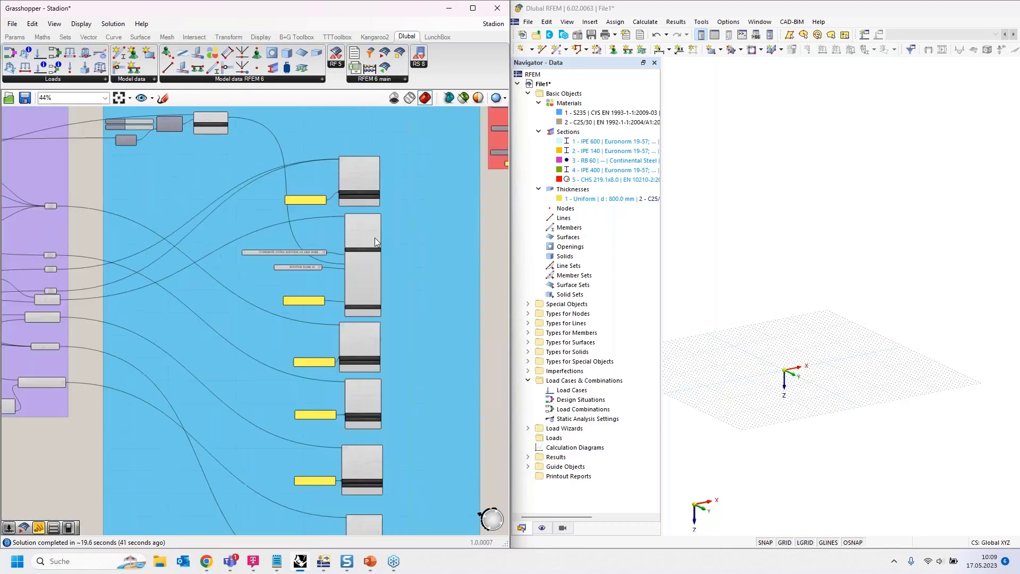
{"action": "scroll", "coordinate": [339, 218], "scroll_direction": "up", "scroll_amount": 5}
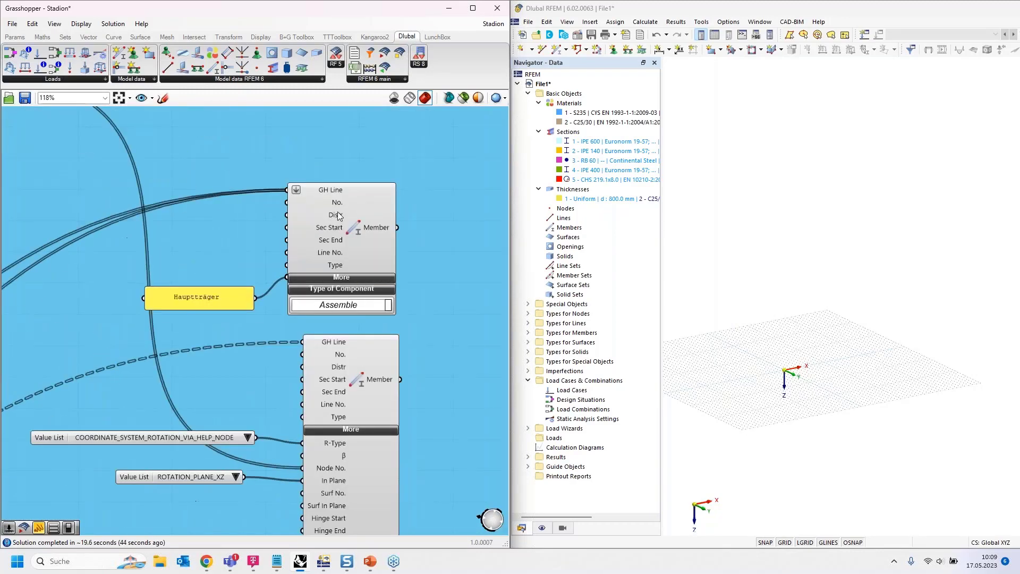
{"action": "right_click_drag", "start_coordinate": [322, 231], "coordinate": [376, 221]}
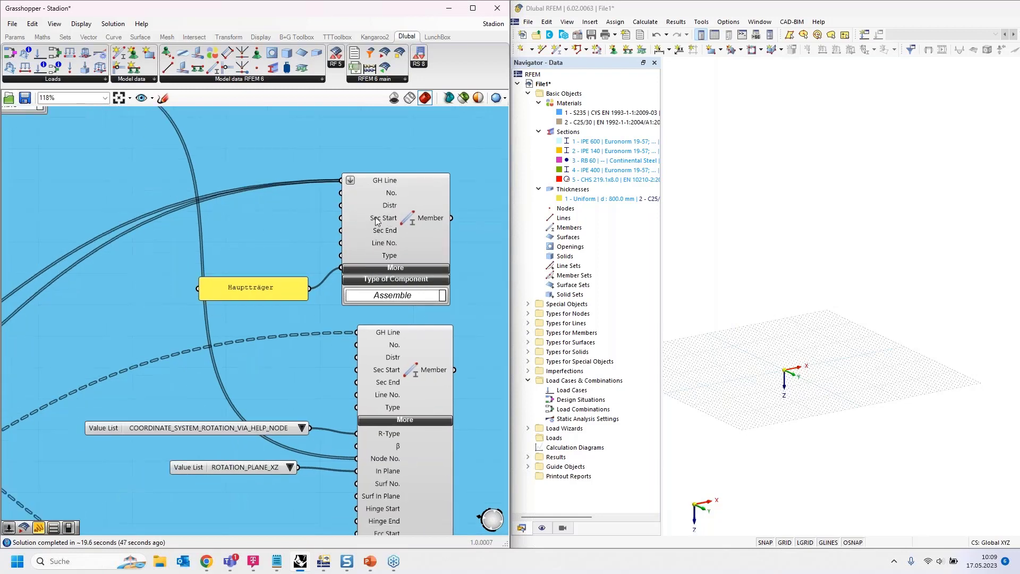
{"action": "left_click", "coordinate": [413, 221]}
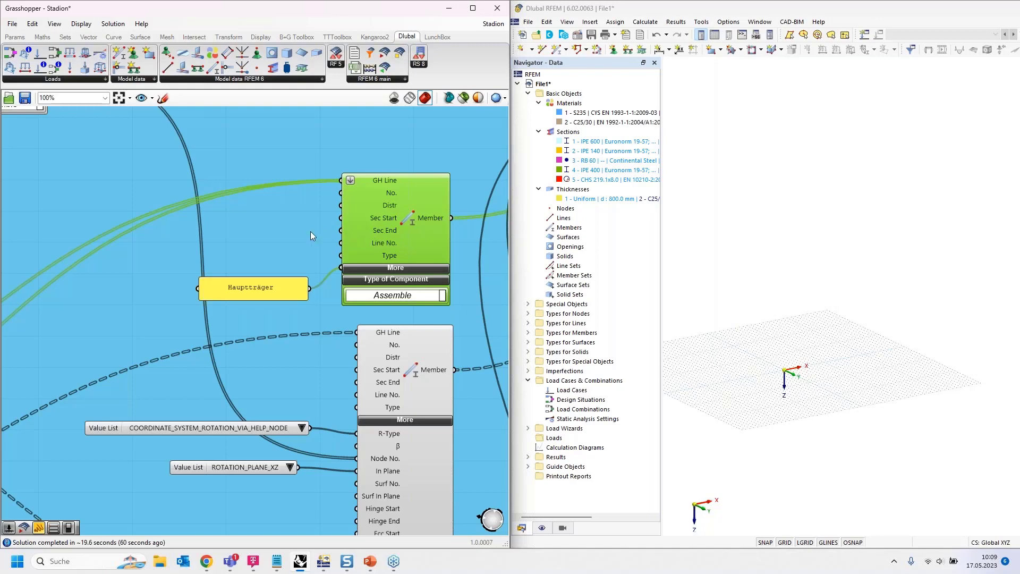
{"action": "scroll", "coordinate": [310, 233], "scroll_direction": "down", "scroll_amount": 5}
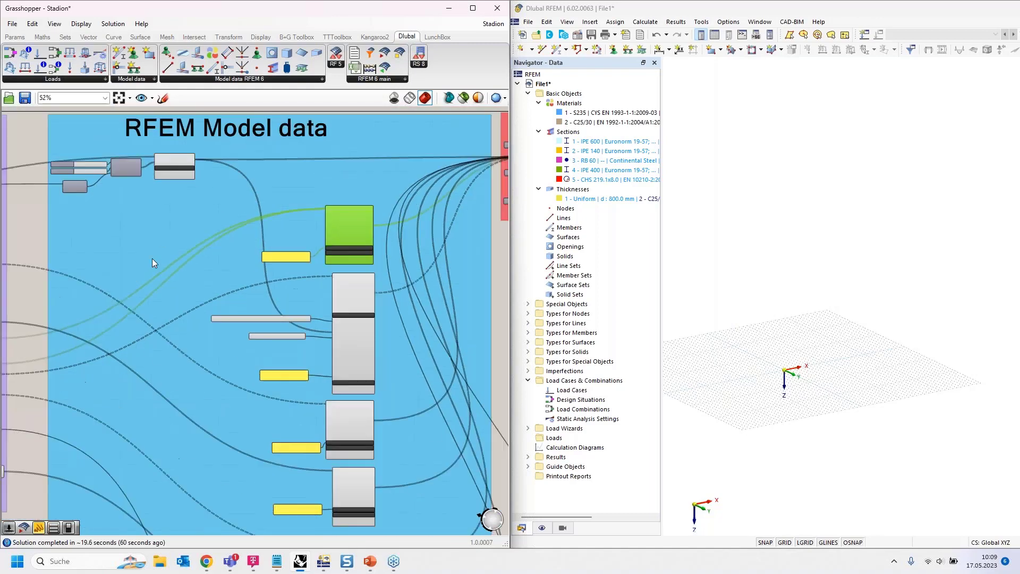
{"action": "scroll", "coordinate": [161, 236], "scroll_direction": "up", "scroll_amount": 2}
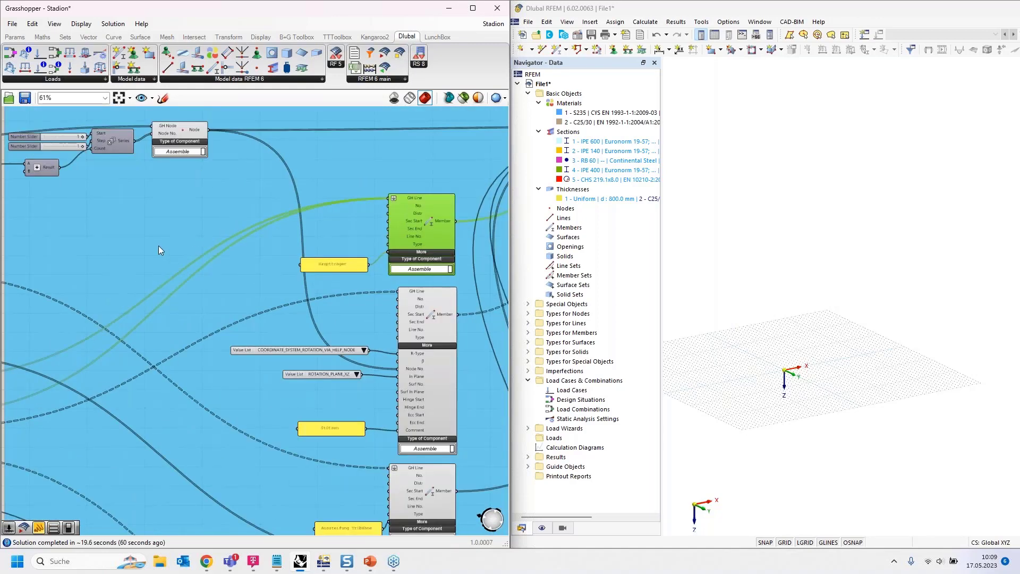
{"action": "scroll", "coordinate": [158, 246], "scroll_direction": "up", "scroll_amount": 3}
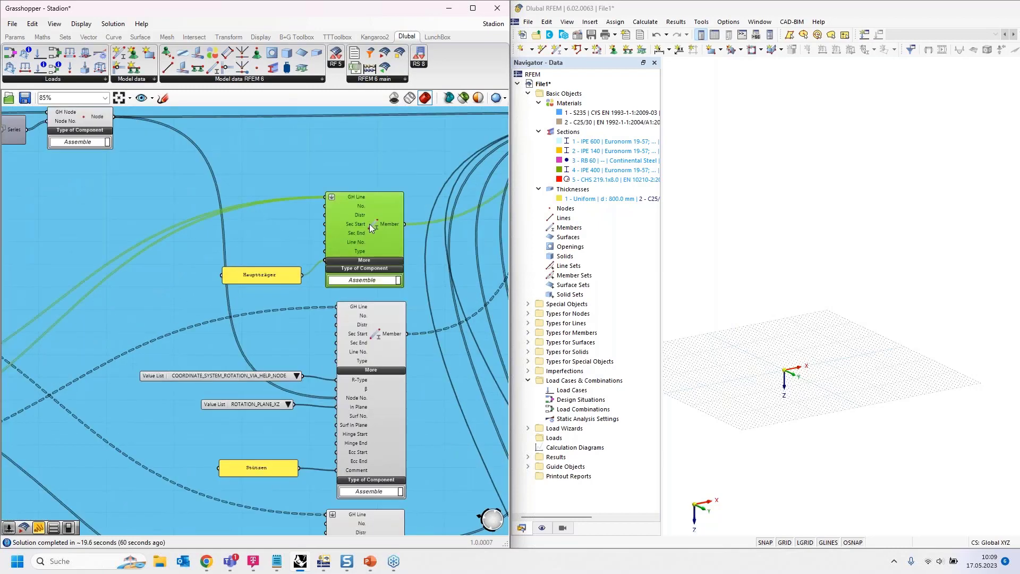
{"action": "scroll", "coordinate": [421, 214], "scroll_direction": "down", "scroll_amount": 3}
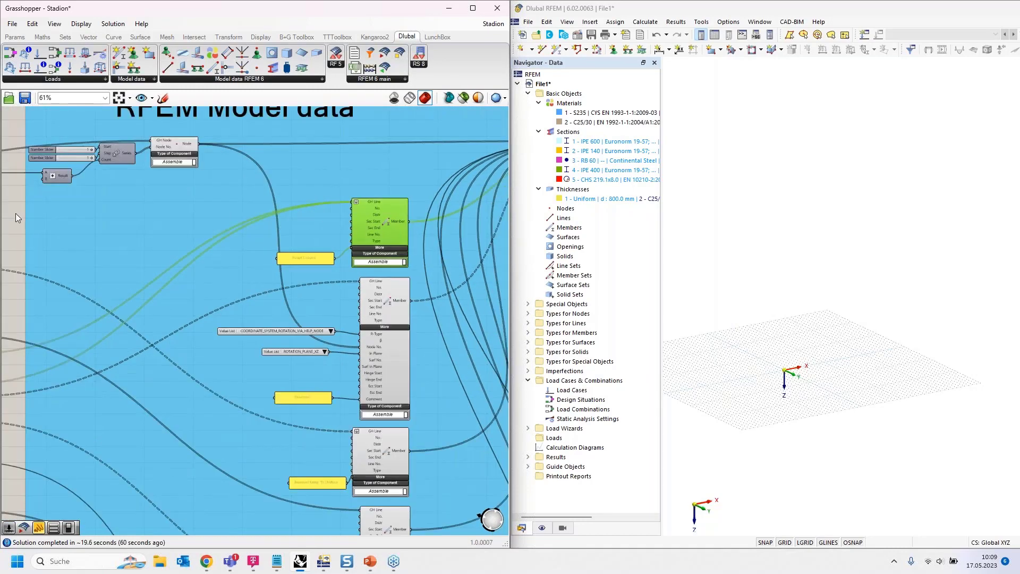
- Add a number slider ranging from 1 to 5 and place it beside the Sec Start input of the Hauptträger member
{"action": "double_click", "coordinate": [14, 213]}
{"action": "type", "text": "1<5"}
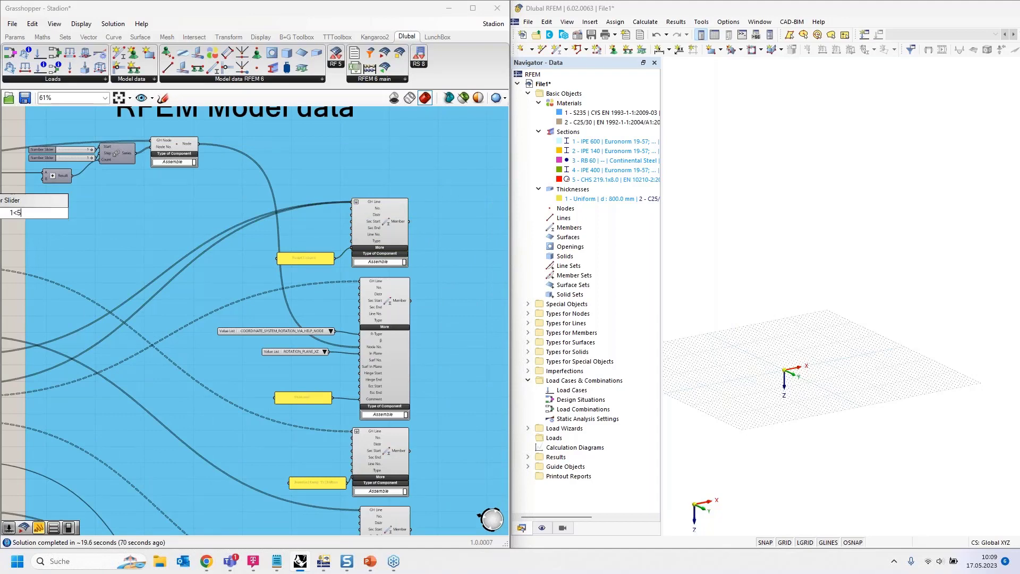
{"action": "key", "text": "Return"}
{"action": "left_click_drag", "start_coordinate": [37, 214], "coordinate": [335, 225]}
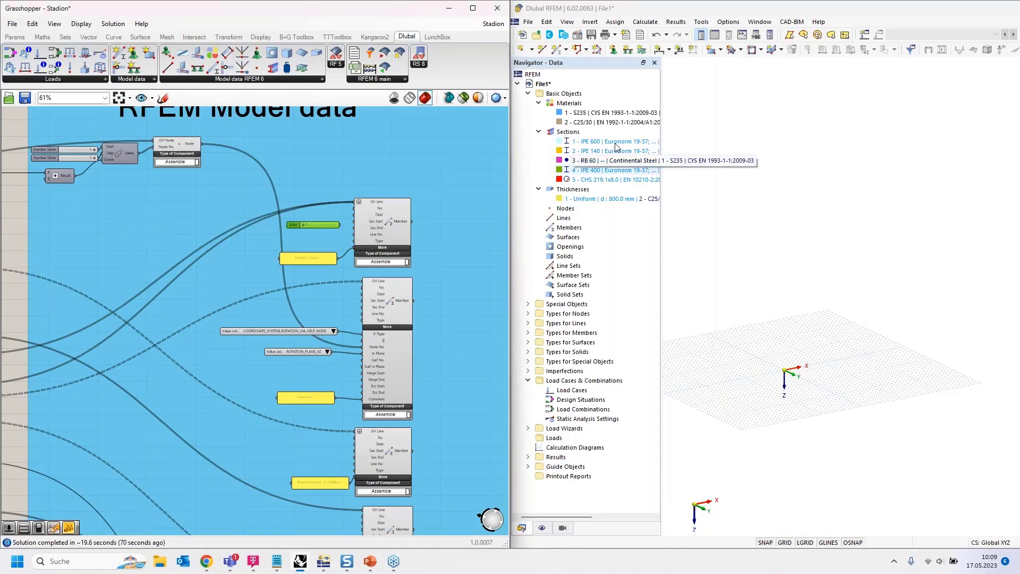
- Connect the number slider with value 1 to the Sec Start input of the Hauptträger member
{"action": "scroll", "coordinate": [381, 206], "scroll_direction": "up", "scroll_amount": 2}
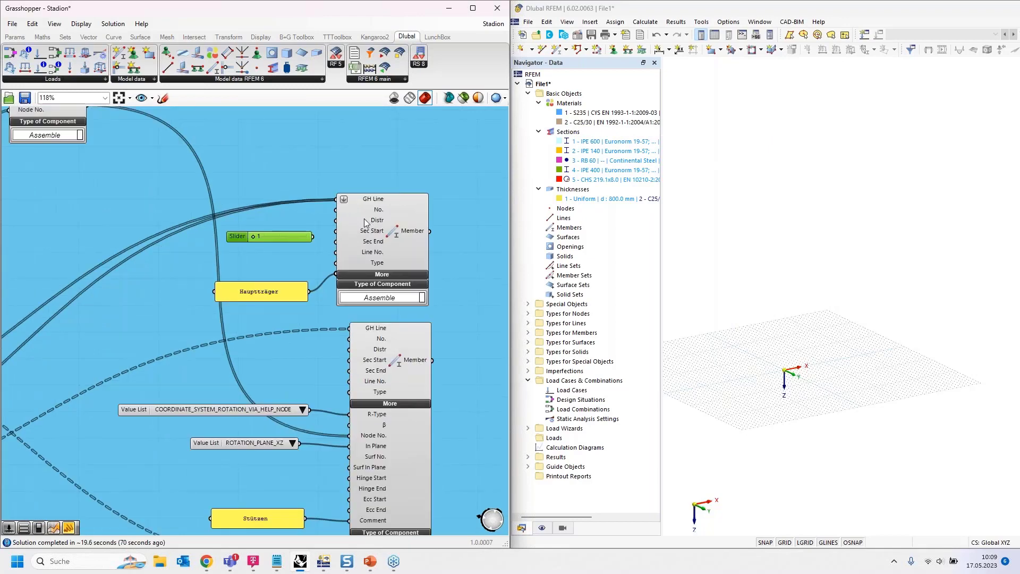
{"action": "scroll", "coordinate": [365, 218], "scroll_direction": "up", "scroll_amount": 3}
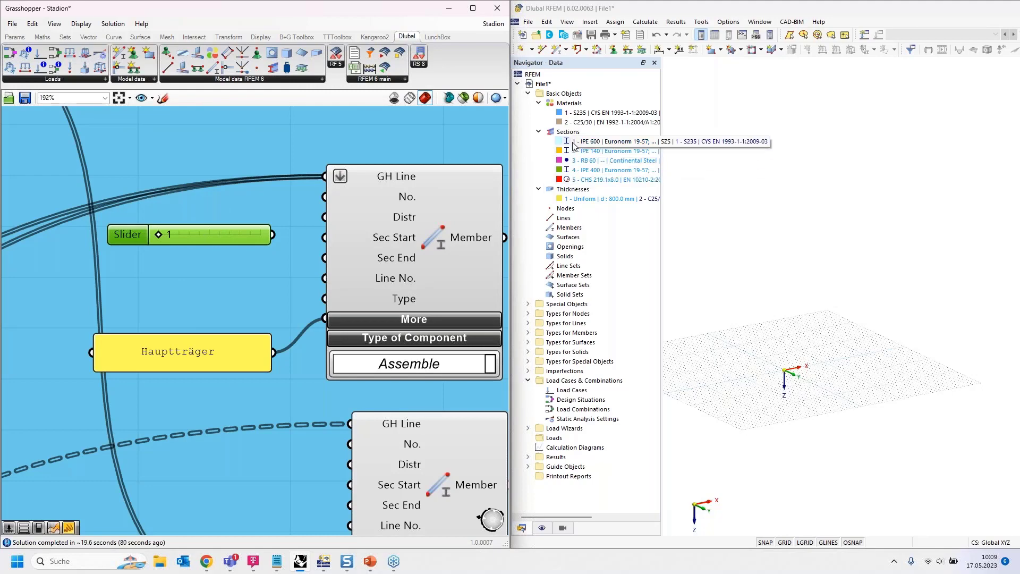
{"action": "left_click_drag", "start_coordinate": [317, 243], "coordinate": [265, 233]}
{"action": "scroll", "coordinate": [262, 228], "scroll_direction": "down", "scroll_amount": 3}
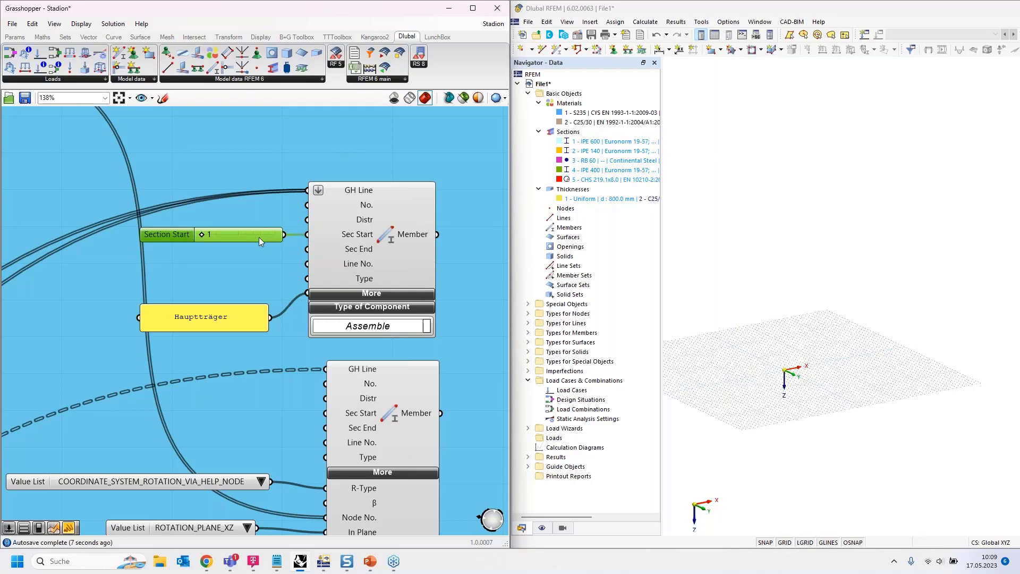
- Place a copy of the section slider beside each of the five other member components, from Stützen to Kopplungsträger Überdachung
{"action": "scroll", "coordinate": [244, 154], "scroll_direction": "down", "scroll_amount": 5}
{"action": "left_click_drag", "start_coordinate": [245, 276], "coordinate": [247, 295]}
{"action": "scroll", "coordinate": [258, 207], "scroll_direction": "down", "scroll_amount": 5}
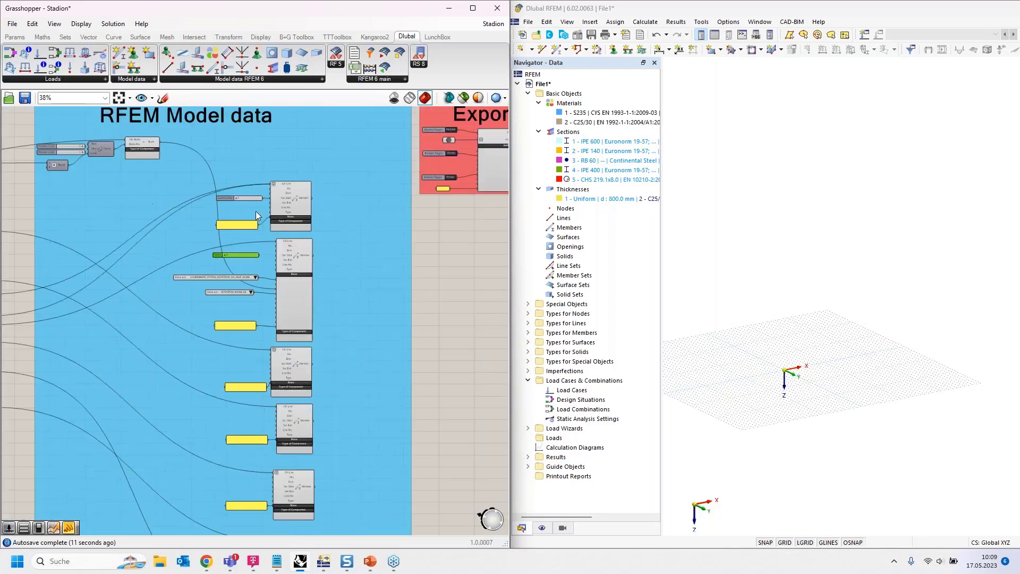
{"action": "left_click_drag", "start_coordinate": [255, 243], "coordinate": [245, 335]}
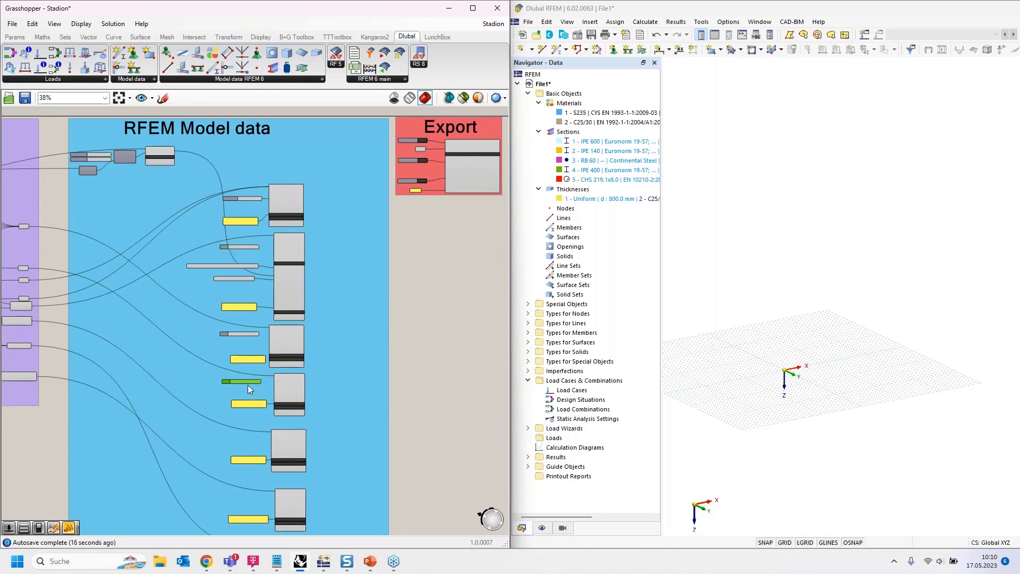
{"action": "left_click_drag", "start_coordinate": [252, 435], "coordinate": [250, 463]}
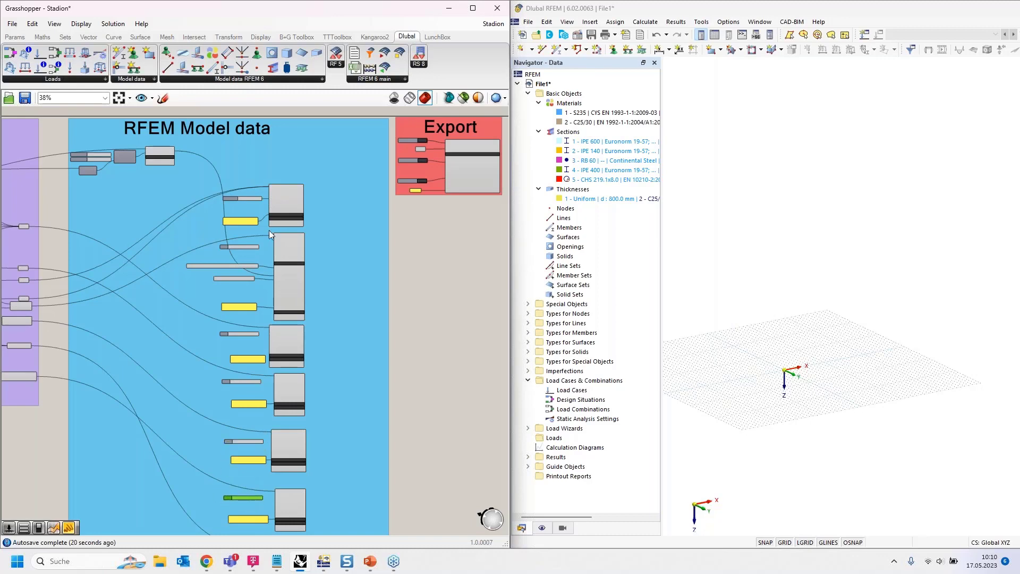
- Connect the slider copy with value 1 to the Sec Start input of the Stützen member
{"action": "scroll", "coordinate": [258, 246], "scroll_direction": "up", "scroll_amount": 8}
{"action": "scroll", "coordinate": [213, 258], "scroll_direction": "up", "scroll_amount": 1}
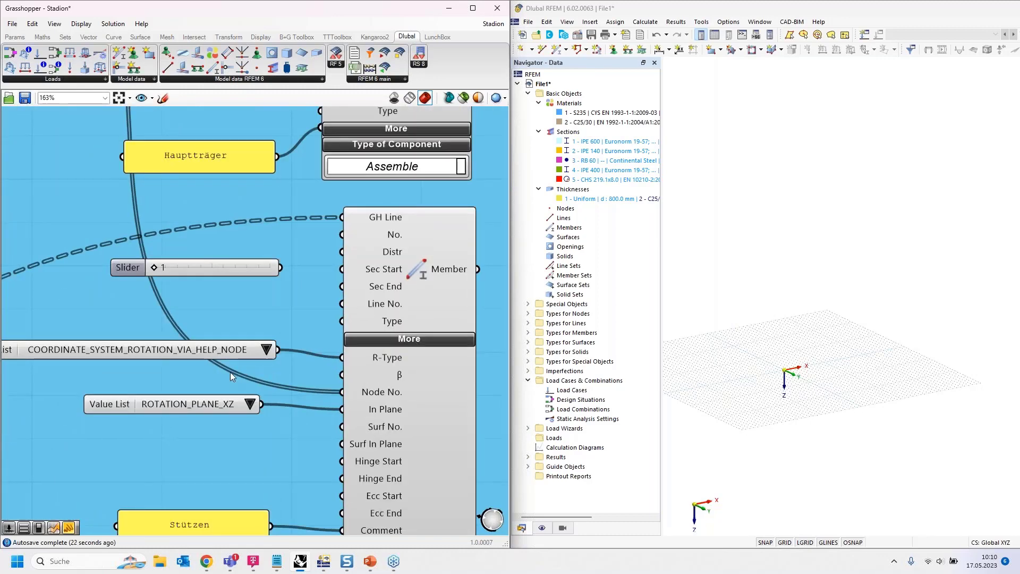
{"action": "left_click_drag", "start_coordinate": [280, 268], "coordinate": [342, 269]}
{"action": "scroll", "coordinate": [299, 183], "scroll_direction": "down", "scroll_amount": 6}
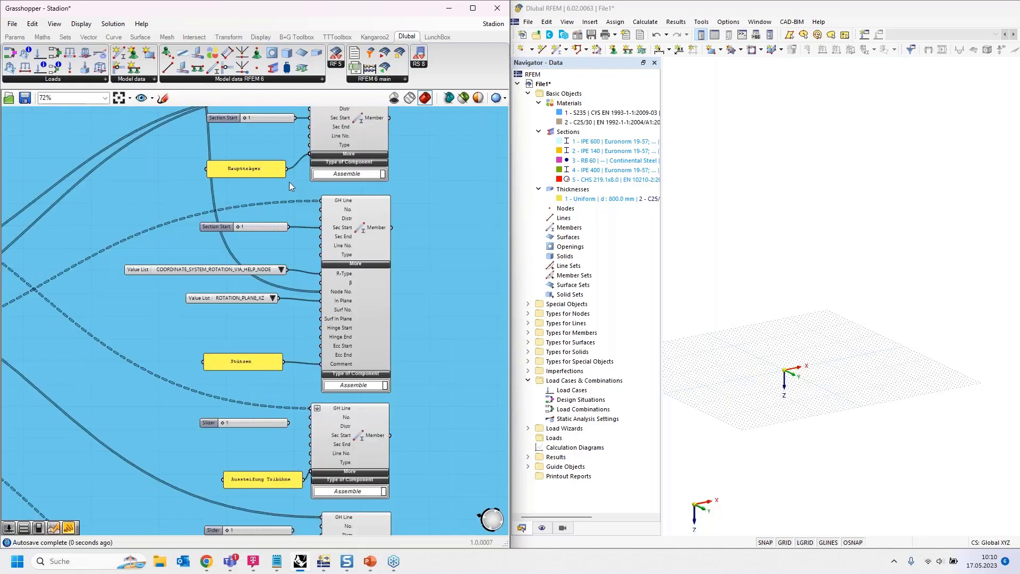
- Set the slider beside the Aussteifung Tribühne member to 2 and connect it to that member's Sec Start input
{"action": "scroll", "coordinate": [295, 407], "scroll_direction": "up", "scroll_amount": 8}
{"action": "right_click_drag", "start_coordinate": [263, 264], "coordinate": [247, 421]}
{"action": "left_click_drag", "start_coordinate": [105, 263], "coordinate": [127, 267]}
{"action": "left_click_drag", "start_coordinate": [253, 265], "coordinate": [301, 293]}
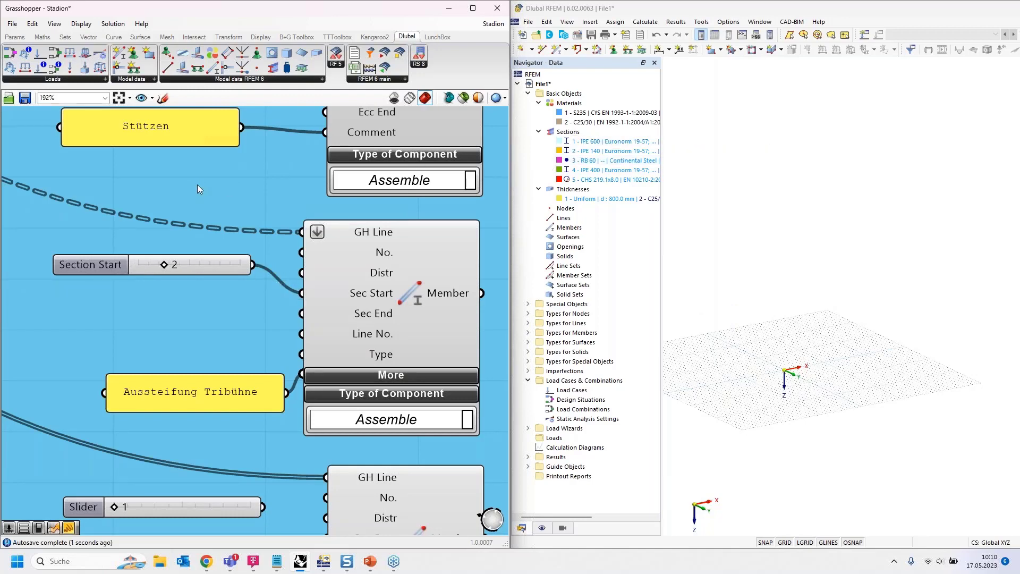
{"action": "scroll", "coordinate": [205, 163], "scroll_direction": "down", "scroll_amount": 3}
- Set the slider beside the Träger Tribühne member to 4 and connect it to that member's Sec Start input
{"action": "scroll", "coordinate": [219, 297], "scroll_direction": "up", "scroll_amount": 2}
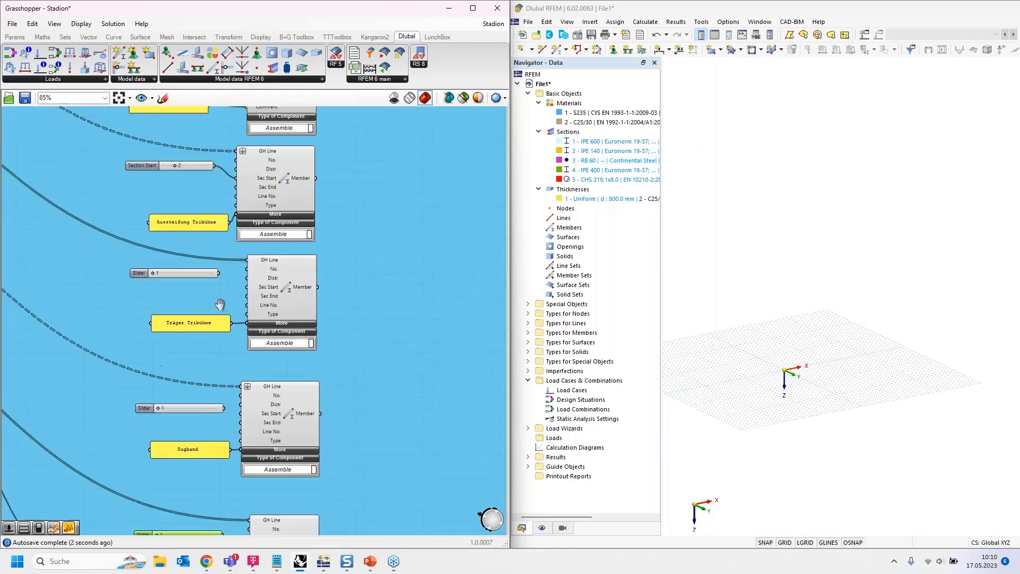
{"action": "left_click_drag", "start_coordinate": [142, 259], "coordinate": [291, 281]}
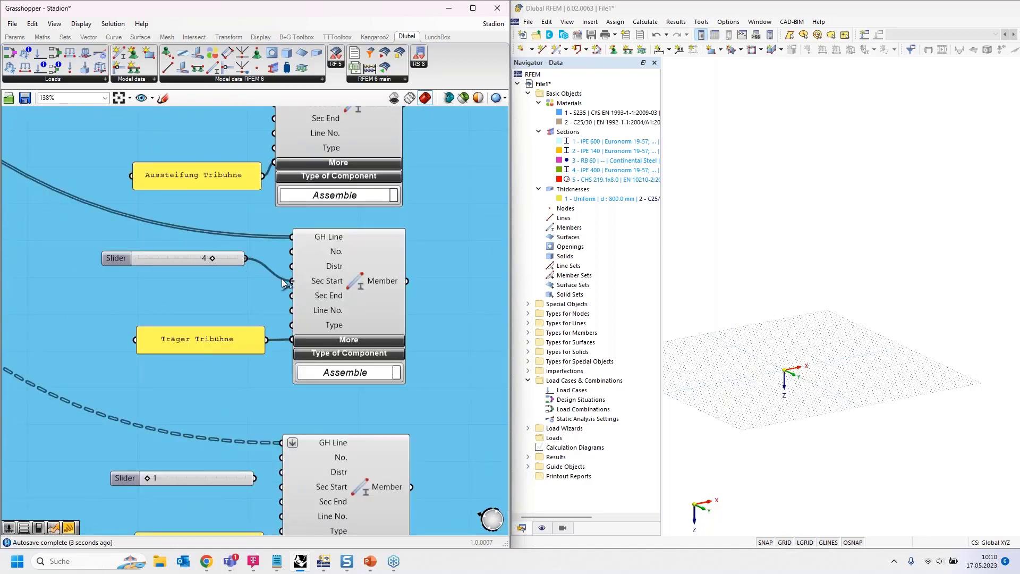
{"action": "scroll", "coordinate": [227, 175], "scroll_direction": "down", "scroll_amount": 3}
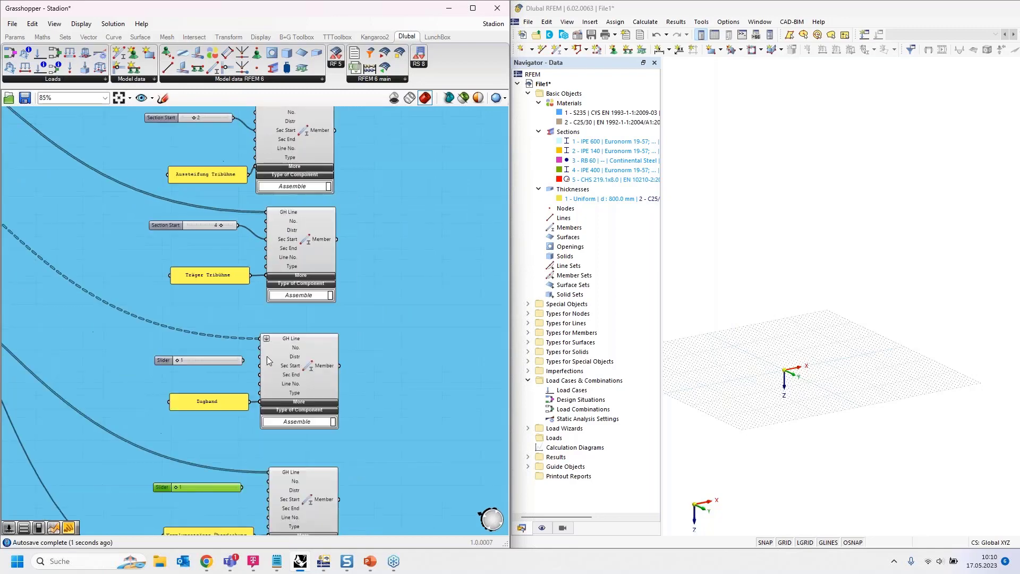
- Set the slider beside the Zugband member to 3 and connect it to that member's Sec Start input
{"action": "scroll", "coordinate": [268, 362], "scroll_direction": "up", "scroll_amount": 3}
{"action": "scroll", "coordinate": [213, 356], "scroll_direction": "up", "scroll_amount": 1}
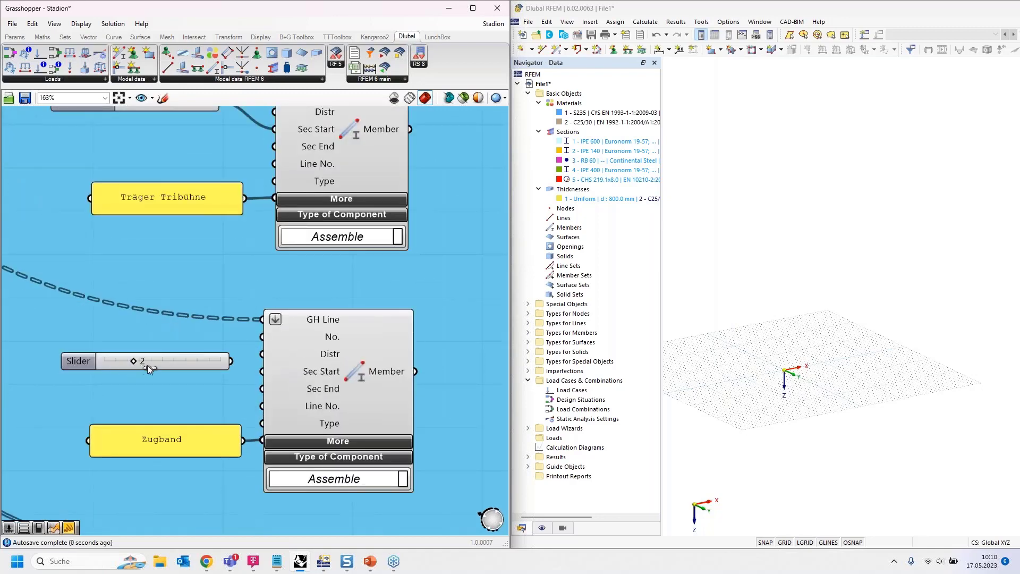
{"action": "left_click_drag", "start_coordinate": [234, 363], "coordinate": [257, 374]}
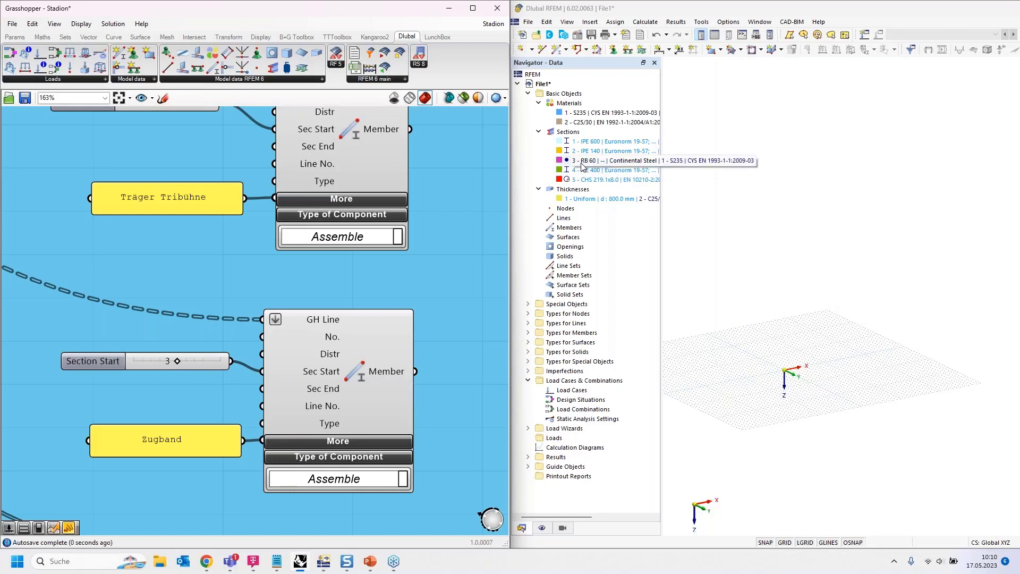
{"action": "scroll", "coordinate": [222, 155], "scroll_direction": "down", "scroll_amount": 4}
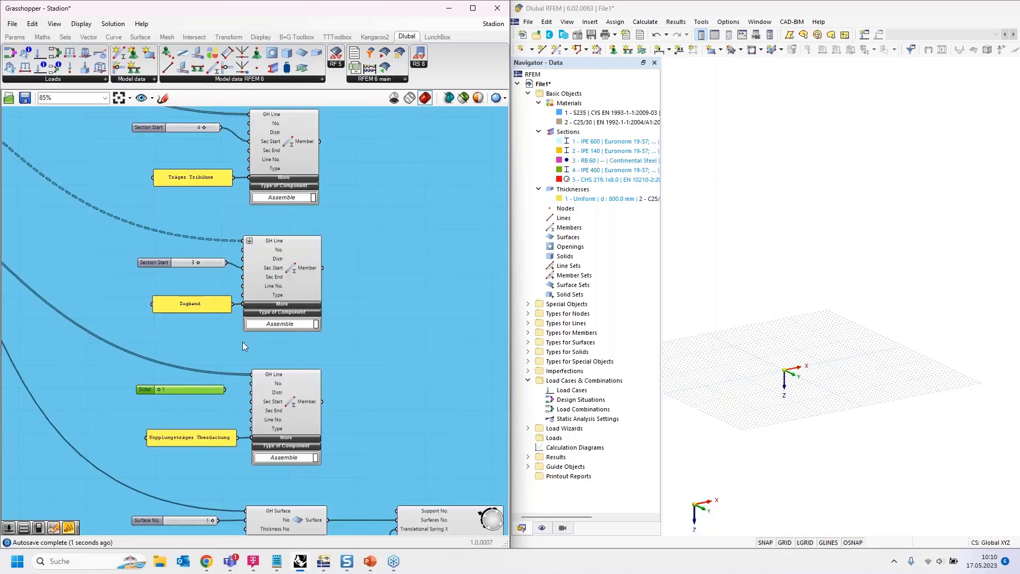
- Set the slider beside the Kopplungsträger Überdachung member to 5 and connect it to that member's Sec Start input
{"action": "scroll", "coordinate": [218, 346], "scroll_direction": "up", "scroll_amount": 4}
{"action": "scroll", "coordinate": [210, 327], "scroll_direction": "down", "scroll_amount": 1}
{"action": "scroll", "coordinate": [209, 326], "scroll_direction": "up", "scroll_amount": 2}
{"action": "left_click_drag", "start_coordinate": [124, 375], "coordinate": [217, 376]}
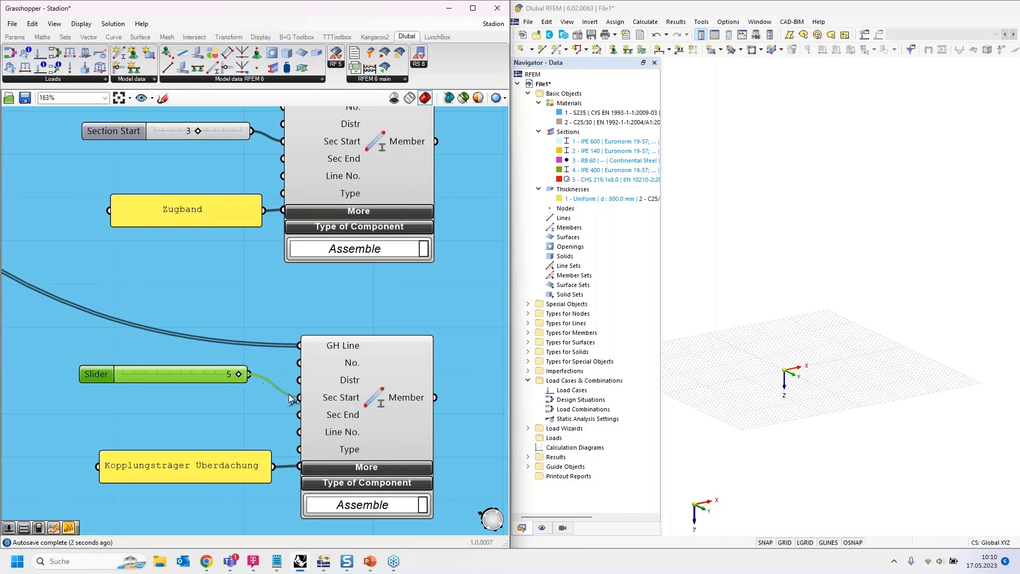
{"action": "left_click_drag", "start_coordinate": [289, 398], "coordinate": [299, 397]}
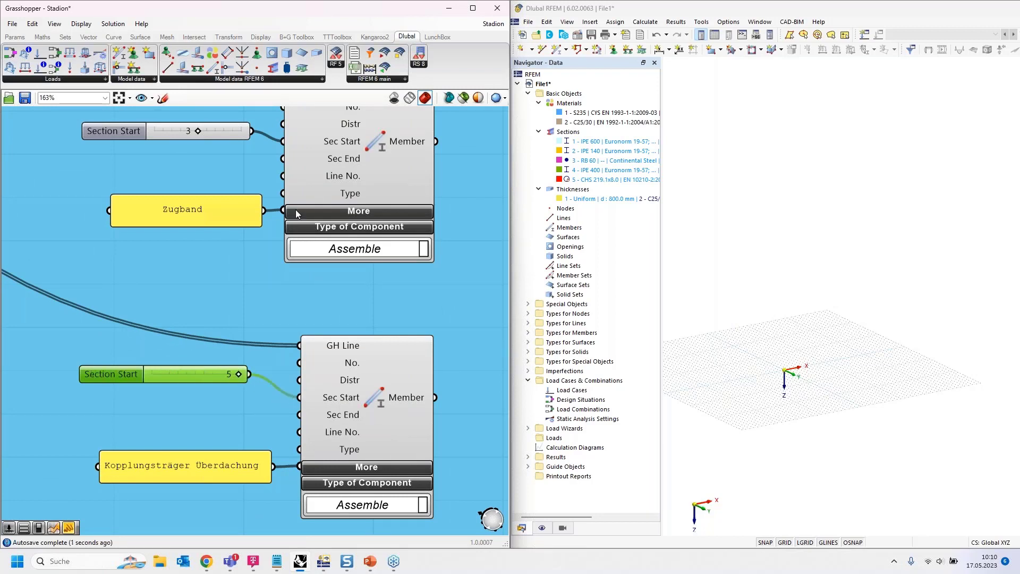
{"action": "scroll", "coordinate": [240, 155], "scroll_direction": "down", "scroll_amount": 2}
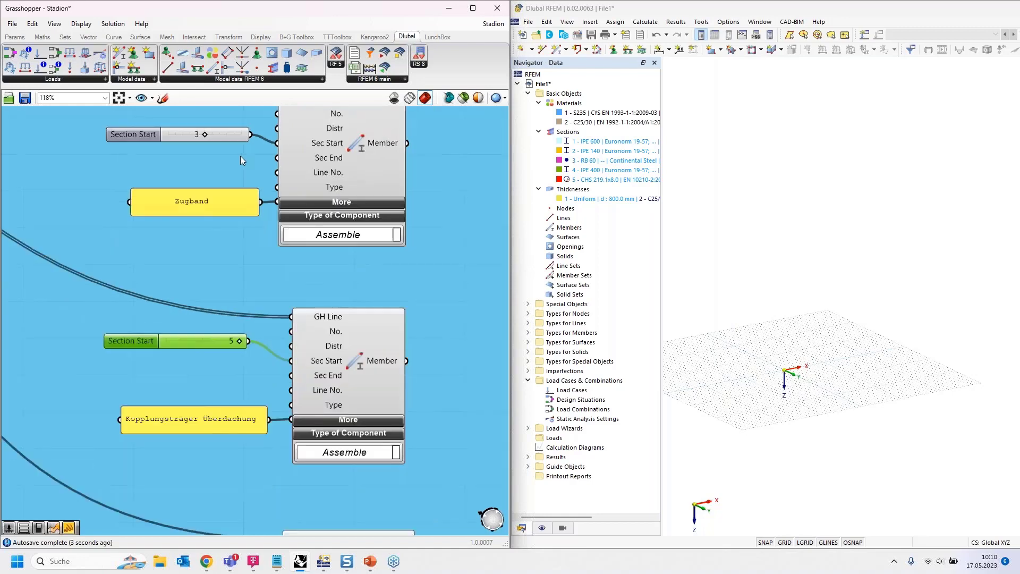
- Connect the Surface No. slider to the surface's Thickness No. input too, and align the Kopplungsträger Überdachung slider with its Sec Start input
{"action": "scroll", "coordinate": [253, 215], "scroll_direction": "down", "scroll_amount": 3}
{"action": "scroll", "coordinate": [256, 367], "scroll_direction": "up", "scroll_amount": 6}
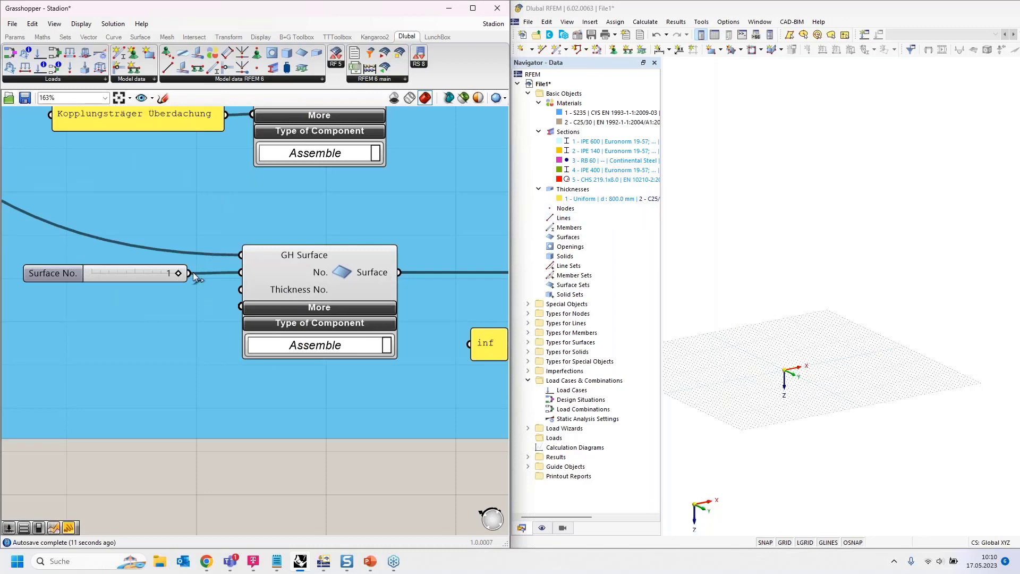
{"action": "left_click_drag", "start_coordinate": [189, 273], "coordinate": [241, 290]}
{"action": "scroll", "coordinate": [199, 393], "scroll_direction": "down", "scroll_amount": 5}
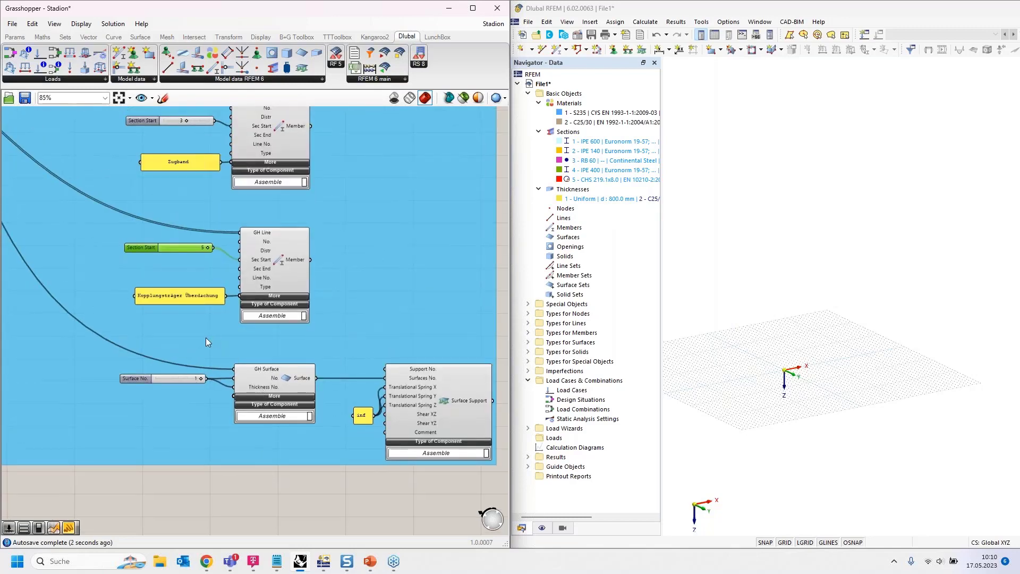
{"action": "right_click_drag", "start_coordinate": [170, 198], "coordinate": [189, 275]}
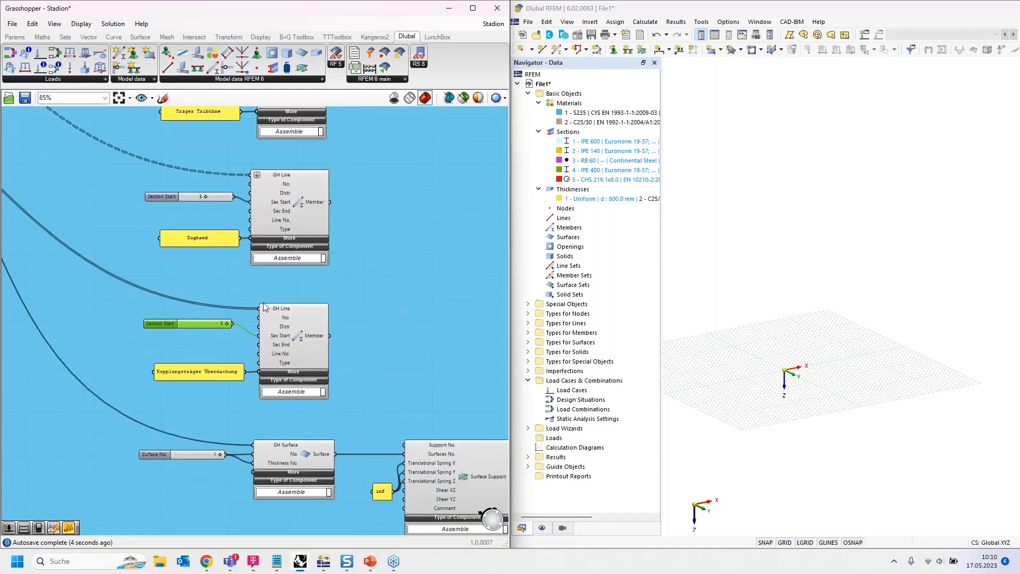
{"action": "left_click_drag", "start_coordinate": [209, 327], "coordinate": [214, 336]}
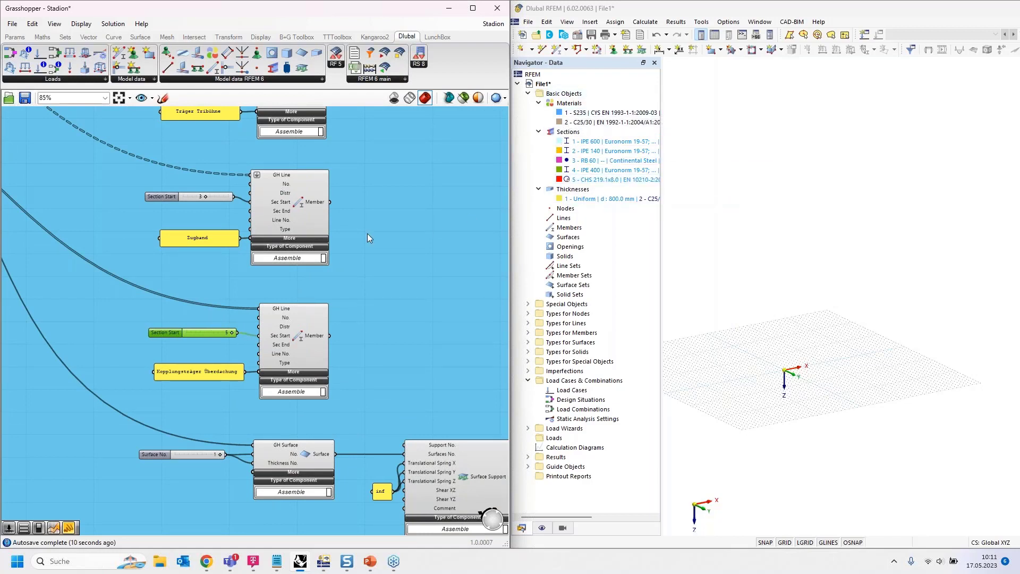
- Set the Boolean toggle for the Overwrite input of the Export component to False
{"action": "right_click_drag", "start_coordinate": [373, 229], "coordinate": [167, 376]}
{"action": "right_click_drag", "start_coordinate": [362, 183], "coordinate": [285, 425]}
{"action": "right_click_drag", "start_coordinate": [342, 239], "coordinate": [273, 479]}
{"action": "right_click_drag", "start_coordinate": [274, 335], "coordinate": [249, 402]}
{"action": "scroll", "coordinate": [259, 276], "scroll_direction": "up", "scroll_amount": 2}
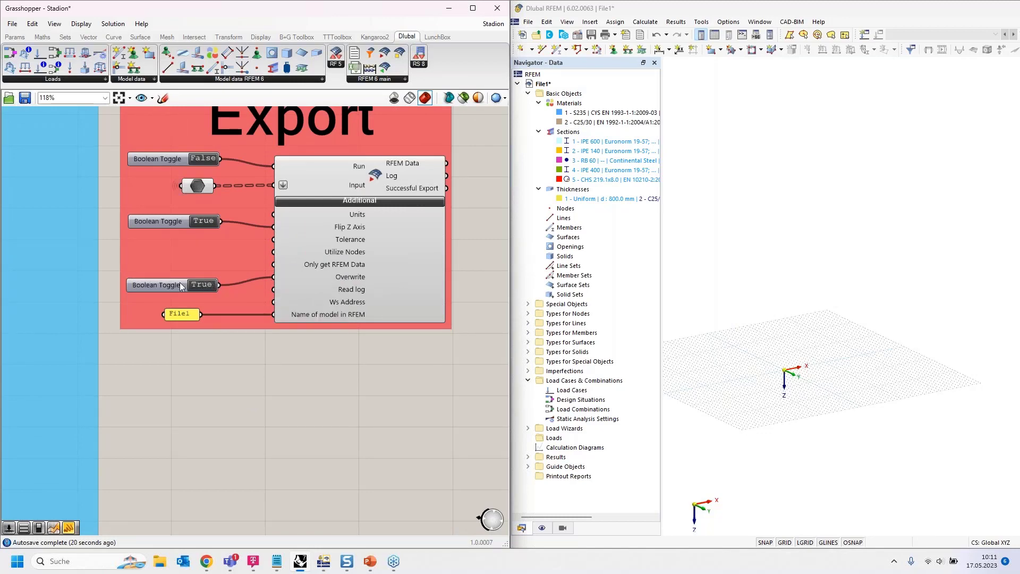
{"action": "scroll", "coordinate": [308, 305], "scroll_direction": "down", "scroll_amount": 2}
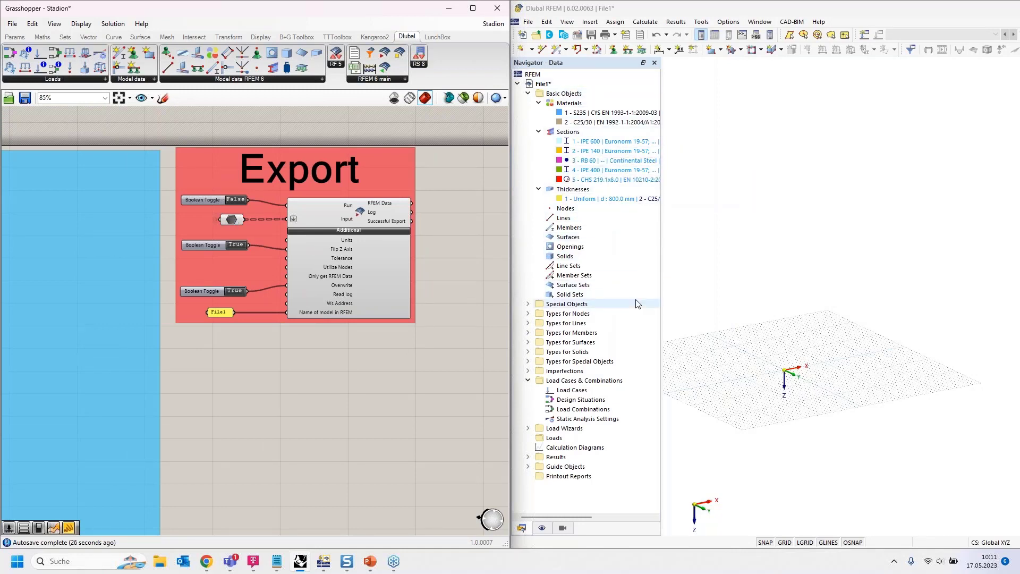
{"action": "scroll", "coordinate": [457, 224], "scroll_direction": "down", "scroll_amount": 3}
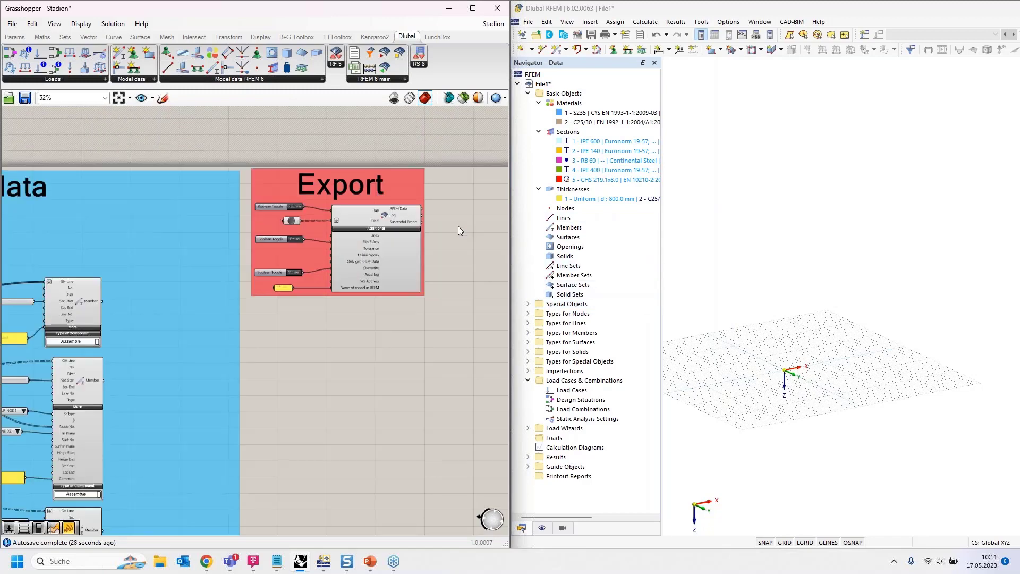
{"action": "scroll", "coordinate": [47, 292], "scroll_direction": "up", "scroll_amount": 5}
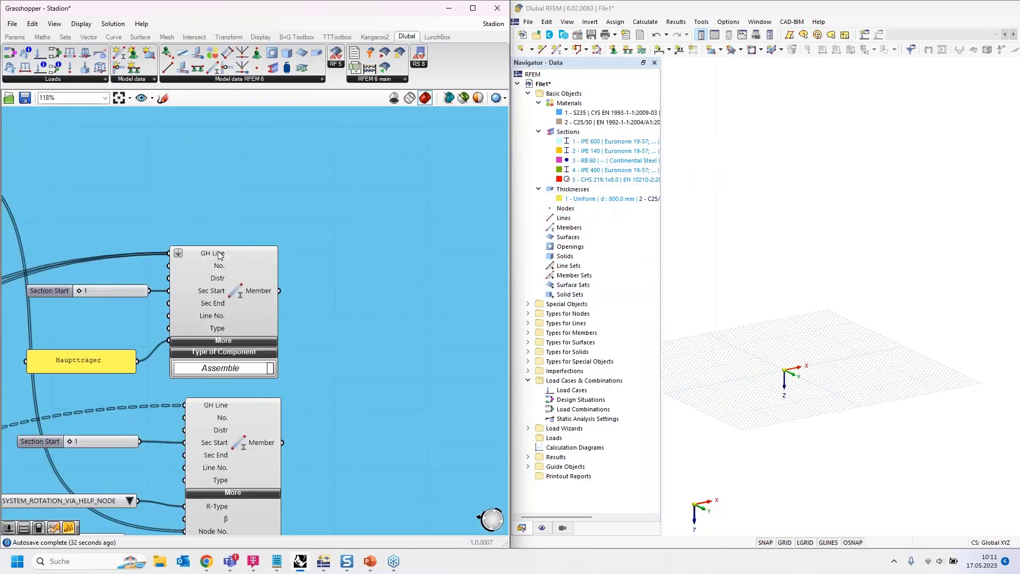
{"action": "scroll", "coordinate": [89, 252], "scroll_direction": "down", "scroll_amount": 2}
{"action": "scroll", "coordinate": [88, 247], "scroll_direction": "down", "scroll_amount": 1}
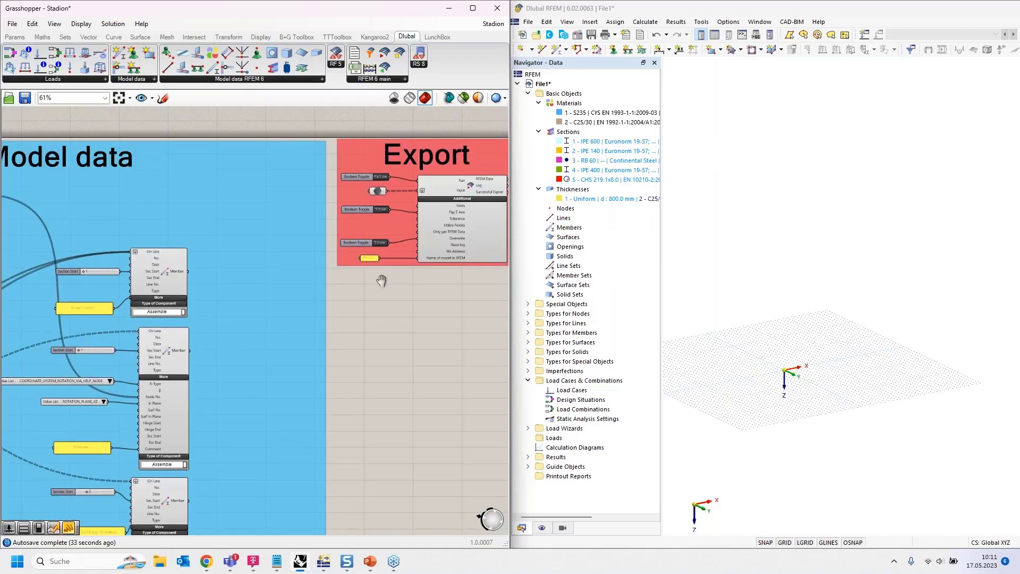
{"action": "scroll", "coordinate": [381, 272], "scroll_direction": "up", "scroll_amount": 4}
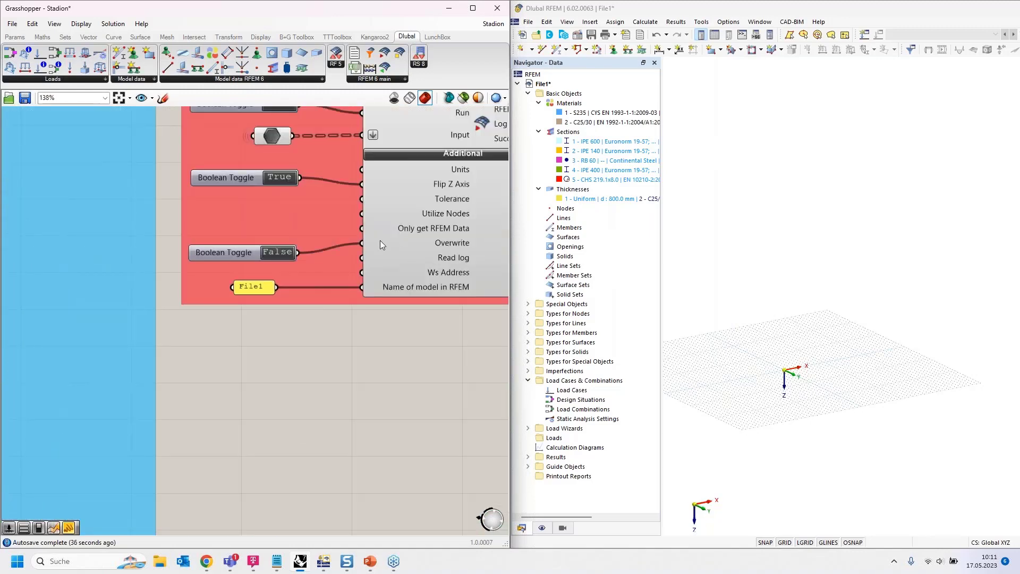
{"action": "right_click_drag", "start_coordinate": [350, 335], "coordinate": [269, 382]}
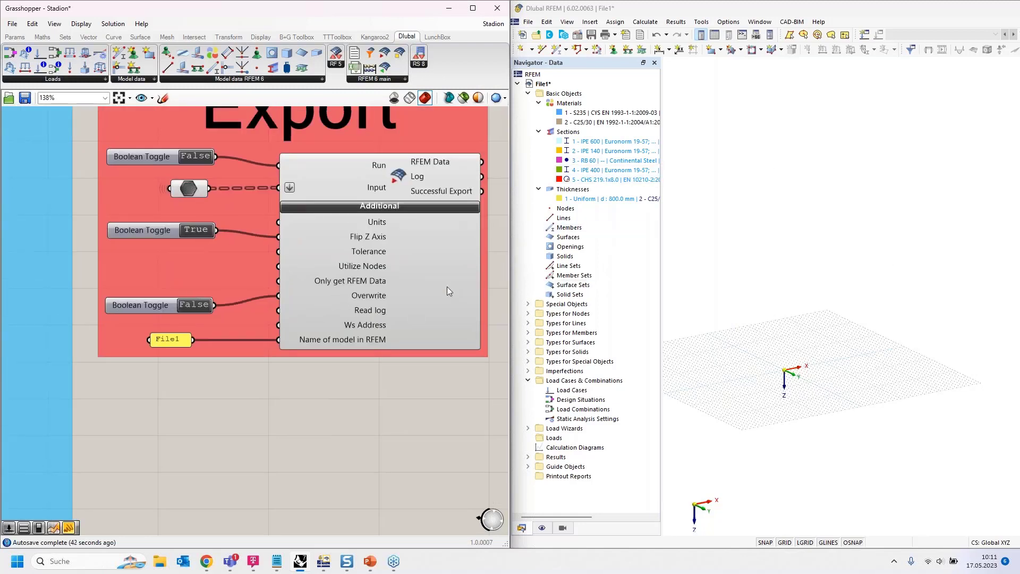
- Run the export of the stadium to the RFEM model File1 with the Run toggle, leaving the toggle at False
{"action": "right_click_drag", "start_coordinate": [333, 390], "coordinate": [308, 431]}
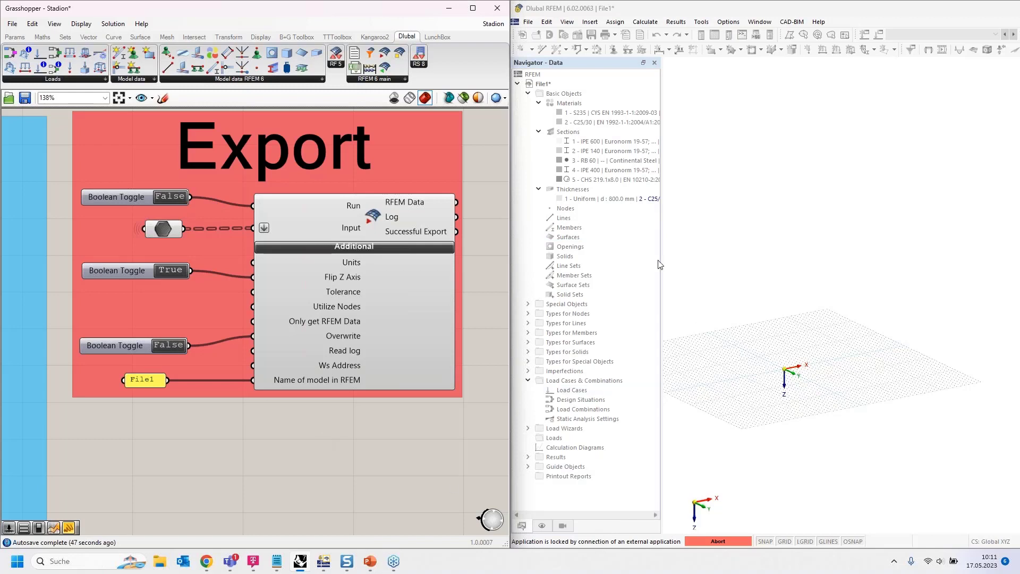
{"action": "left_click", "coordinate": [172, 197]}
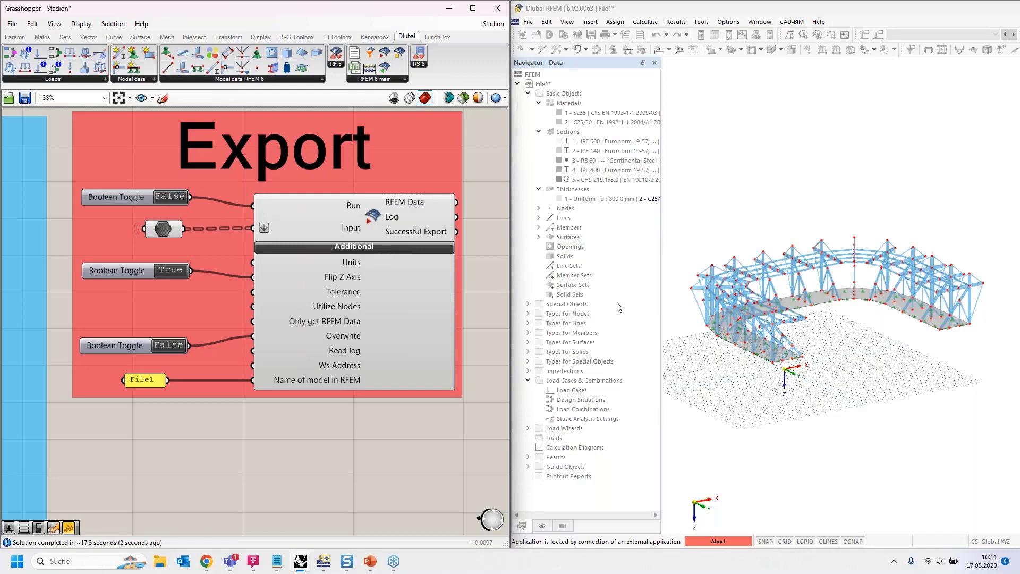
- Switch to RFEM, examine the exported stadium model and expand its list of members
{"action": "left_click", "coordinate": [757, 390]}
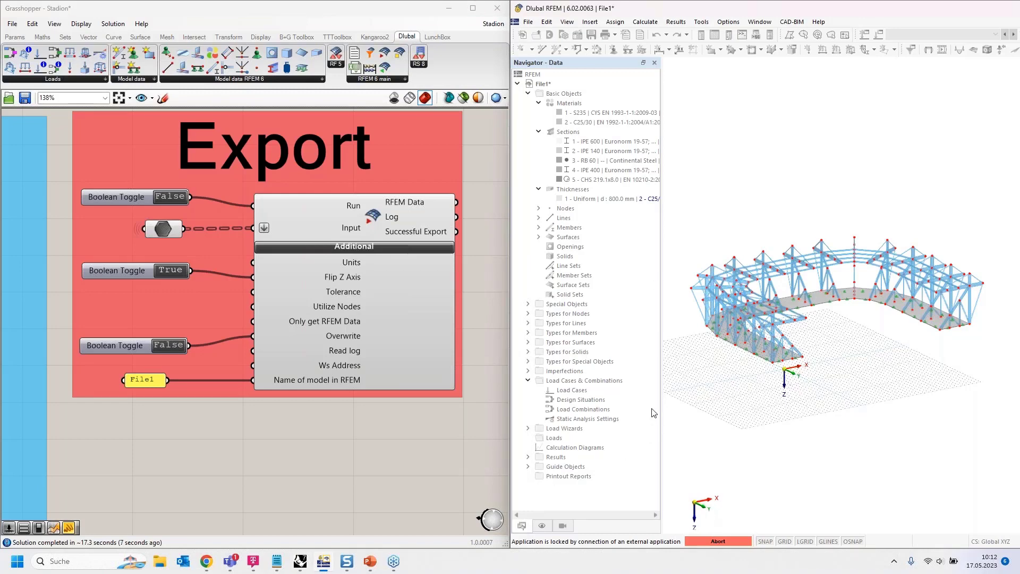
{"action": "middle_click_drag", "start_coordinate": [724, 394], "coordinate": [739, 413], "text": "ctrl"}
{"action": "scroll", "coordinate": [816, 321], "scroll_direction": "up", "scroll_amount": 3}
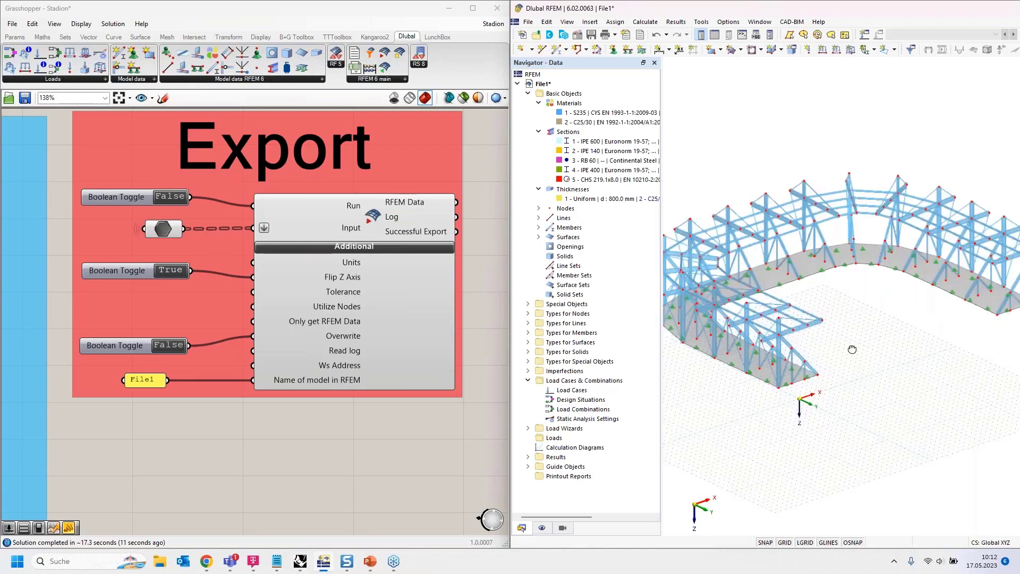
{"action": "middle_click_drag", "start_coordinate": [825, 418], "coordinate": [839, 277], "text": "ctrl"}
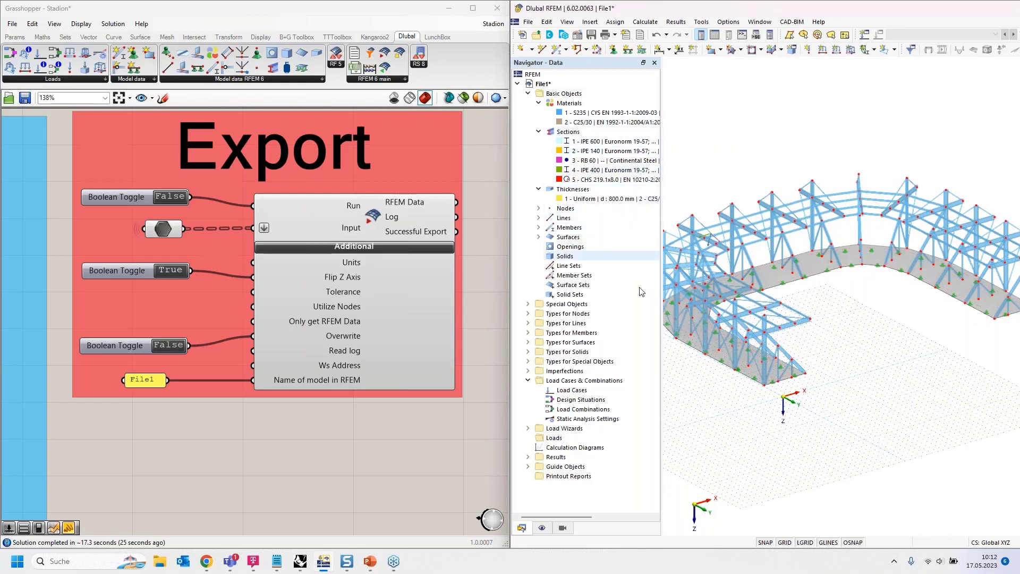
{"action": "left_click", "coordinate": [538, 228]}
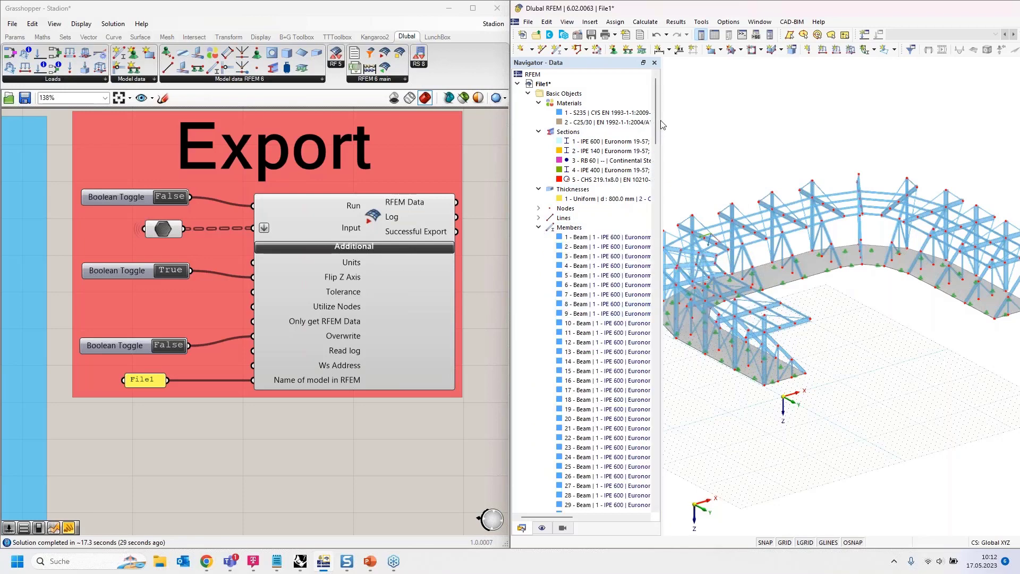
- View the end of RFEM's member list and run the Grasshopper export again with the Run toggle, keeping Overwrite at False
{"action": "left_click_drag", "start_coordinate": [655, 120], "coordinate": [659, 504]}
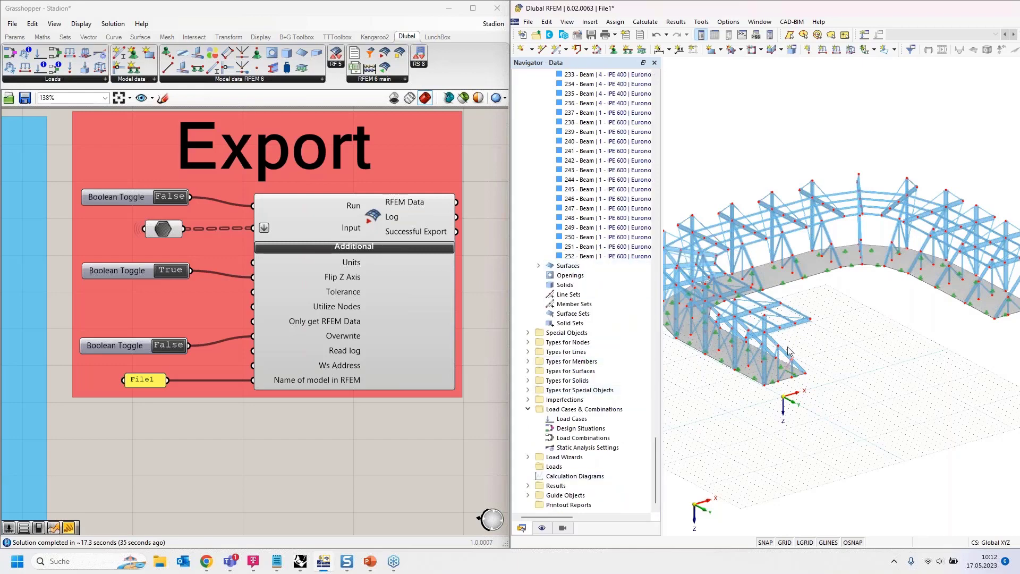
{"action": "scroll", "coordinate": [297, 221], "scroll_direction": "down", "scroll_amount": 2}
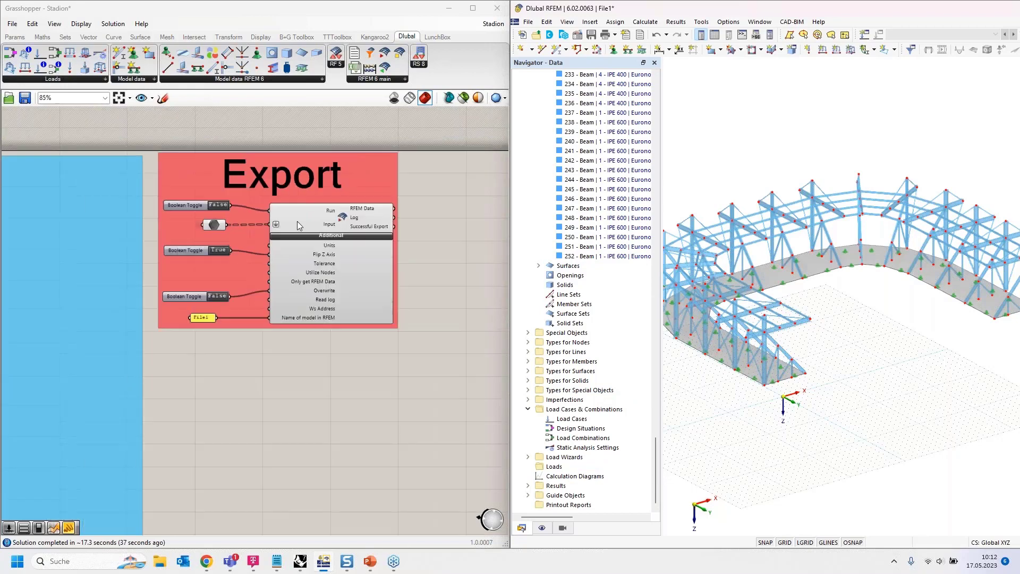
{"action": "scroll", "coordinate": [271, 226], "scroll_direction": "down", "scroll_amount": 3}
{"action": "scroll", "coordinate": [213, 213], "scroll_direction": "up", "scroll_amount": 5}
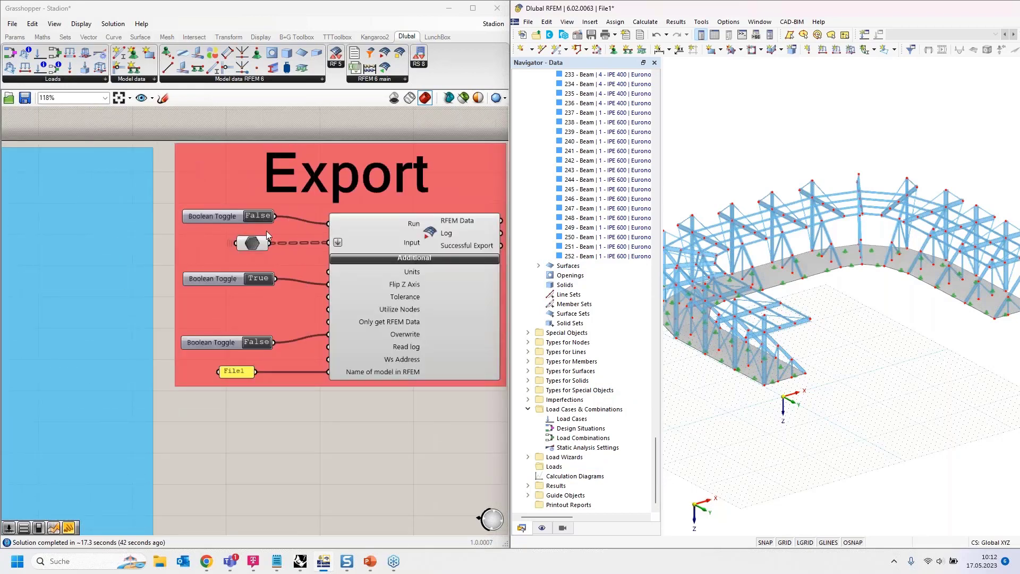
{"action": "scroll", "coordinate": [266, 231], "scroll_direction": "up", "scroll_amount": 1}
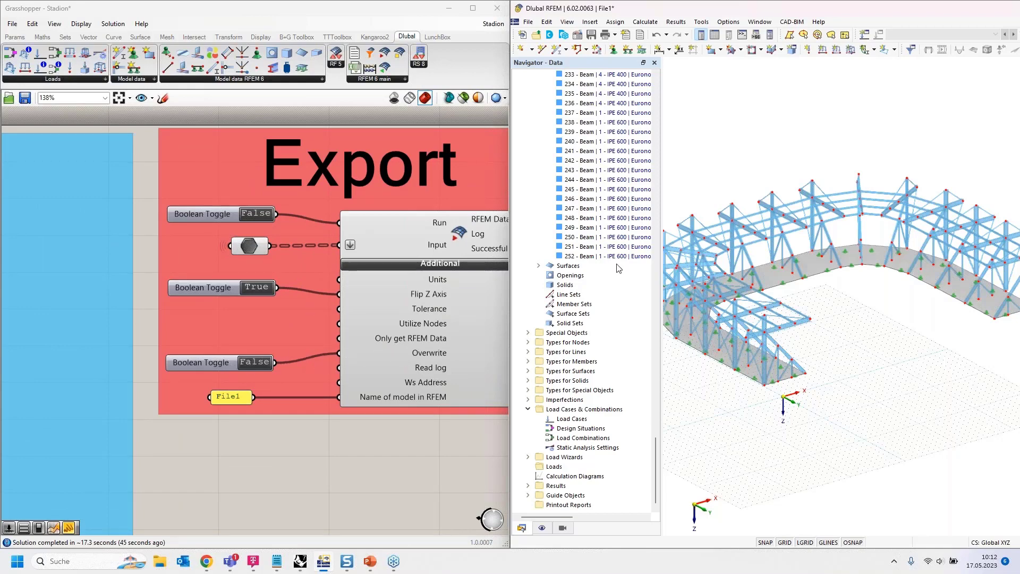
{"action": "left_click", "coordinate": [266, 212]}
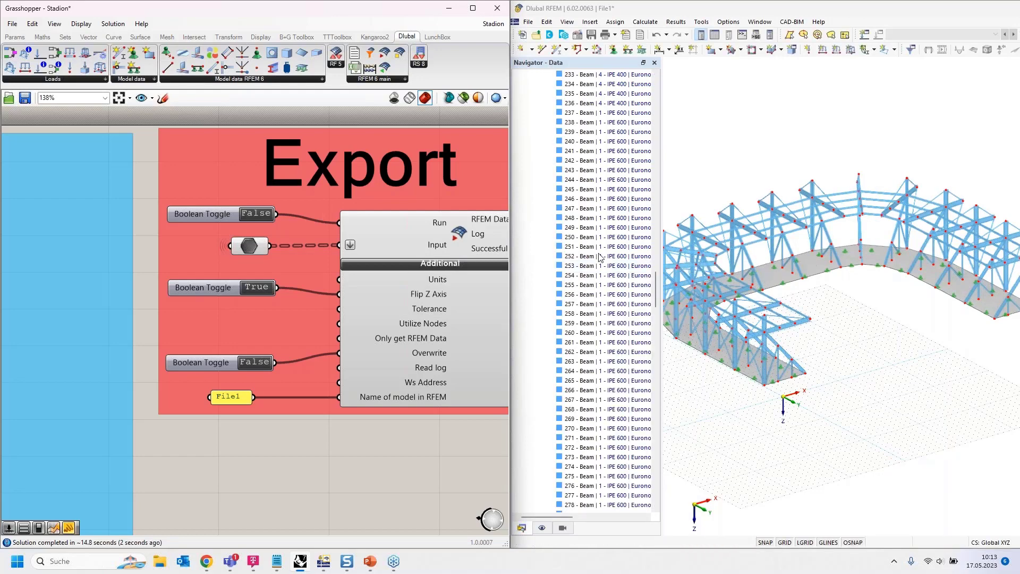
- Examine RFEM's member list down to its last entry for members added by the repeated export, and collapse the list
{"action": "scroll", "coordinate": [611, 287], "scroll_direction": "down", "scroll_amount": 20}
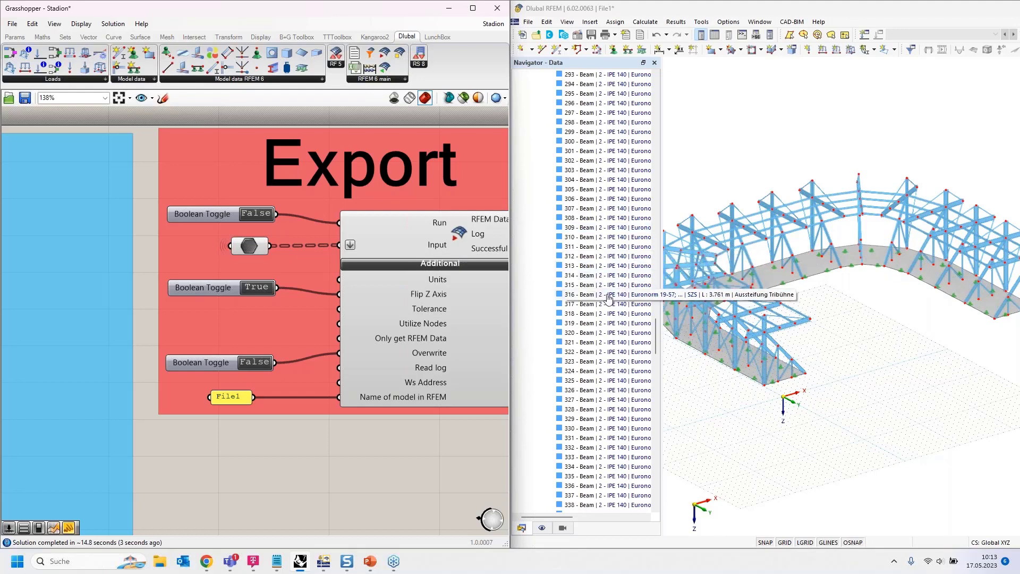
{"action": "scroll", "coordinate": [602, 315], "scroll_direction": "down", "scroll_amount": 20}
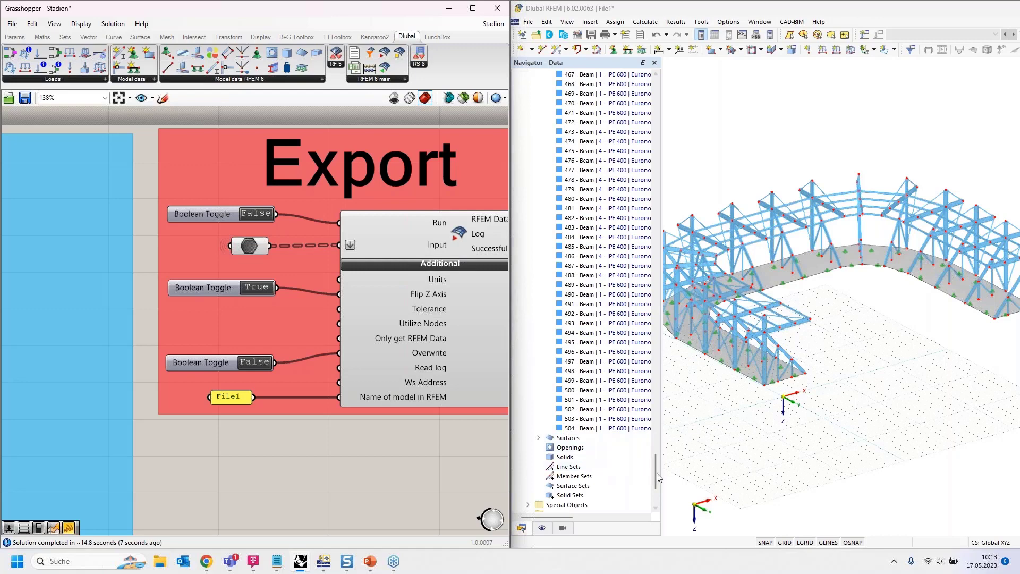
{"action": "left_click", "coordinate": [657, 473]}
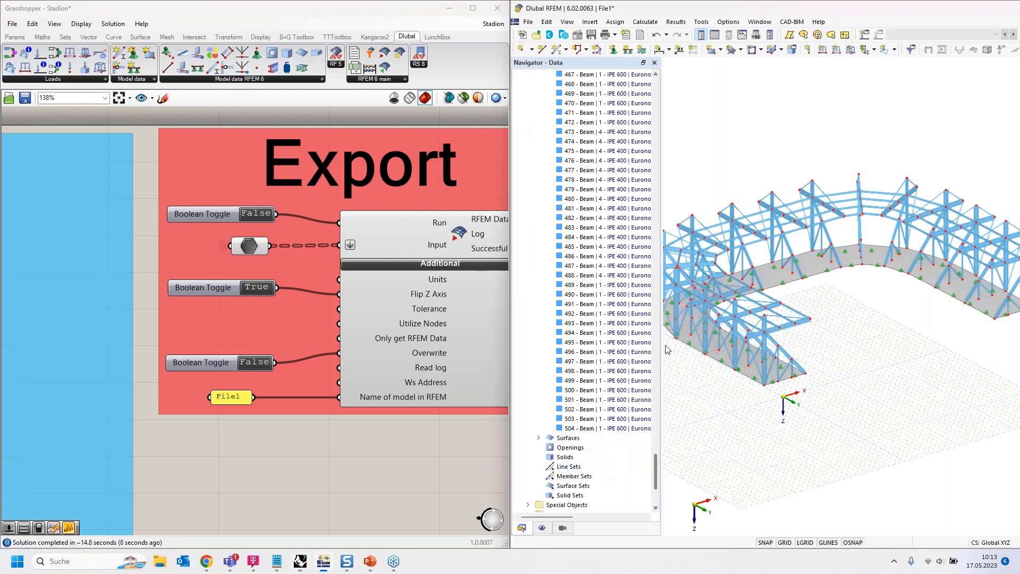
{"action": "left_click_drag", "start_coordinate": [665, 350], "coordinate": [635, 84]}
{"action": "left_click", "coordinate": [538, 227]}
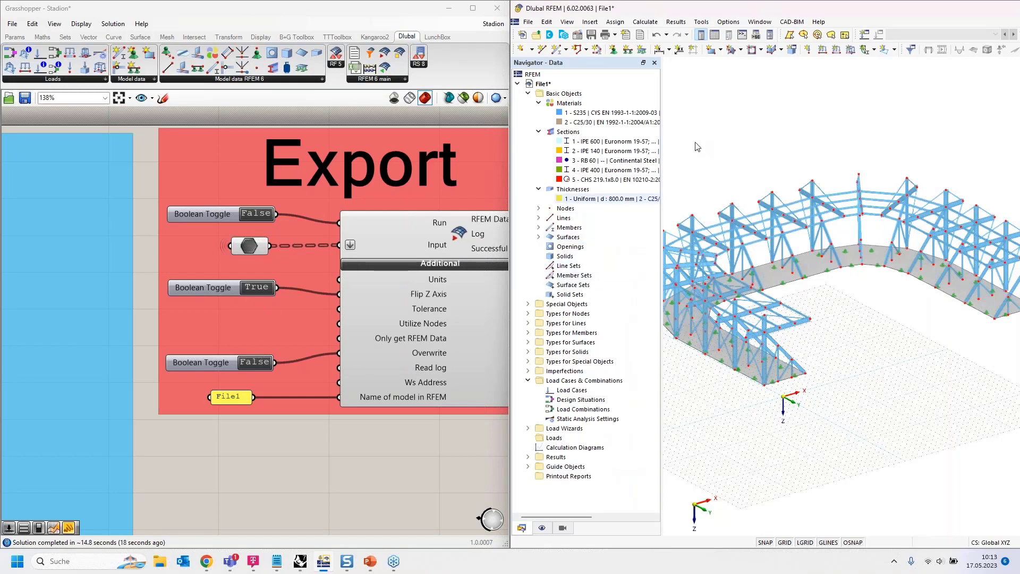
- Select the whole stadium model in the RFEM view and clear the selection
{"action": "scroll", "coordinate": [763, 142], "scroll_direction": "down", "scroll_amount": 4}
{"action": "left_click_drag", "start_coordinate": [684, 118], "coordinate": [948, 302]}
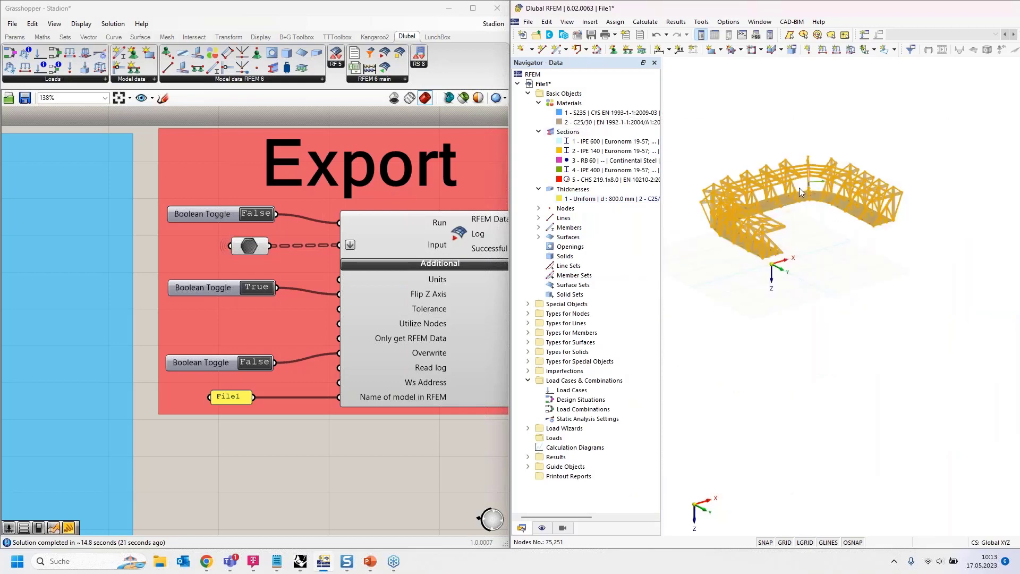
{"action": "key", "text": "Escape"}
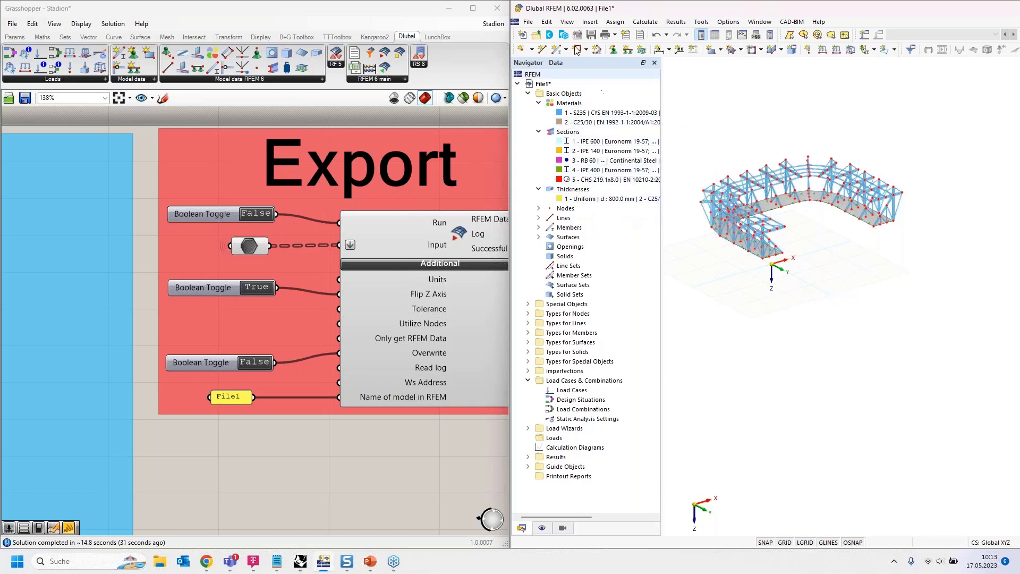
{"action": "left_click", "coordinate": [529, 22]}
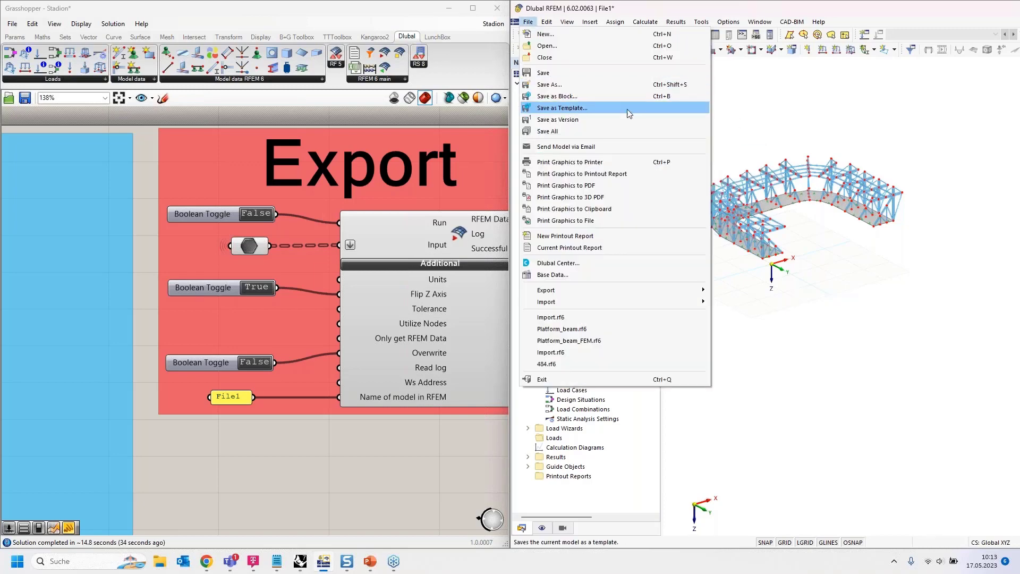
{"action": "left_click", "coordinate": [528, 22]}
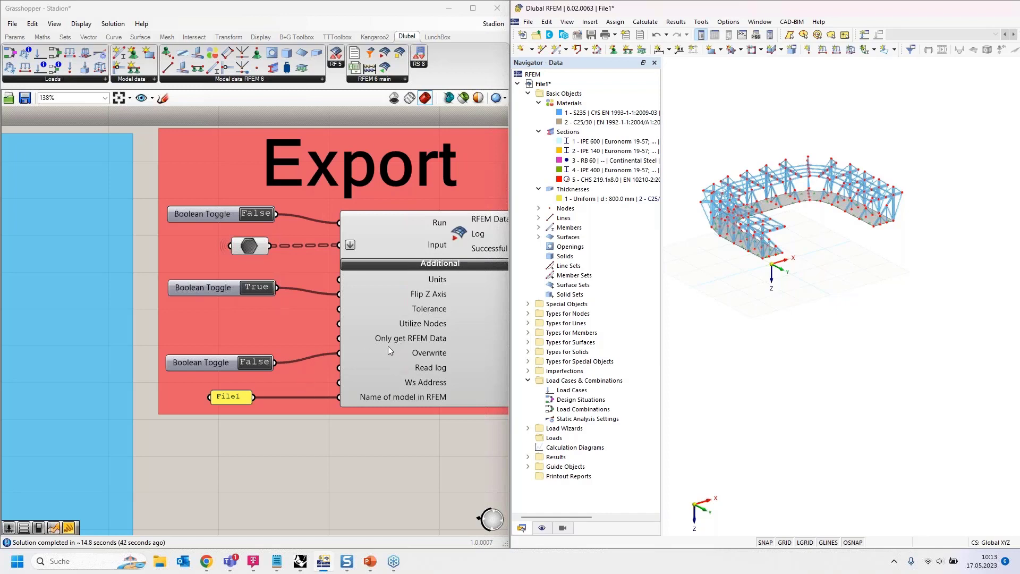
- Close the Stadion definition in Grasshopper without saving its changes, and reopen the saved version
{"action": "mouse_move", "coordinate": [367, 349]}
{"action": "scroll", "coordinate": [461, 178], "scroll_direction": "down", "scroll_amount": 3}
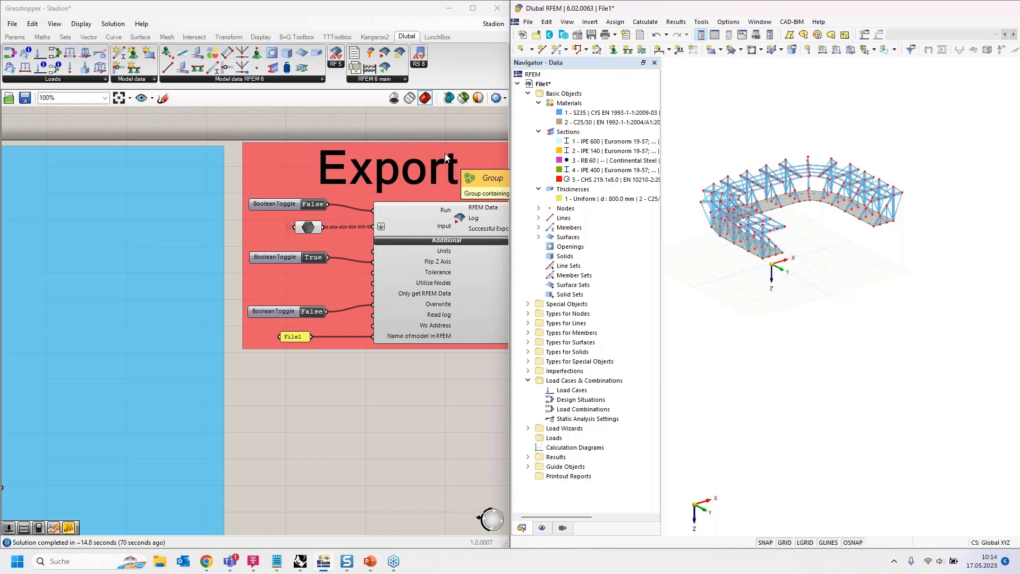
{"action": "left_click", "coordinate": [495, 26]}
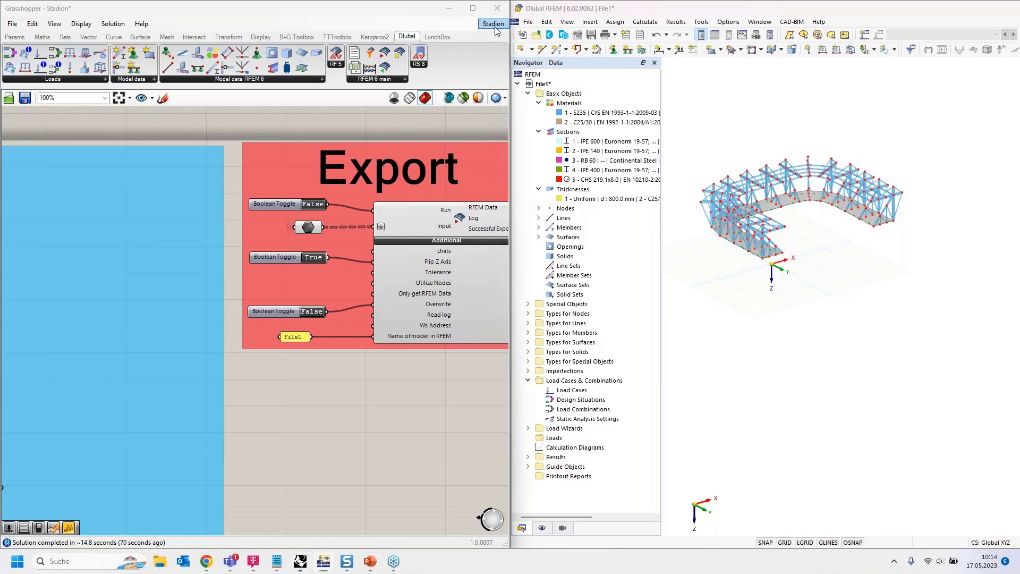
{"action": "left_click", "coordinate": [565, 37]}
{"action": "left_click", "coordinate": [542, 91]}
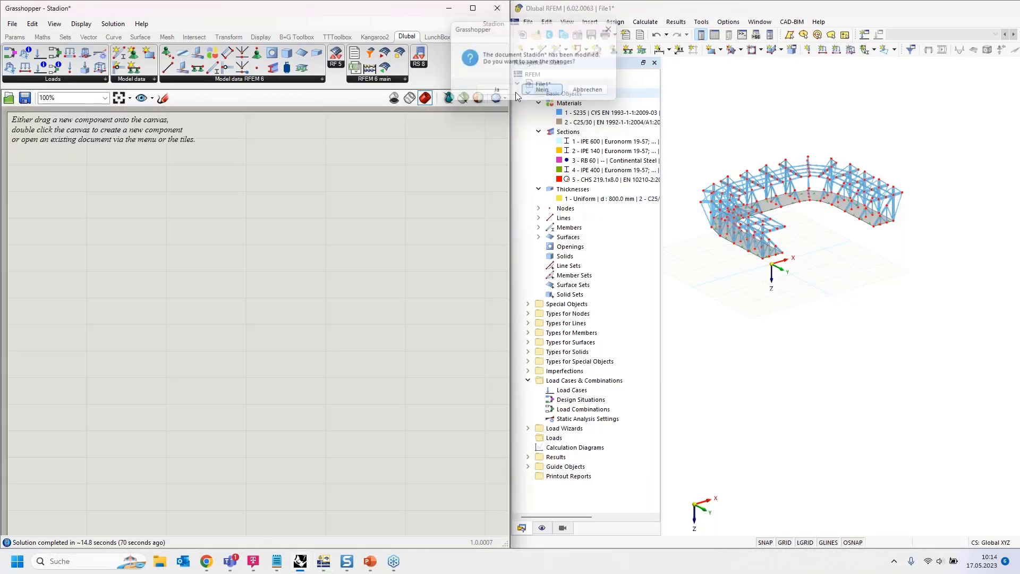
{"action": "left_click", "coordinate": [167, 412]}
{"action": "scroll", "coordinate": [282, 273], "scroll_direction": "up", "scroll_amount": 5}
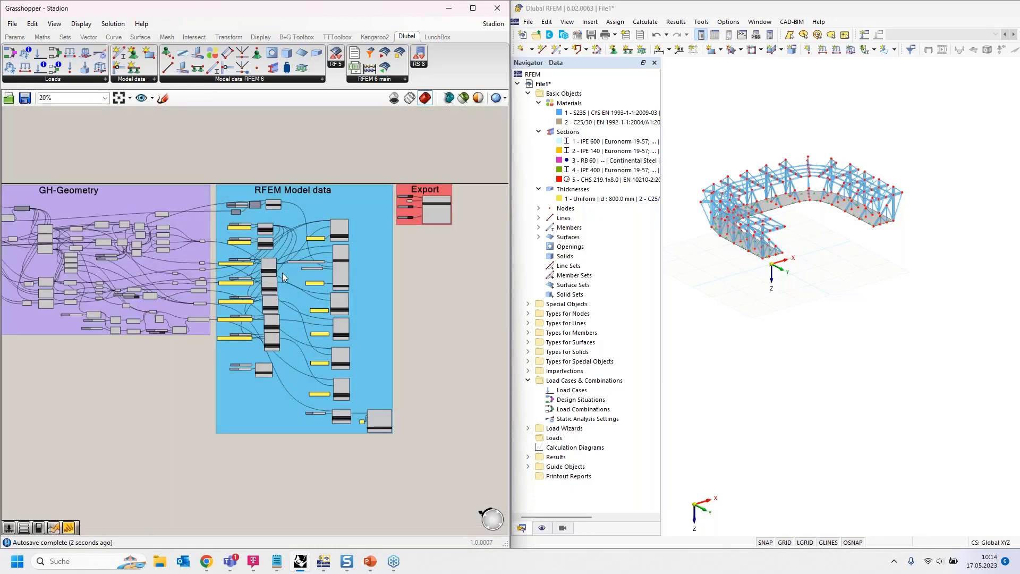
- Delete the components of the RFEM Model data group, keeping only the Node and S235 Material components with their inputs
{"action": "scroll", "coordinate": [259, 190], "scroll_direction": "down", "scroll_amount": 5}
{"action": "left_click_drag", "start_coordinate": [258, 414], "coordinate": [358, 127]}
{"action": "key", "text": "Delete"}
{"action": "left_click_drag", "start_coordinate": [324, 419], "coordinate": [387, 331]}
{"action": "key", "text": "Delete"}
{"action": "left_click_drag", "start_coordinate": [152, 399], "coordinate": [312, 157]}
{"action": "key", "text": "Delete"}
- Delete the number slider connected to the Material component's No. input
{"action": "scroll", "coordinate": [198, 125], "scroll_direction": "up", "scroll_amount": 8}
{"action": "right_click_drag", "start_coordinate": [312, 271], "coordinate": [271, 327]}
{"action": "left_click", "coordinate": [149, 218]}
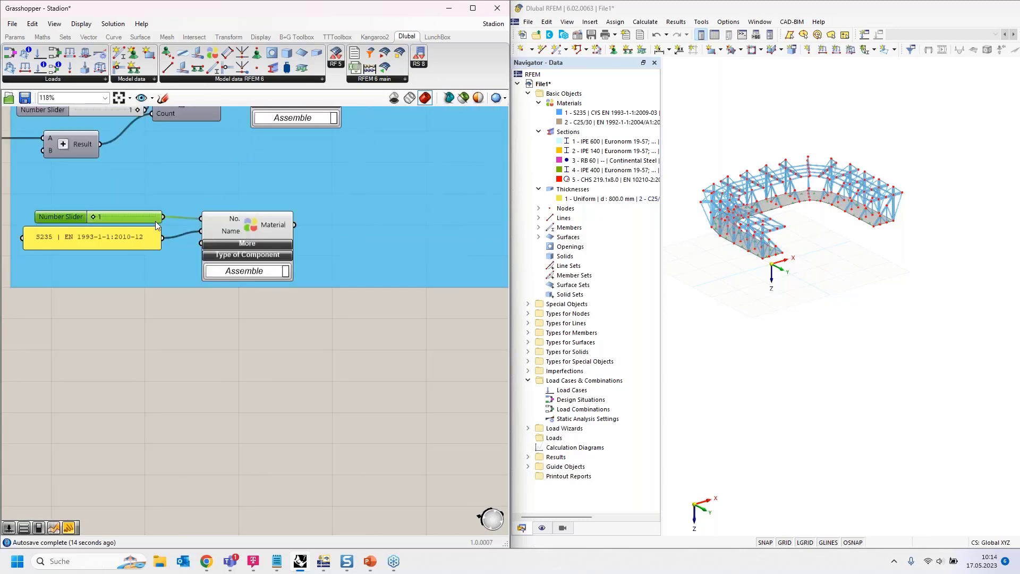
{"action": "key", "text": "Delete"}
- Move the Export group to just below the RFEM Model data group on the Grasshopper canvas
{"action": "scroll", "coordinate": [133, 305], "scroll_direction": "down", "scroll_amount": 3}
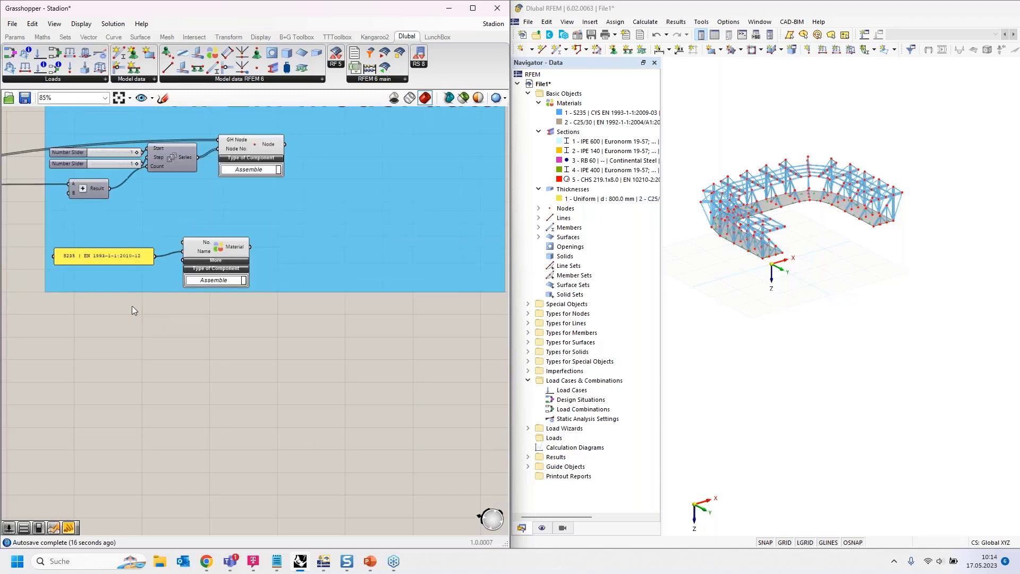
{"action": "right_click_drag", "start_coordinate": [340, 324], "coordinate": [234, 342]}
{"action": "scroll", "coordinate": [405, 307], "scroll_direction": "down", "scroll_amount": 5}
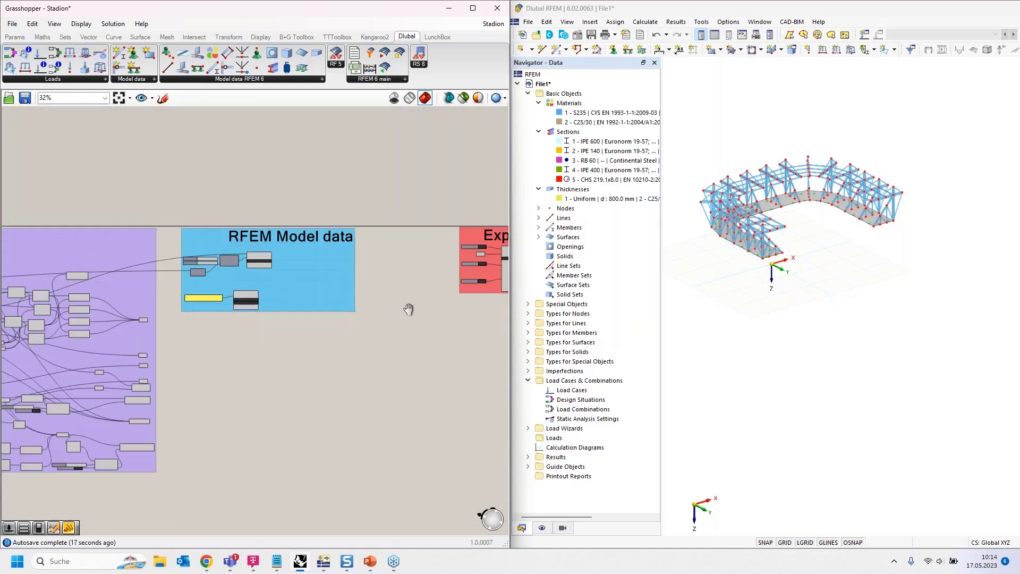
{"action": "left_click_drag", "start_coordinate": [416, 323], "coordinate": [280, 395]}
{"action": "scroll", "coordinate": [213, 339], "scroll_direction": "up", "scroll_amount": 5}
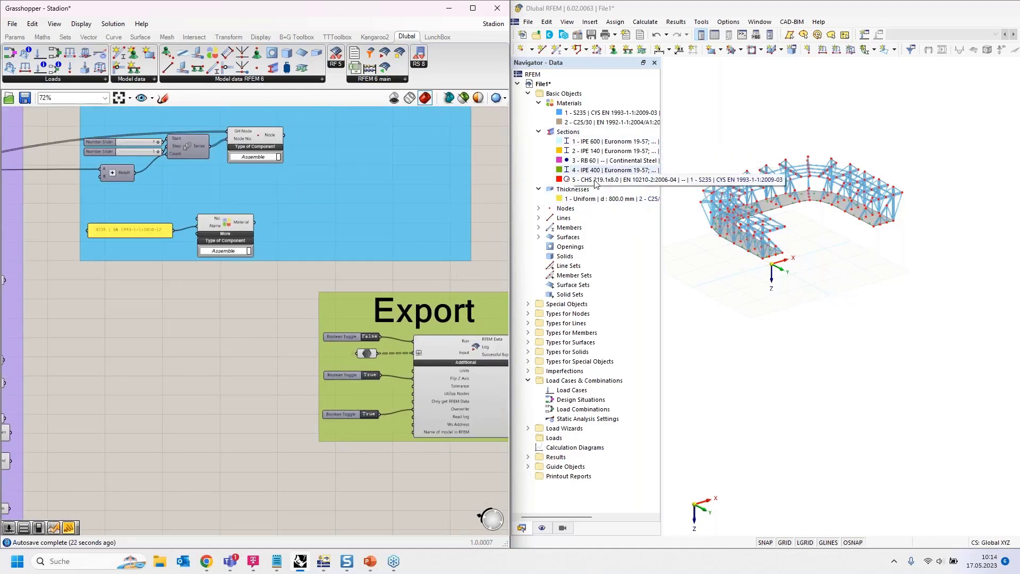
{"action": "right_click_drag", "start_coordinate": [222, 283], "coordinate": [196, 279]}
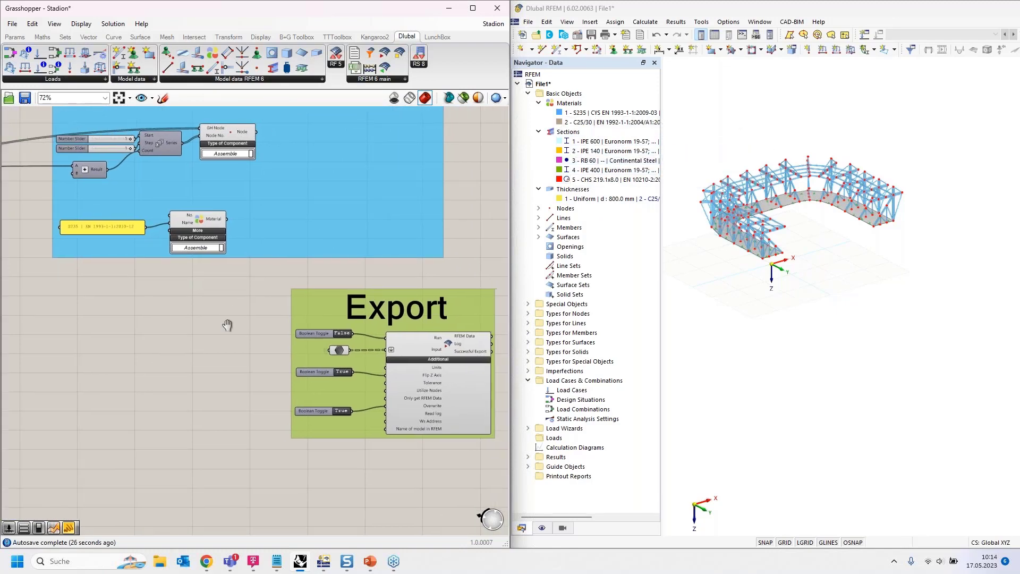
{"action": "right_click_drag", "start_coordinate": [210, 315], "coordinate": [196, 311]}
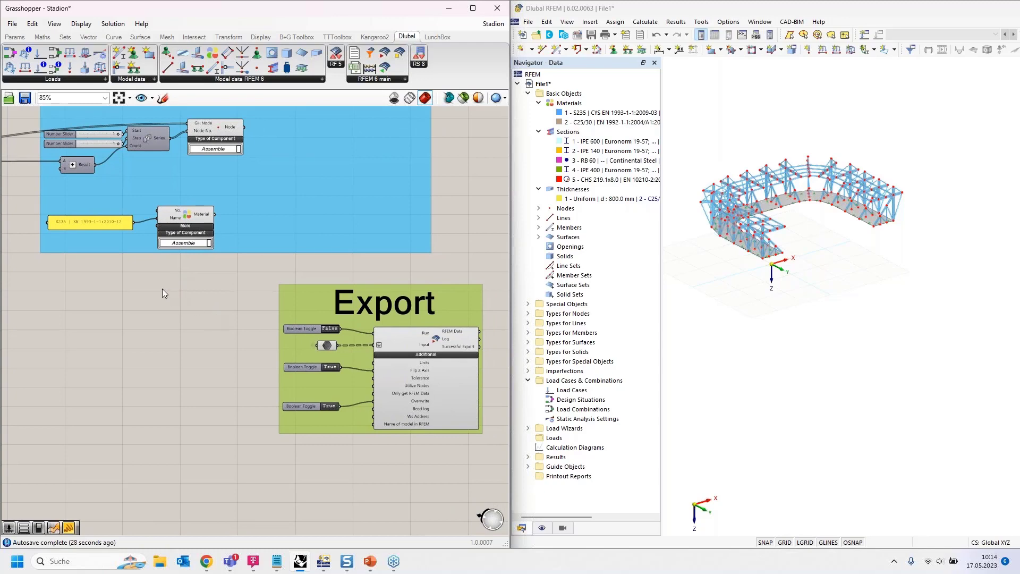
- Change the text of the Material component's name panel to S275 | EN 1993-1-1:2010-12
{"action": "scroll", "coordinate": [107, 295], "scroll_direction": "up", "scroll_amount": 2}
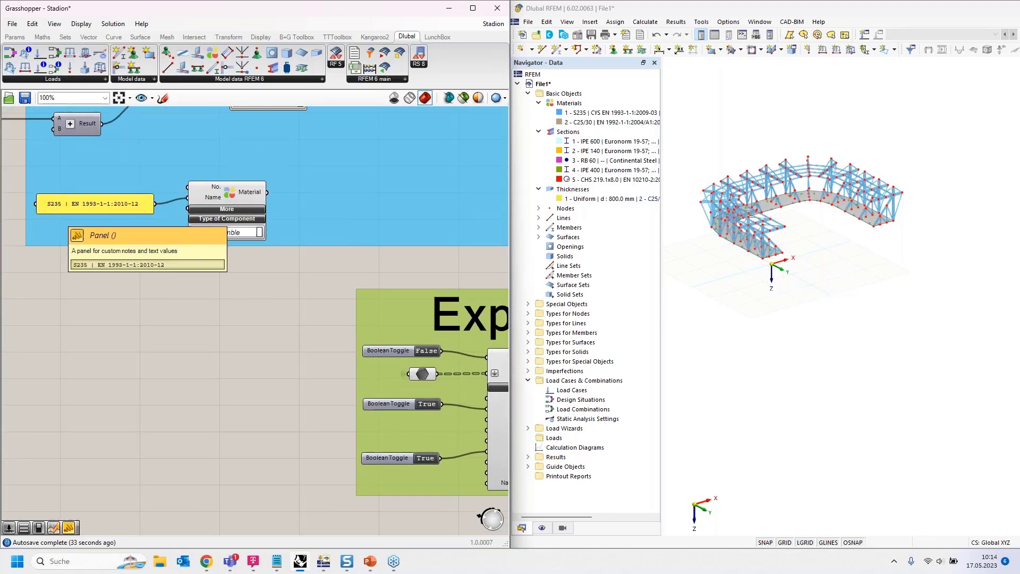
{"action": "left_click", "coordinate": [58, 208]}
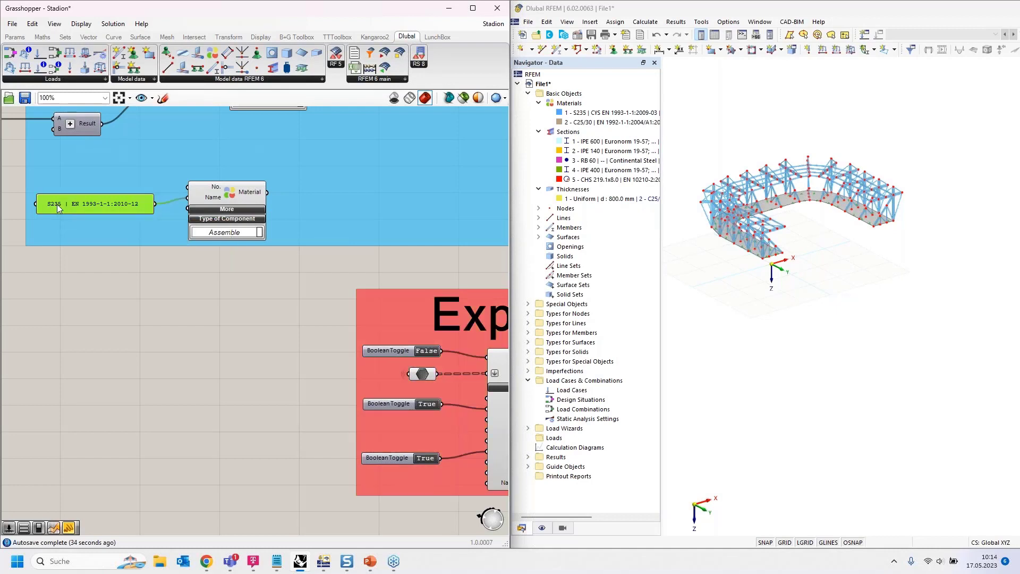
{"action": "double_click", "coordinate": [58, 207]}
{"action": "left_click", "coordinate": [36, 153]}
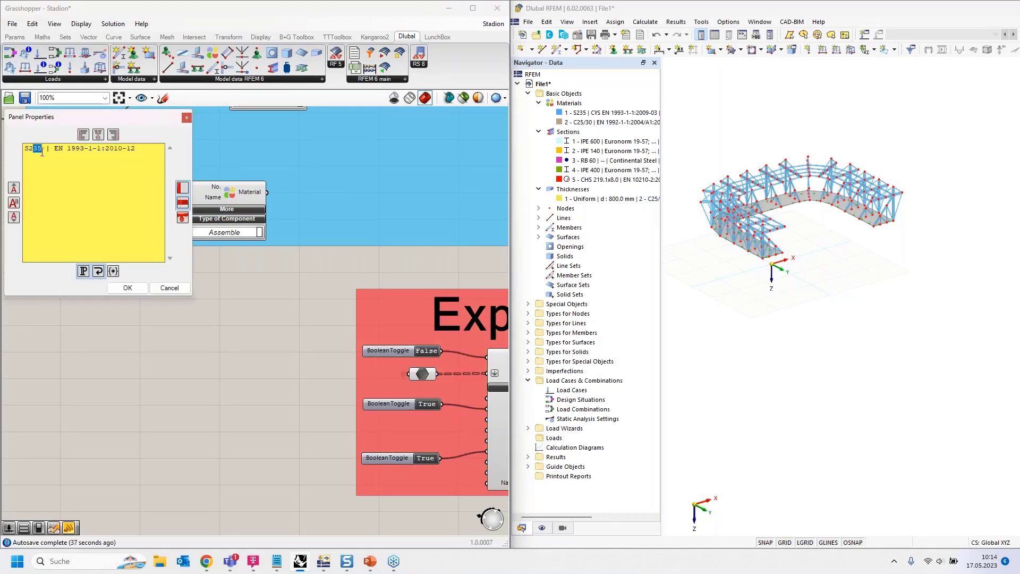
{"action": "left_click", "coordinate": [129, 288]}
- Set the Boolean toggle for the Export component's Overwrite input to False
{"action": "right_click_drag", "start_coordinate": [305, 330], "coordinate": [177, 253]}
{"action": "double_click", "coordinate": [293, 381]}
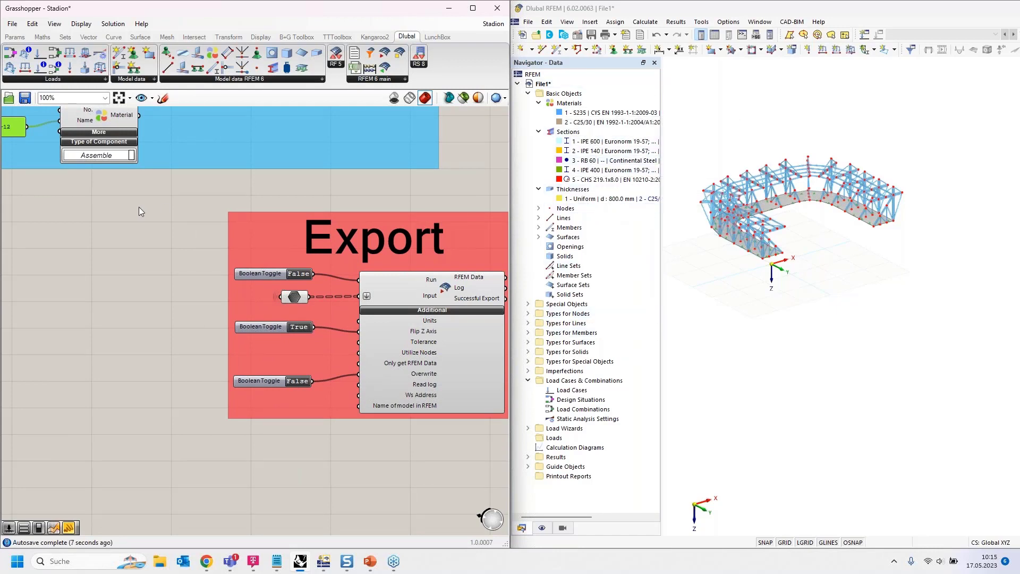
{"action": "right_click_drag", "start_coordinate": [130, 276], "coordinate": [188, 320]}
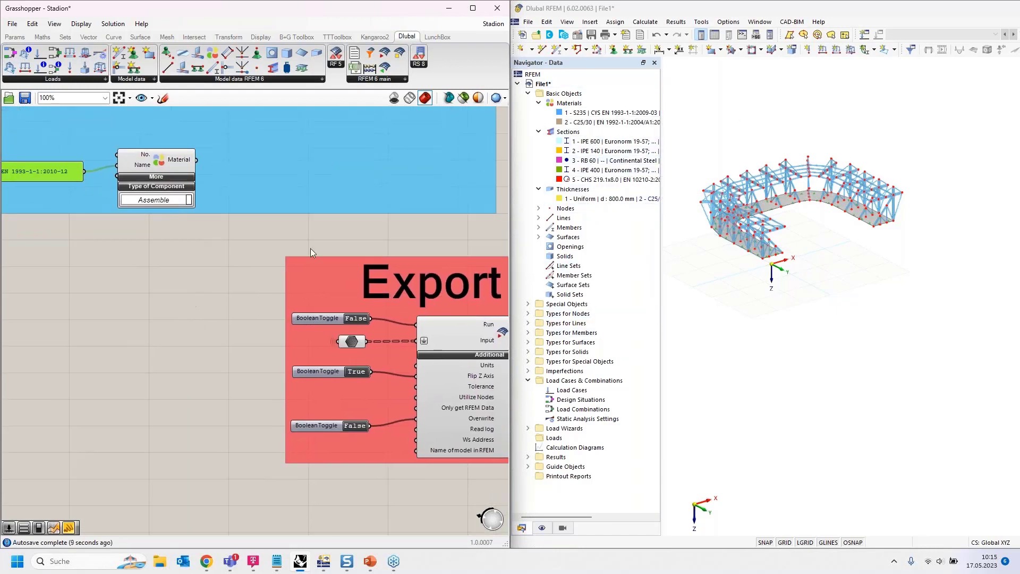
- Select the S235 material in RFEM's data tree, and export from Grasshopper by setting the Run toggle to True
{"action": "left_click", "coordinate": [604, 113]}
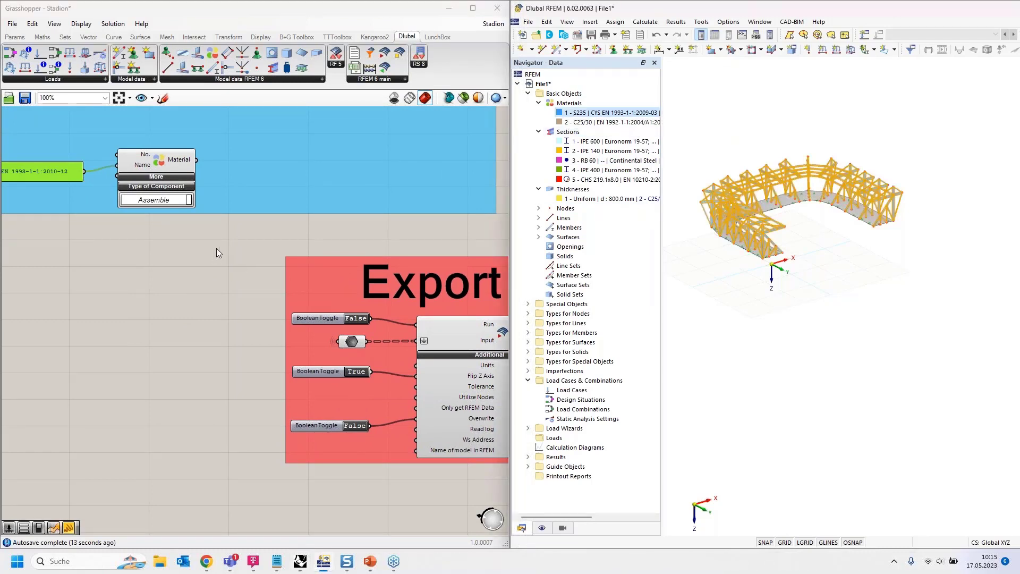
{"action": "left_click", "coordinate": [195, 330]}
{"action": "scroll", "coordinate": [202, 327], "scroll_direction": "down", "scroll_amount": 2}
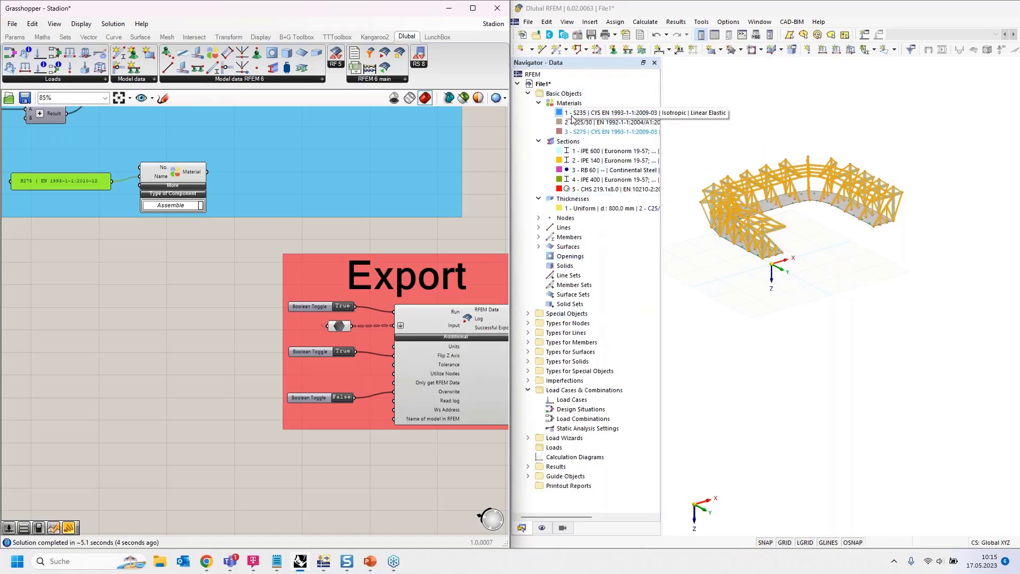
- Add a number slider with value 1 and connect it to the Material component's No. input
{"action": "left_click", "coordinate": [190, 174]}
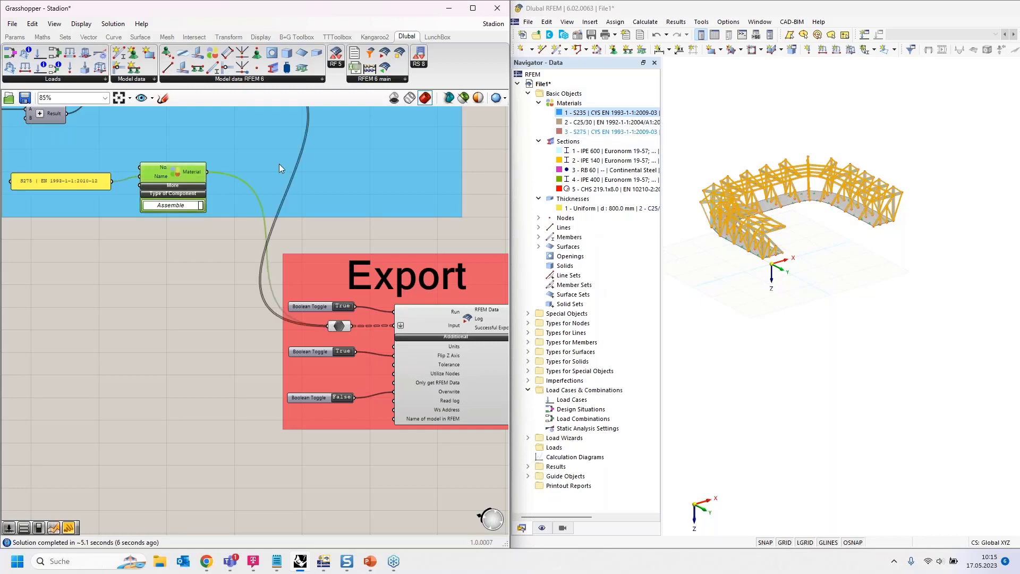
{"action": "left_click", "coordinate": [505, 175]}
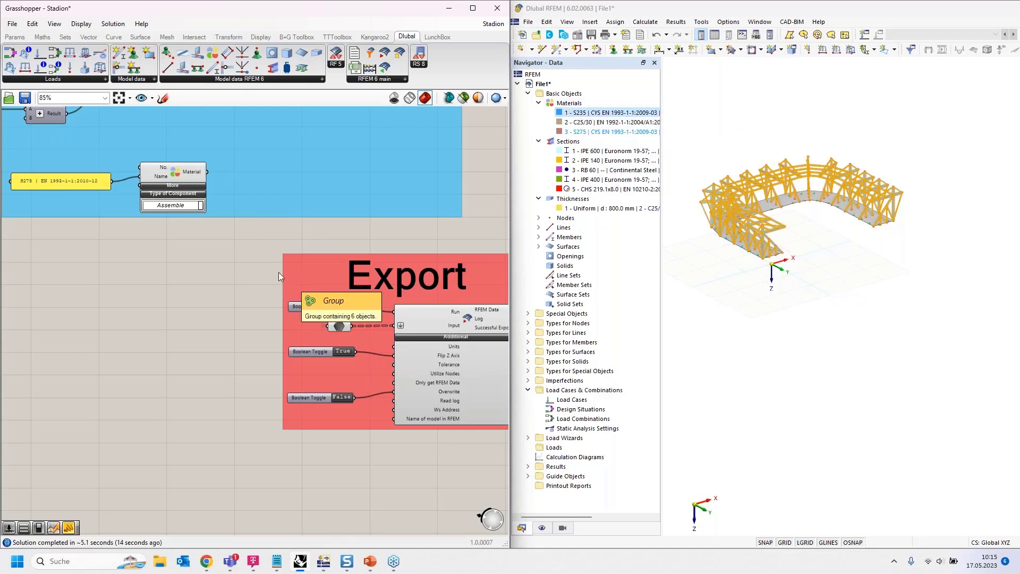
{"action": "double_click", "coordinate": [113, 261]}
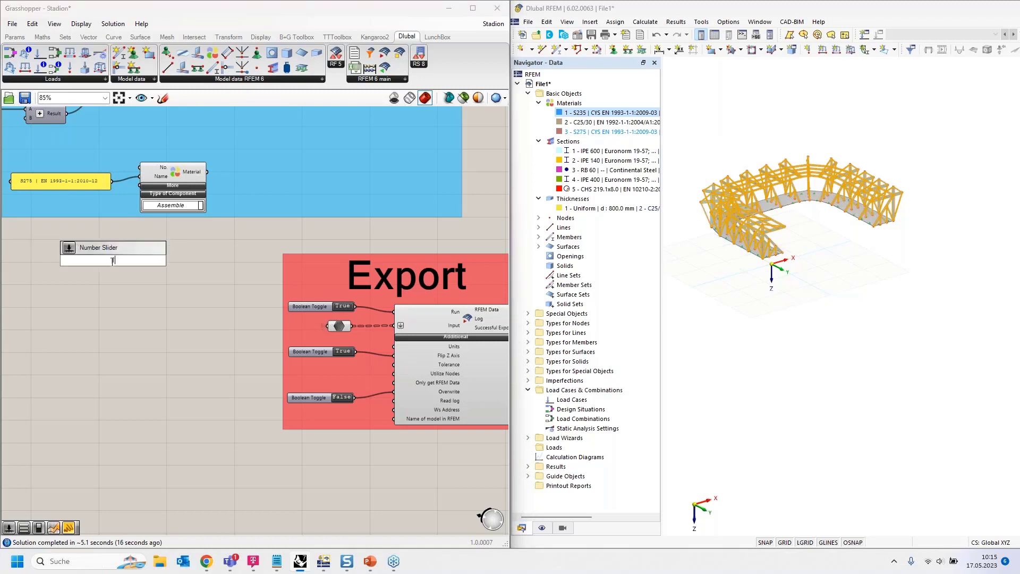
{"action": "key", "text": "Return"}
{"action": "left_click_drag", "start_coordinate": [112, 261], "coordinate": [140, 167]}
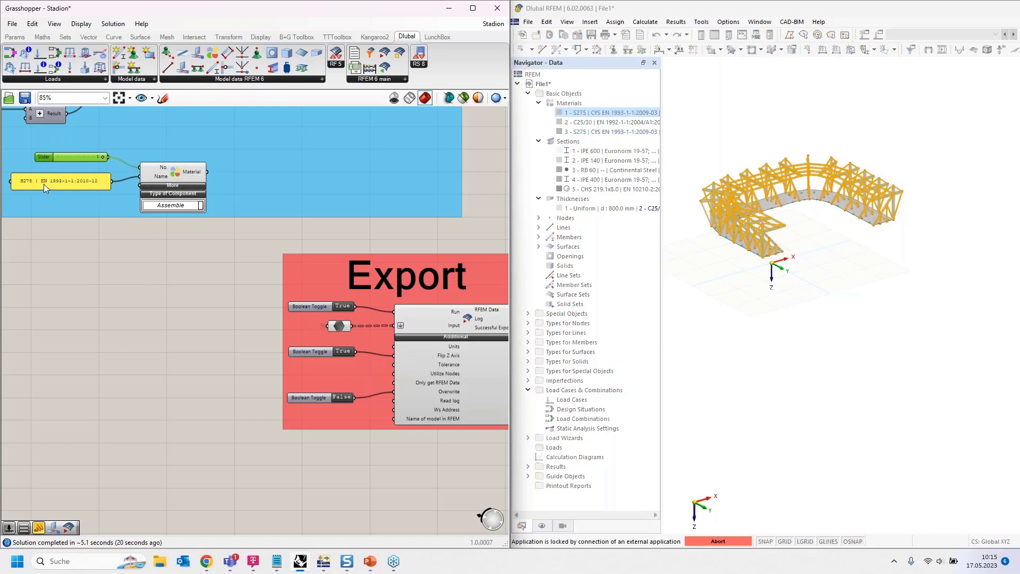
{"action": "scroll", "coordinate": [384, 323], "scroll_direction": "up", "scroll_amount": 1}
{"action": "scroll", "coordinate": [377, 315], "scroll_direction": "down", "scroll_amount": 1}
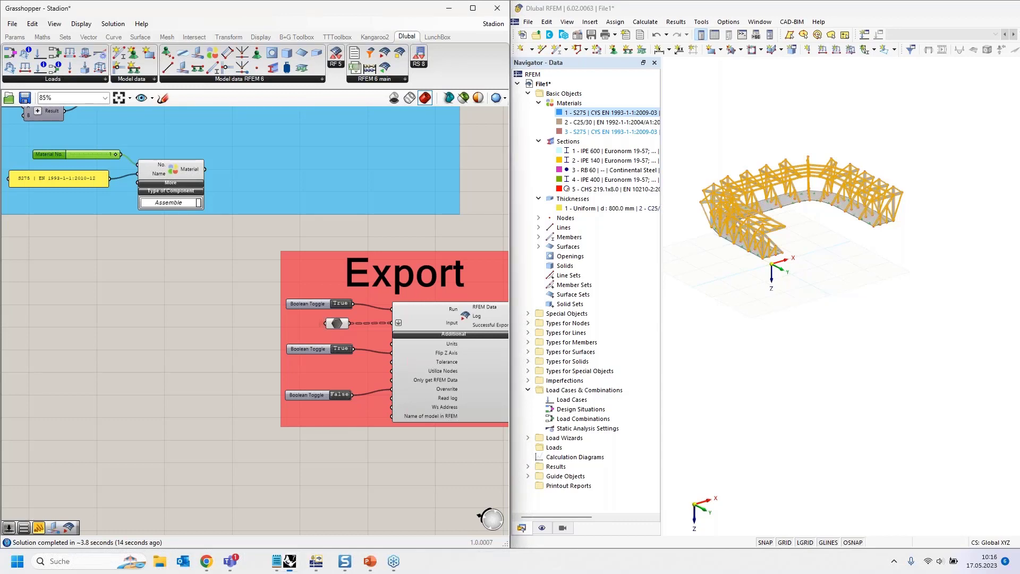
- Export the S275 material with number 1 to RFEM by setting the Run toggle to True, and reset the toggle to False
{"action": "double_click", "coordinate": [345, 307]}
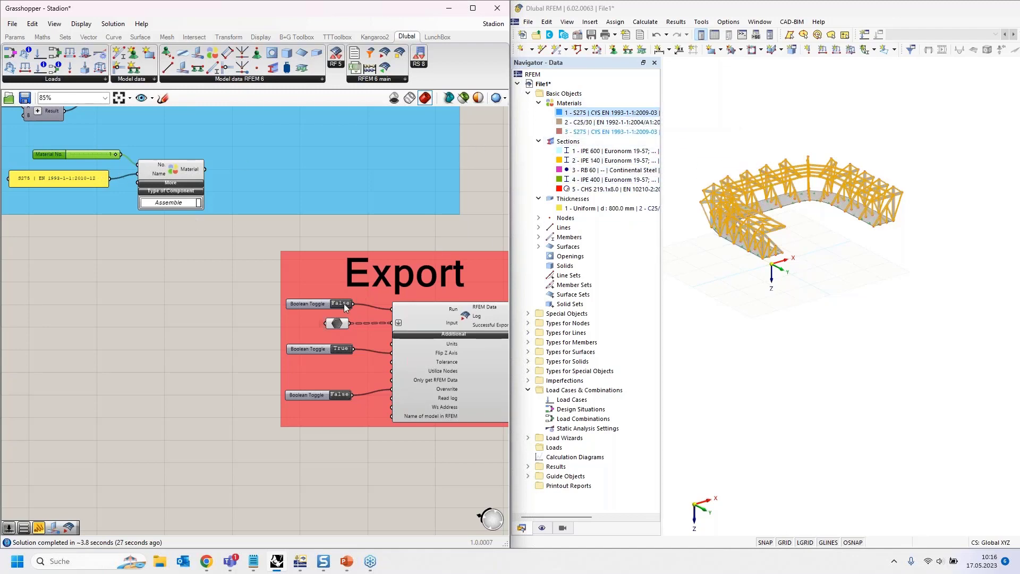
{"action": "scroll", "coordinate": [345, 307], "scroll_direction": "up", "scroll_amount": 1}
{"action": "scroll", "coordinate": [344, 307], "scroll_direction": "up", "scroll_amount": 2}
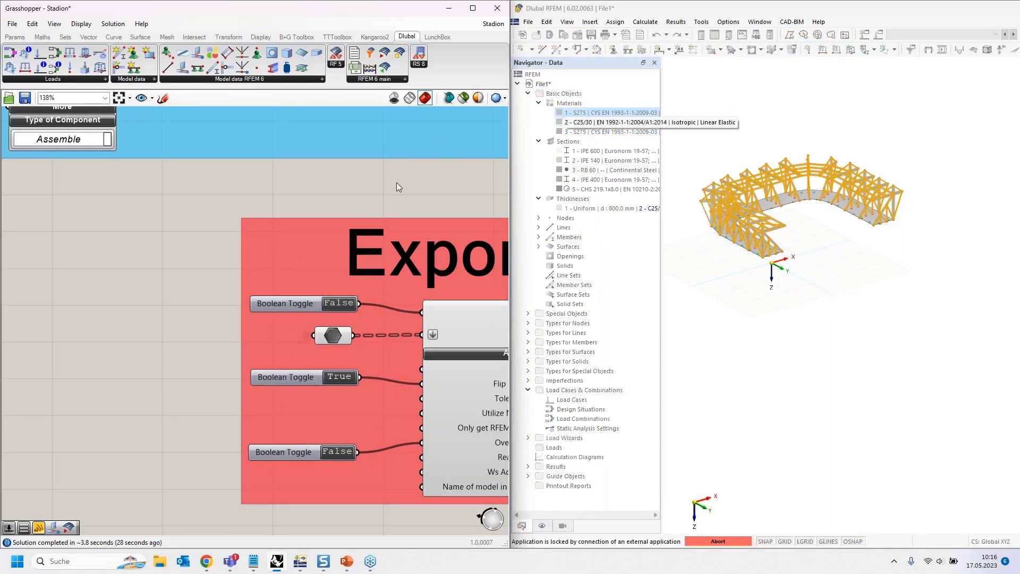
{"action": "left_click", "coordinate": [343, 306]}
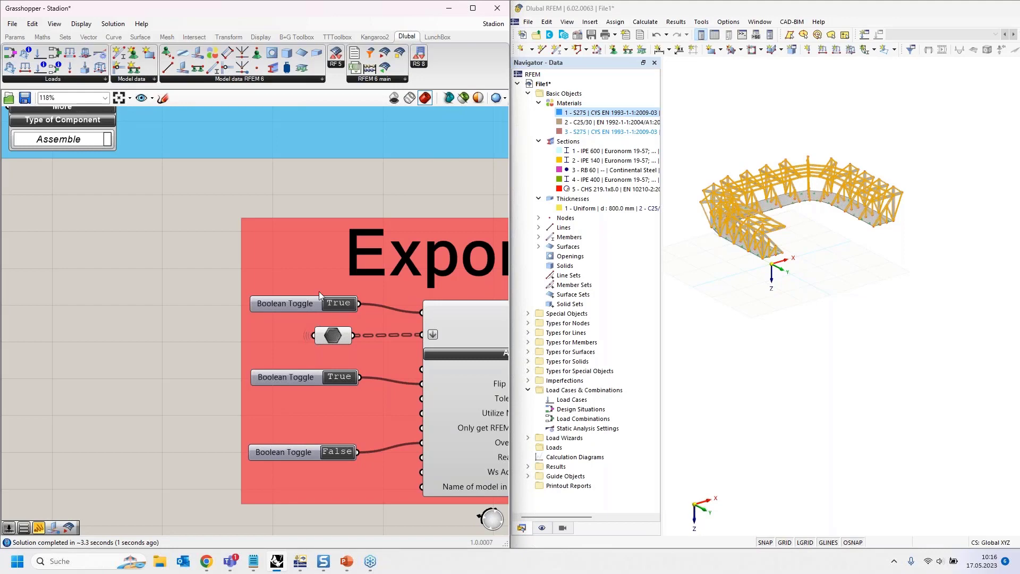
{"action": "scroll", "coordinate": [317, 291], "scroll_direction": "down", "scroll_amount": 4}
{"action": "scroll", "coordinate": [325, 296], "scroll_direction": "up", "scroll_amount": 2}
{"action": "left_click", "coordinate": [336, 298]}
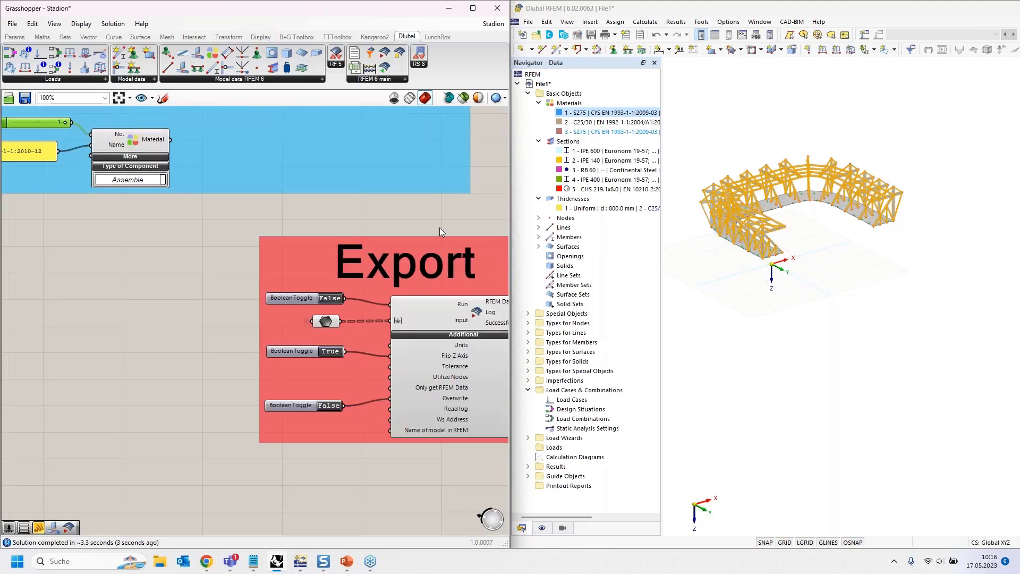
{"action": "scroll", "coordinate": [412, 219], "scroll_direction": "down", "scroll_amount": 3}
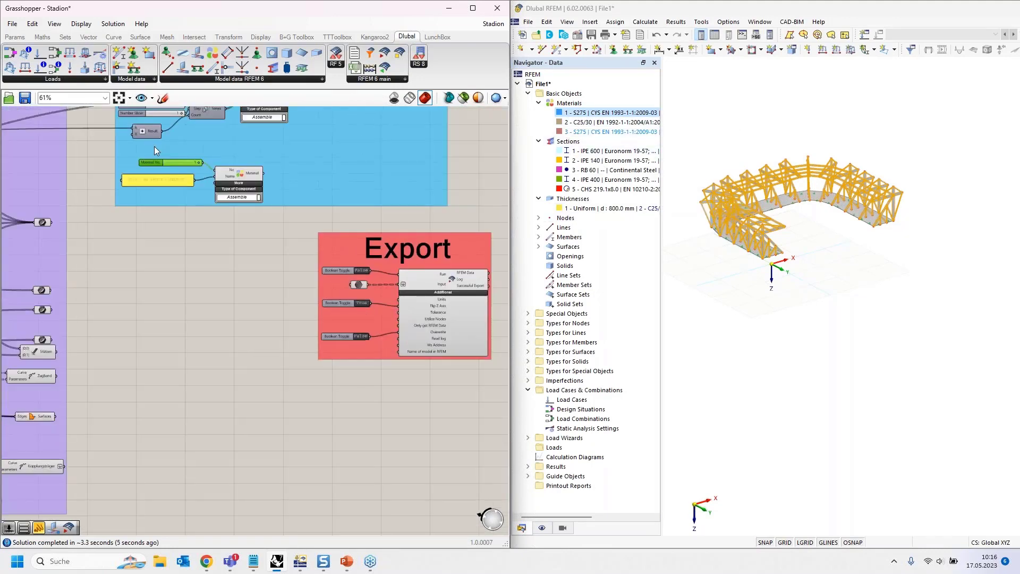
- Change the text of the Material component's name panel to S235 | EN 1993-1-1:2010-12
{"action": "scroll", "coordinate": [154, 145], "scroll_direction": "up", "scroll_amount": 5}
{"action": "left_click", "coordinate": [114, 221]}
{"action": "double_click", "coordinate": [113, 221]}
{"action": "left_click_drag", "start_coordinate": [45, 166], "coordinate": [58, 168]}
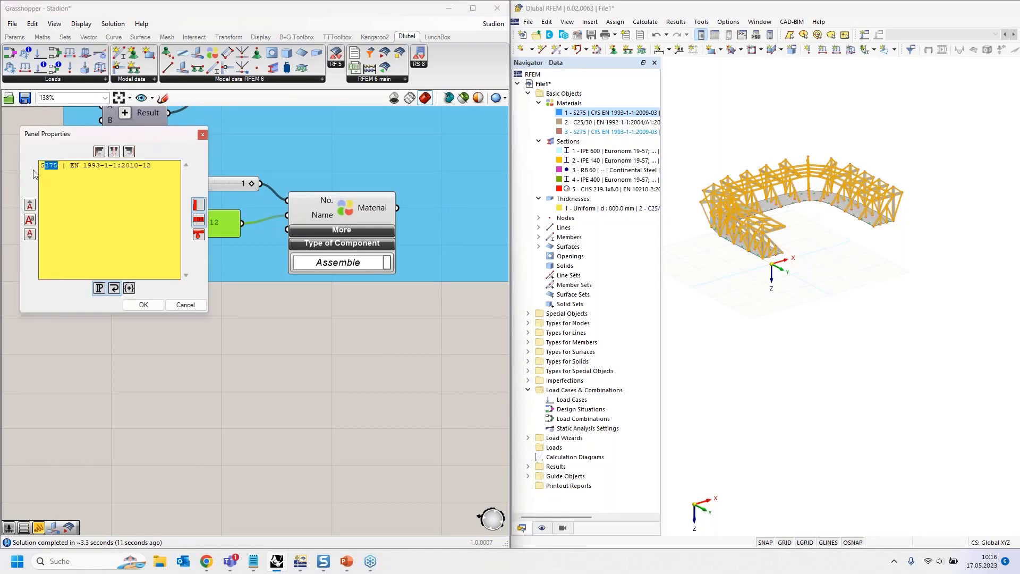
{"action": "type", "text": "235"}
{"action": "left_click", "coordinate": [143, 304]}
{"action": "scroll", "coordinate": [392, 302], "scroll_direction": "down", "scroll_amount": 3}
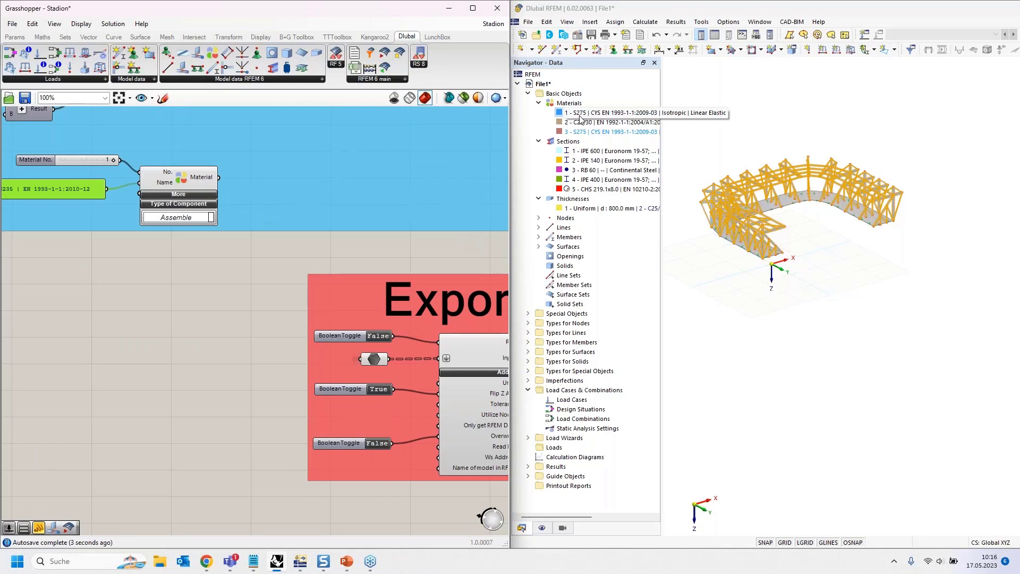
- Export material number 1 as S235 to RFEM through the Run toggle, and set the toggle back to False
{"action": "left_click", "coordinate": [579, 115]}
{"action": "scroll", "coordinate": [378, 346], "scroll_direction": "up", "scroll_amount": 3}
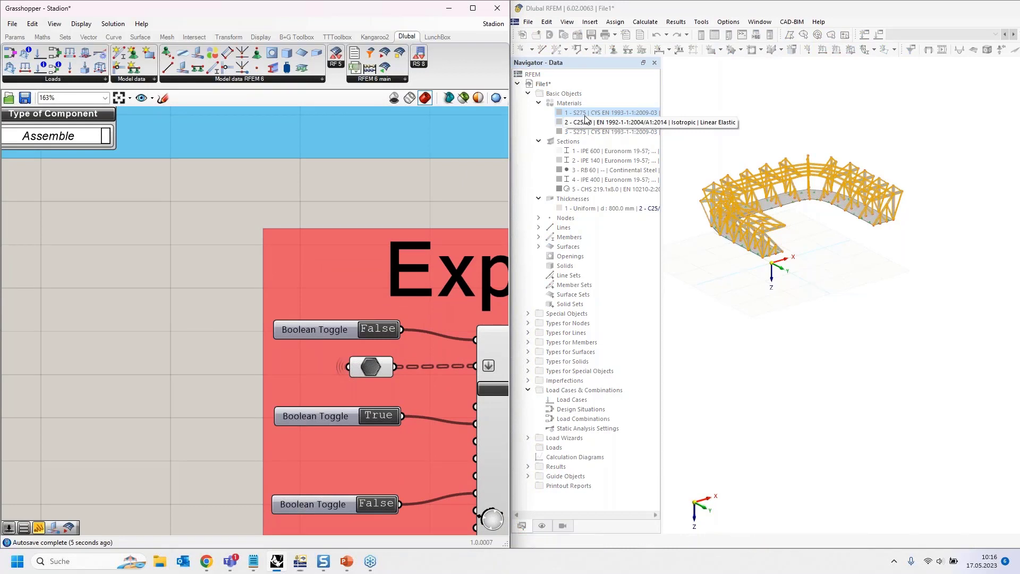
{"action": "double_click", "coordinate": [371, 331]}
{"action": "scroll", "coordinate": [218, 185], "scroll_direction": "down", "scroll_amount": 4}
{"action": "right_click_drag", "start_coordinate": [129, 312], "coordinate": [227, 315]}
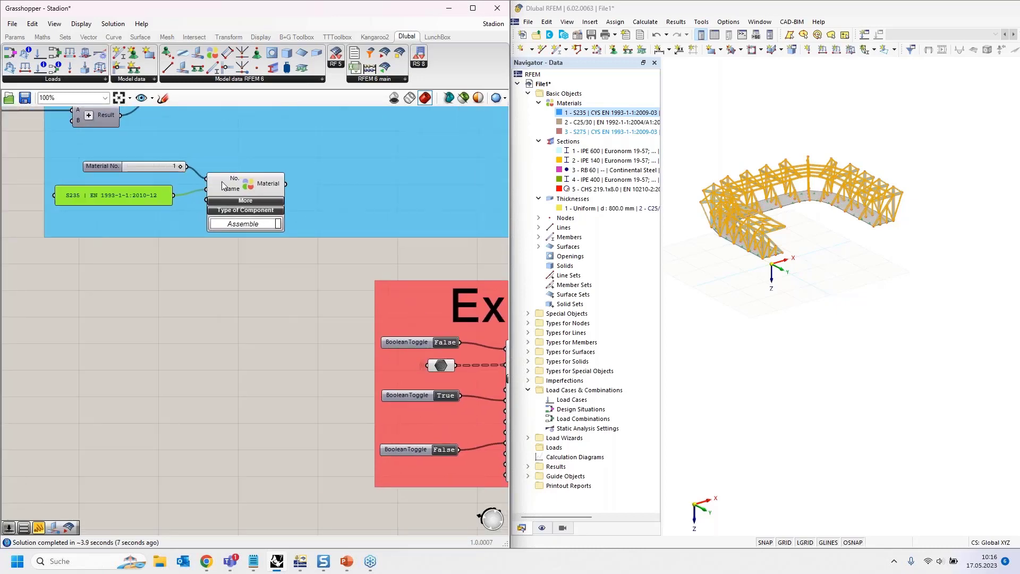
{"action": "right_click_drag", "start_coordinate": [368, 450], "coordinate": [153, 332]}
{"action": "scroll", "coordinate": [117, 258], "scroll_direction": "down", "scroll_amount": 3}
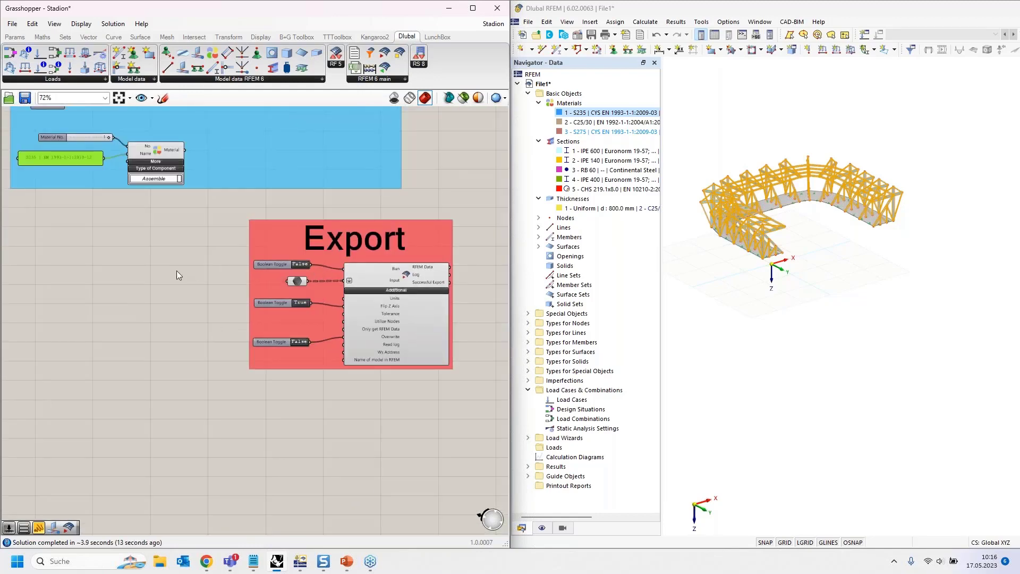
- Clear the selection of the highlighted objects in the RFEM model and of the name panel in Grasshopper
{"action": "left_click", "coordinate": [777, 342]}
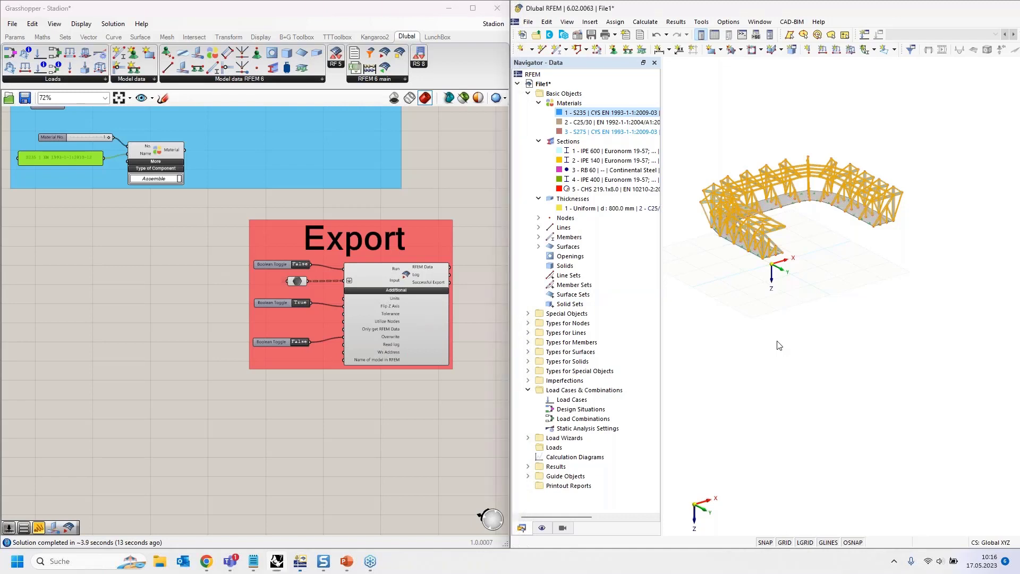
{"action": "right_click_drag", "start_coordinate": [117, 234], "coordinate": [154, 301]}
{"action": "left_click", "coordinate": [193, 219]}
{"action": "left_click", "coordinate": [185, 336]}
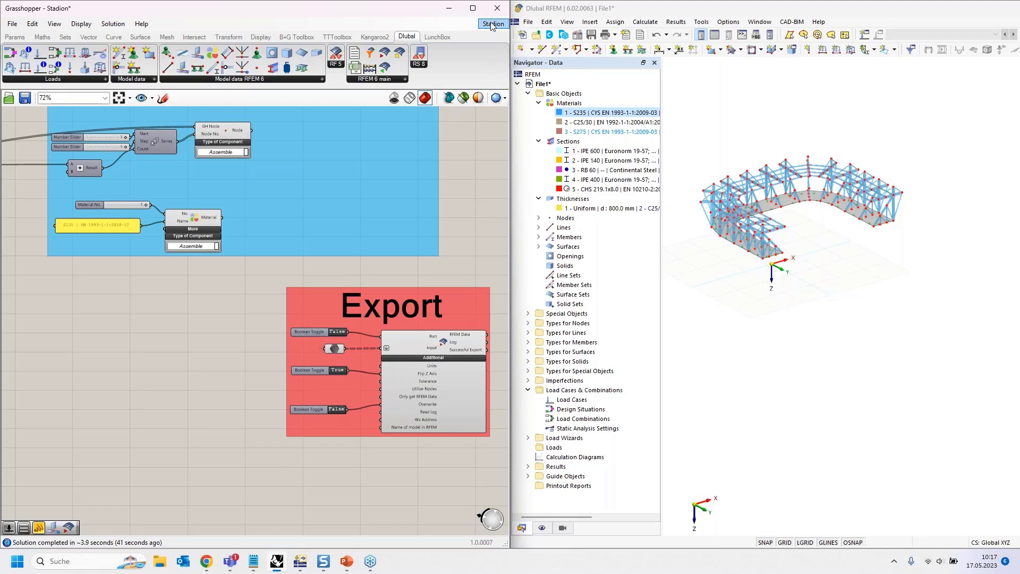
- Close the Stadion document in Grasshopper and open the Importing_from_RFEM6_into_GH definition
{"action": "mouse_move", "coordinate": [508, 29]}
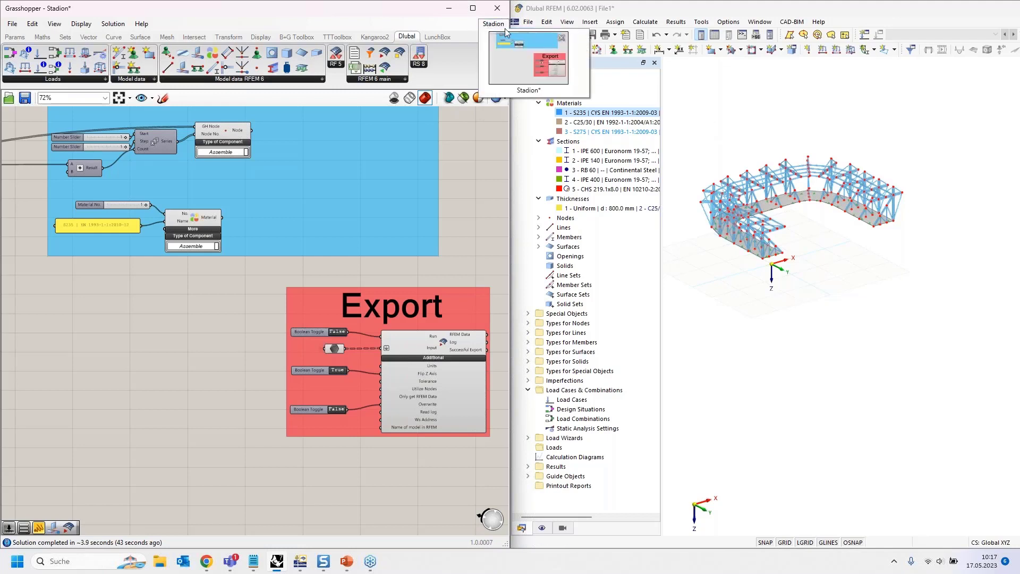
{"action": "left_click", "coordinate": [562, 38]}
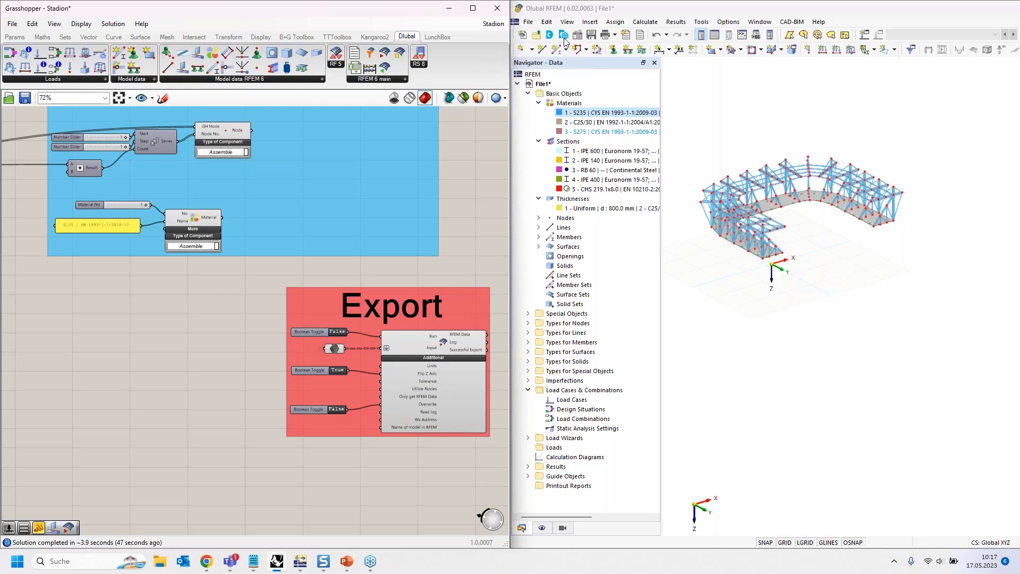
{"action": "left_click", "coordinate": [547, 94]}
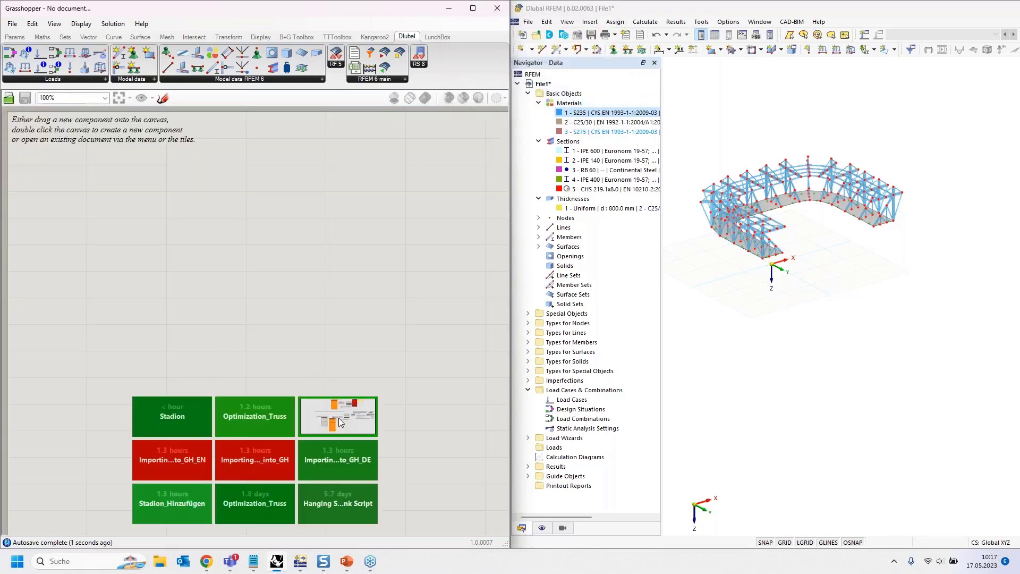
{"action": "left_click", "coordinate": [339, 418]}
- Examine the notes and components of the "Import complete structure" section in the Importing from RFEM6 into GH definition
{"action": "right_click_drag", "start_coordinate": [217, 221], "coordinate": [185, 377]}
{"action": "right_click_drag", "start_coordinate": [184, 219], "coordinate": [184, 422]}
{"action": "right_click_drag", "start_coordinate": [188, 253], "coordinate": [185, 338]}
{"action": "right_click_drag", "start_coordinate": [172, 174], "coordinate": [189, 399]}
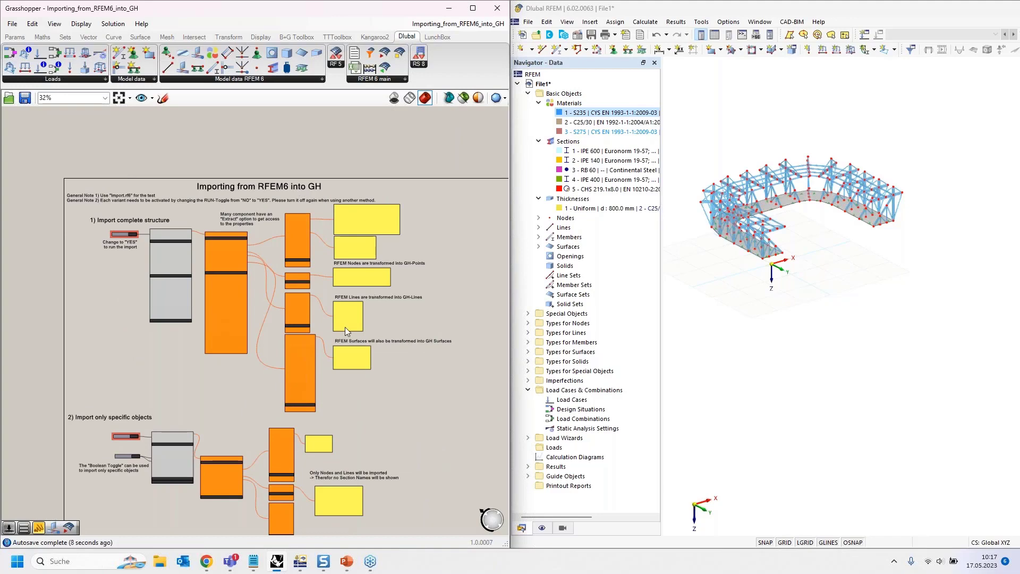
{"action": "scroll", "coordinate": [210, 382], "scroll_direction": "up", "scroll_amount": 1}
{"action": "scroll", "coordinate": [209, 384], "scroll_direction": "up", "scroll_amount": 2}
{"action": "right_click_drag", "start_coordinate": [216, 382], "coordinate": [227, 445]}
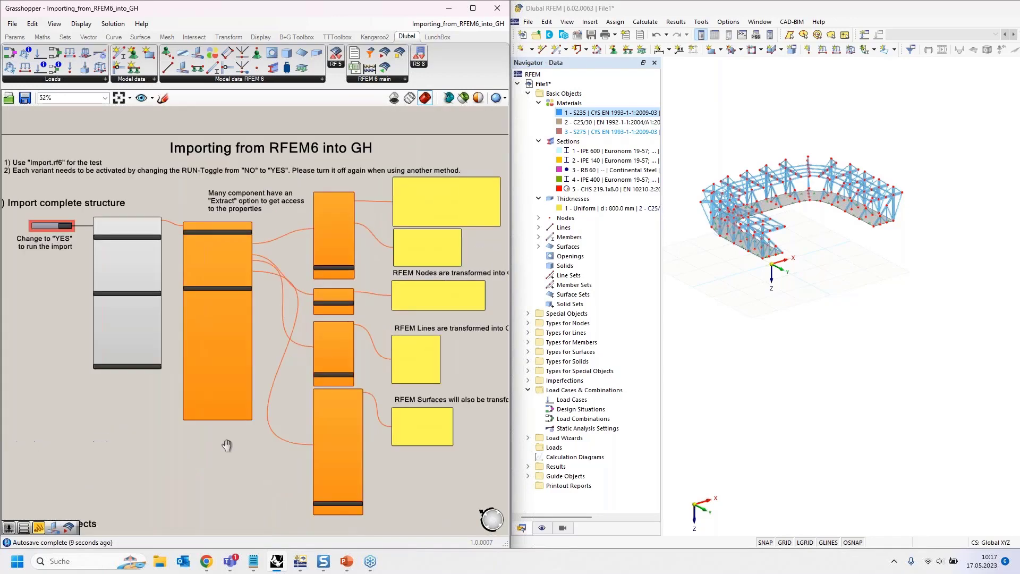
{"action": "right_click_drag", "start_coordinate": [120, 399], "coordinate": [142, 405]}
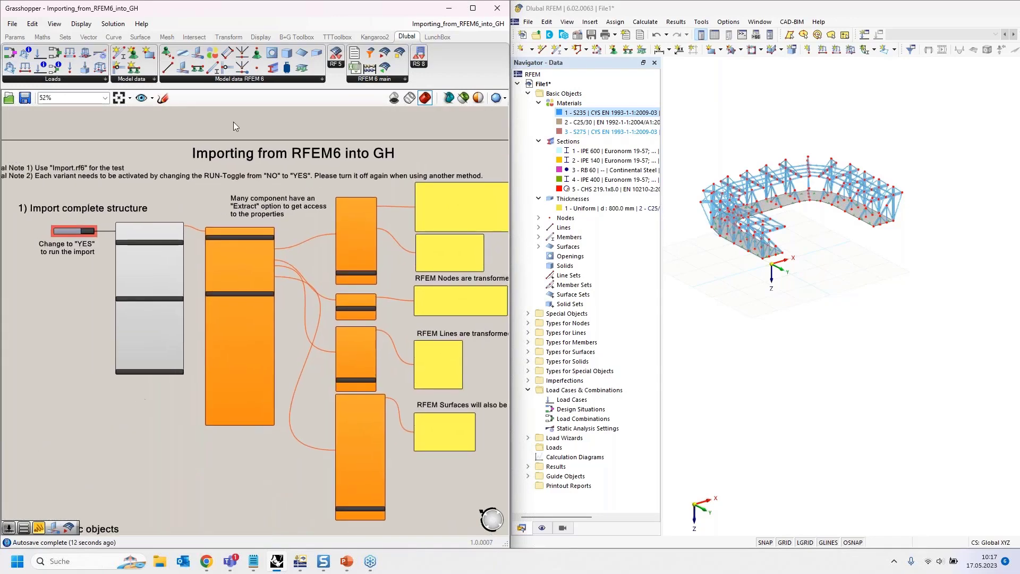
- Switch to RFEM, close the File1 model and open the Import.rf6 model
{"action": "left_click", "coordinate": [932, 12]}
{"action": "left_click_drag", "start_coordinate": [928, 9], "coordinate": [1019, 125]}
{"action": "left_click", "coordinate": [1015, 21]}
{"action": "left_click", "coordinate": [809, 326]}
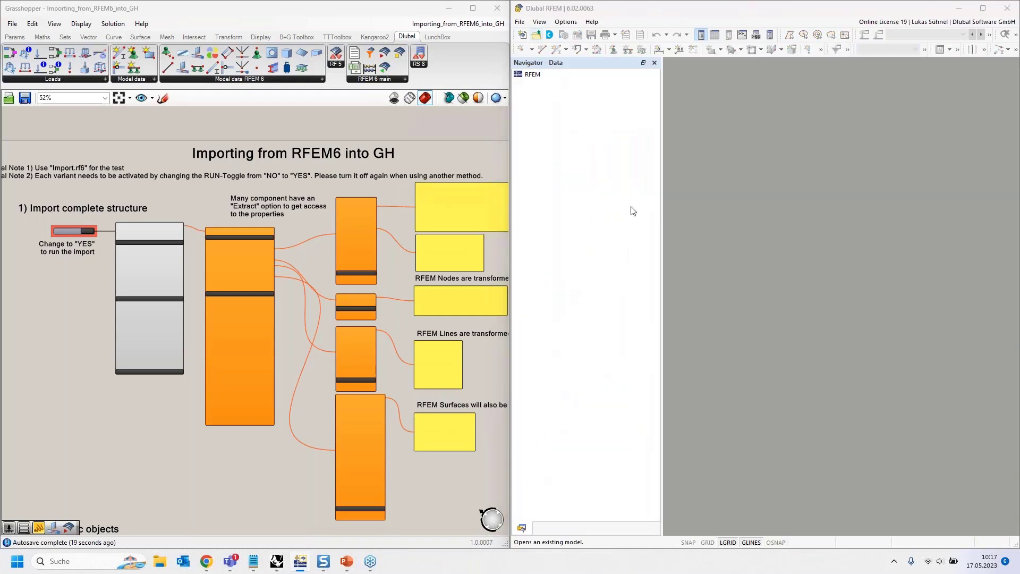
{"action": "double_click", "coordinate": [629, 123]}
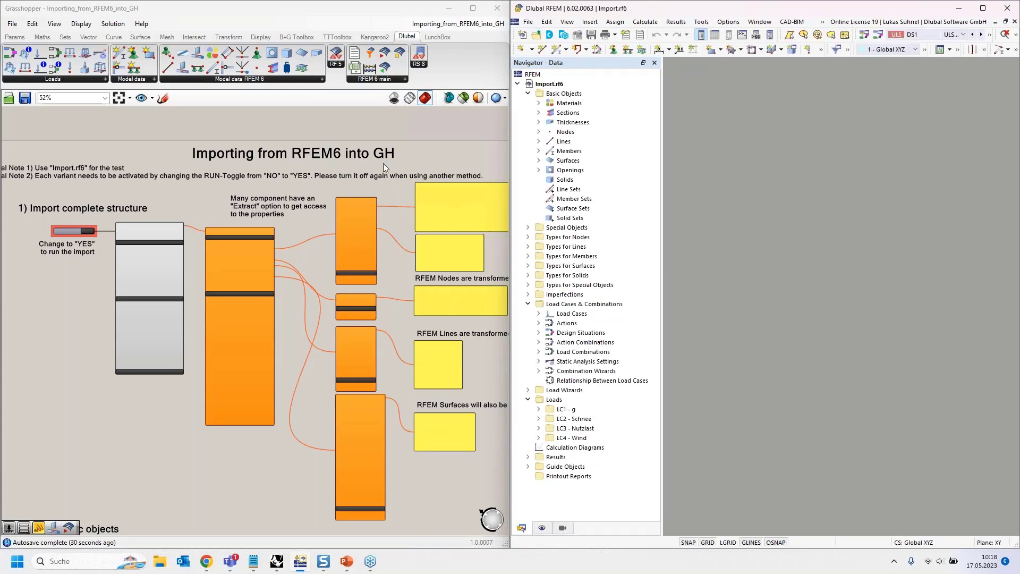
- Examine the surfaces, supports and frame members of the Import.rf6 model
{"action": "middle_click_drag", "start_coordinate": [955, 176], "coordinate": [1002, 179]}
{"action": "middle_click_drag", "start_coordinate": [891, 178], "coordinate": [792, 123], "text": "ctrl"}
{"action": "scroll", "coordinate": [852, 310], "scroll_direction": "up", "scroll_amount": 5}
{"action": "mouse_move", "coordinate": [826, 354]}
{"action": "middle_mouse_down", "text": "ctrl"}
{"action": "mouse_move", "coordinate": [852, 374]}
{"action": "mouse_move", "coordinate": [892, 369]}
{"action": "mouse_move", "coordinate": [851, 385]}
{"action": "mouse_move", "coordinate": [826, 374]}
{"action": "middle_mouse_up", "text": "ctrl"}
{"action": "scroll", "coordinate": [812, 255], "scroll_direction": "down", "scroll_amount": 4}
{"action": "scroll", "coordinate": [774, 182], "scroll_direction": "down", "scroll_amount": 1}
{"action": "middle_click_drag", "start_coordinate": [775, 182], "coordinate": [735, 162], "text": "ctrl"}
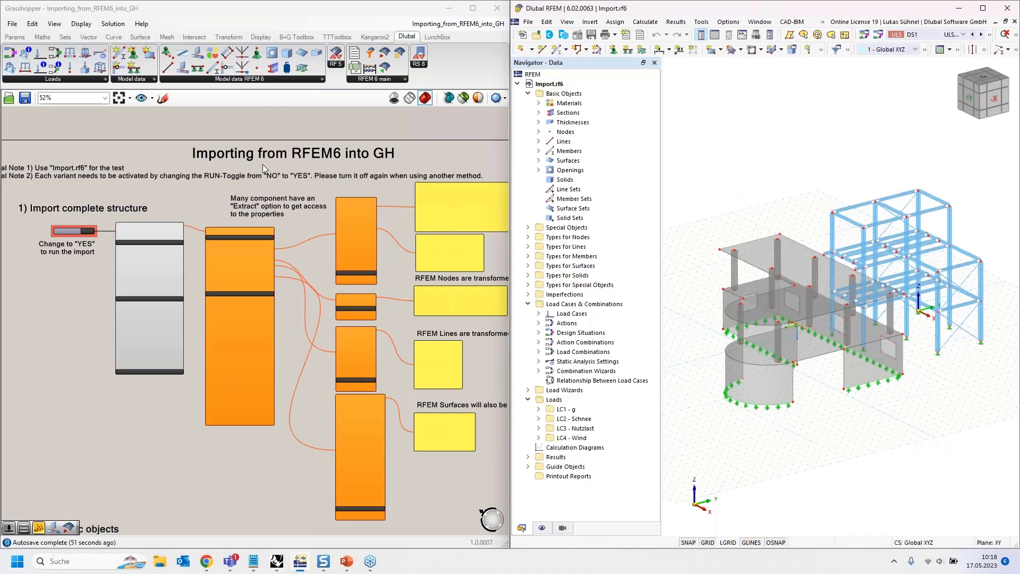
- Import the complete structure from RFEM into Grasshopper by setting the Import component's Run toggle to True
{"action": "right_click_drag", "start_coordinate": [257, 168], "coordinate": [334, 406]}
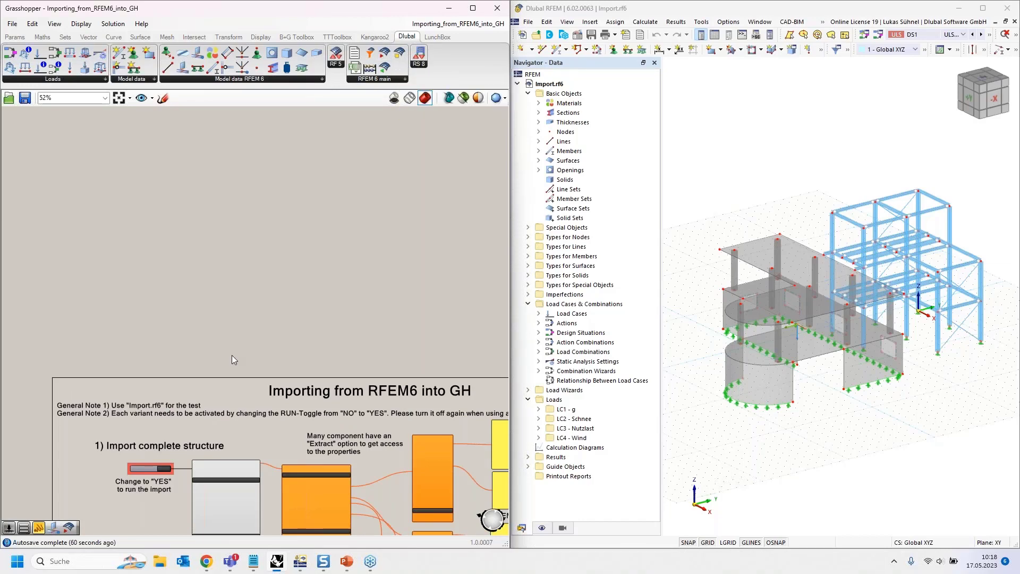
{"action": "scroll", "coordinate": [231, 355], "scroll_direction": "up", "scroll_amount": 5}
{"action": "left_click", "coordinate": [258, 223]}
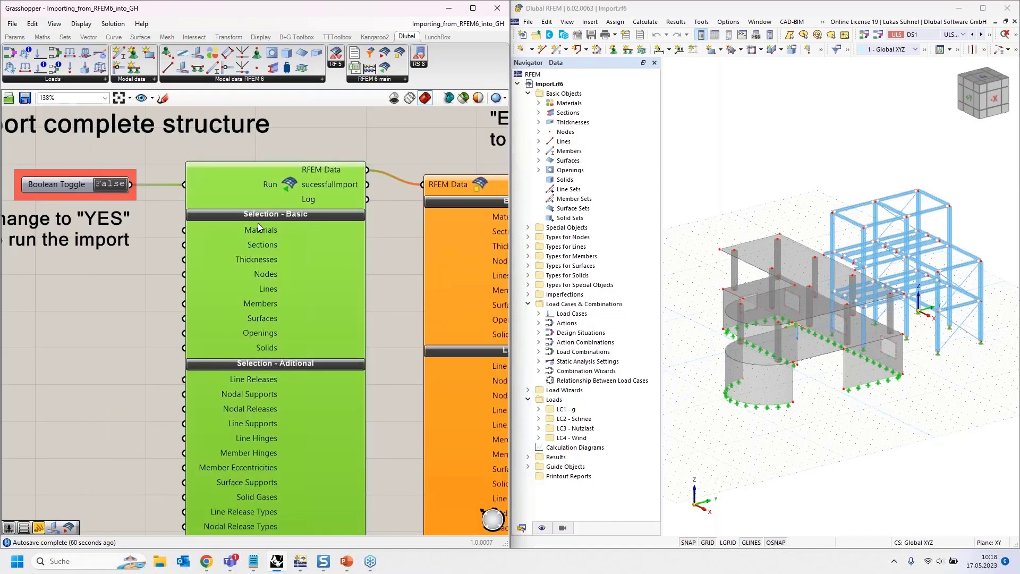
{"action": "scroll", "coordinate": [247, 257], "scroll_direction": "down", "scroll_amount": 2}
{"action": "right_click_drag", "start_coordinate": [140, 296], "coordinate": [148, 294]}
{"action": "scroll", "coordinate": [162, 209], "scroll_direction": "up", "scroll_amount": 2}
{"action": "right_click_drag", "start_coordinate": [200, 335], "coordinate": [104, 331]}
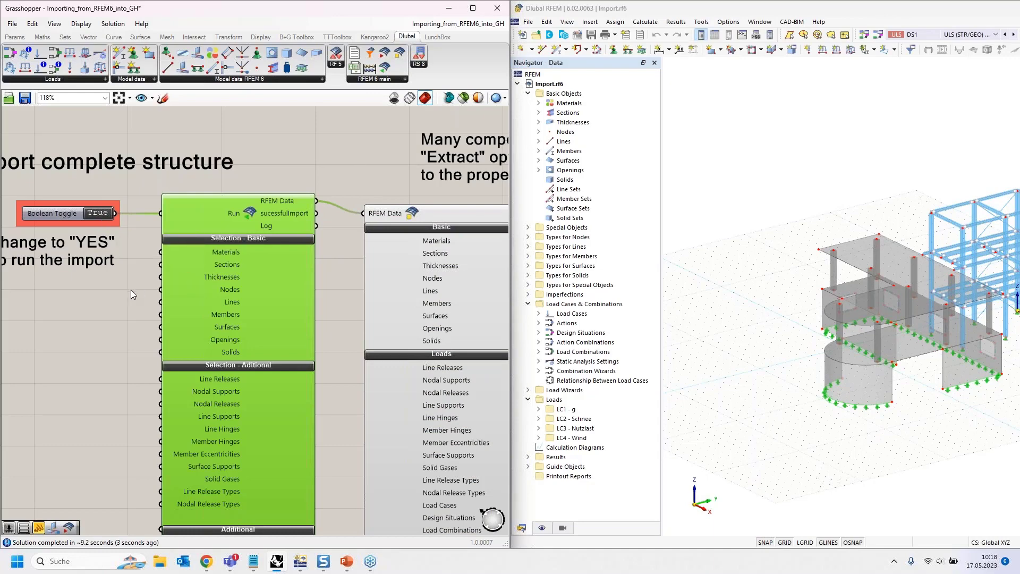
- Connect a panel to the Import component's RFEM Data output to read its content, and delete the panel
{"action": "right_click_drag", "start_coordinate": [131, 289], "coordinate": [25, 338]}
{"action": "right_click_drag", "start_coordinate": [269, 313], "coordinate": [231, 357]}
{"action": "scroll", "coordinate": [205, 322], "scroll_direction": "down", "scroll_amount": 1}
{"action": "scroll", "coordinate": [203, 320], "scroll_direction": "down", "scroll_amount": 2}
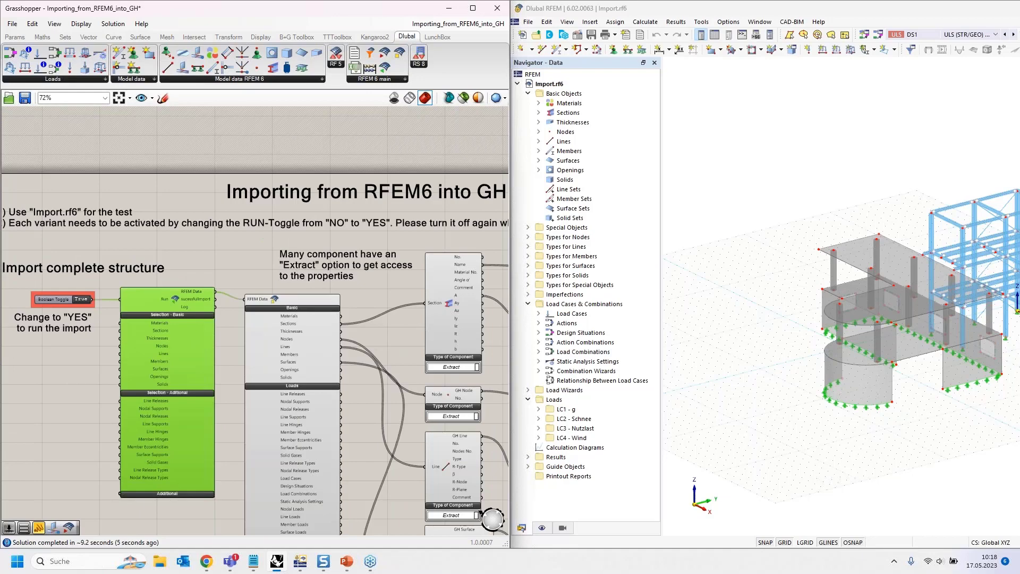
{"action": "right_click_drag", "start_coordinate": [229, 319], "coordinate": [177, 284]}
{"action": "left_click", "coordinate": [178, 283]}
{"action": "left_click", "coordinate": [14, 37]}
{"action": "left_click_drag", "start_coordinate": [149, 68], "coordinate": [152, 209]}
{"action": "scroll", "coordinate": [157, 247], "scroll_direction": "up", "scroll_amount": 3}
{"action": "left_click_drag", "start_coordinate": [165, 261], "coordinate": [137, 198]}
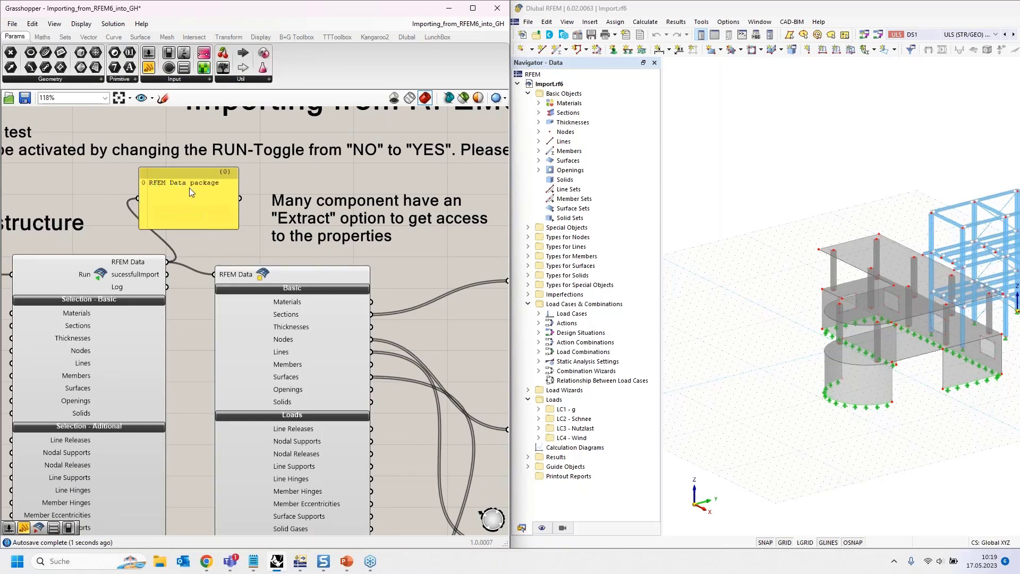
{"action": "left_click_drag", "start_coordinate": [197, 215], "coordinate": [213, 187]}
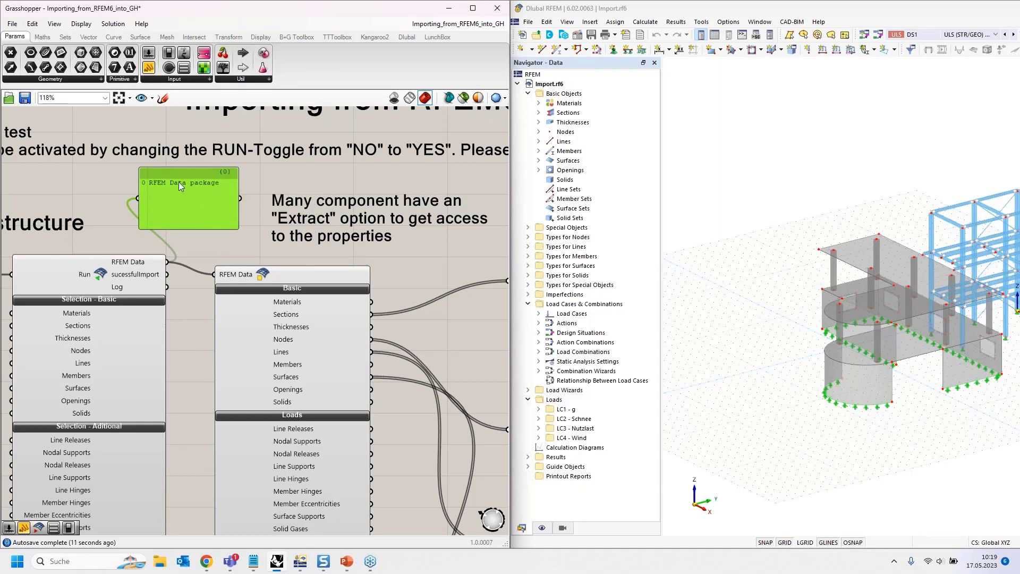
{"action": "key", "text": "Delete"}
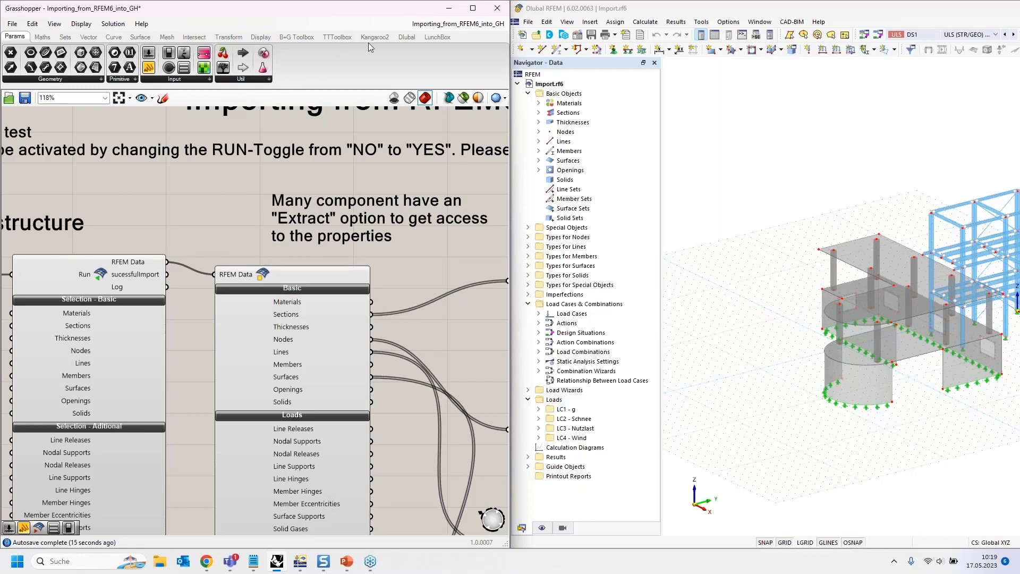
- Connect a panel to the Materials output of the component that splits the RFEM Data, widen it to read the entries, and delete it
{"action": "left_click", "coordinate": [406, 37]}
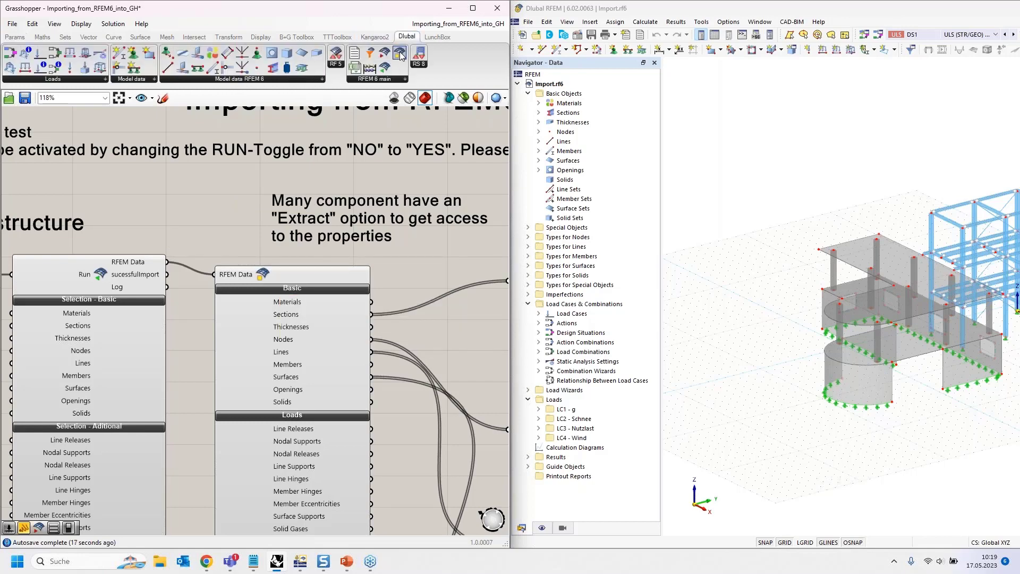
{"action": "right_click_drag", "start_coordinate": [241, 208], "coordinate": [215, 127]}
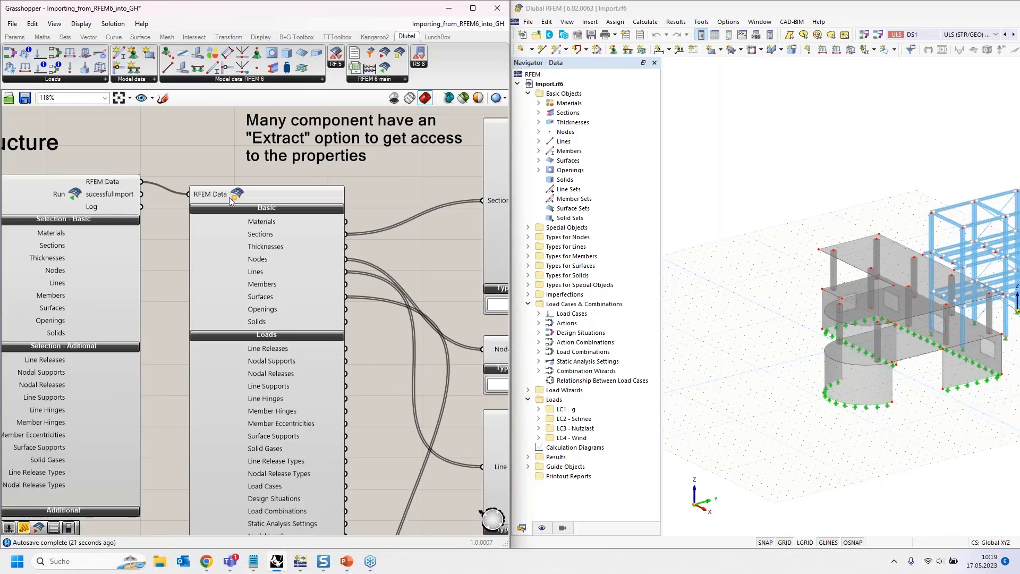
{"action": "right_click_drag", "start_coordinate": [190, 146], "coordinate": [133, 77]}
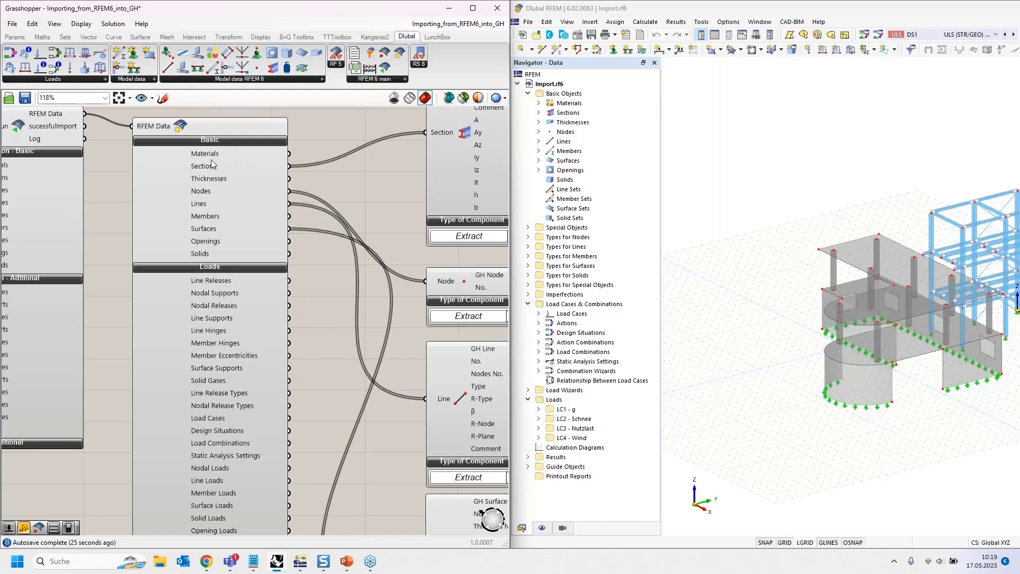
{"action": "right_click_drag", "start_coordinate": [326, 198], "coordinate": [314, 263]}
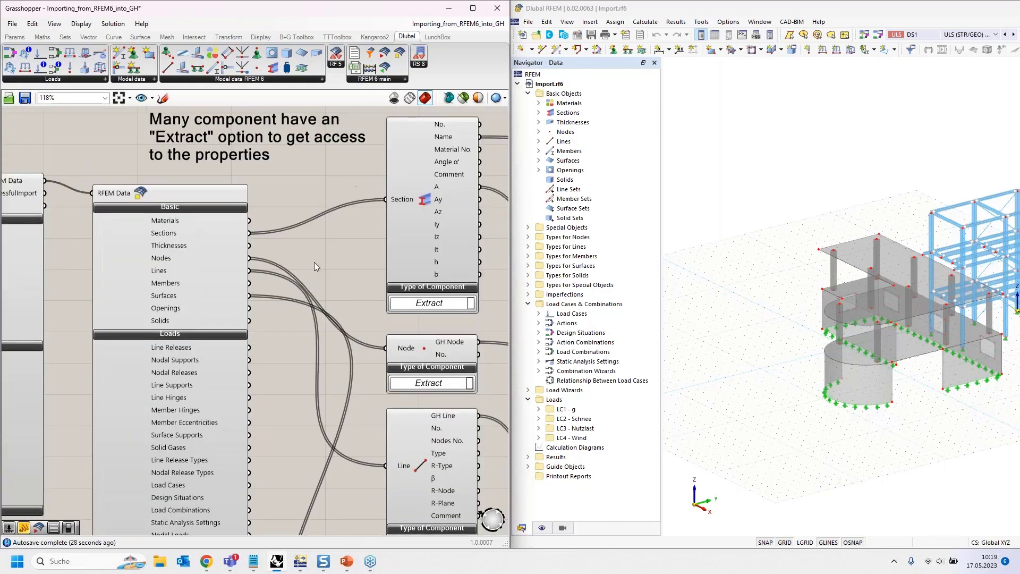
{"action": "left_click", "coordinate": [15, 36]}
{"action": "left_click_drag", "start_coordinate": [311, 203], "coordinate": [261, 201]}
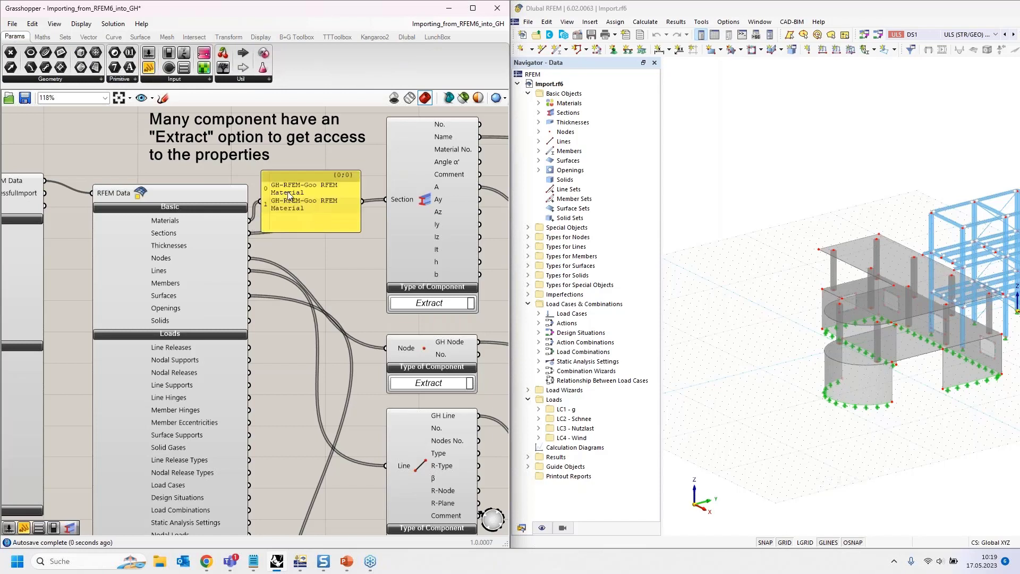
{"action": "left_click_drag", "start_coordinate": [361, 218], "coordinate": [436, 218]}
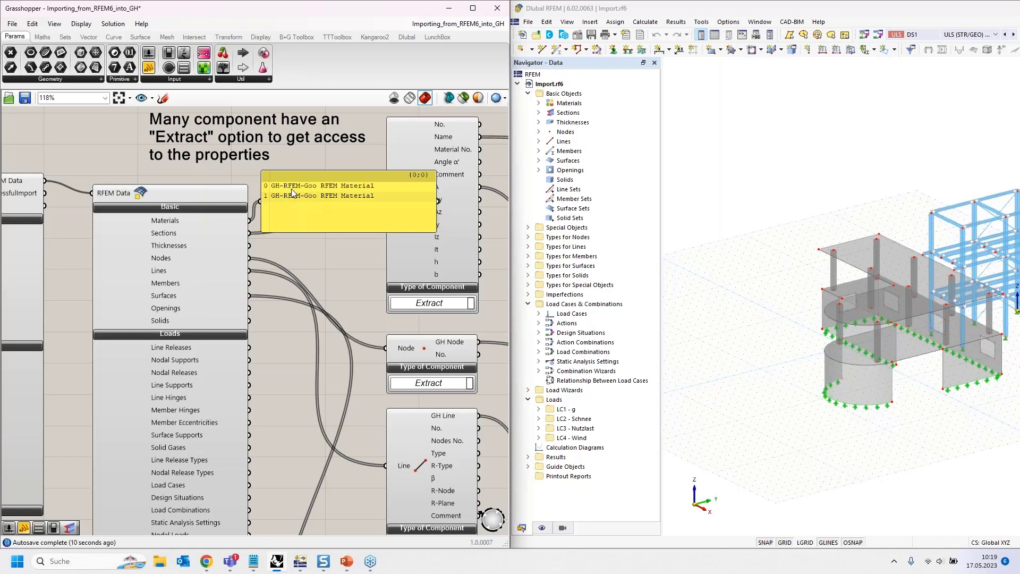
{"action": "left_click", "coordinate": [296, 206]}
{"action": "key", "text": "Delete"}
- Add a Section component on the empty canvas above the import example, switch its type from Assemble to Extract, and delete it
{"action": "right_click_drag", "start_coordinate": [299, 188], "coordinate": [272, 316]}
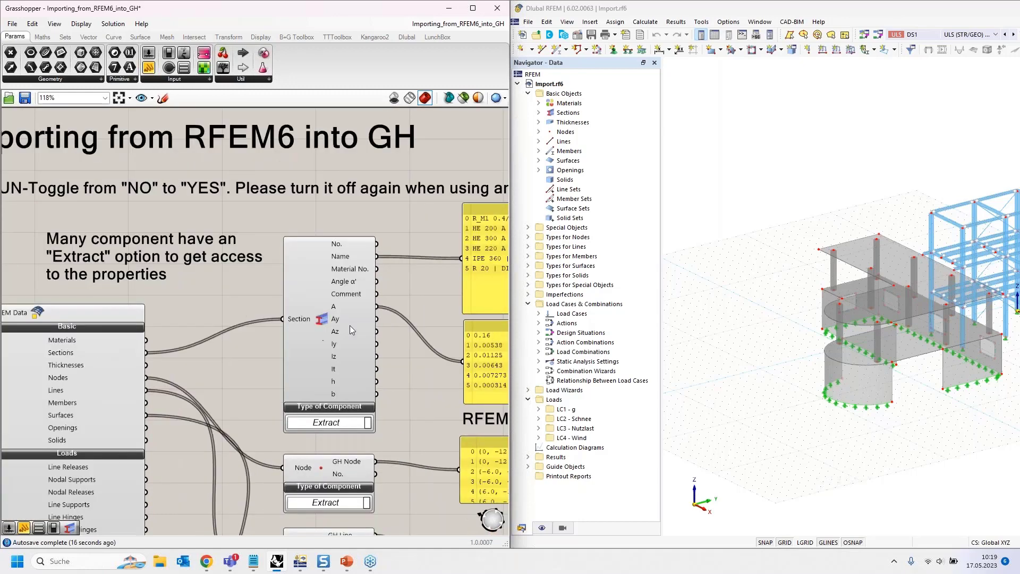
{"action": "right_click_drag", "start_coordinate": [208, 310], "coordinate": [210, 534]}
{"action": "left_click", "coordinate": [407, 37]}
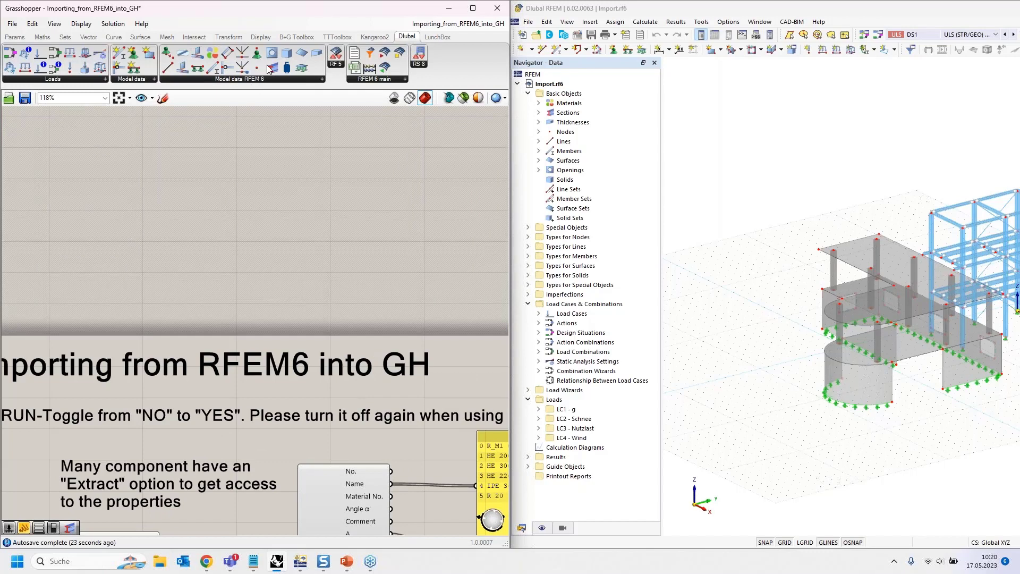
{"action": "left_click_drag", "start_coordinate": [272, 68], "coordinate": [311, 195]}
{"action": "left_click", "coordinate": [320, 243]}
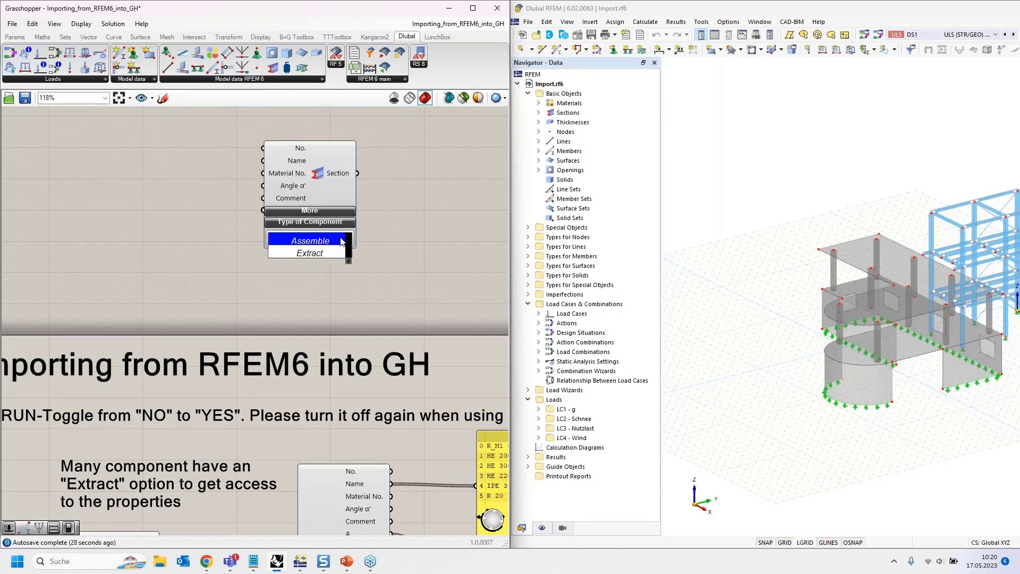
{"action": "left_click", "coordinate": [329, 254]}
{"action": "right_click_drag", "start_coordinate": [205, 220], "coordinate": [203, 271]}
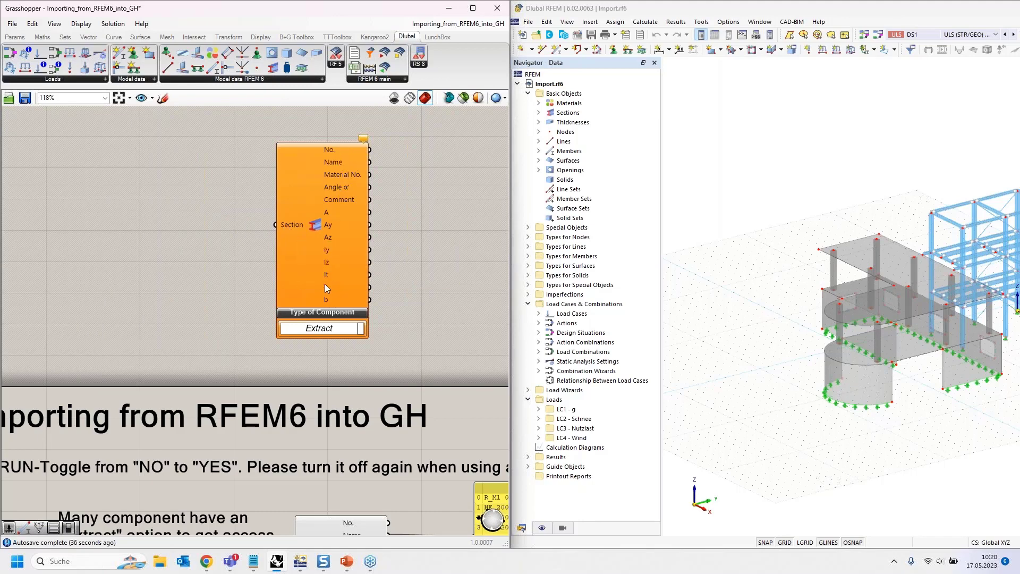
{"action": "left_click", "coordinate": [318, 236]}
{"action": "key", "text": "Delete"}
- Examine the section names and A values extracted by the Section component in the complete structure import
{"action": "right_click_drag", "start_coordinate": [212, 262], "coordinate": [198, 88]}
{"action": "scroll", "coordinate": [197, 191], "scroll_direction": "down", "scroll_amount": 2}
{"action": "right_click_drag", "start_coordinate": [187, 328], "coordinate": [133, 154]}
{"action": "mouse_move", "coordinate": [154, 431]}
{"action": "right_mouse_down"}
{"action": "mouse_move", "coordinate": [149, 353]}
{"action": "mouse_move", "coordinate": [160, 428]}
{"action": "right_mouse_up"}
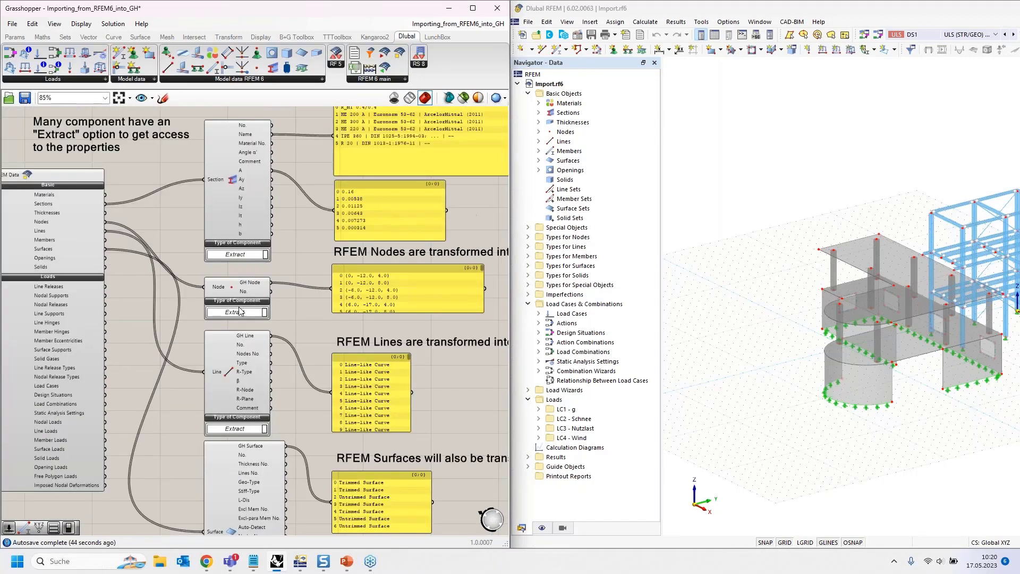
{"action": "right_click_drag", "start_coordinate": [290, 259], "coordinate": [275, 328]}
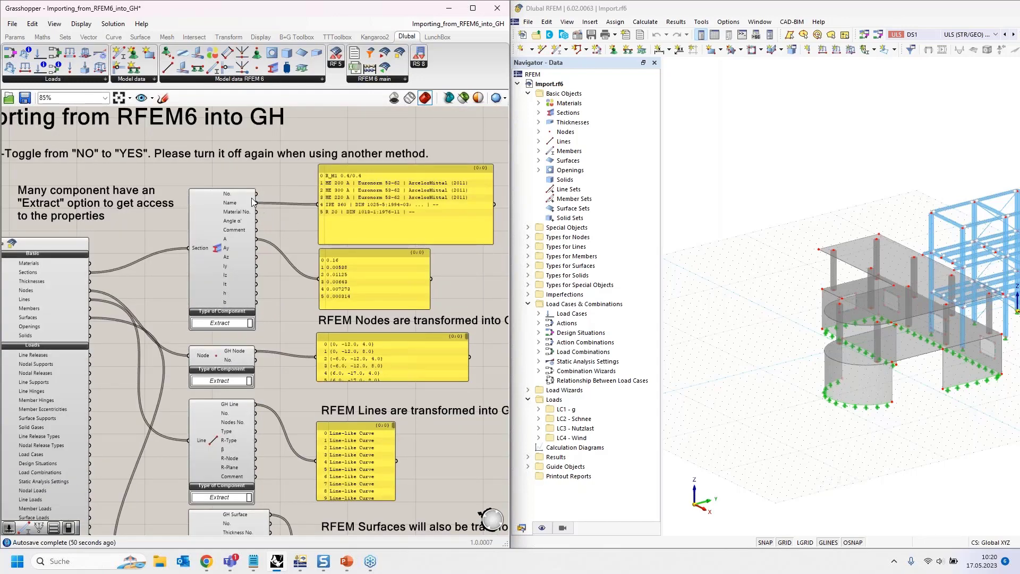
{"action": "scroll", "coordinate": [398, 193], "scroll_direction": "up", "scroll_amount": 5}
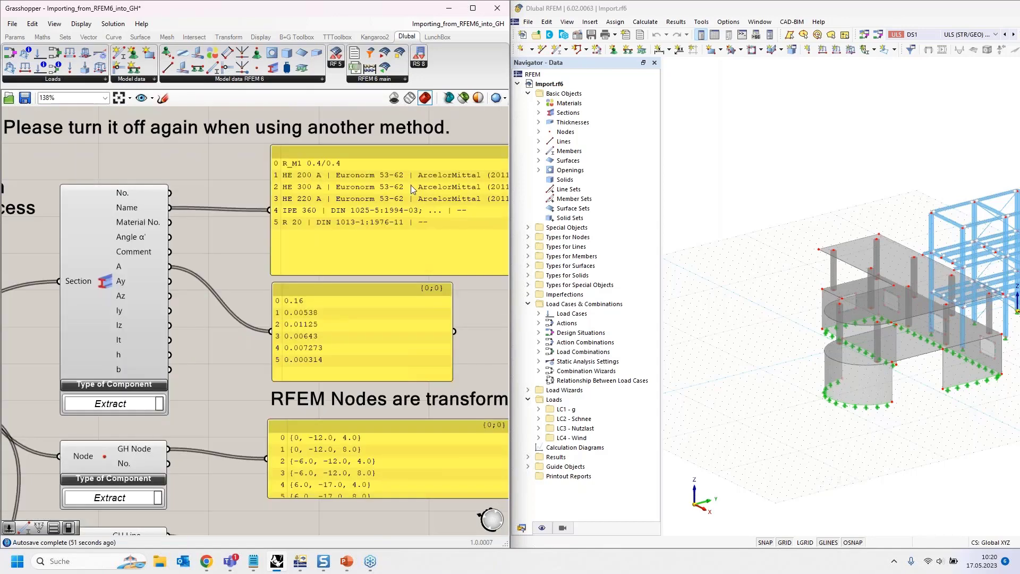
{"action": "right_click_drag", "start_coordinate": [456, 189], "coordinate": [384, 192]}
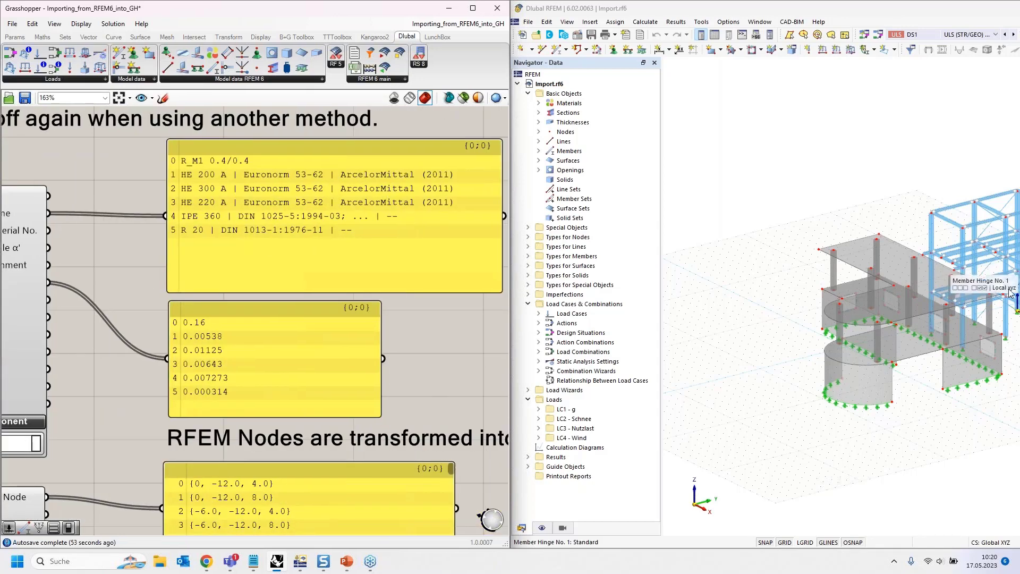
{"action": "scroll", "coordinate": [375, 217], "scroll_direction": "down", "scroll_amount": 3}
{"action": "scroll", "coordinate": [282, 304], "scroll_direction": "up", "scroll_amount": 2}
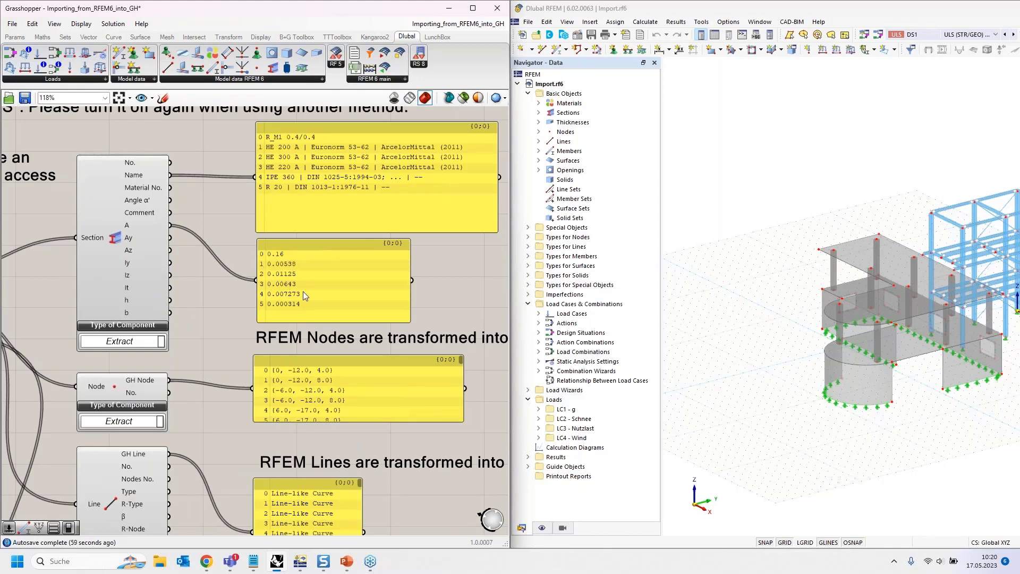
- Examine the GH Node, GH Line and GH Surface outputs of the Node, Line and Surface extraction components
{"action": "right_click_drag", "start_coordinate": [231, 327], "coordinate": [251, 282]}
{"action": "right_click_drag", "start_coordinate": [234, 349], "coordinate": [304, 290]}
{"action": "mouse_move", "coordinate": [215, 275]}
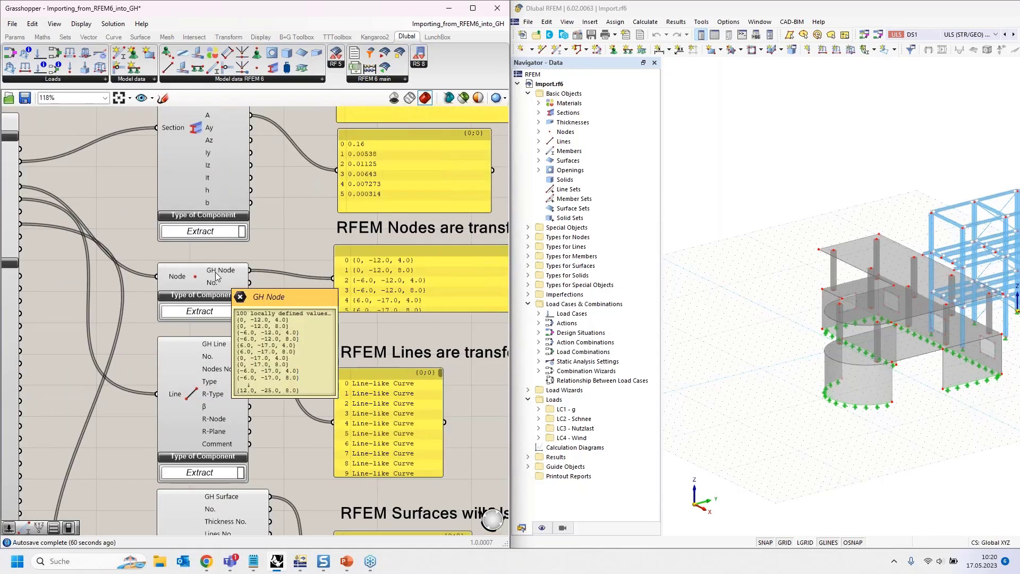
{"action": "left_click", "coordinate": [185, 395]}
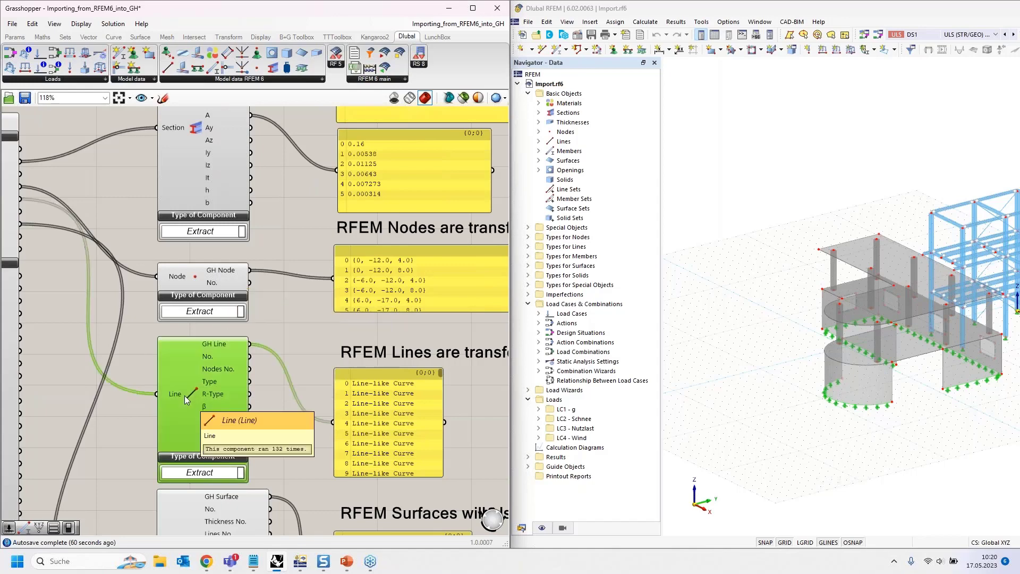
{"action": "mouse_move", "coordinate": [220, 345]}
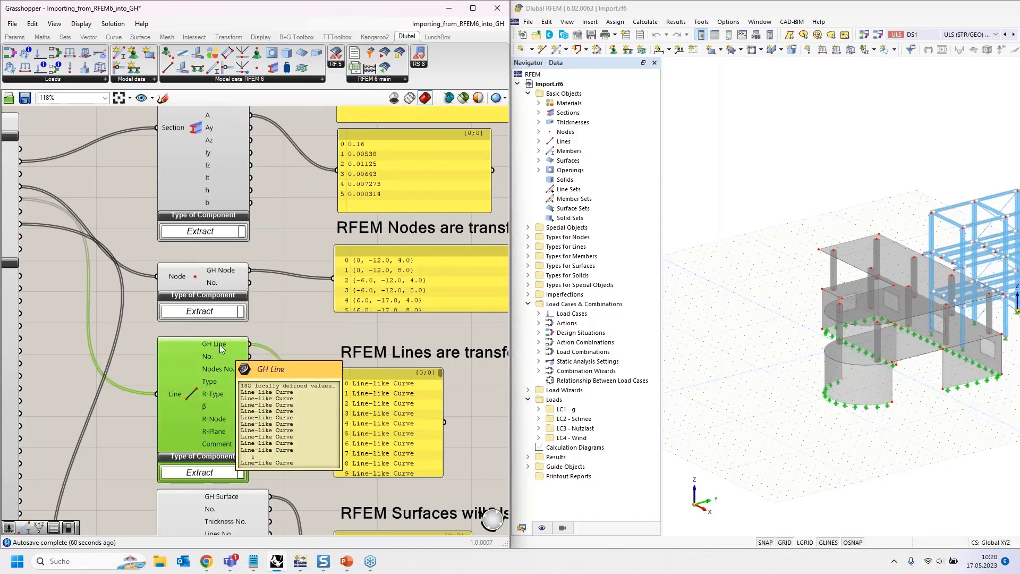
{"action": "right_click_drag", "start_coordinate": [283, 420], "coordinate": [261, 507]}
{"action": "right_click_drag", "start_coordinate": [314, 270], "coordinate": [313, 383]}
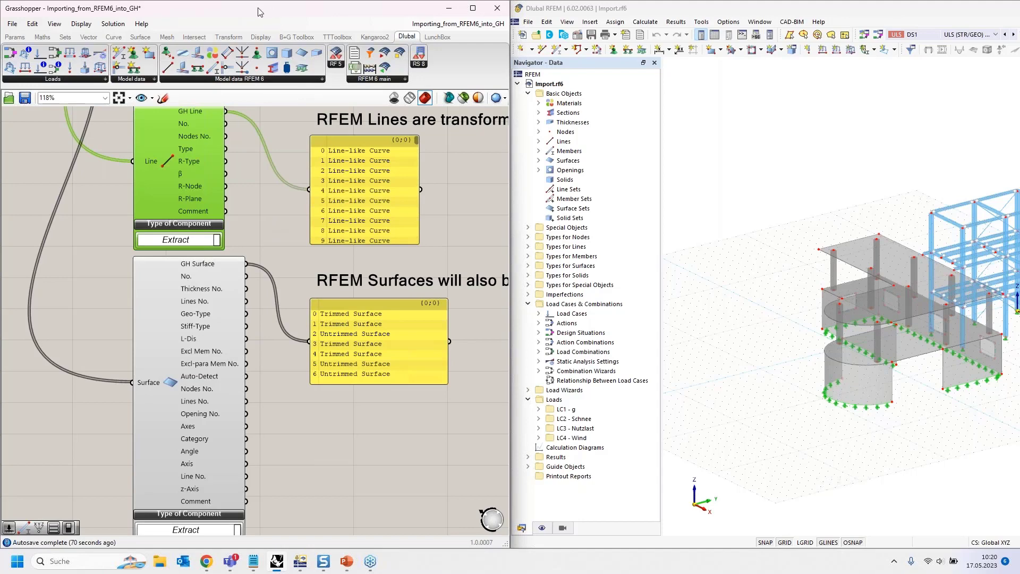
- Place Grasshopper over RFEM to uncover Rhino, and examine the imported nodes, lines and surfaces in the Perspective viewport
{"action": "left_click_drag", "start_coordinate": [259, 15], "coordinate": [1019, 124]}
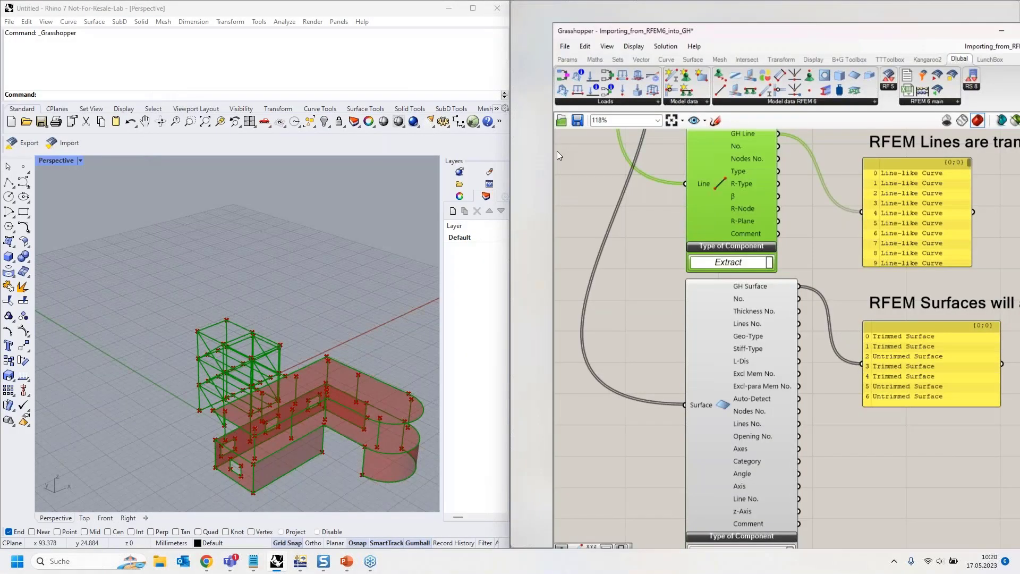
{"action": "scroll", "coordinate": [225, 342], "scroll_direction": "up", "scroll_amount": 5}
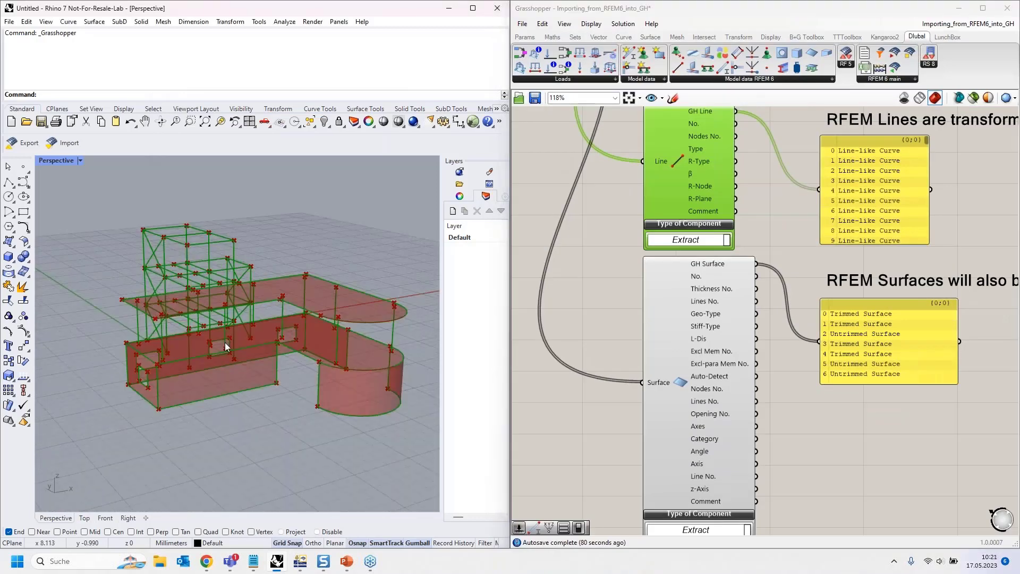
{"action": "right_click_drag", "start_coordinate": [244, 346], "coordinate": [95, 300]}
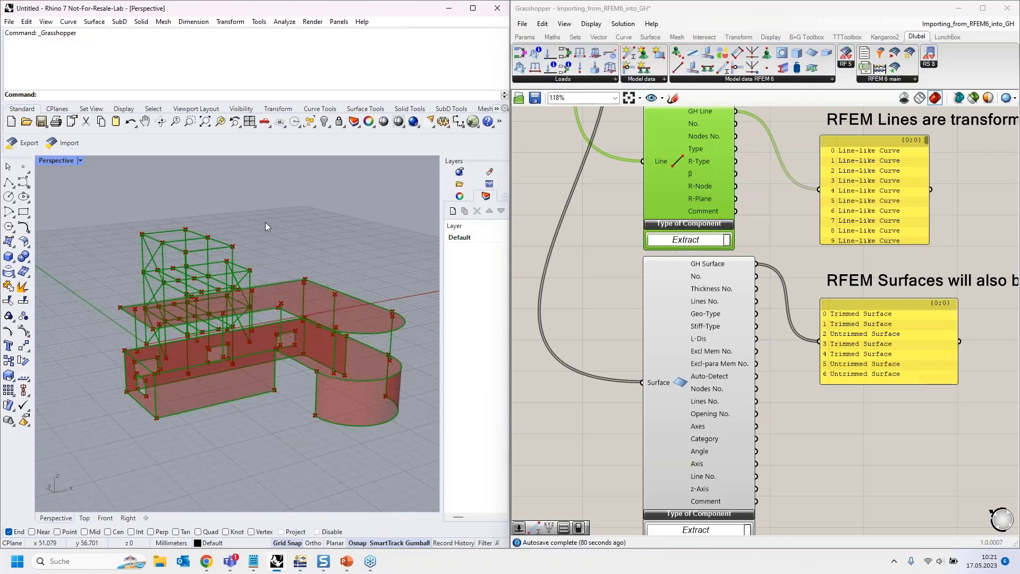
{"action": "right_click_drag", "start_coordinate": [268, 227], "coordinate": [268, 202]}
{"action": "scroll", "coordinate": [197, 307], "scroll_direction": "up", "scroll_amount": 10}
{"action": "scroll", "coordinate": [196, 307], "scroll_direction": "down", "scroll_amount": 10}
{"action": "right_click_drag", "start_coordinate": [232, 276], "coordinate": [224, 330]}
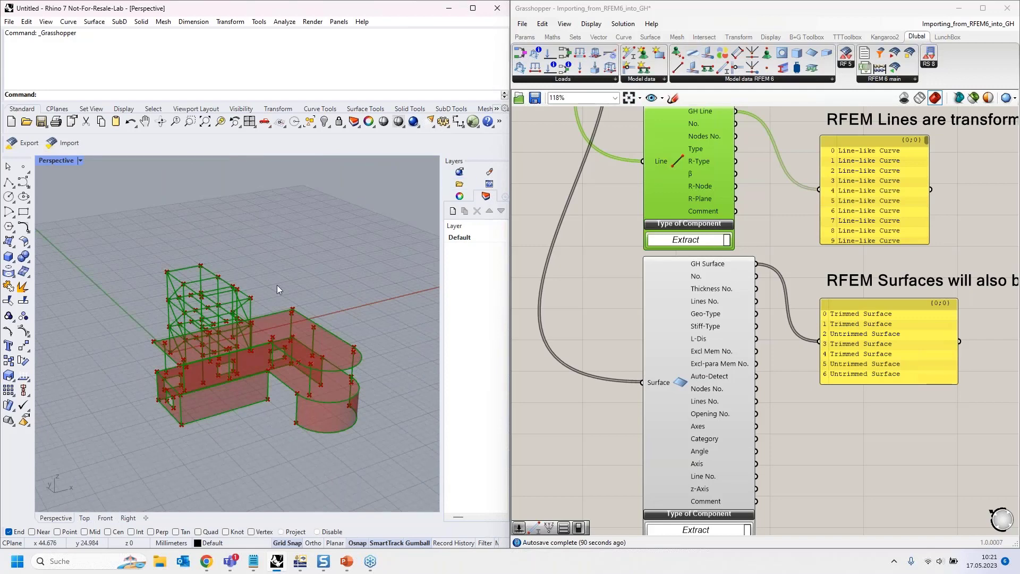
{"action": "scroll", "coordinate": [195, 279], "scroll_direction": "up", "scroll_amount": 5}
{"action": "scroll", "coordinate": [194, 279], "scroll_direction": "up", "scroll_amount": 2}
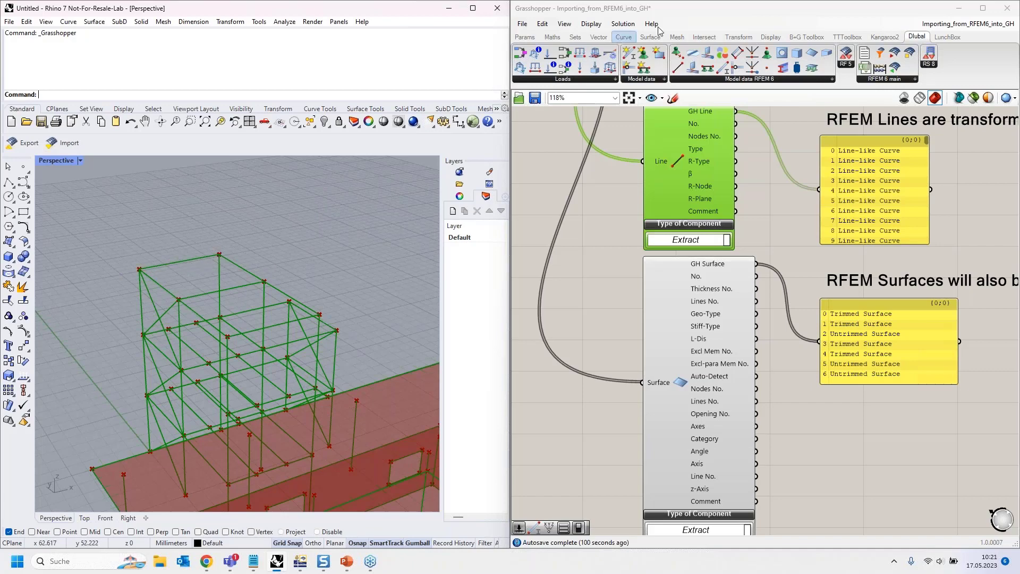
- Place Grasshopper back beside RFEM and deactivate the complete structure import by setting its Run toggle to False
{"action": "left_click", "coordinate": [710, 15]}
{"action": "left_click_drag", "start_coordinate": [709, 12], "coordinate": [0, 106]}
{"action": "scroll", "coordinate": [301, 251], "scroll_direction": "down", "scroll_amount": 5}
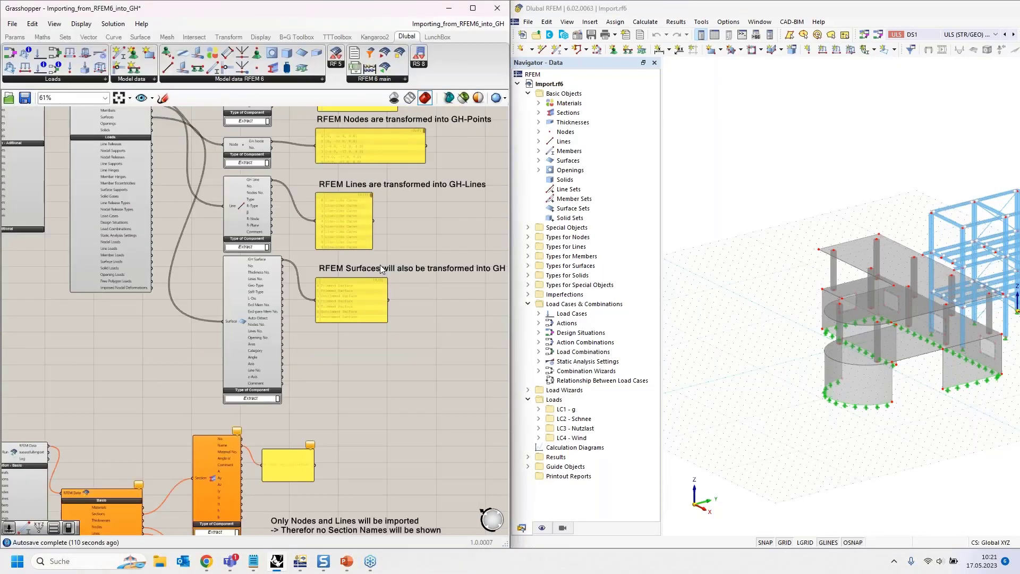
{"action": "scroll", "coordinate": [153, 257], "scroll_direction": "up", "scroll_amount": 5}
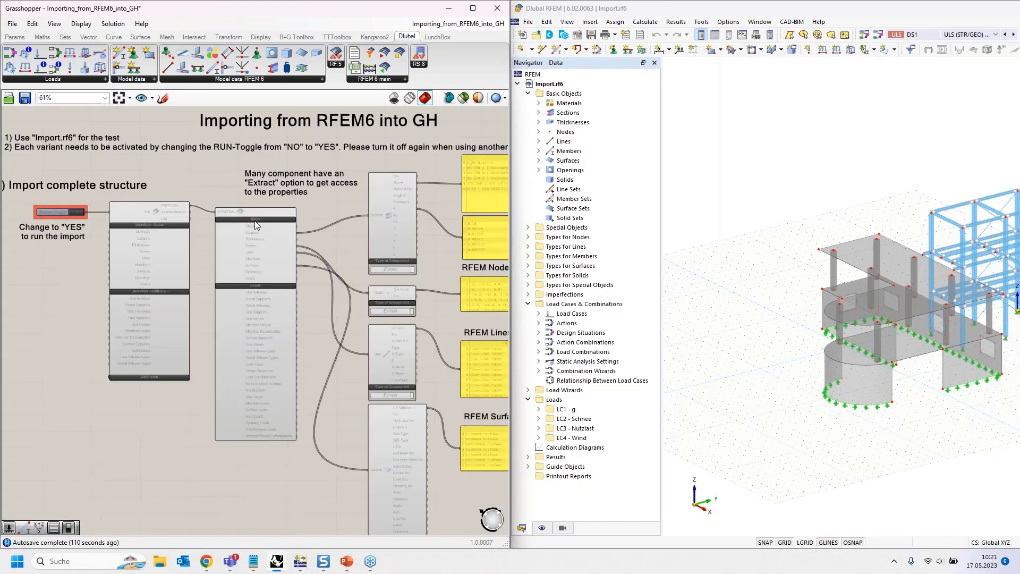
{"action": "left_click", "coordinate": [152, 253]}
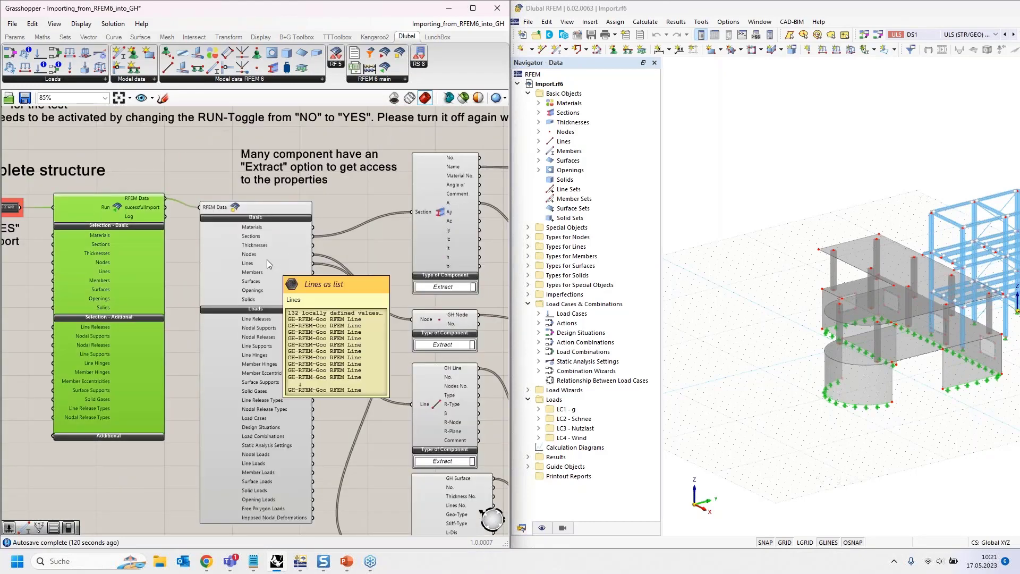
{"action": "left_click", "coordinate": [258, 249]}
{"action": "right_click_drag", "start_coordinate": [381, 264], "coordinate": [260, 246]}
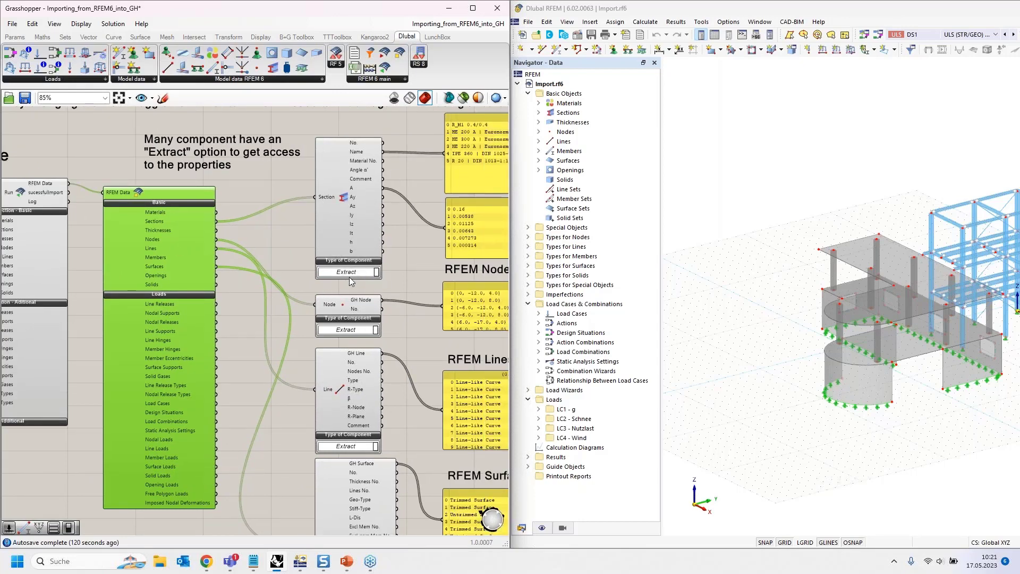
{"action": "right_click_drag", "start_coordinate": [88, 244], "coordinate": [362, 214]}
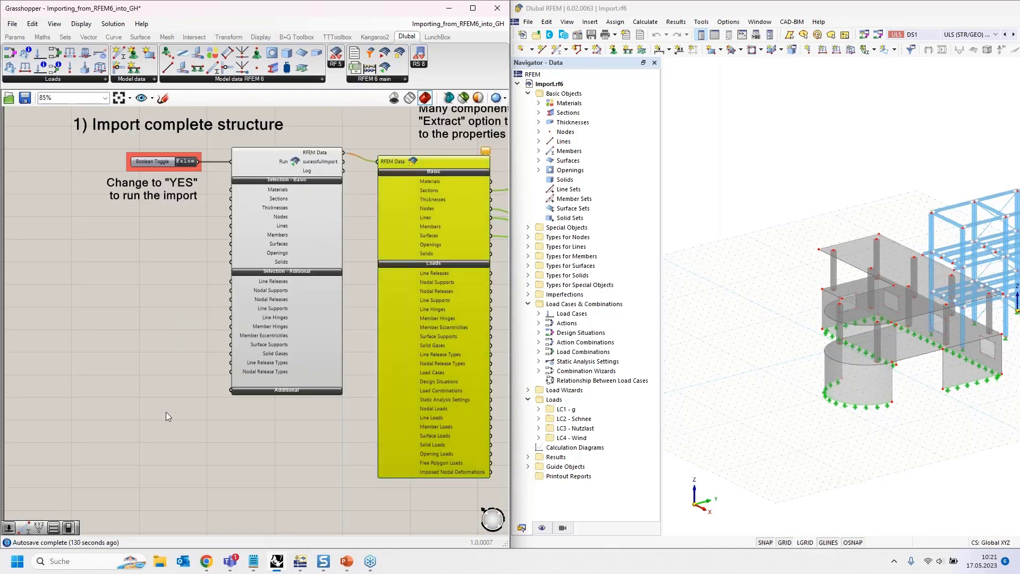
- Examine the "Import only specific objects" variant and the Boolean toggle wired to the Nodes and Lines inputs of its Import component
{"action": "right_click_drag", "start_coordinate": [165, 412], "coordinate": [152, 235]}
{"action": "scroll", "coordinate": [158, 284], "scroll_direction": "down", "scroll_amount": 3}
{"action": "right_click_drag", "start_coordinate": [158, 285], "coordinate": [134, 186]}
{"action": "scroll", "coordinate": [114, 286], "scroll_direction": "up", "scroll_amount": 3}
{"action": "right_click_drag", "start_coordinate": [43, 250], "coordinate": [90, 285]}
{"action": "right_click_drag", "start_coordinate": [190, 402], "coordinate": [184, 368]}
{"action": "left_click", "coordinate": [313, 292]}
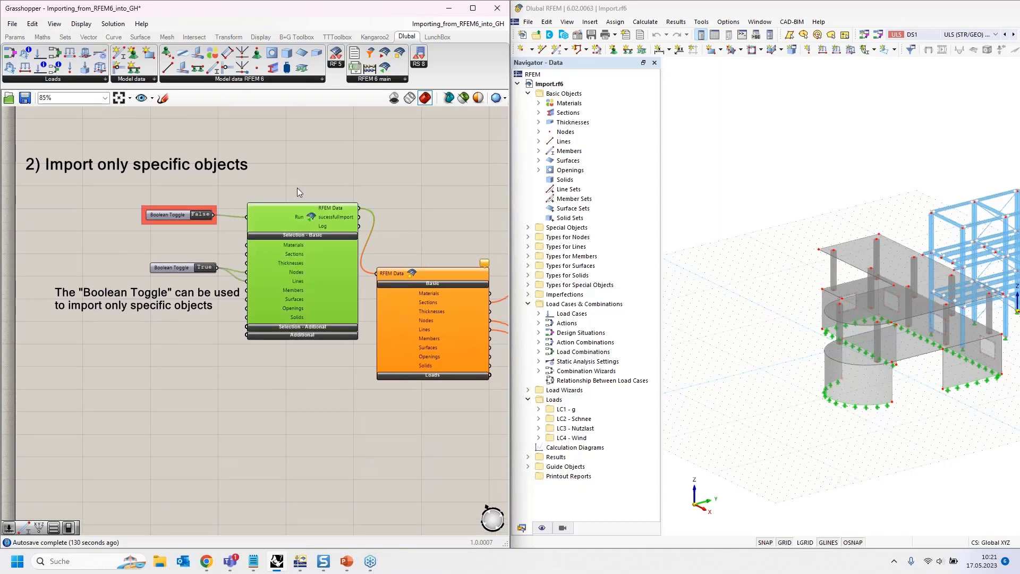
{"action": "right_click_drag", "start_coordinate": [285, 397], "coordinate": [266, 394]}
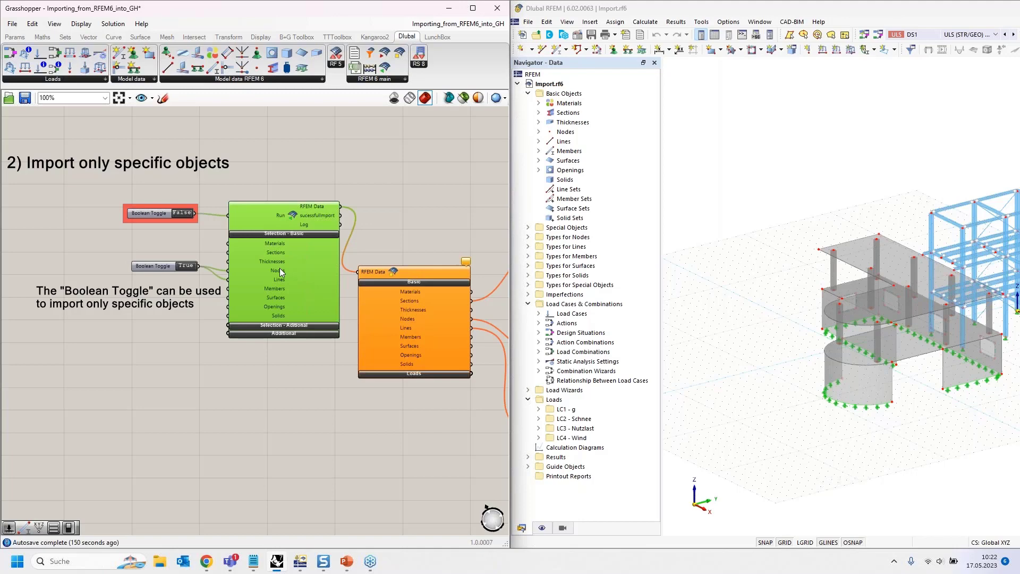
{"action": "scroll", "coordinate": [279, 268], "scroll_direction": "up", "scroll_amount": 3}
{"action": "right_click_drag", "start_coordinate": [165, 352], "coordinate": [189, 338]}
{"action": "right_click_drag", "start_coordinate": [61, 242], "coordinate": [136, 216]}
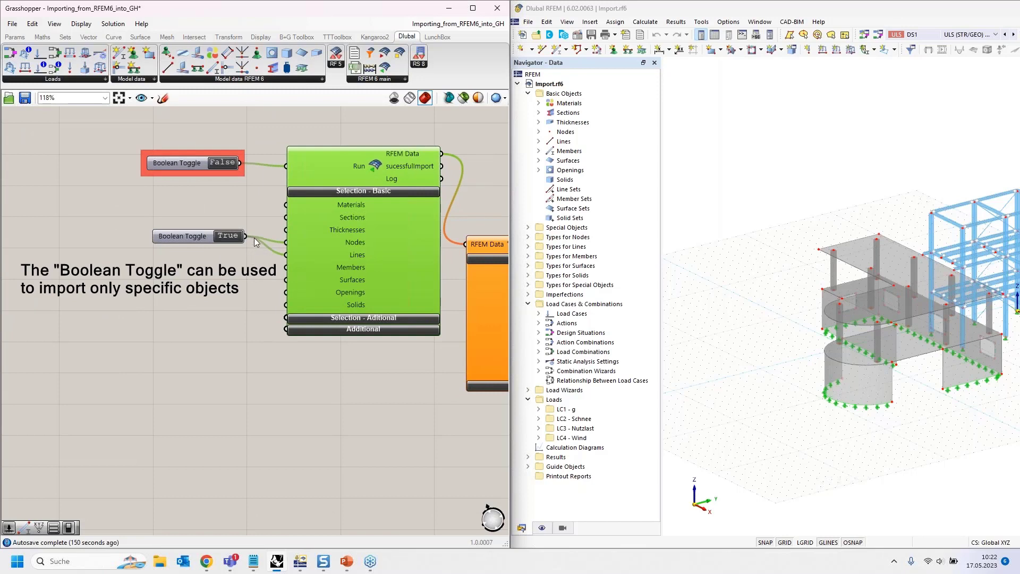
{"action": "right_click_drag", "start_coordinate": [218, 330], "coordinate": [137, 365]}
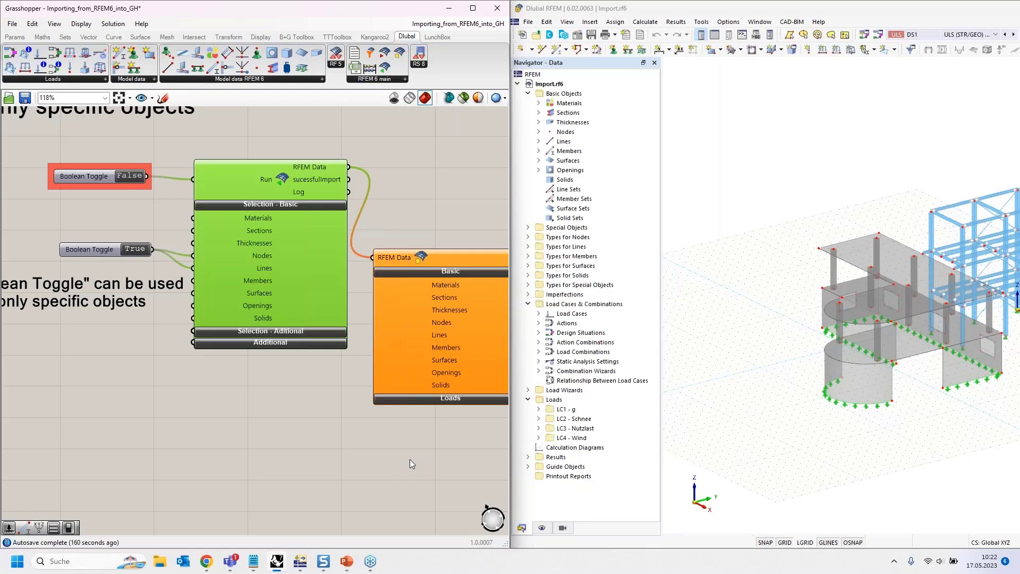
- Import only nodes and lines by setting the second variant's Run toggle to True, and check the Nodes list of the RFEM Data component
{"action": "right_click_drag", "start_coordinate": [428, 453], "coordinate": [274, 413]}
{"action": "mouse_move", "coordinate": [278, 279]}
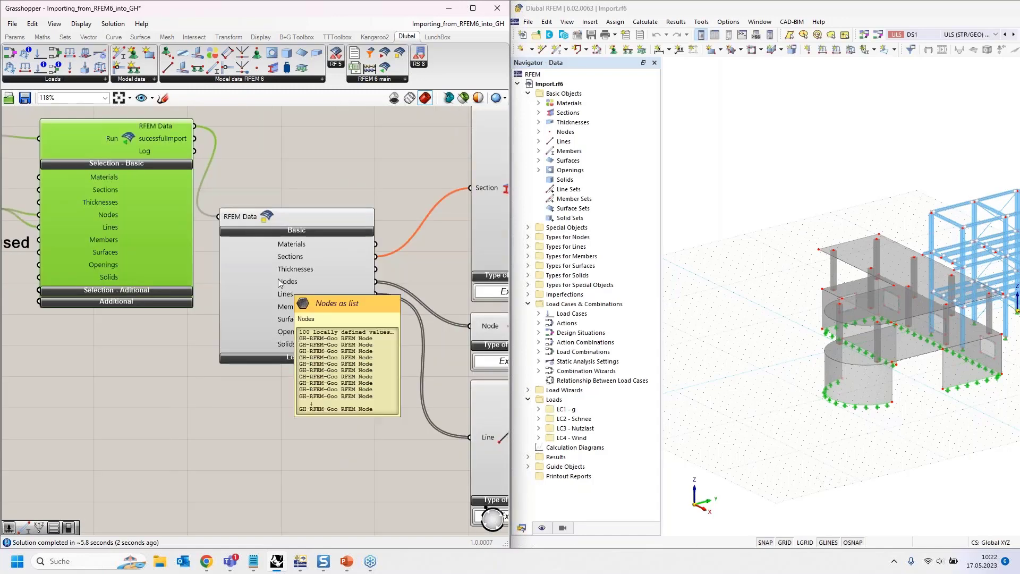
{"action": "right_click_drag", "start_coordinate": [362, 438], "coordinate": [98, 436]}
{"action": "scroll", "coordinate": [101, 433], "scroll_direction": "down", "scroll_amount": 1}
{"action": "right_click_drag", "start_coordinate": [303, 399], "coordinate": [280, 360]}
- Connect the Line component's GH Line output to the panel showing the node coordinates, replacing its GH Node input
{"action": "left_click", "coordinate": [230, 299]}
{"action": "left_click", "coordinate": [223, 396]}
{"action": "left_click", "coordinate": [368, 347]}
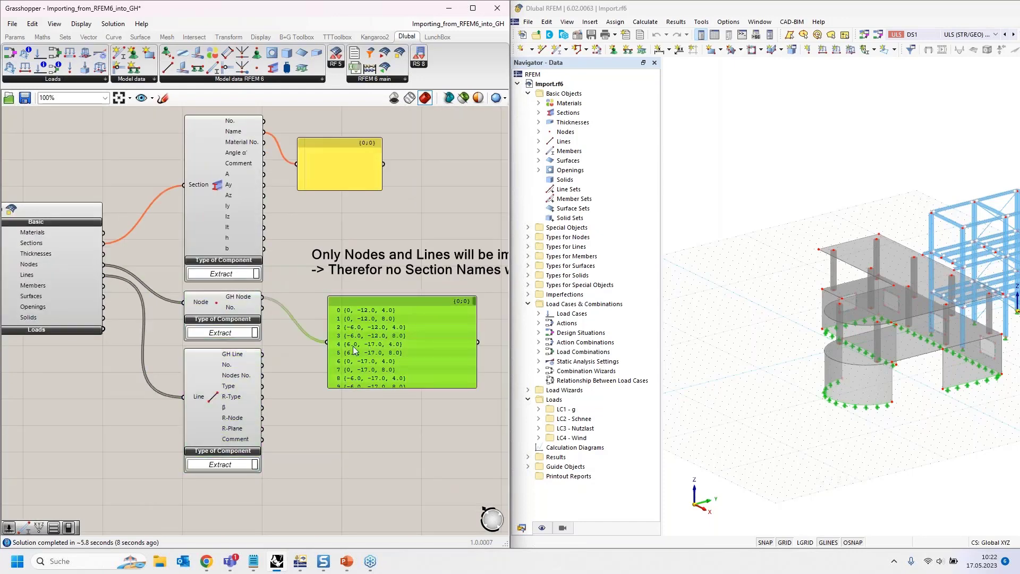
{"action": "left_click_drag", "start_coordinate": [267, 352], "coordinate": [327, 342]}
- Check the second variant's Section component and its name panel, and deactivate the import by setting its Run toggle to False
{"action": "right_click_drag", "start_coordinate": [320, 246], "coordinate": [407, 330]}
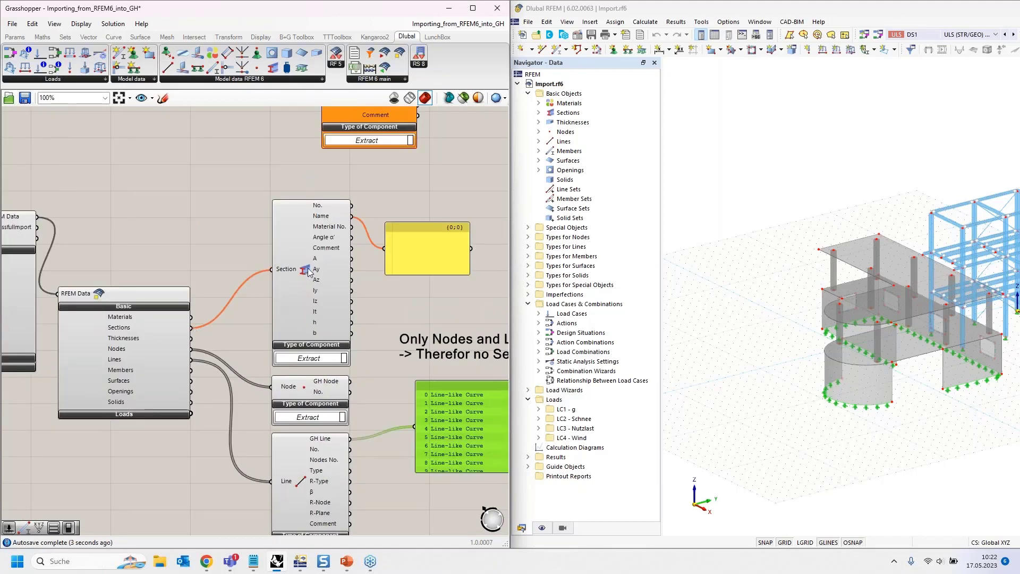
{"action": "right_click_drag", "start_coordinate": [161, 250], "coordinate": [297, 247]}
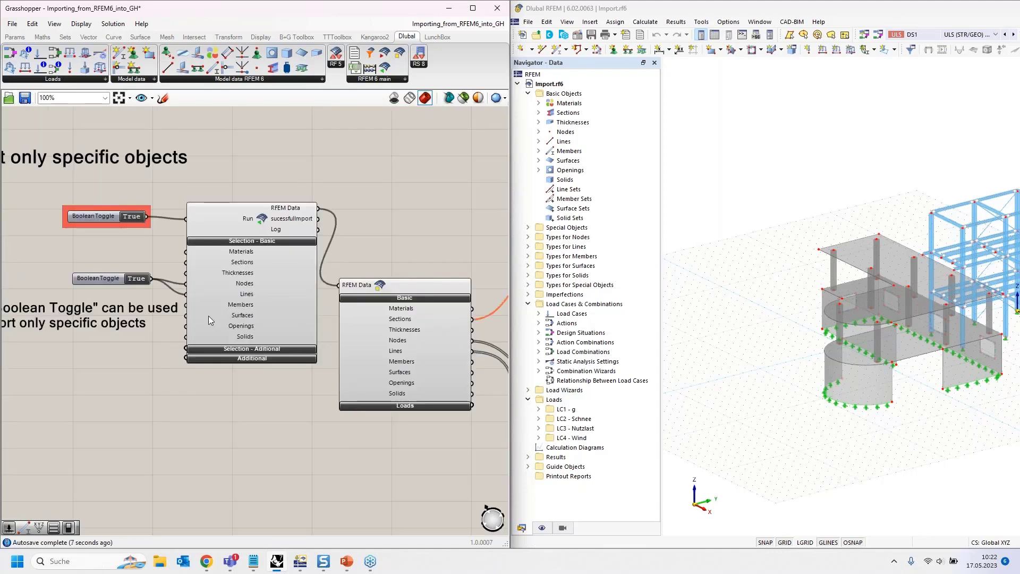
{"action": "right_click_drag", "start_coordinate": [379, 223], "coordinate": [323, 195]}
{"action": "scroll", "coordinate": [299, 225], "scroll_direction": "down", "scroll_amount": 3}
{"action": "mouse_move", "coordinate": [146, 289]}
{"action": "right_mouse_down"}
{"action": "mouse_move", "coordinate": [146, 251]}
{"action": "mouse_move", "coordinate": [112, 248]}
{"action": "mouse_move", "coordinate": [155, 307]}
{"action": "right_mouse_up"}
{"action": "scroll", "coordinate": [161, 222], "scroll_direction": "up", "scroll_amount": 5}
{"action": "left_click", "coordinate": [180, 221]}
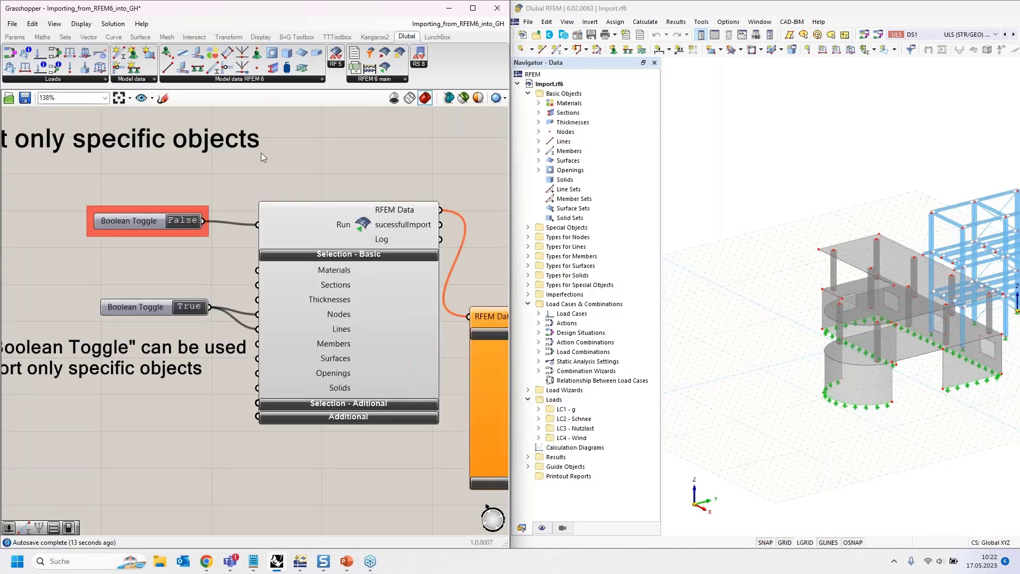
- Compare the "Import only specific objects" variant with the "Import only specific objects using filters" variant and its component layout
{"action": "scroll", "coordinate": [260, 152], "scroll_direction": "down", "scroll_amount": 3}
{"action": "scroll", "coordinate": [252, 155], "scroll_direction": "down", "scroll_amount": 2}
{"action": "right_click_drag", "start_coordinate": [220, 307], "coordinate": [158, 124]}
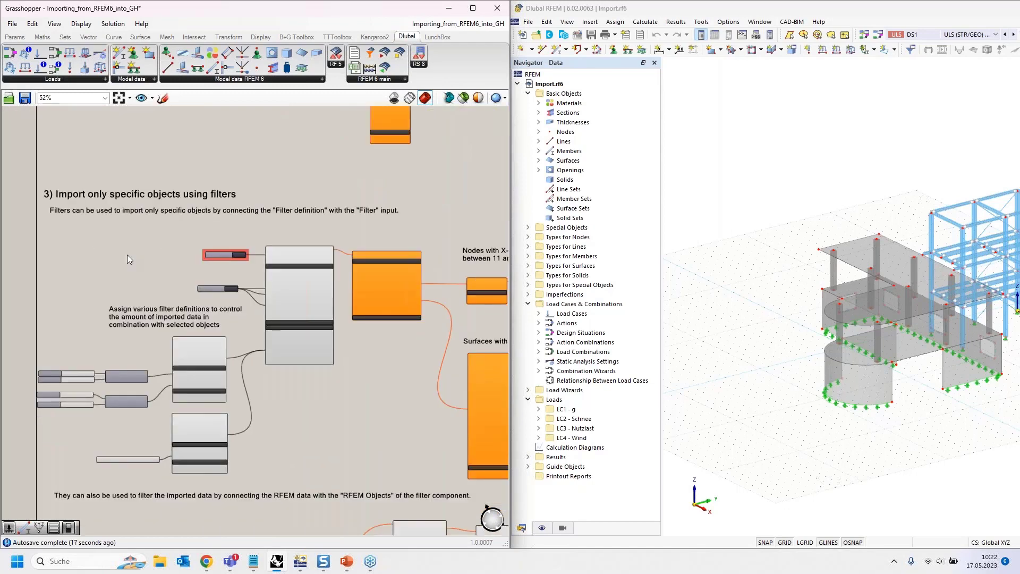
{"action": "right_click_drag", "start_coordinate": [205, 195], "coordinate": [208, 297]}
{"action": "right_click_drag", "start_coordinate": [199, 220], "coordinate": [186, 335]}
{"action": "scroll", "coordinate": [211, 202], "scroll_direction": "up", "scroll_amount": 4}
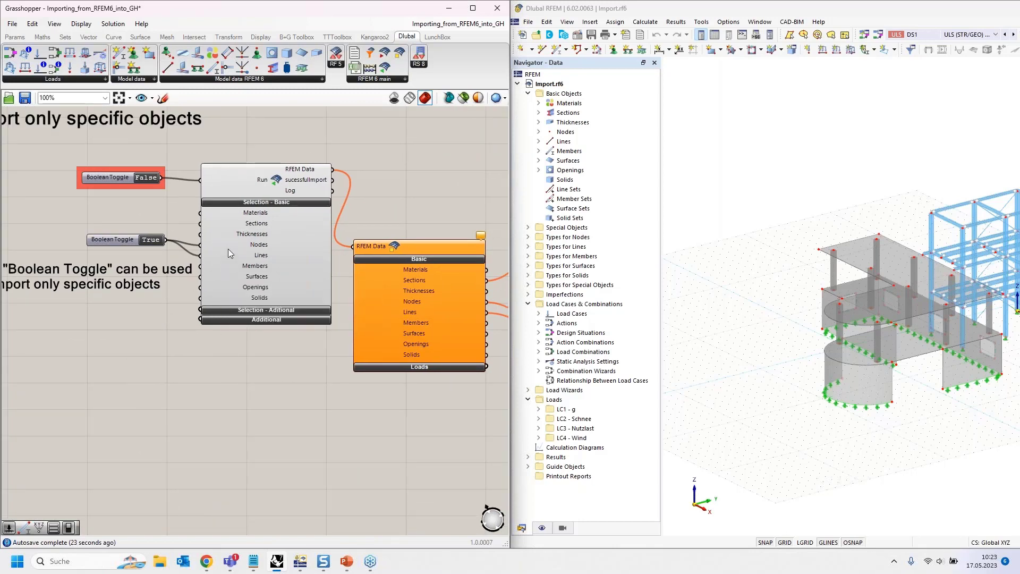
{"action": "mouse_move", "coordinate": [245, 249]}
{"action": "right_click_drag", "start_coordinate": [296, 397], "coordinate": [295, 396]}
{"action": "right_click_drag", "start_coordinate": [295, 331], "coordinate": [293, 296]}
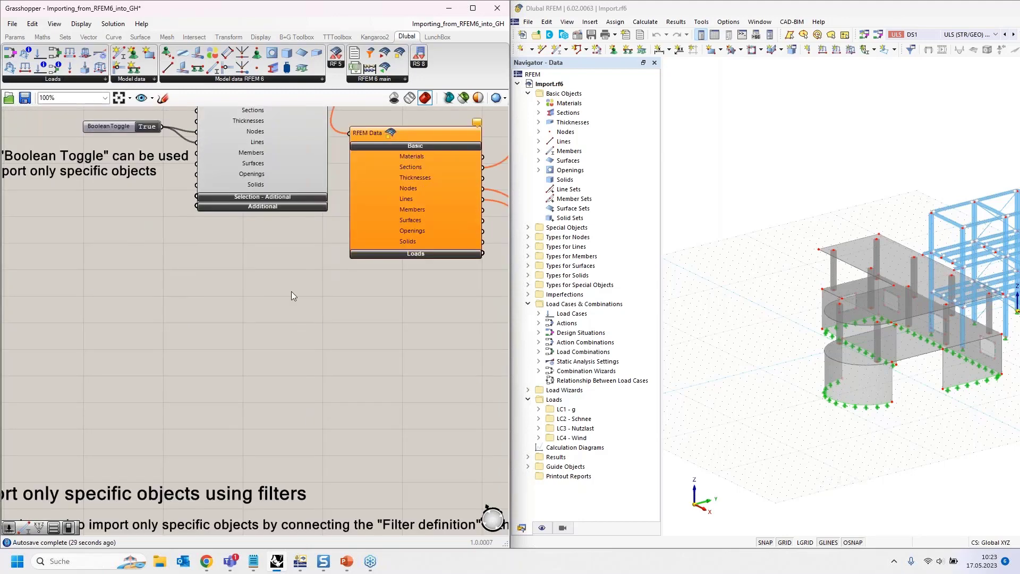
{"action": "scroll", "coordinate": [285, 288], "scroll_direction": "down", "scroll_amount": 3}
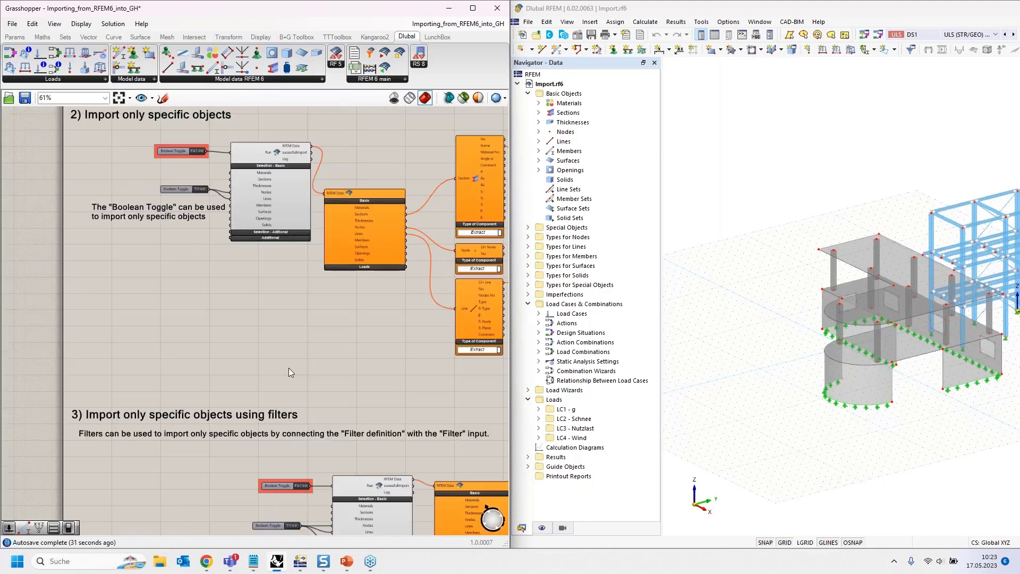
{"action": "right_click_drag", "start_coordinate": [288, 368], "coordinate": [263, 220]}
{"action": "right_click_drag", "start_coordinate": [190, 343], "coordinate": [182, 228]}
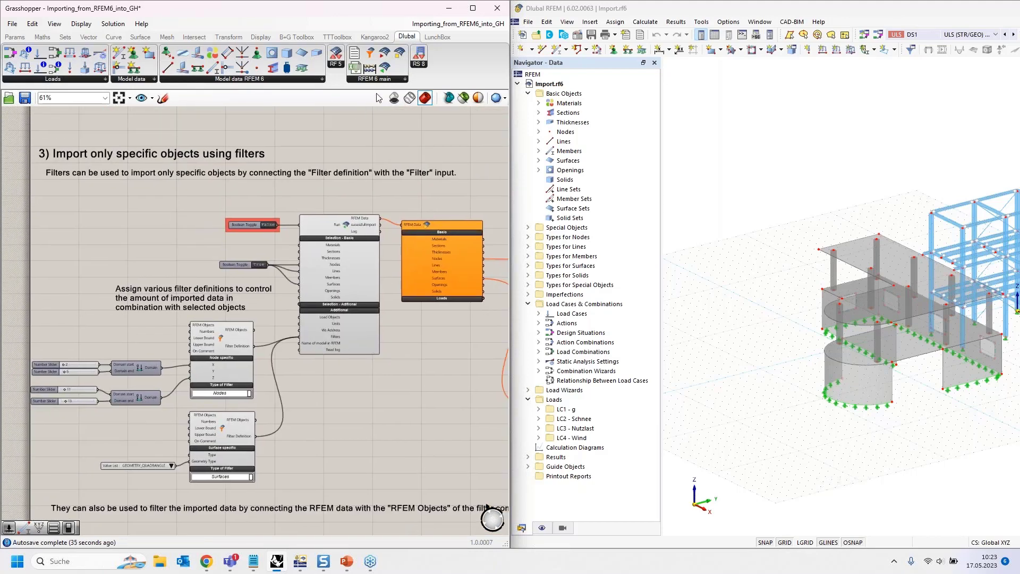
- Place a trial RFEM 6 filter component in the third variant, set its Type of Filter to Surfaces, and delete it
{"action": "left_click_drag", "start_coordinate": [372, 57], "coordinate": [114, 221]}
{"action": "scroll", "coordinate": [91, 221], "scroll_direction": "up", "scroll_amount": 2}
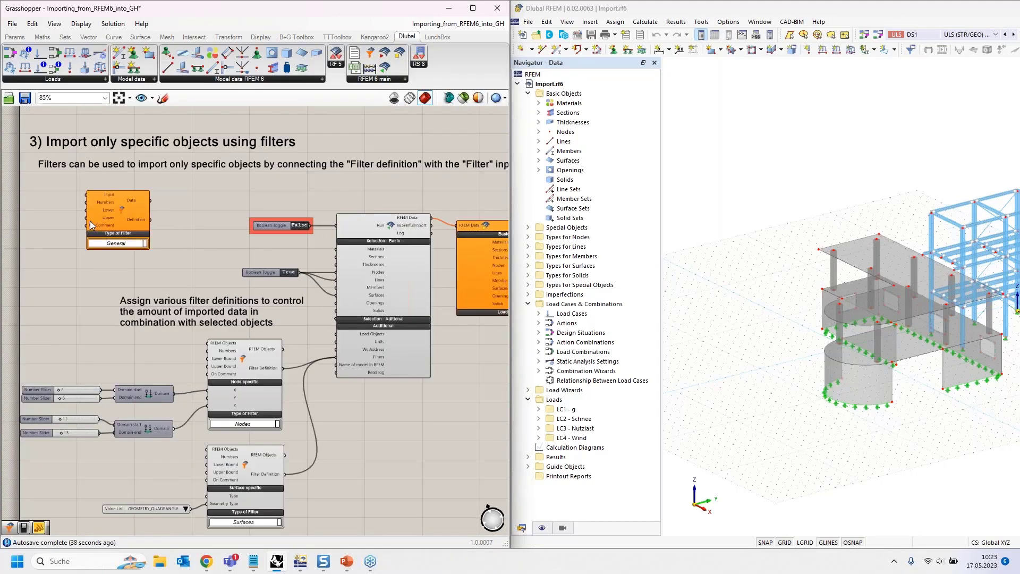
{"action": "scroll", "coordinate": [90, 221], "scroll_direction": "up", "scroll_amount": 4}
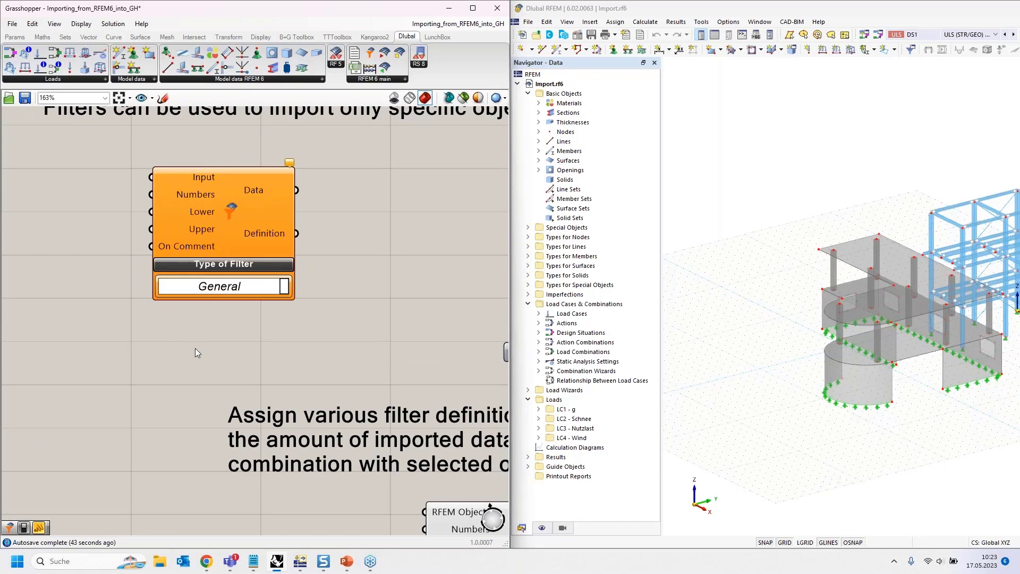
{"action": "left_click", "coordinate": [284, 290]}
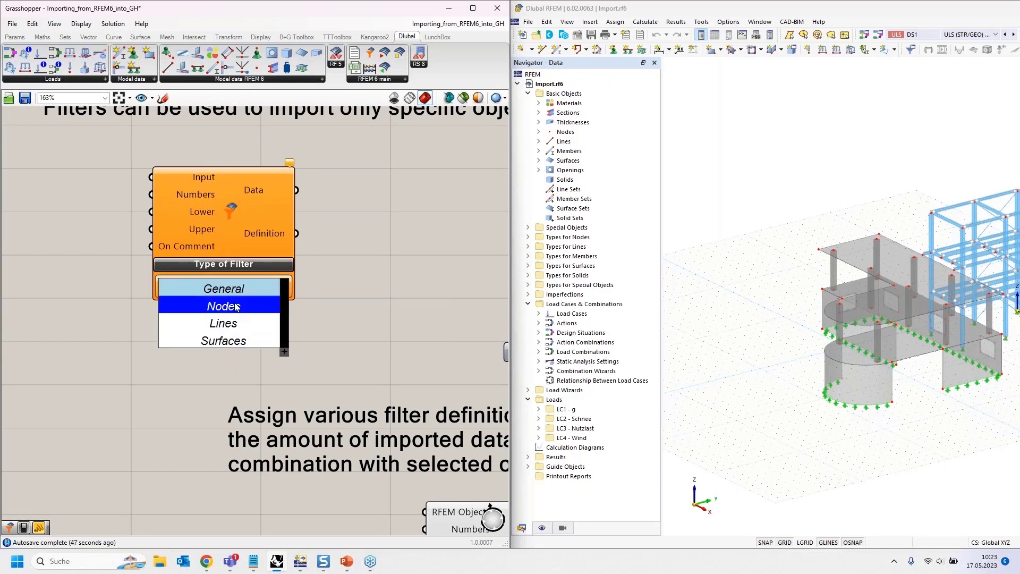
{"action": "left_click", "coordinate": [229, 340]}
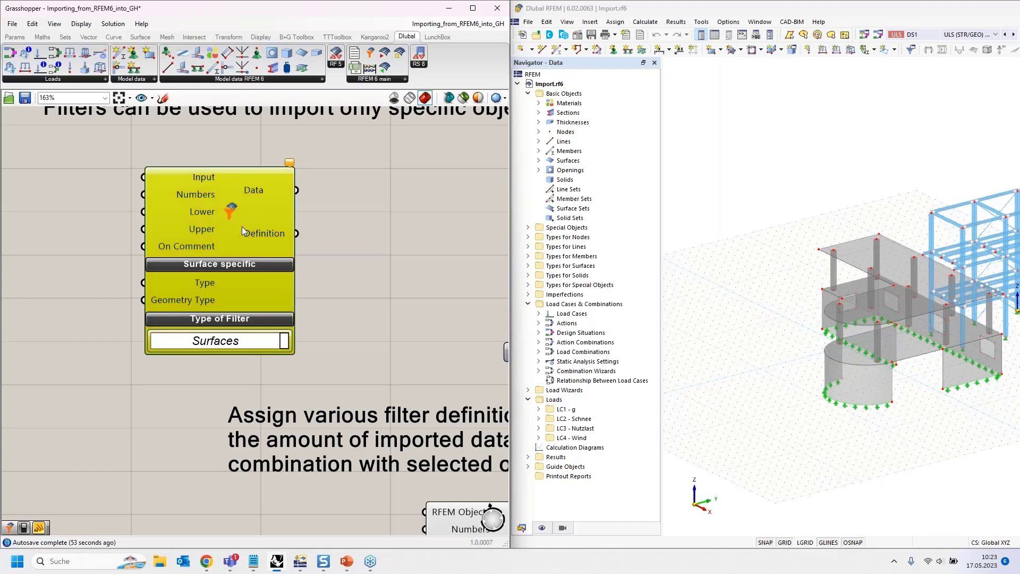
{"action": "key", "text": "Delete"}
- Examine the Nodes and Surfaces filter components, their domain and geometry type inputs, and their connections to the Import component's Filters input
{"action": "scroll", "coordinate": [259, 235], "scroll_direction": "down", "scroll_amount": 1}
{"action": "scroll", "coordinate": [257, 235], "scroll_direction": "down", "scroll_amount": 2}
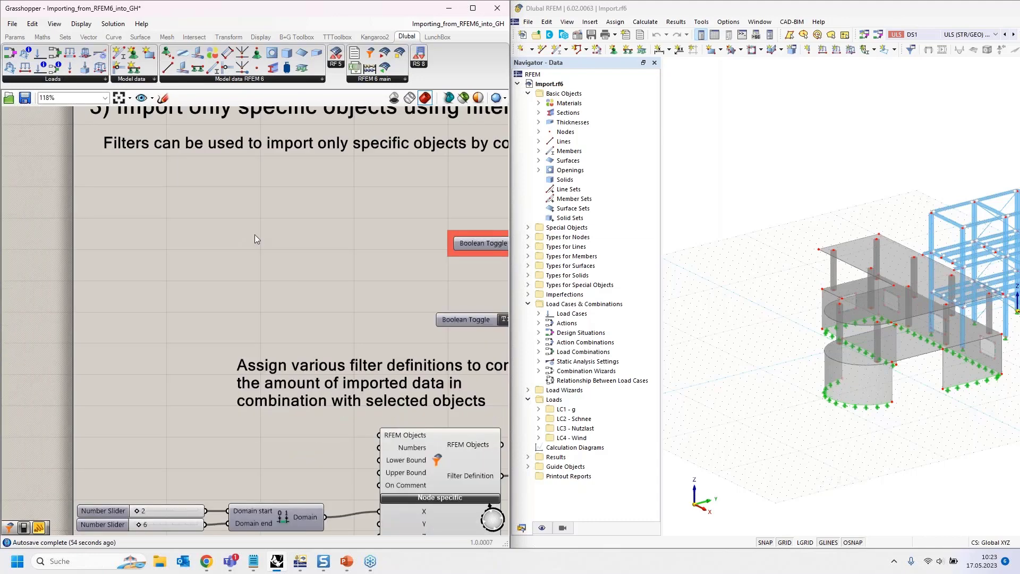
{"action": "right_click_drag", "start_coordinate": [300, 295], "coordinate": [216, 143]}
{"action": "mouse_move", "coordinate": [332, 334]}
{"action": "right_mouse_down"}
{"action": "mouse_move", "coordinate": [306, 321]}
{"action": "mouse_move", "coordinate": [333, 340]}
{"action": "right_mouse_up"}
{"action": "right_click_drag", "start_coordinate": [404, 369], "coordinate": [381, 343]}
{"action": "right_click_drag", "start_coordinate": [177, 244], "coordinate": [226, 214]}
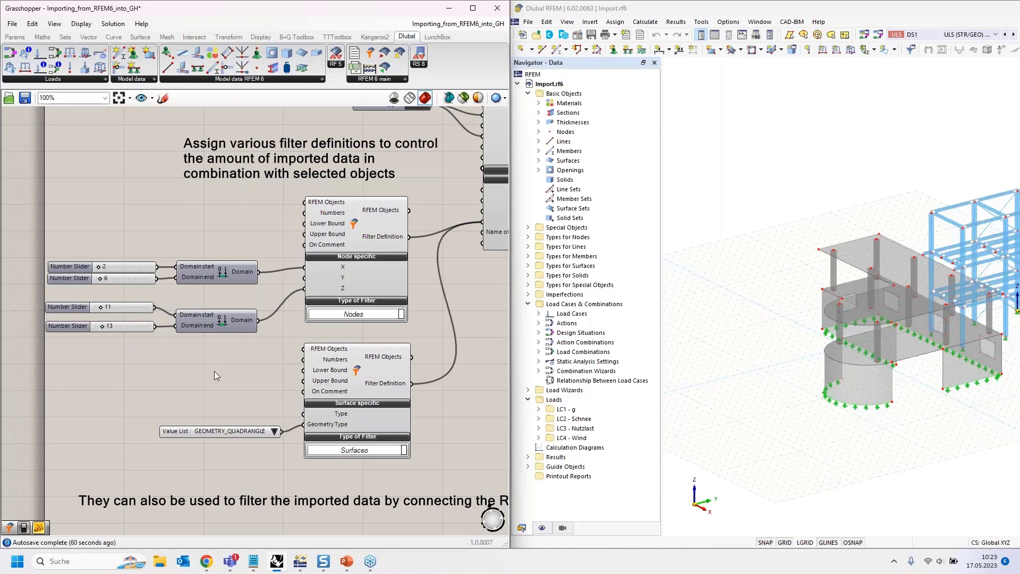
{"action": "right_click_drag", "start_coordinate": [227, 378], "coordinate": [188, 309]}
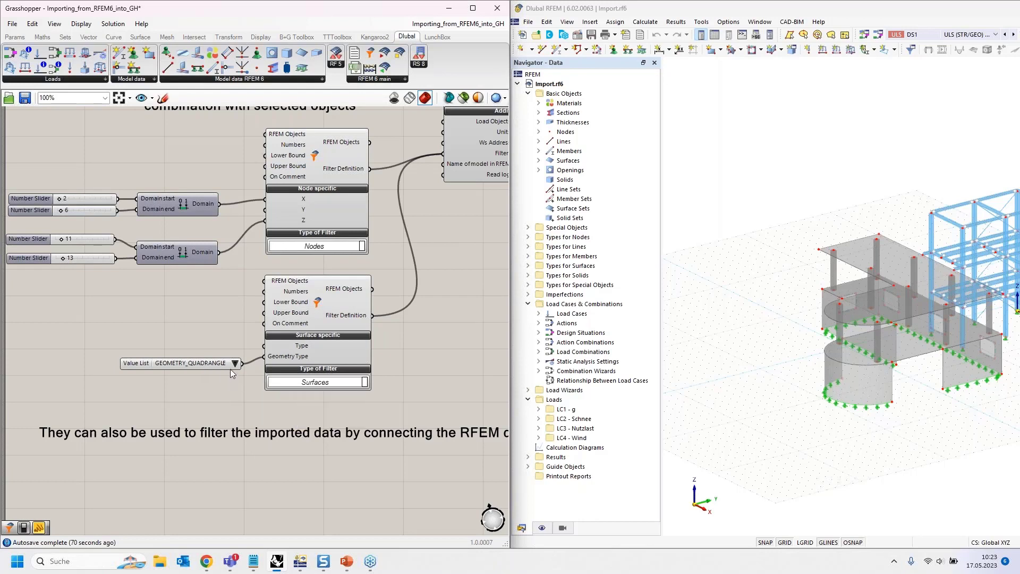
{"action": "right_click_drag", "start_coordinate": [448, 236], "coordinate": [376, 488]}
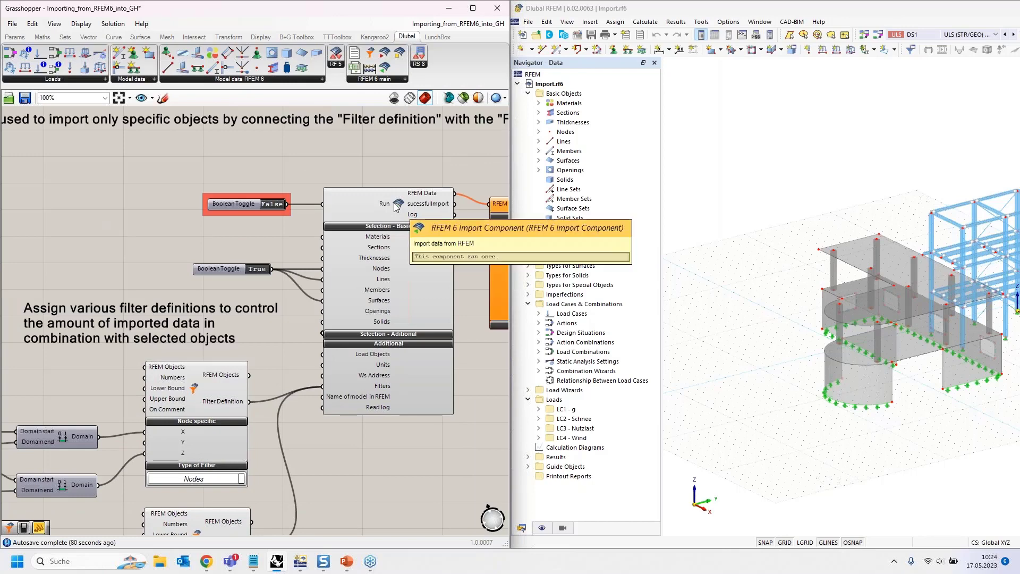
- Import the filtered objects by setting the third variant's Run toggle to True, and locate its extracted node and surface panels
{"action": "right_click_drag", "start_coordinate": [356, 450], "coordinate": [236, 390]}
{"action": "right_click_drag", "start_coordinate": [441, 374], "coordinate": [408, 389]}
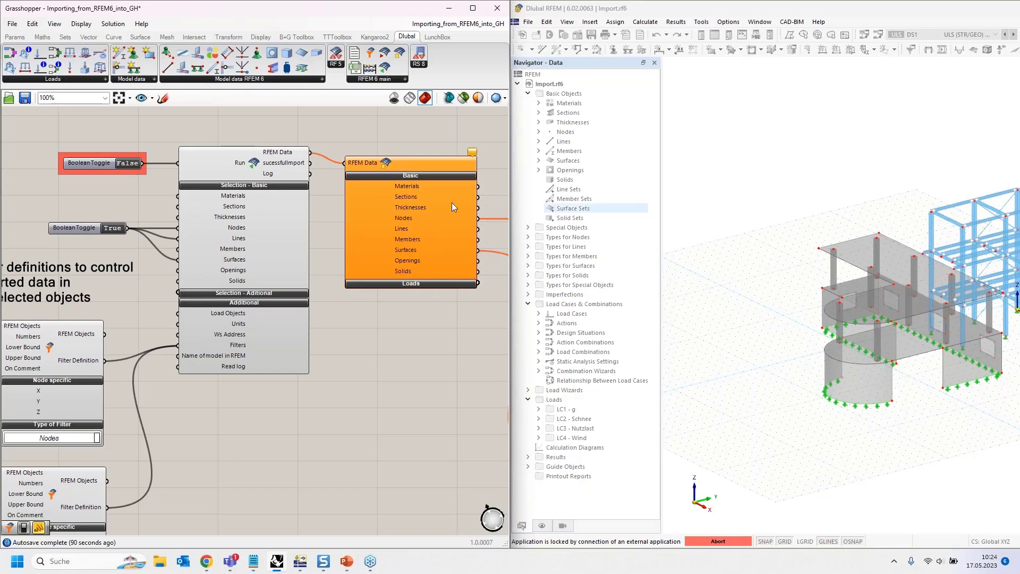
{"action": "right_click_drag", "start_coordinate": [421, 358], "coordinate": [270, 278]}
{"action": "scroll", "coordinate": [419, 359], "scroll_direction": "down", "scroll_amount": 3}
{"action": "scroll", "coordinate": [260, 280], "scroll_direction": "up", "scroll_amount": 3}
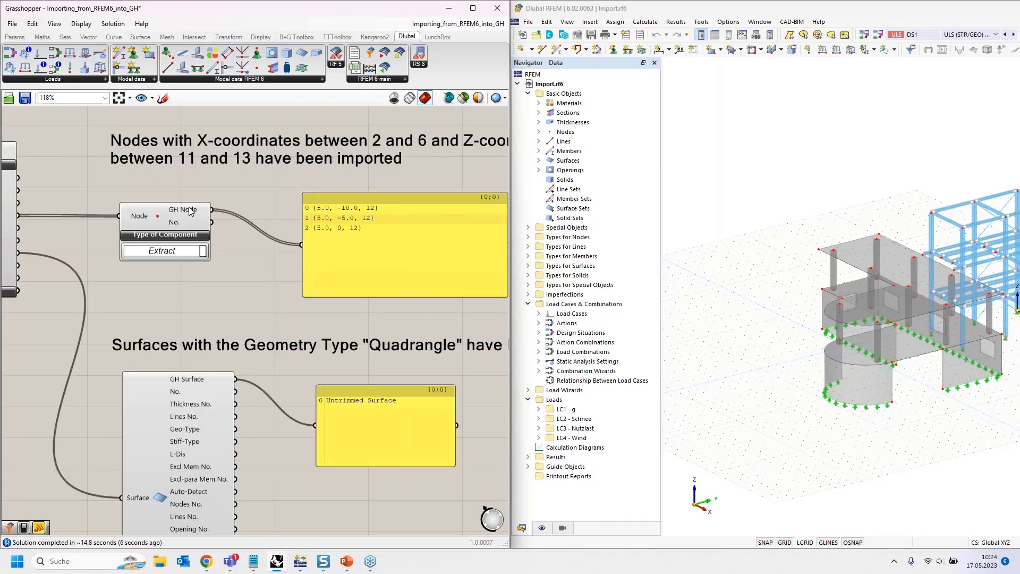
- Check the imported node coordinates against the X and Z filter ranges, and compare the surface panel with the curved quadrangle surface in RFEM
{"action": "right_click_drag", "start_coordinate": [247, 276], "coordinate": [219, 278]}
{"action": "right_click_drag", "start_coordinate": [269, 182], "coordinate": [264, 184]}
{"action": "scroll", "coordinate": [265, 184], "scroll_direction": "down", "scroll_amount": 1}
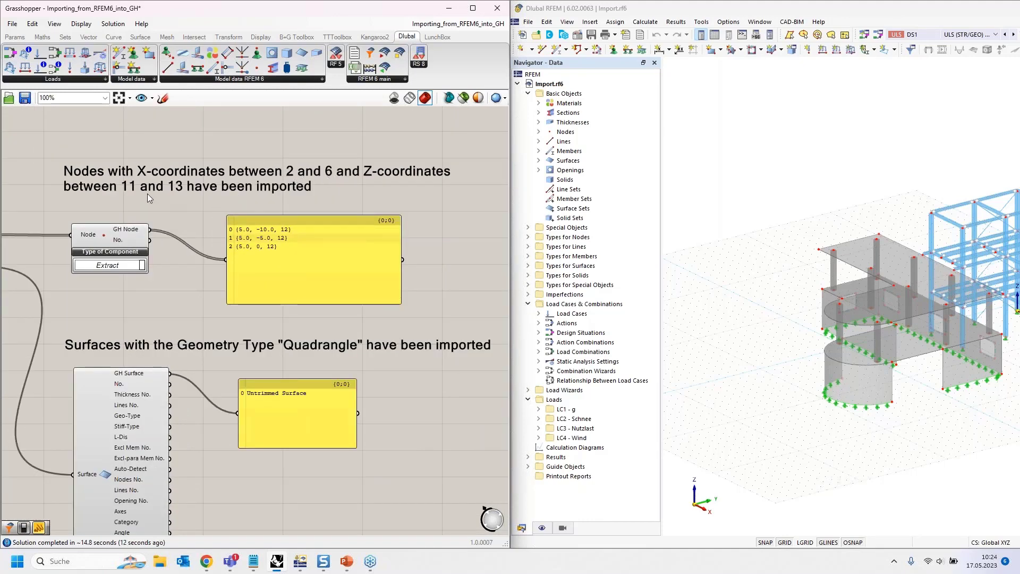
{"action": "scroll", "coordinate": [285, 243], "scroll_direction": "up", "scroll_amount": 1}
{"action": "scroll", "coordinate": [285, 243], "scroll_direction": "up", "scroll_amount": 1}
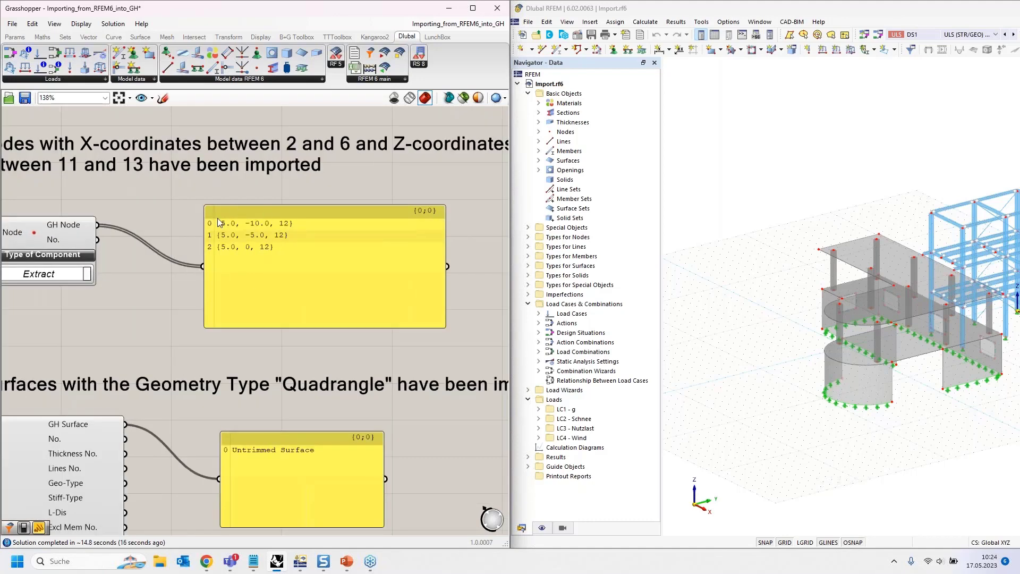
{"action": "scroll", "coordinate": [218, 218], "scroll_direction": "down", "scroll_amount": 4}
{"action": "scroll", "coordinate": [185, 232], "scroll_direction": "up", "scroll_amount": 1}
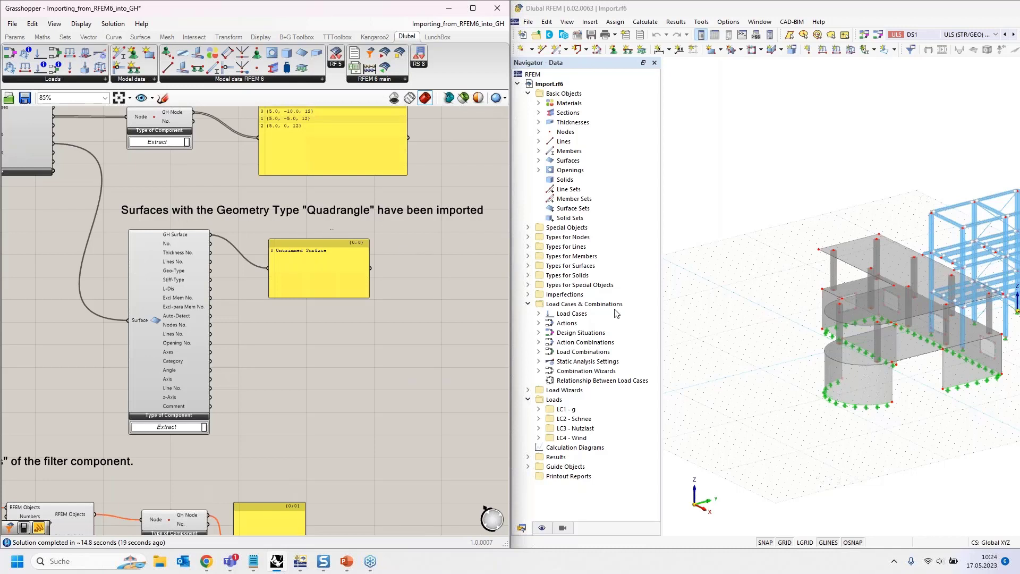
{"action": "left_click", "coordinate": [878, 383]}
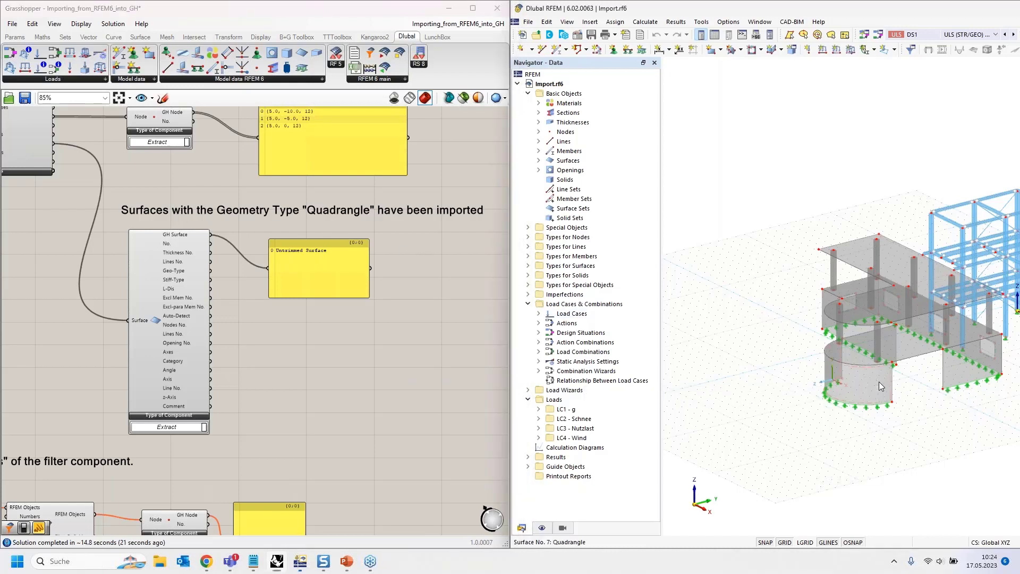
- Uncover the Rhino Perspective viewport to view the imported nodes and curved surface, and restore the Grasshopper window to its place
{"action": "left_click", "coordinate": [279, 14]}
{"action": "left_click_drag", "start_coordinate": [292, 11], "coordinate": [856, 115]}
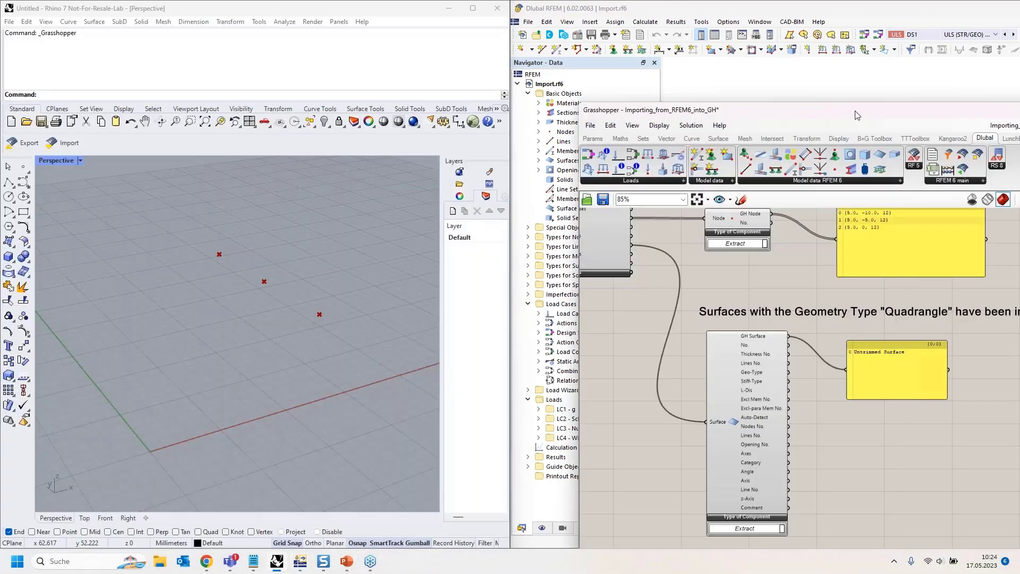
{"action": "scroll", "coordinate": [319, 256], "scroll_direction": "down", "scroll_amount": 5}
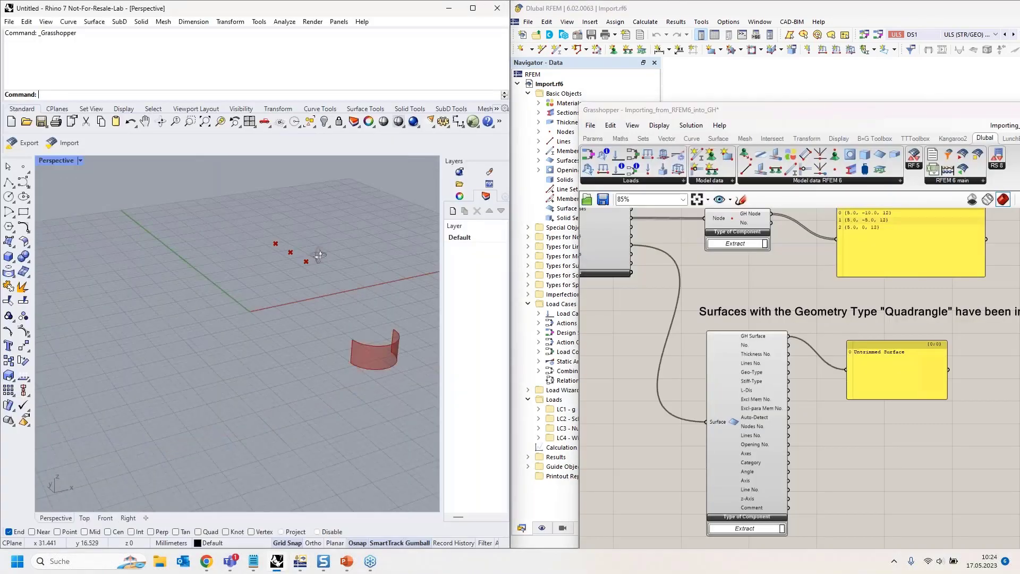
{"action": "right_click_drag", "start_coordinate": [320, 256], "coordinate": [119, 339]}
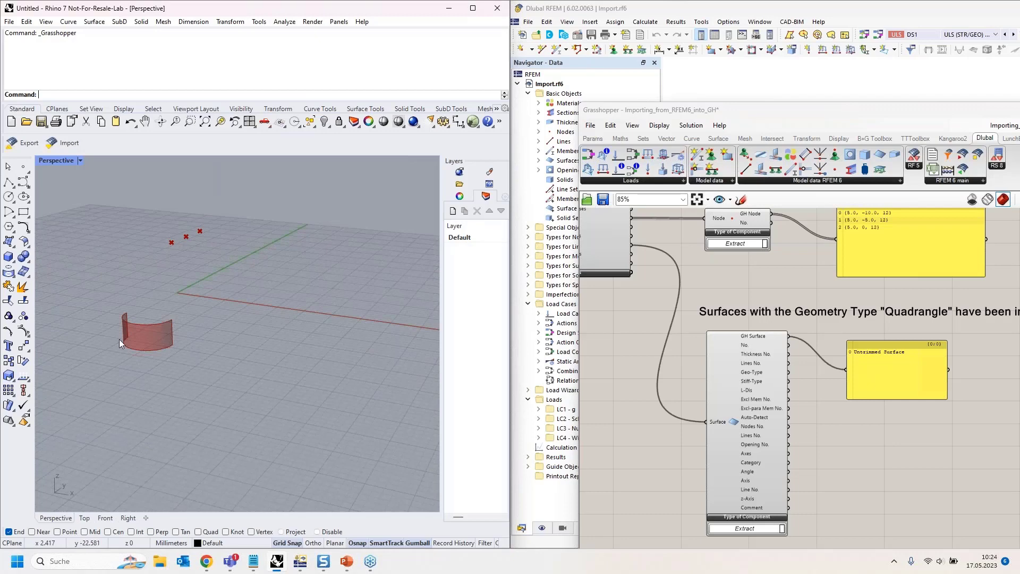
{"action": "left_click", "coordinate": [759, 115]}
{"action": "left_click_drag", "start_coordinate": [751, 113], "coordinate": [0, 118]}
- Deactivate the third variant's filtered import by setting its Run toggle to False
{"action": "scroll", "coordinate": [393, 325], "scroll_direction": "down", "scroll_amount": 4}
{"action": "right_click_drag", "start_coordinate": [158, 288], "coordinate": [275, 298]}
{"action": "scroll", "coordinate": [151, 216], "scroll_direction": "up", "scroll_amount": 3}
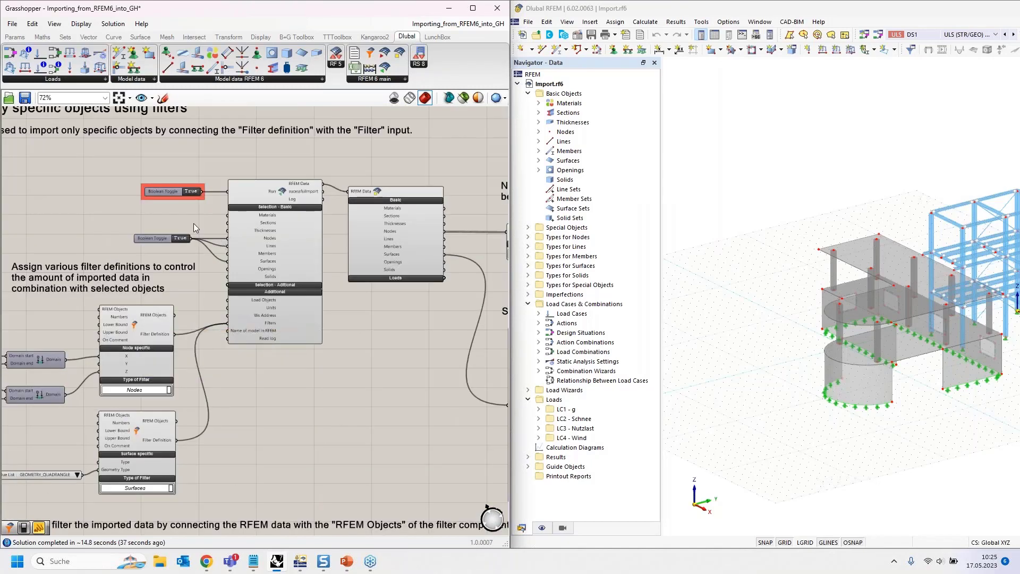
{"action": "double_click", "coordinate": [191, 192]}
{"action": "scroll", "coordinate": [188, 145], "scroll_direction": "down", "scroll_amount": 5}
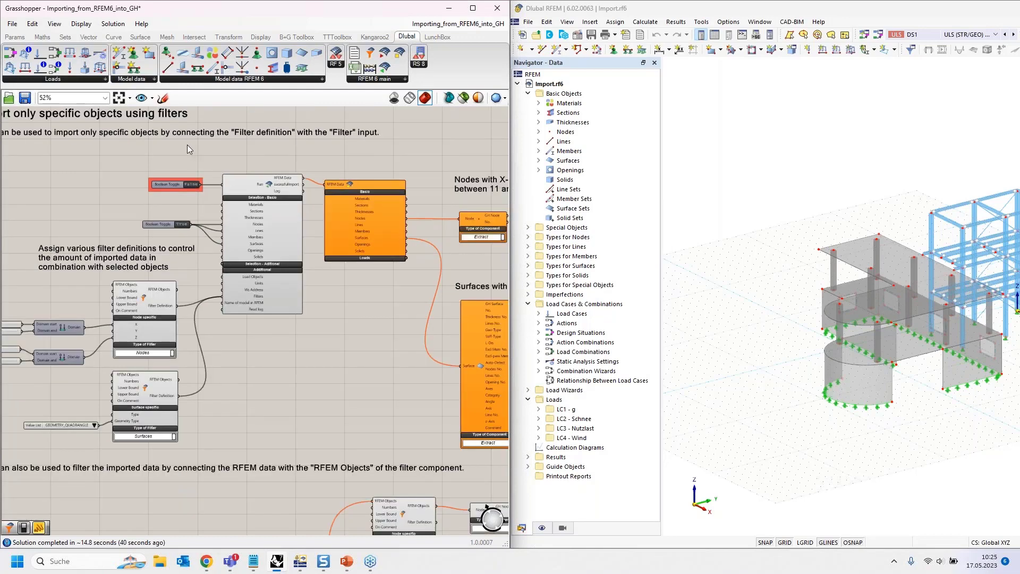
- Examine the workflow that filters data after import by wiring RFEM Data nodes and surfaces to the filter components' RFEM Objects inputs
{"action": "scroll", "coordinate": [145, 275], "scroll_direction": "up", "scroll_amount": 3}
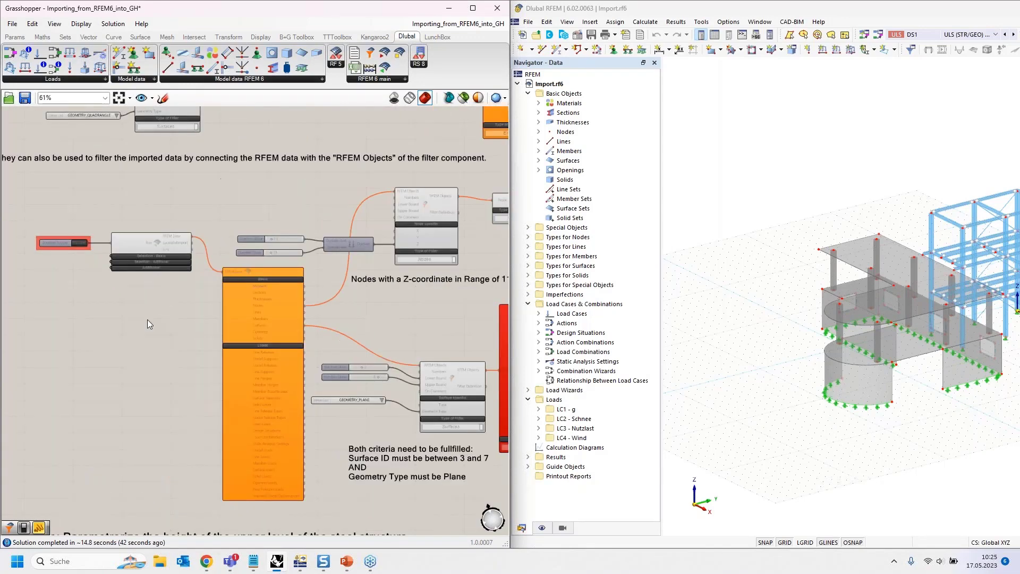
{"action": "right_click_drag", "start_coordinate": [136, 364], "coordinate": [166, 419]}
{"action": "right_click_drag", "start_coordinate": [141, 266], "coordinate": [188, 414]}
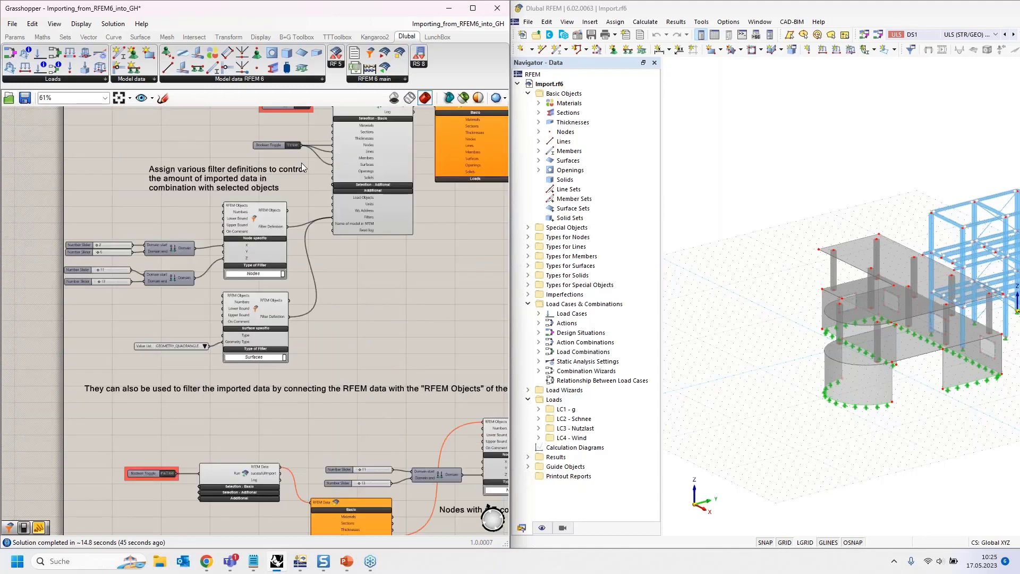
{"action": "right_click_drag", "start_coordinate": [345, 389], "coordinate": [257, 118]}
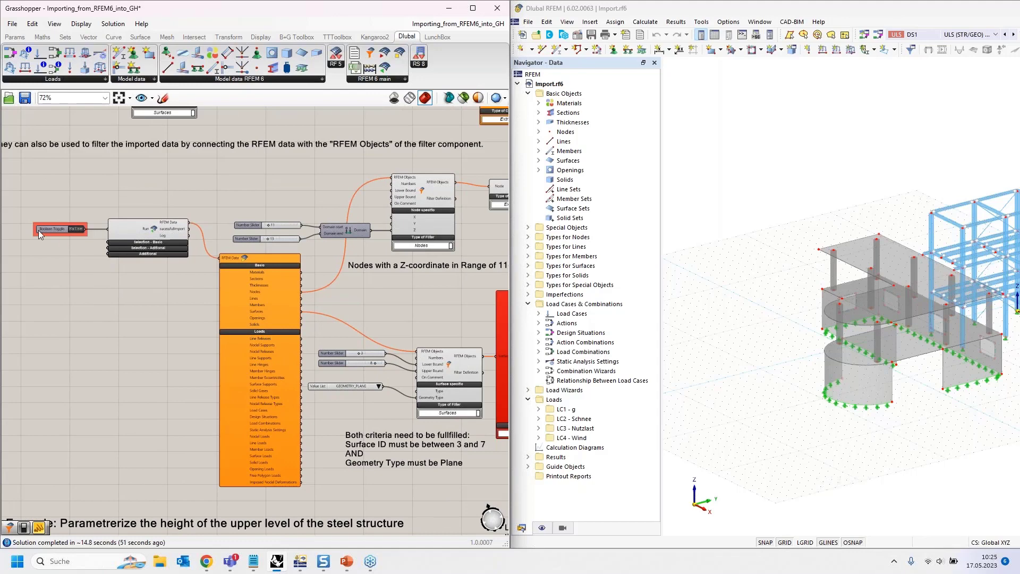
{"action": "scroll", "coordinate": [38, 231], "scroll_direction": "up", "scroll_amount": 4}
{"action": "left_click", "coordinate": [256, 232]}
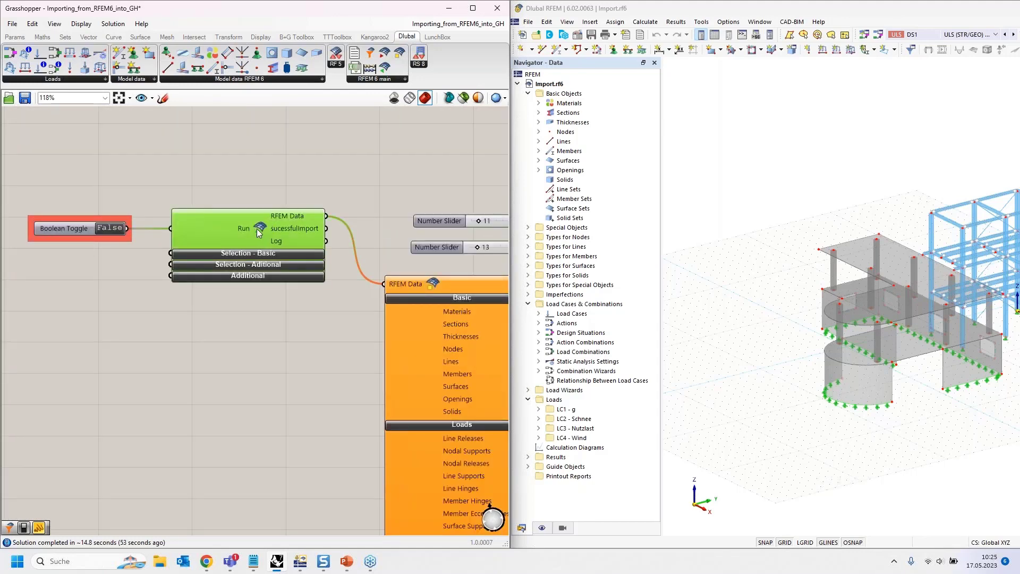
{"action": "right_click_drag", "start_coordinate": [258, 345], "coordinate": [59, 291]}
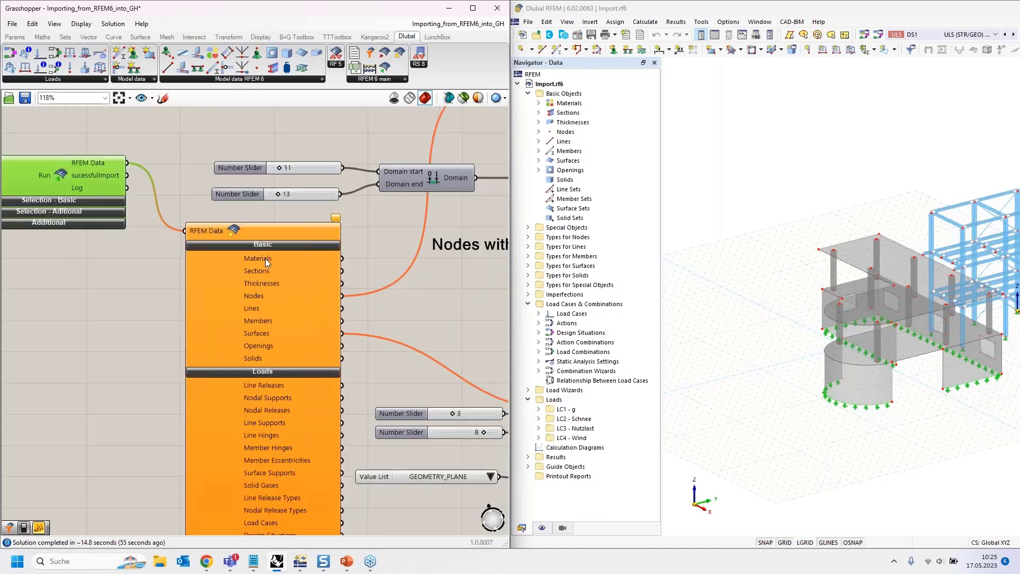
{"action": "right_click_drag", "start_coordinate": [382, 237], "coordinate": [227, 300]}
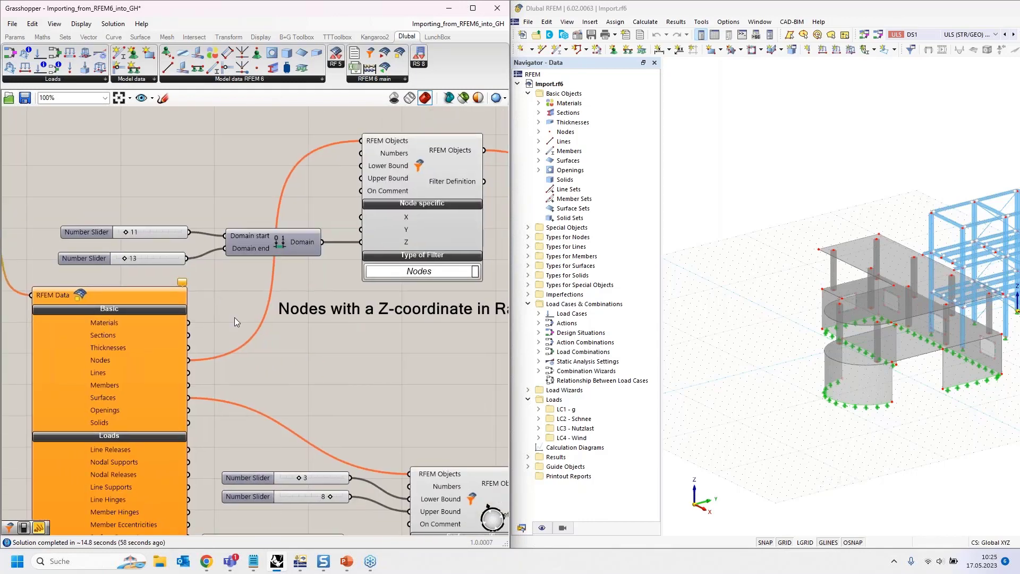
{"action": "scroll", "coordinate": [234, 317], "scroll_direction": "down", "scroll_amount": 3}
{"action": "right_click_drag", "start_coordinate": [229, 376], "coordinate": [199, 387]}
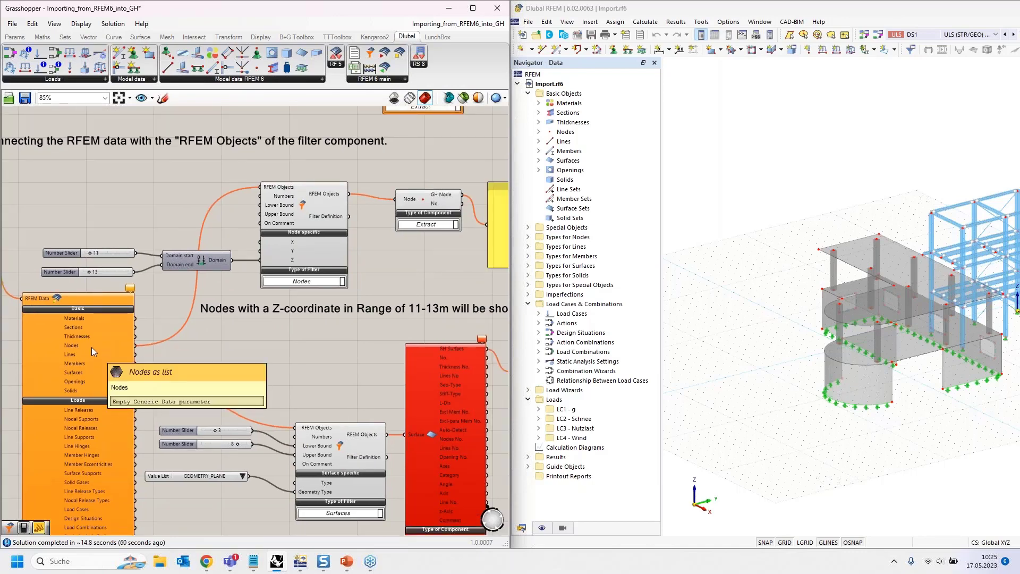
{"action": "right_click_drag", "start_coordinate": [306, 322], "coordinate": [264, 338]}
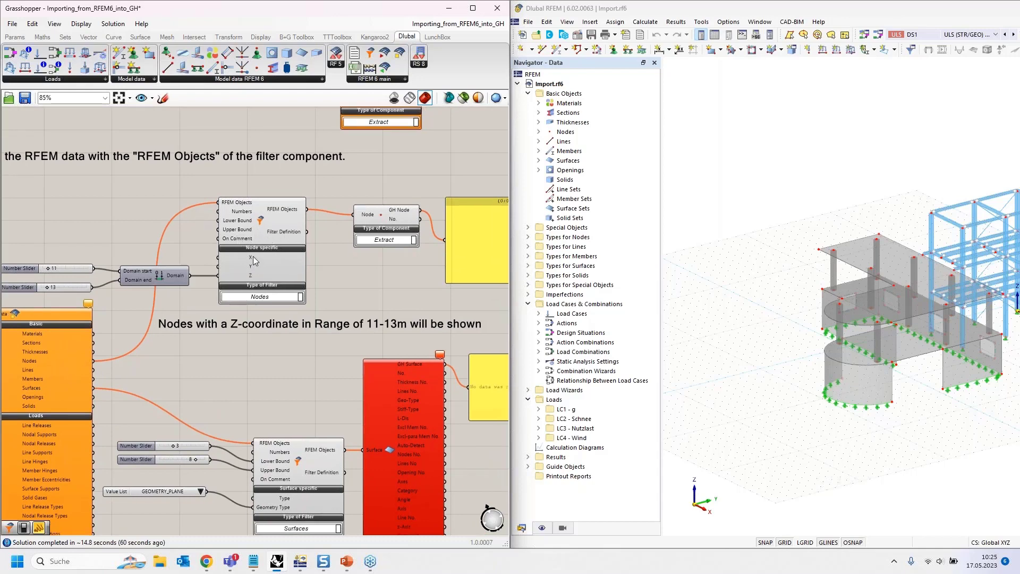
- Import the complete model by setting the post-import filter workflow's Run toggle to True, and check the panel of filtered node coordinates
{"action": "mouse_move", "coordinate": [89, 222]}
{"action": "right_mouse_down"}
{"action": "mouse_move", "coordinate": [352, 206]}
{"action": "mouse_move", "coordinate": [222, 206]}
{"action": "right_mouse_up"}
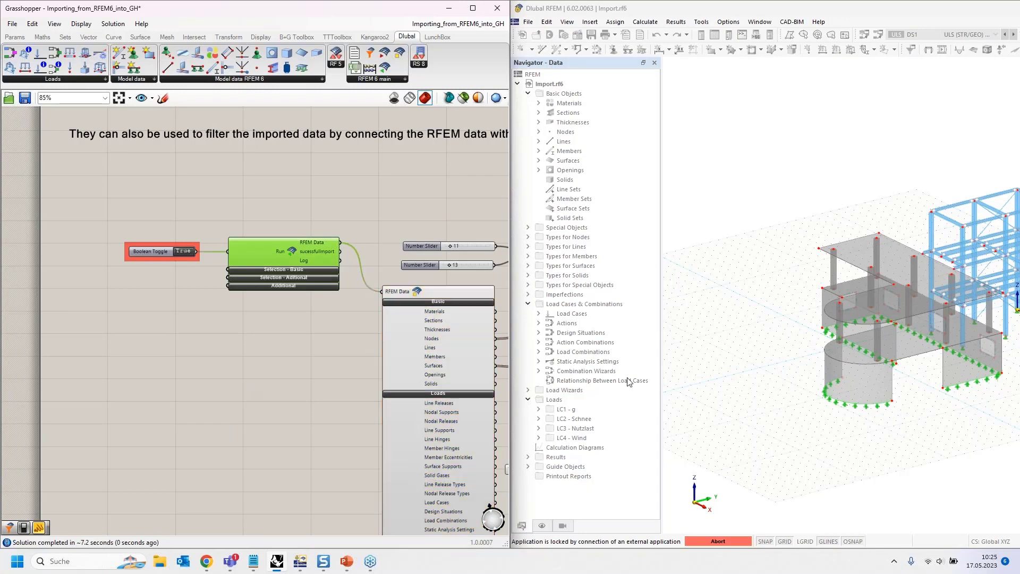
{"action": "right_click_drag", "start_coordinate": [280, 337], "coordinate": [2, 333]}
{"action": "right_click_drag", "start_coordinate": [374, 332], "coordinate": [302, 338]}
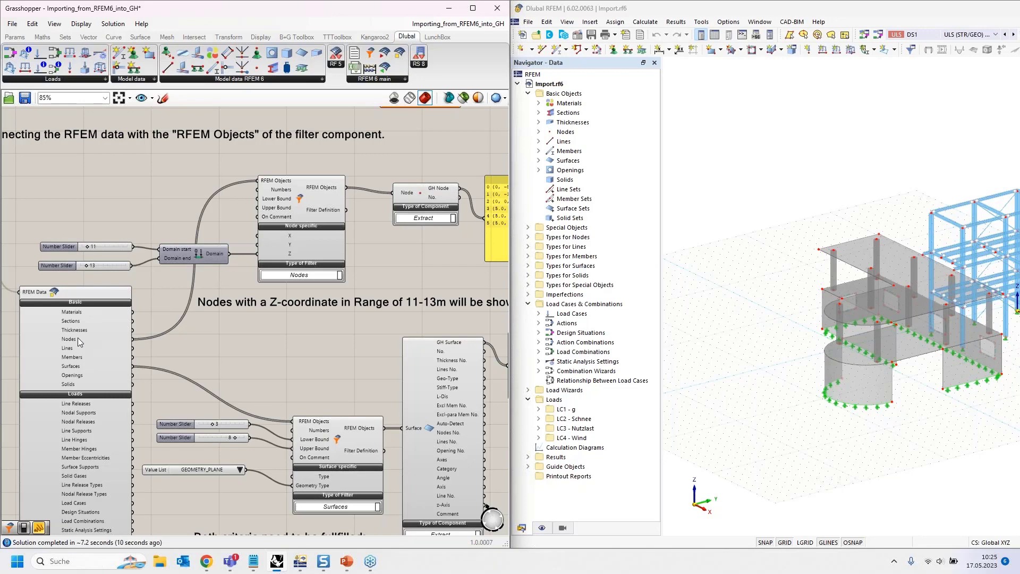
{"action": "mouse_move", "coordinate": [79, 342]}
{"action": "right_click_drag", "start_coordinate": [400, 271], "coordinate": [194, 275]}
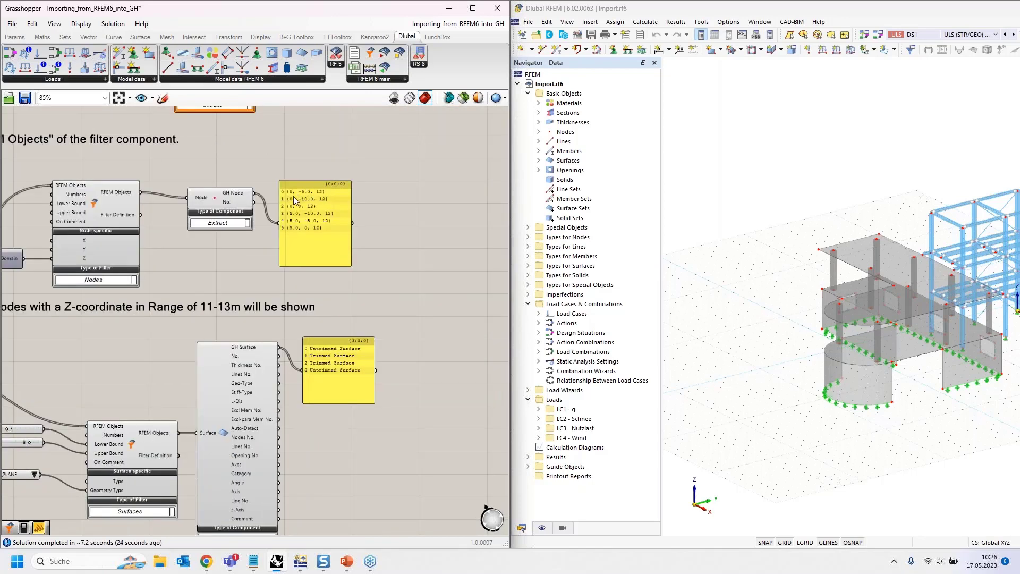
- Compare the filtered node coordinates in the panel with the upper level of the RFEM model
{"action": "scroll", "coordinate": [298, 196], "scroll_direction": "up", "scroll_amount": 4}
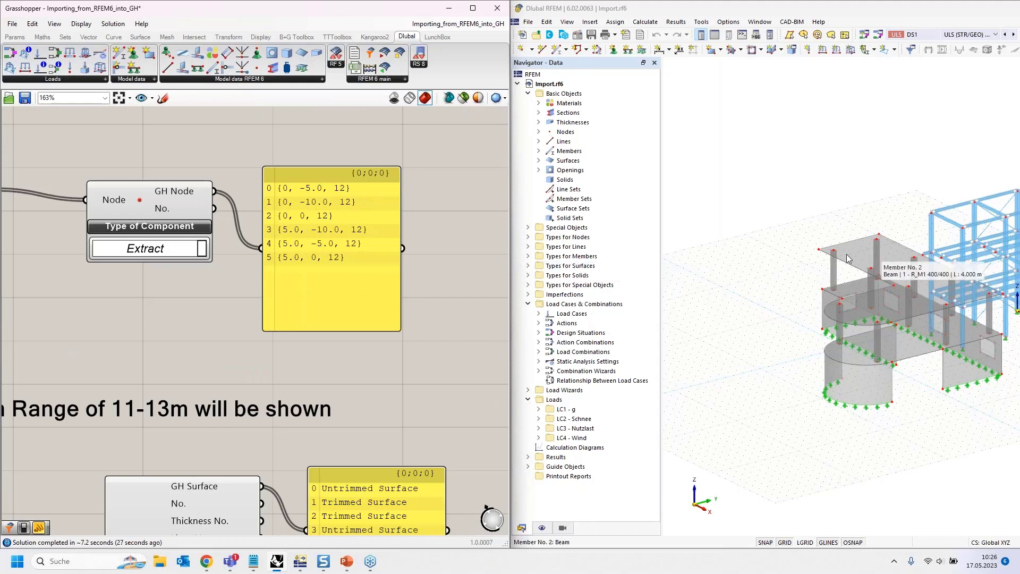
{"action": "scroll", "coordinate": [760, 263], "scroll_direction": "down", "scroll_amount": 2}
{"action": "middle_click_drag", "start_coordinate": [760, 263], "coordinate": [761, 234], "text": "ctrl"}
{"action": "middle_click_drag", "start_coordinate": [832, 199], "coordinate": [795, 237]}
{"action": "left_click_drag", "start_coordinate": [795, 237], "coordinate": [905, 275]}
{"action": "left_click", "coordinate": [704, 247]}
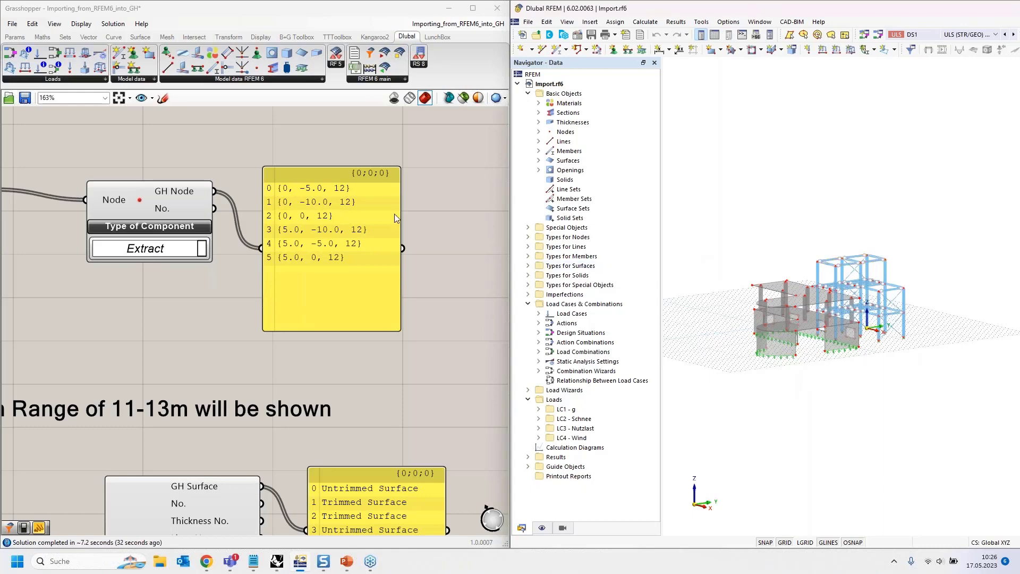
- Check the surface filter's bound sliders and move the GEOMETRY_PLANE value list level with the Geometry Type input
{"action": "scroll", "coordinate": [394, 214], "scroll_direction": "down", "scroll_amount": 3}
{"action": "scroll", "coordinate": [399, 213], "scroll_direction": "down", "scroll_amount": 3}
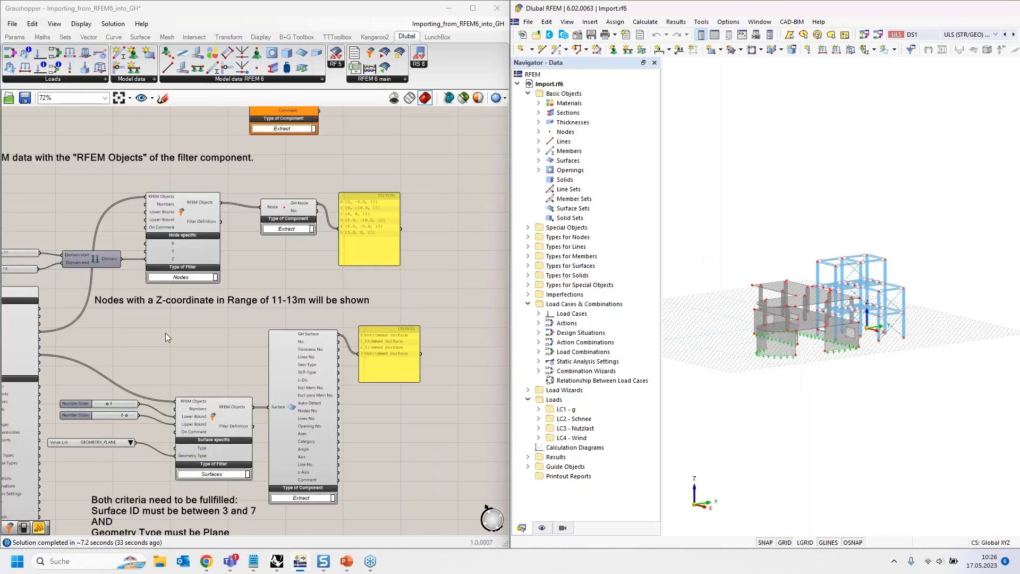
{"action": "scroll", "coordinate": [261, 212], "scroll_direction": "up", "scroll_amount": 2}
{"action": "scroll", "coordinate": [269, 266], "scroll_direction": "up", "scroll_amount": 2}
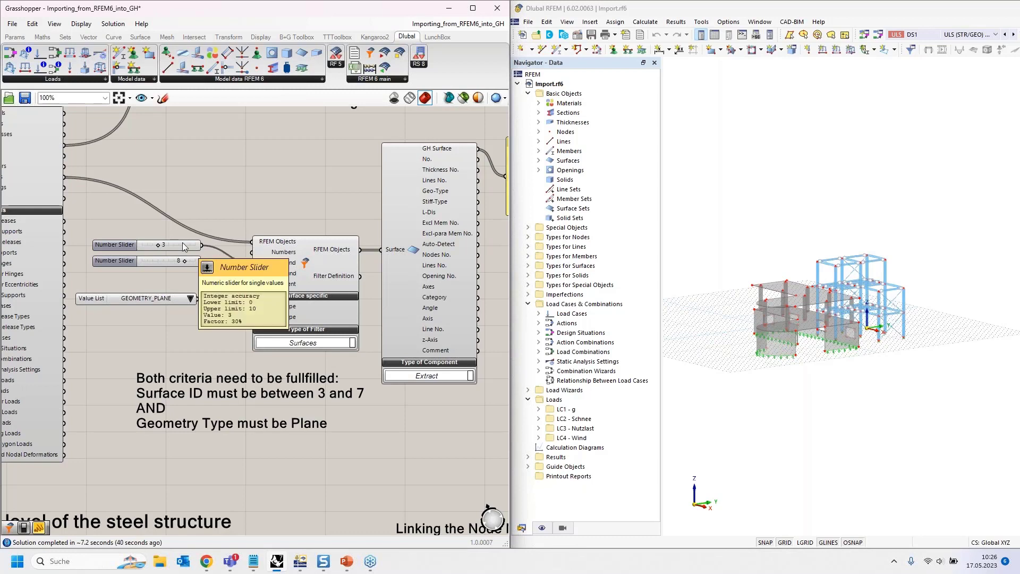
{"action": "left_click_drag", "start_coordinate": [155, 297], "coordinate": [159, 316]}
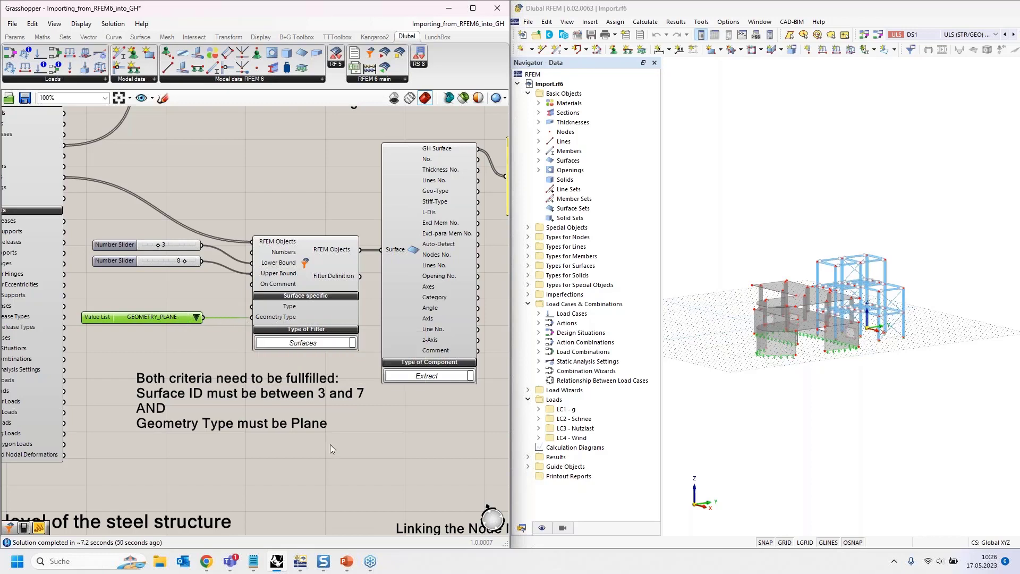
- Select surfaces 3 to 7 in the RFEM model and inspect which of them are plane
{"action": "left_click", "coordinate": [539, 162]}
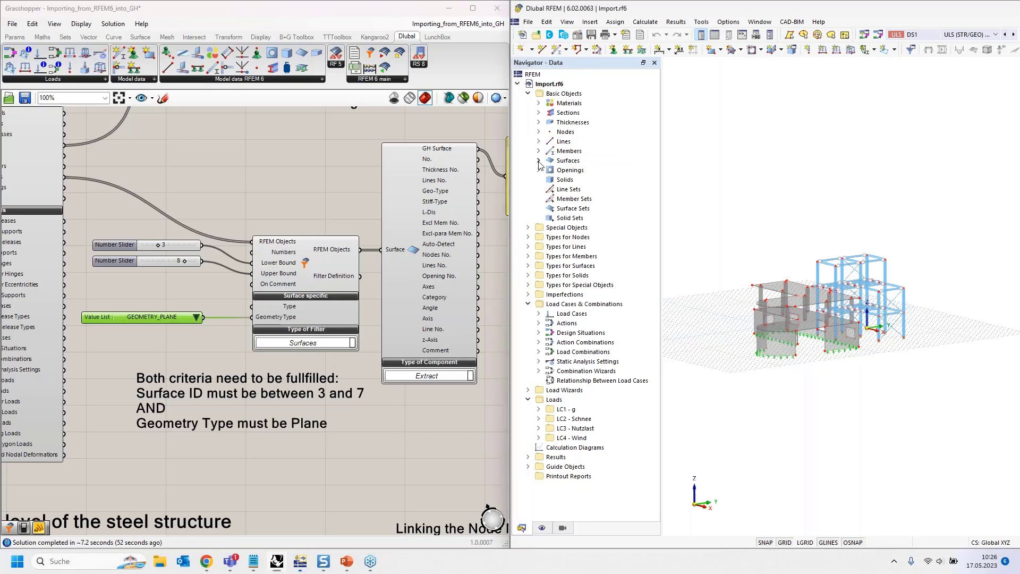
{"action": "left_click", "coordinate": [538, 161]}
{"action": "left_click", "coordinate": [587, 189]}
{"action": "left_click", "coordinate": [606, 227], "text": "shift"}
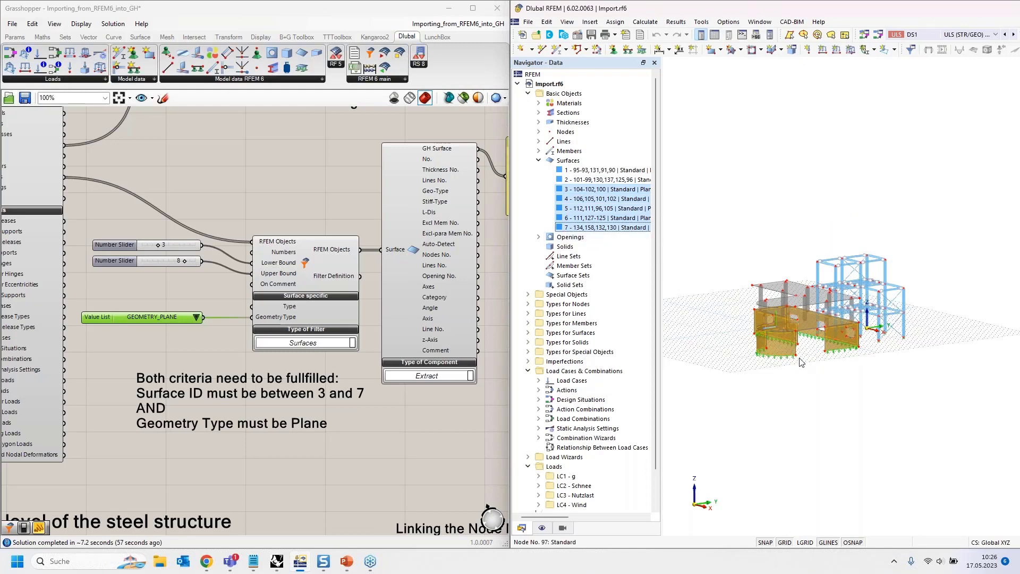
{"action": "scroll", "coordinate": [846, 379], "scroll_direction": "up", "scroll_amount": 5}
{"action": "middle_click_drag", "start_coordinate": [838, 379], "coordinate": [879, 389]}
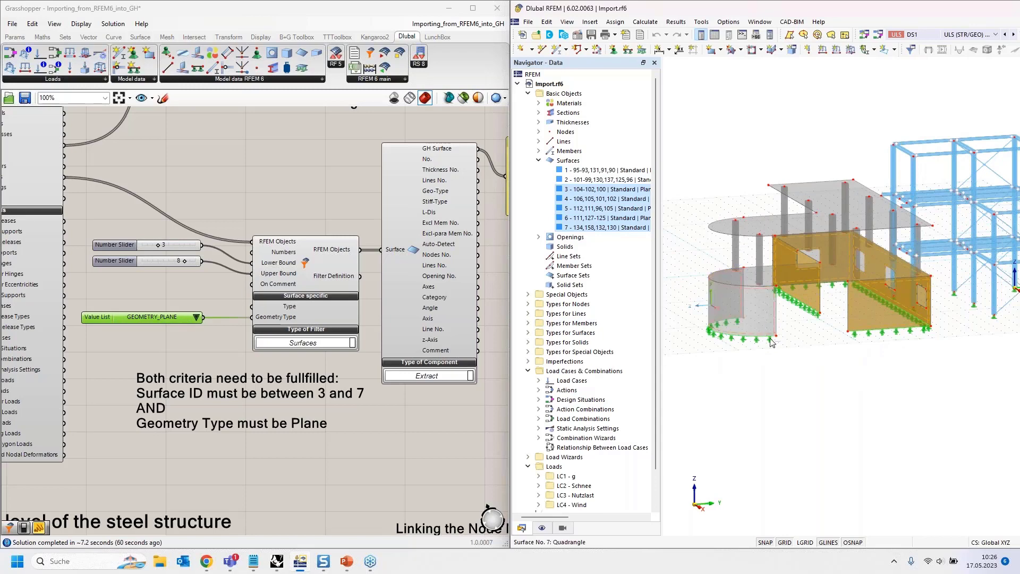
{"action": "middle_click_drag", "start_coordinate": [812, 431], "coordinate": [876, 432], "text": "ctrl"}
- Uncover the Rhino Perspective viewport to view the filtered plane surfaces, and restore the Grasshopper window to its place
{"action": "left_click", "coordinate": [290, 16]}
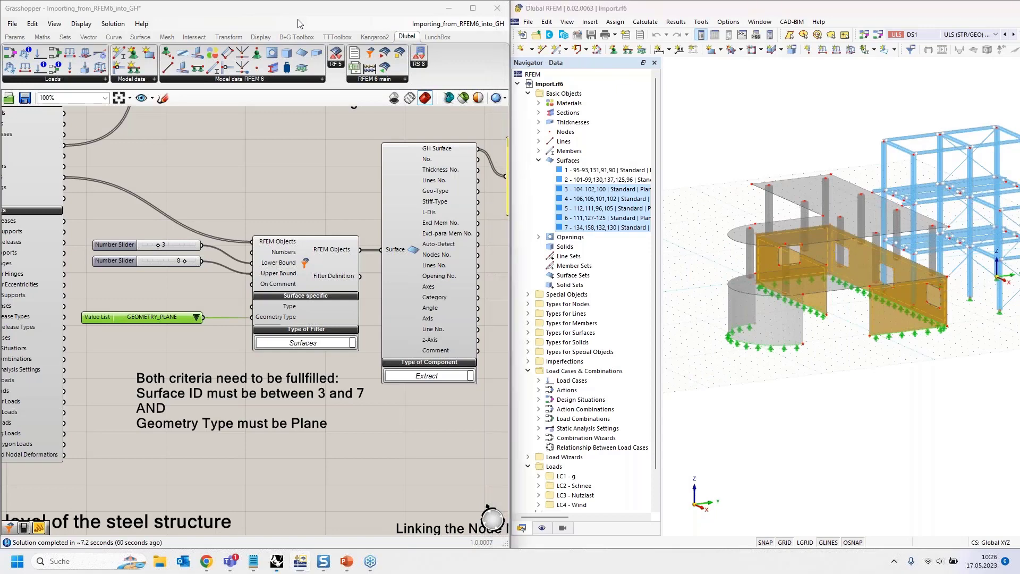
{"action": "left_click_drag", "start_coordinate": [298, 23], "coordinate": [828, 69]}
{"action": "scroll", "coordinate": [63, 239], "scroll_direction": "up", "scroll_amount": 5}
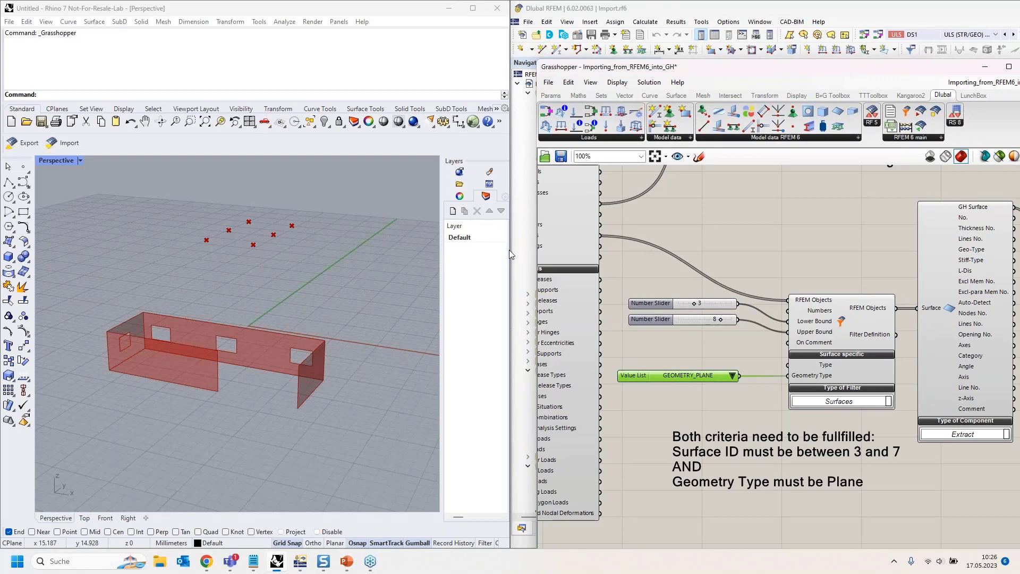
{"action": "left_click_drag", "start_coordinate": [622, 68], "coordinate": [346, 144]}
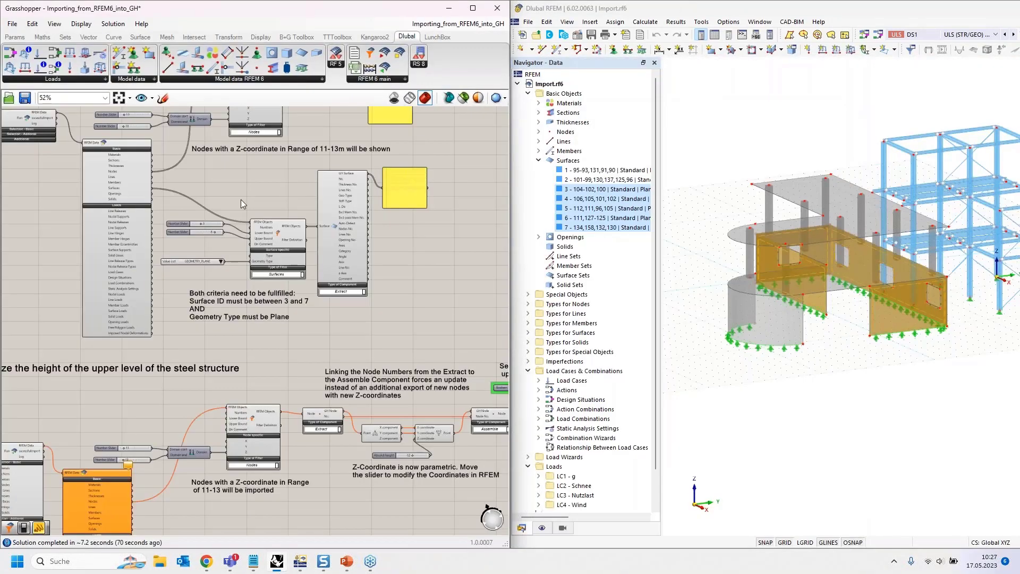
- Deactivate the post-import filter workflow by setting its Run toggle to False
{"action": "scroll", "coordinate": [80, 239], "scroll_direction": "up", "scroll_amount": 5}
{"action": "double_click", "coordinate": [79, 239]}
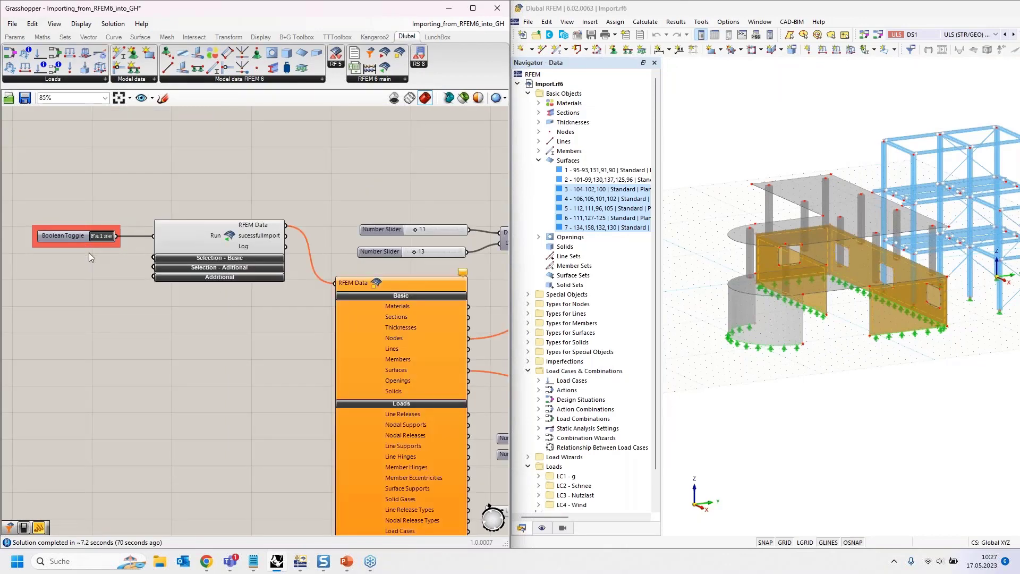
{"action": "scroll", "coordinate": [88, 253], "scroll_direction": "down", "scroll_amount": 4}
{"action": "scroll", "coordinate": [184, 229], "scroll_direction": "down", "scroll_amount": 2}
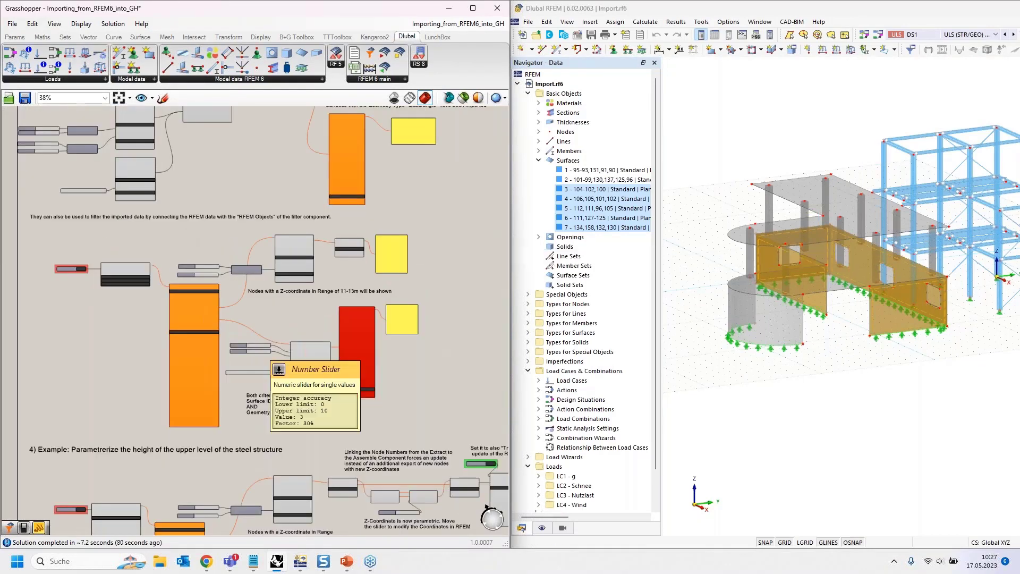
- Review the earlier import variants that limit the data by object-type toggles and by filter definitions
{"action": "right_click_drag", "start_coordinate": [223, 200], "coordinate": [295, 423]}
{"action": "right_click_drag", "start_coordinate": [209, 166], "coordinate": [233, 467]}
{"action": "right_click_drag", "start_coordinate": [195, 112], "coordinate": [198, 305]}
{"action": "right_click_drag", "start_coordinate": [186, 407], "coordinate": [185, 228]}
{"action": "scroll", "coordinate": [218, 383], "scroll_direction": "up", "scroll_amount": 5}
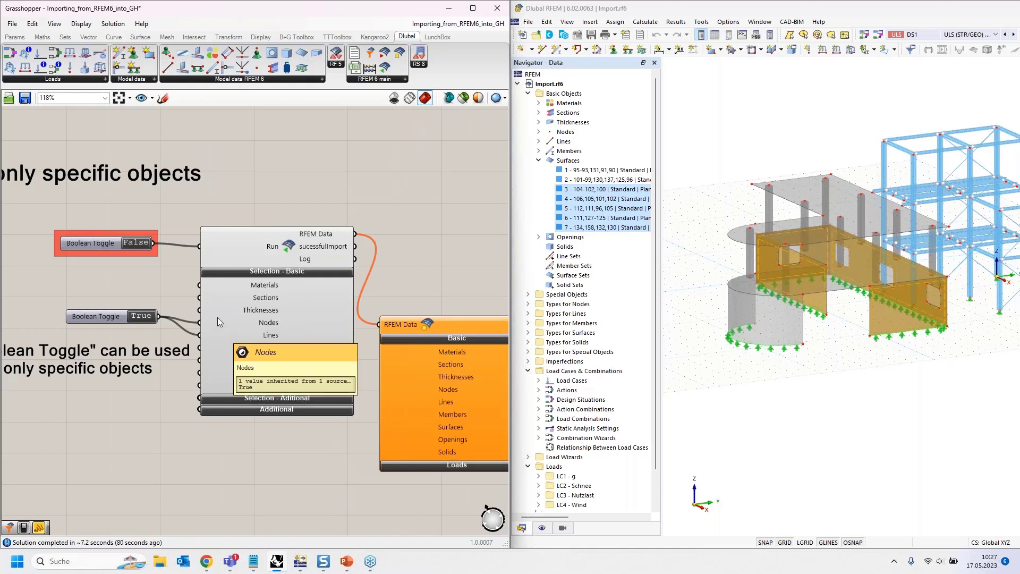
{"action": "scroll", "coordinate": [207, 266], "scroll_direction": "down", "scroll_amount": 2}
{"action": "scroll", "coordinate": [194, 191], "scroll_direction": "down", "scroll_amount": 3}
{"action": "right_click_drag", "start_coordinate": [244, 366], "coordinate": [250, 198]}
{"action": "scroll", "coordinate": [139, 405], "scroll_direction": "up", "scroll_amount": 4}
{"action": "scroll", "coordinate": [133, 417], "scroll_direction": "up", "scroll_amount": 1}
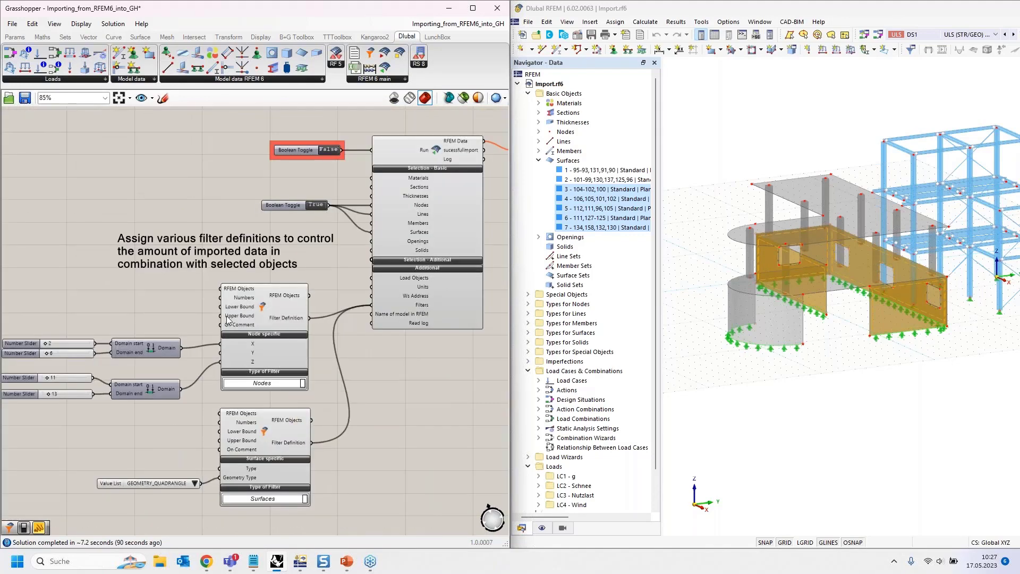
- Examine the example for parametrizing the steel structure's upper level height, and clear the surface selection in the RFEM model
{"action": "scroll", "coordinate": [209, 247], "scroll_direction": "down", "scroll_amount": 3}
{"action": "scroll", "coordinate": [213, 244], "scroll_direction": "down", "scroll_amount": 5}
{"action": "right_click_drag", "start_coordinate": [359, 497], "coordinate": [205, 366]}
{"action": "scroll", "coordinate": [202, 367], "scroll_direction": "up", "scroll_amount": 4}
{"action": "right_click_drag", "start_coordinate": [326, 356], "coordinate": [353, 390]}
{"action": "scroll", "coordinate": [269, 367], "scroll_direction": "up", "scroll_amount": 2}
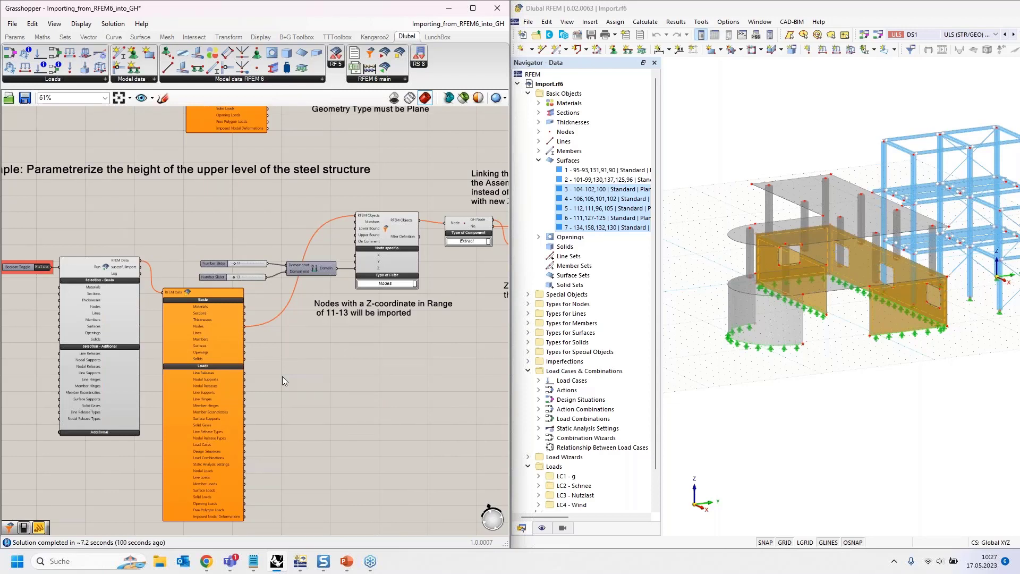
{"action": "left_click", "coordinate": [834, 399]}
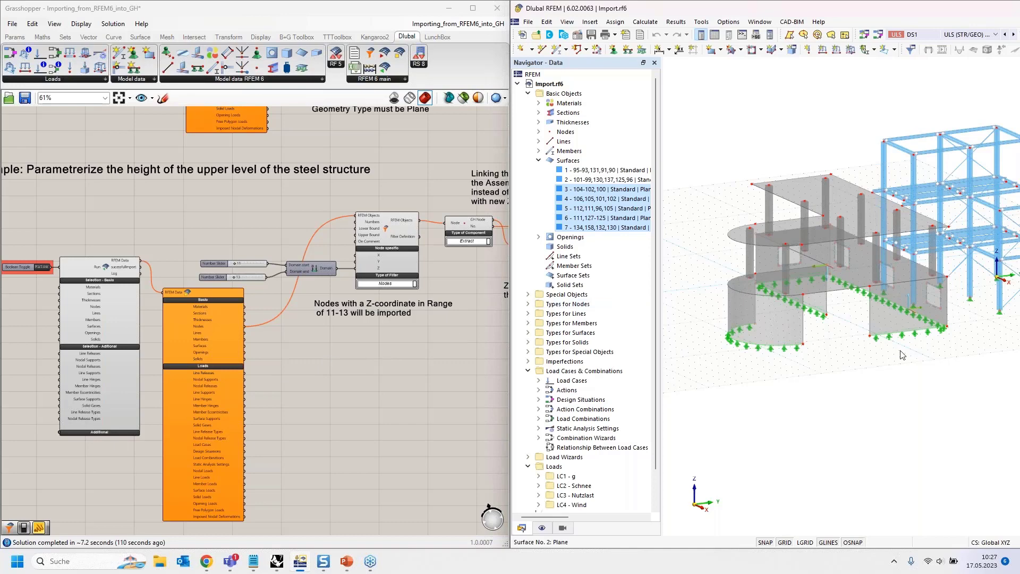
{"action": "scroll", "coordinate": [879, 391], "scroll_direction": "down", "scroll_amount": 2}
{"action": "middle_click_drag", "start_coordinate": [882, 388], "coordinate": [779, 424]}
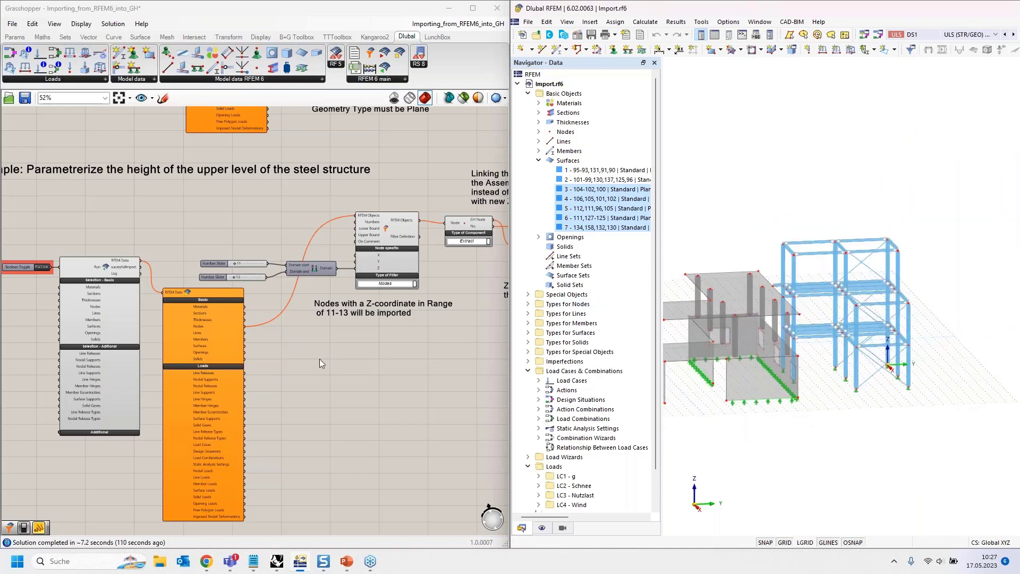
{"action": "scroll", "coordinate": [310, 358], "scroll_direction": "down", "scroll_amount": 4}
{"action": "right_click_drag", "start_coordinate": [360, 428], "coordinate": [180, 352]}
{"action": "scroll", "coordinate": [218, 291], "scroll_direction": "up", "scroll_amount": 4}
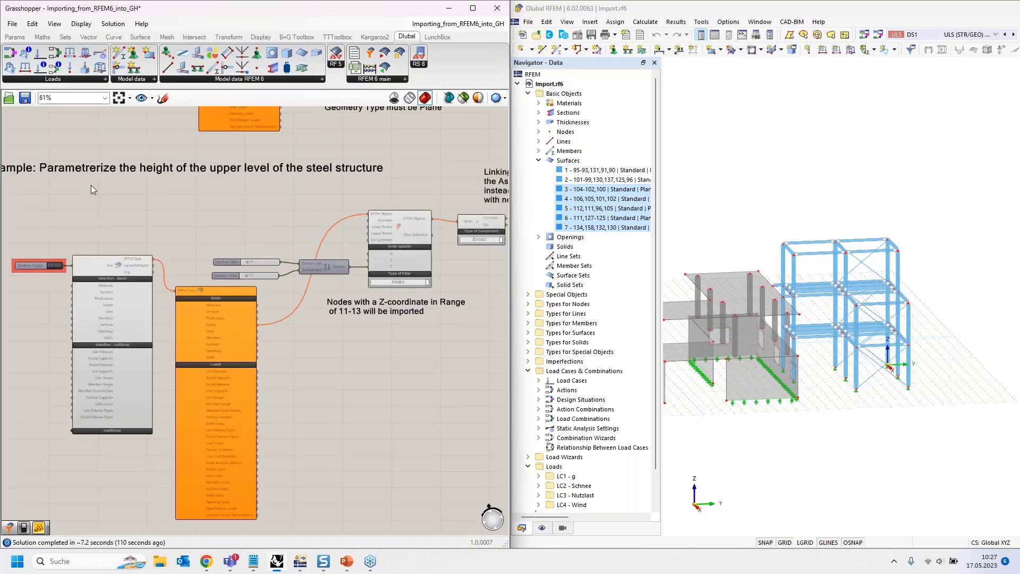
{"action": "right_click_drag", "start_coordinate": [91, 186], "coordinate": [116, 203]}
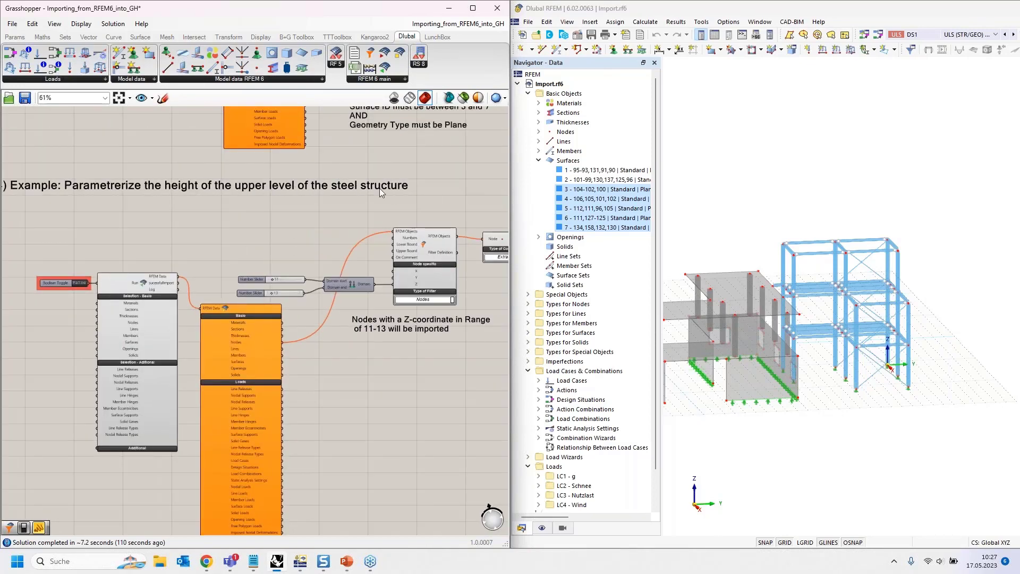
- Window-select the top level of the steel structure in RFEM to highlight its nodes and members, and clear the selection
{"action": "scroll", "coordinate": [821, 267], "scroll_direction": "up", "scroll_amount": 4}
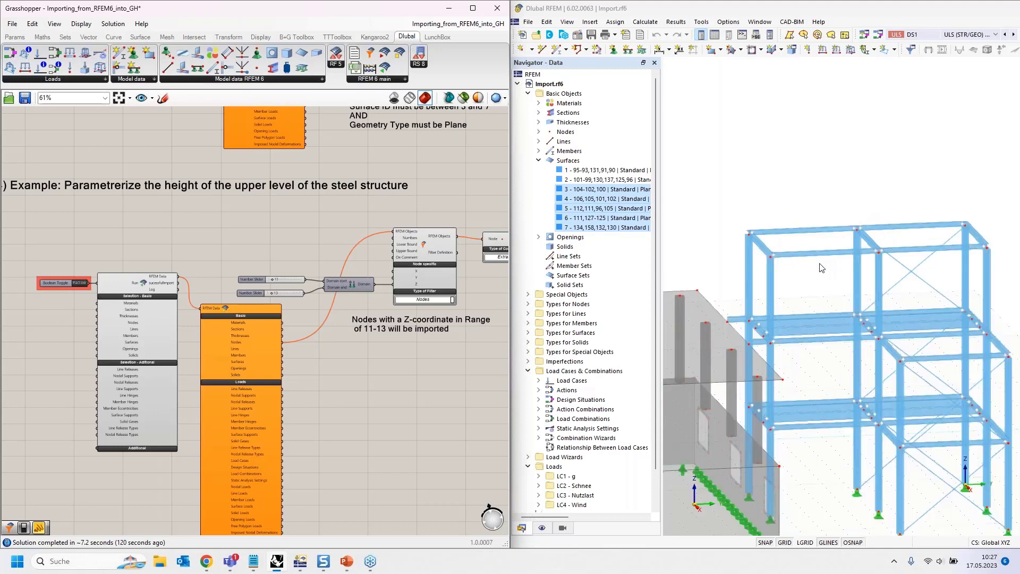
{"action": "middle_click_drag", "start_coordinate": [821, 268], "coordinate": [830, 214]}
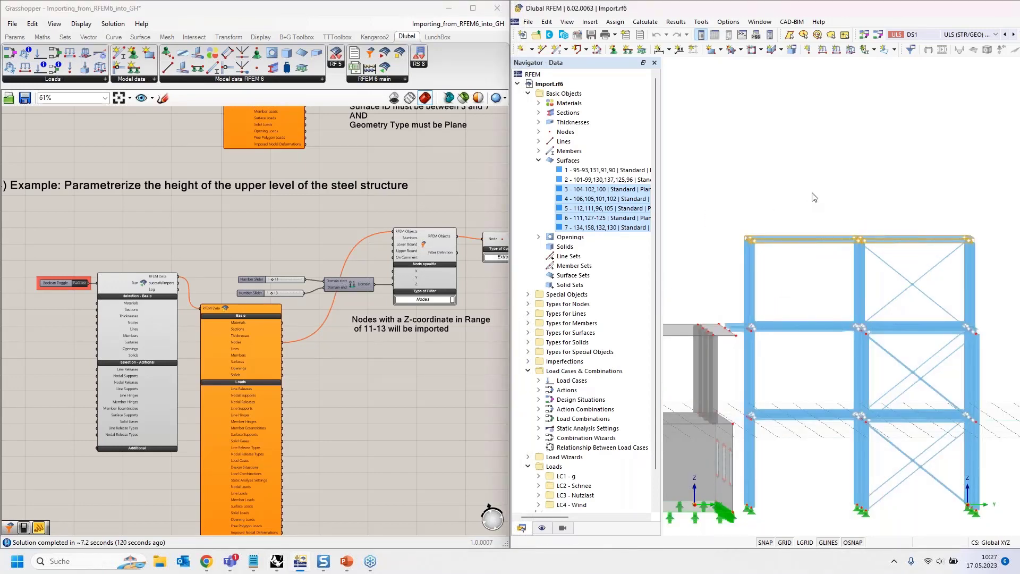
{"action": "scroll", "coordinate": [759, 189], "scroll_direction": "down", "scroll_amount": 2}
{"action": "mouse_move", "coordinate": [725, 187]}
{"action": "middle_mouse_down", "text": "ctrl"}
{"action": "mouse_move", "coordinate": [759, 188]}
{"action": "mouse_move", "coordinate": [735, 188]}
{"action": "middle_mouse_up", "text": "ctrl"}
{"action": "left_click_drag", "start_coordinate": [733, 186], "coordinate": [948, 242]}
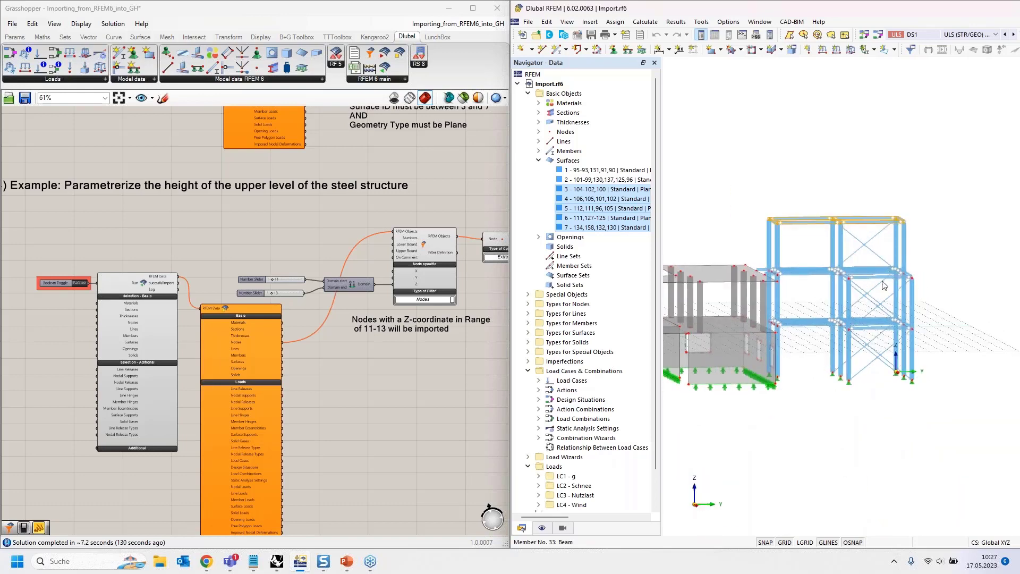
{"action": "left_click_drag", "start_coordinate": [732, 187], "coordinate": [925, 251]}
{"action": "left_click", "coordinate": [955, 261]}
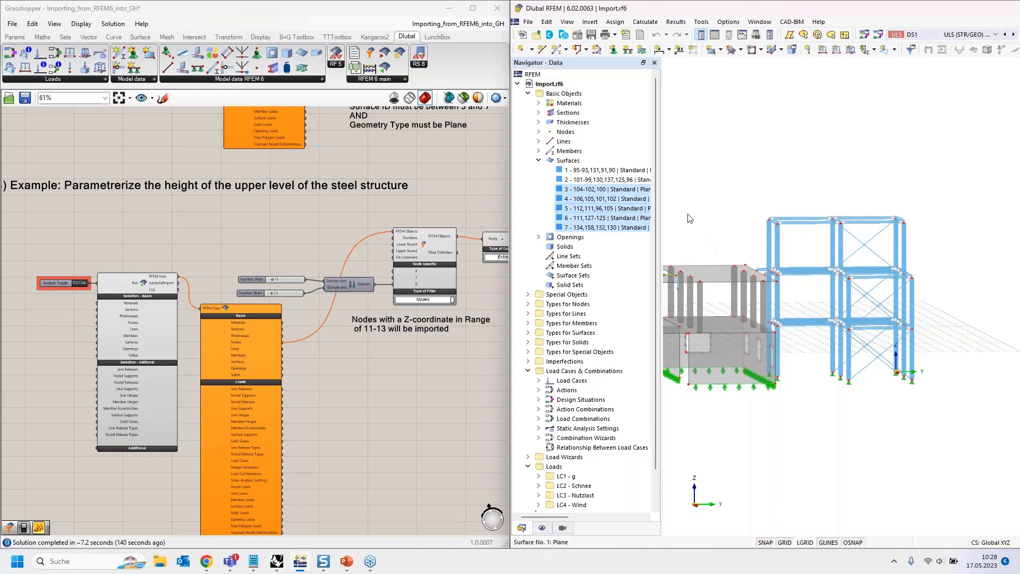
{"action": "scroll", "coordinate": [912, 250], "scroll_direction": "down", "scroll_amount": 2}
{"action": "middle_click_drag", "start_coordinate": [927, 252], "coordinate": [954, 274], "text": "ctrl"}
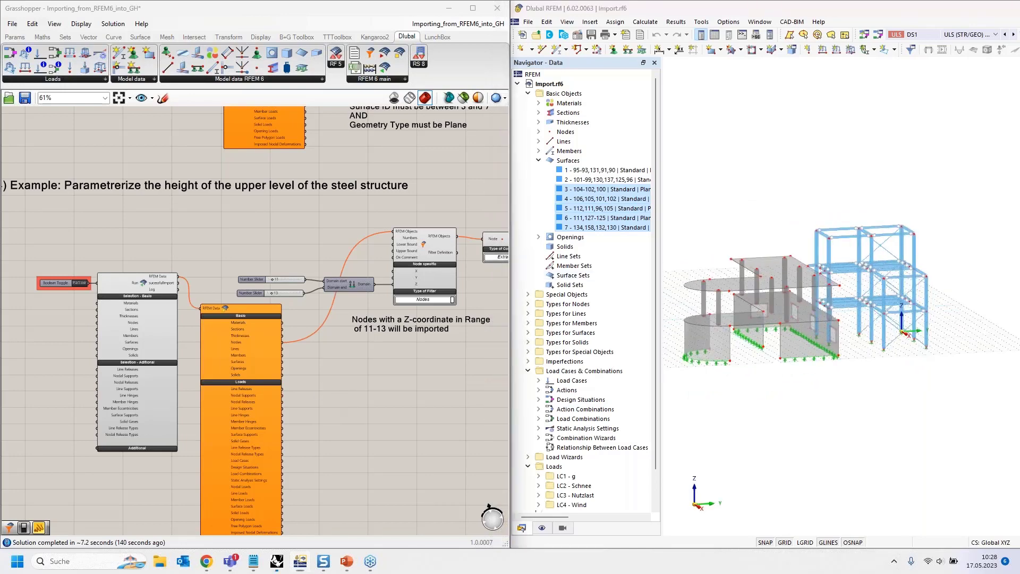
- Examine the example's import component, its RFEM Data nodes output, and the 11 to 13 domain feeding the node filter's Z input
{"action": "scroll", "coordinate": [134, 324], "scroll_direction": "up", "scroll_amount": 3}
{"action": "right_click_drag", "start_coordinate": [134, 325], "coordinate": [257, 287]}
{"action": "left_click", "coordinate": [269, 219]}
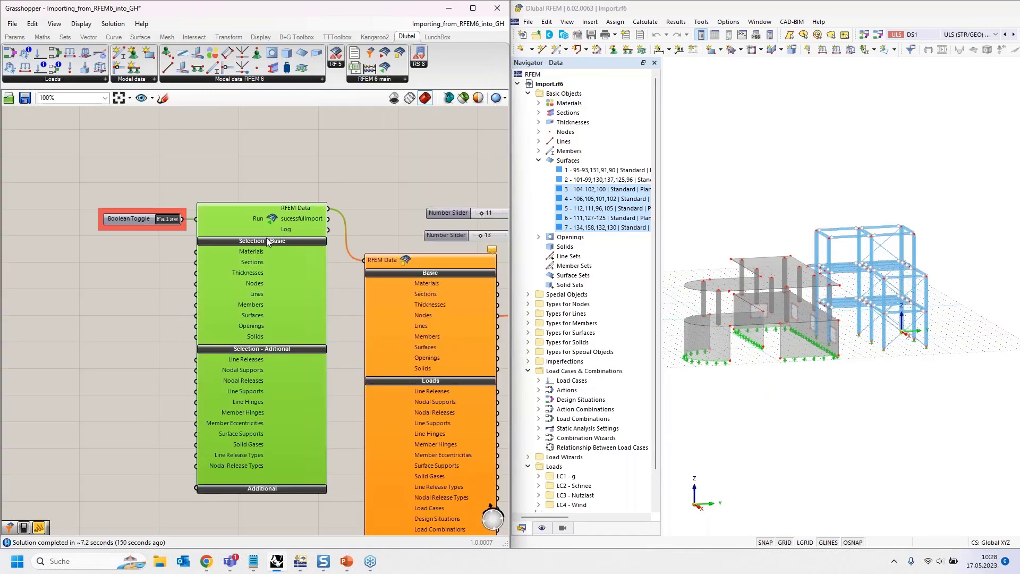
{"action": "right_click_drag", "start_coordinate": [429, 278], "coordinate": [321, 220]}
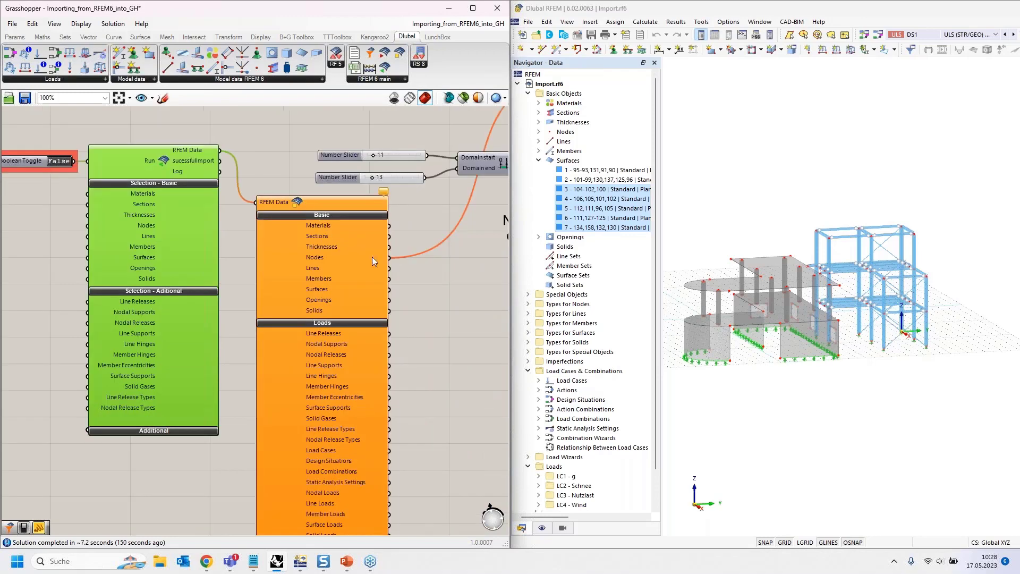
{"action": "right_click_drag", "start_coordinate": [227, 121], "coordinate": [337, 165]}
{"action": "left_click", "coordinate": [337, 165]}
{"action": "right_click_drag", "start_coordinate": [399, 166], "coordinate": [115, 151]}
{"action": "right_click_drag", "start_coordinate": [299, 270], "coordinate": [228, 381]}
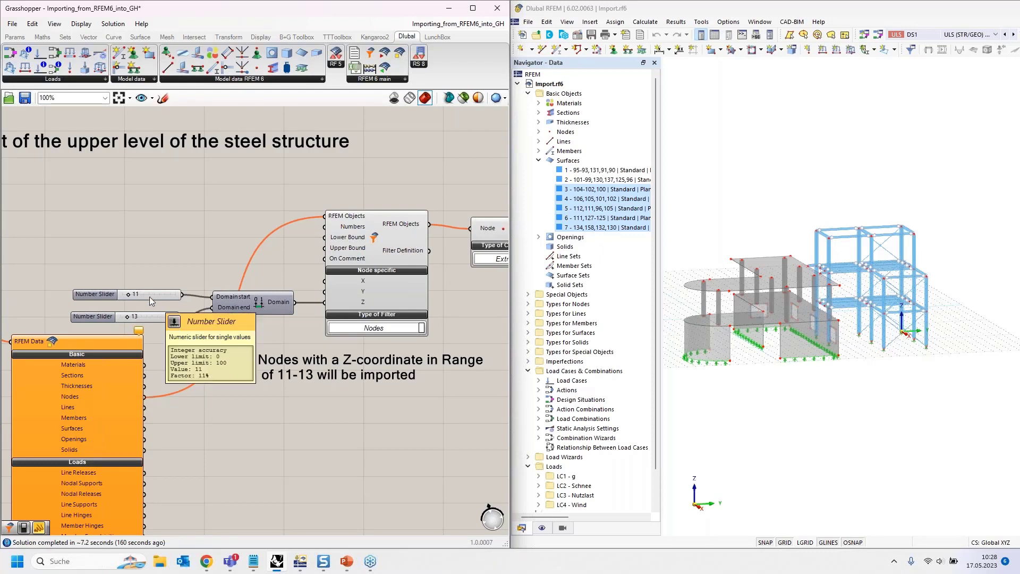
{"action": "left_click", "coordinate": [279, 307]}
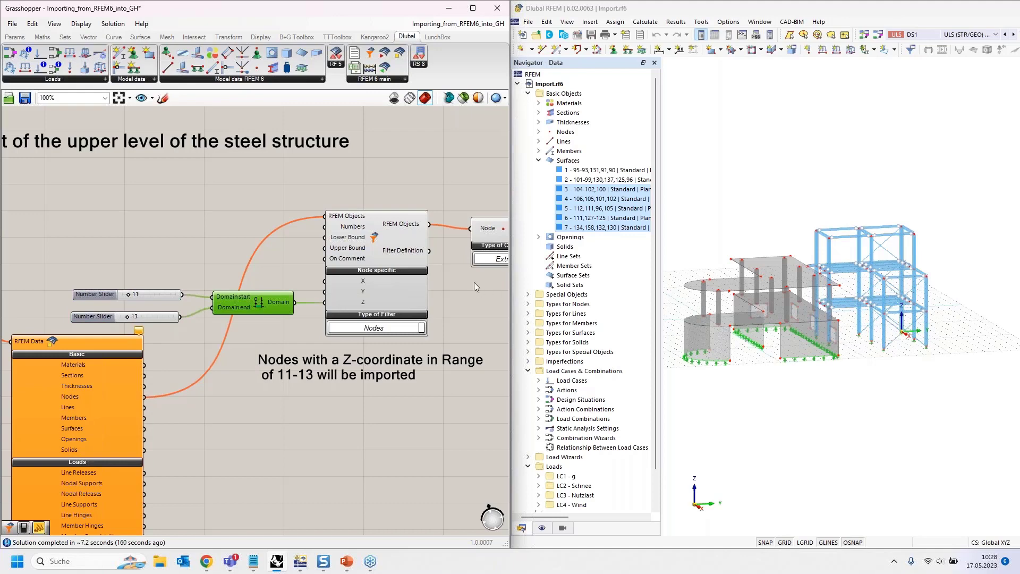
{"action": "right_click_drag", "start_coordinate": [474, 282], "coordinate": [186, 283]}
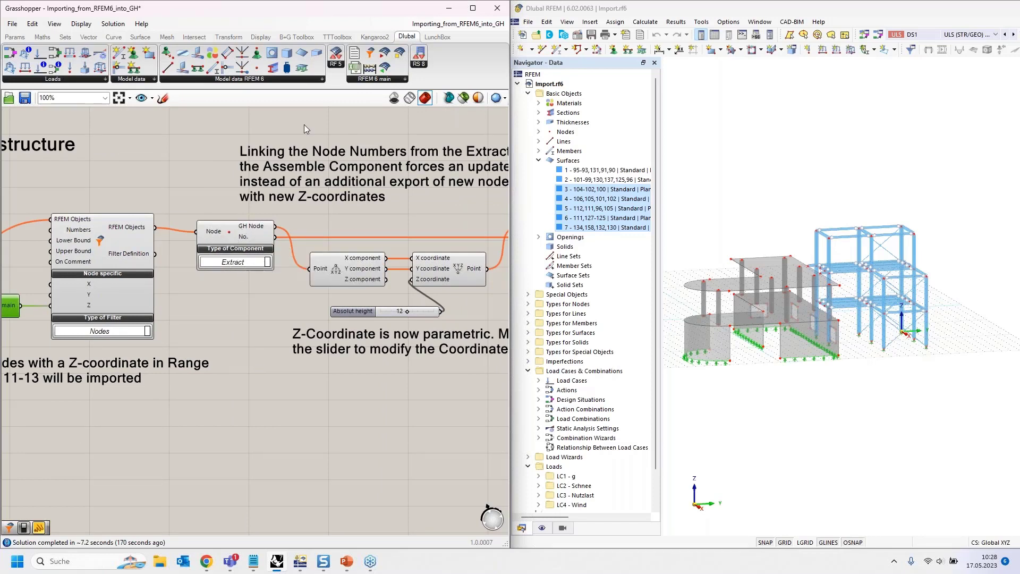
- Place an RFEM 6 Node component below the existing Extract component, set its type to Extract, and delete it
{"action": "left_click_drag", "start_coordinate": [257, 68], "coordinate": [245, 414]}
{"action": "left_click", "coordinate": [257, 432]}
{"action": "left_click", "coordinate": [247, 447]}
{"action": "left_click", "coordinate": [257, 426]}
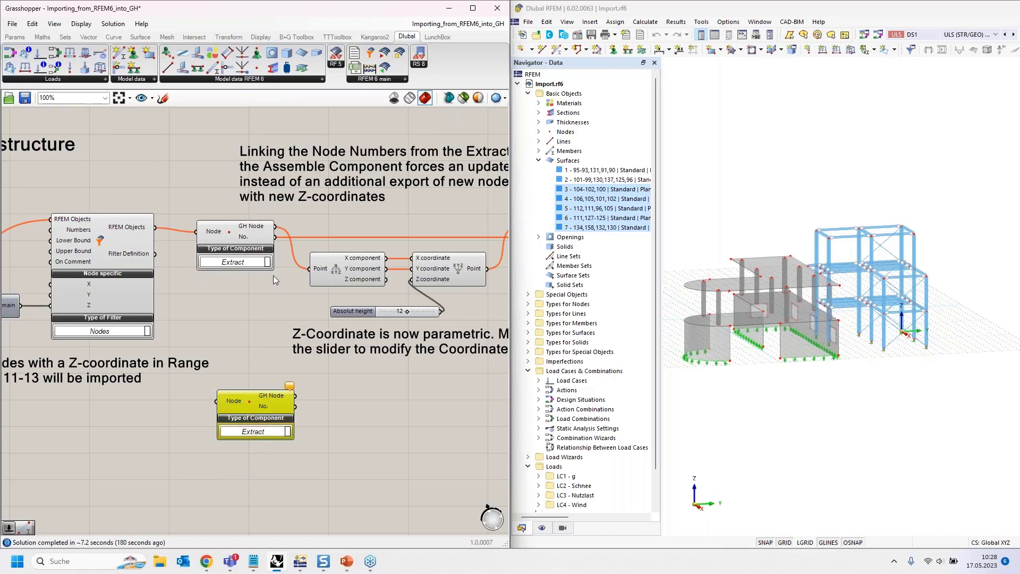
{"action": "key", "text": "Delete"}
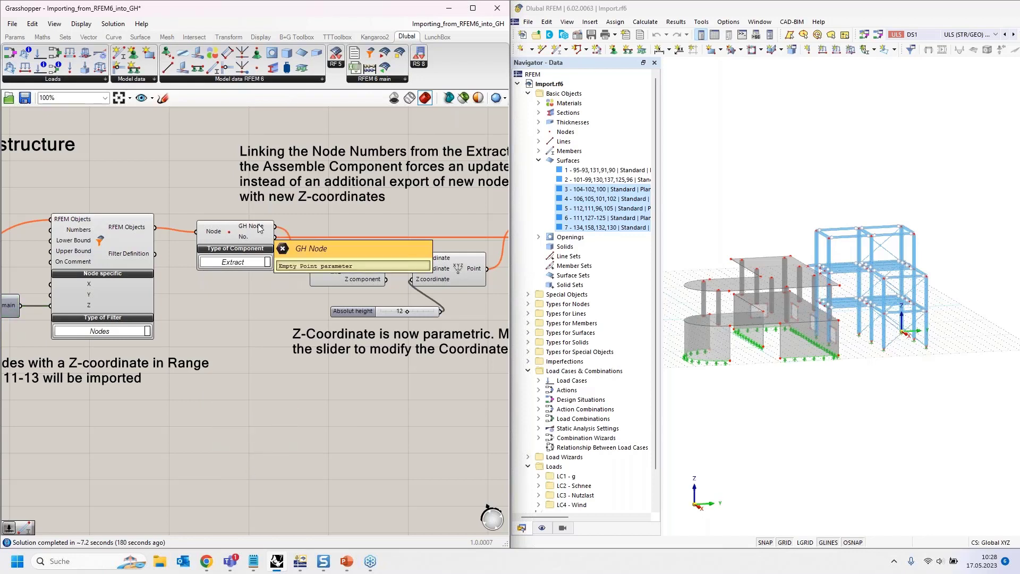
- Examine how the extracted nodes and node numbers are linked to the Assemble component
{"action": "right_click_drag", "start_coordinate": [362, 224], "coordinate": [235, 210]}
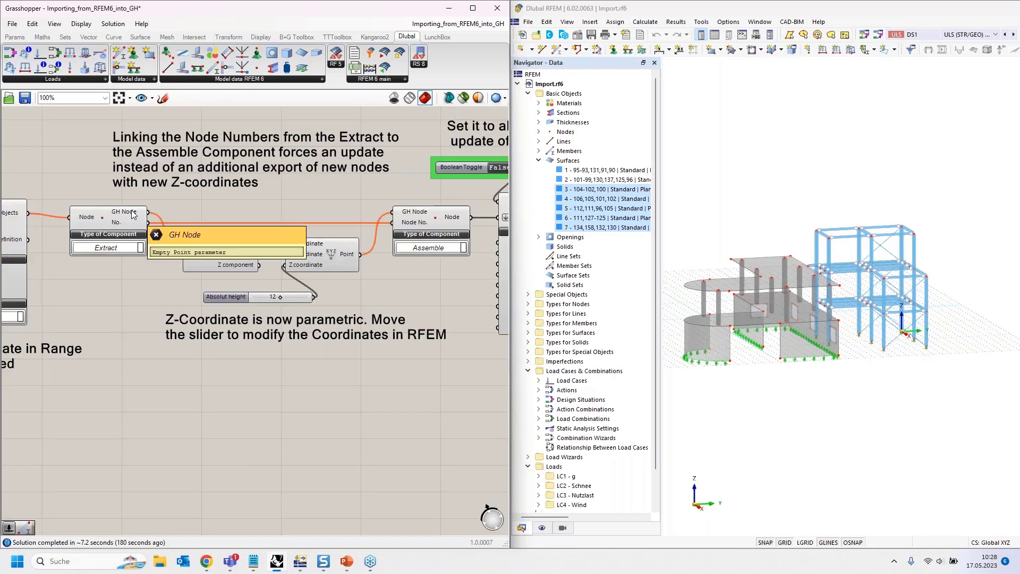
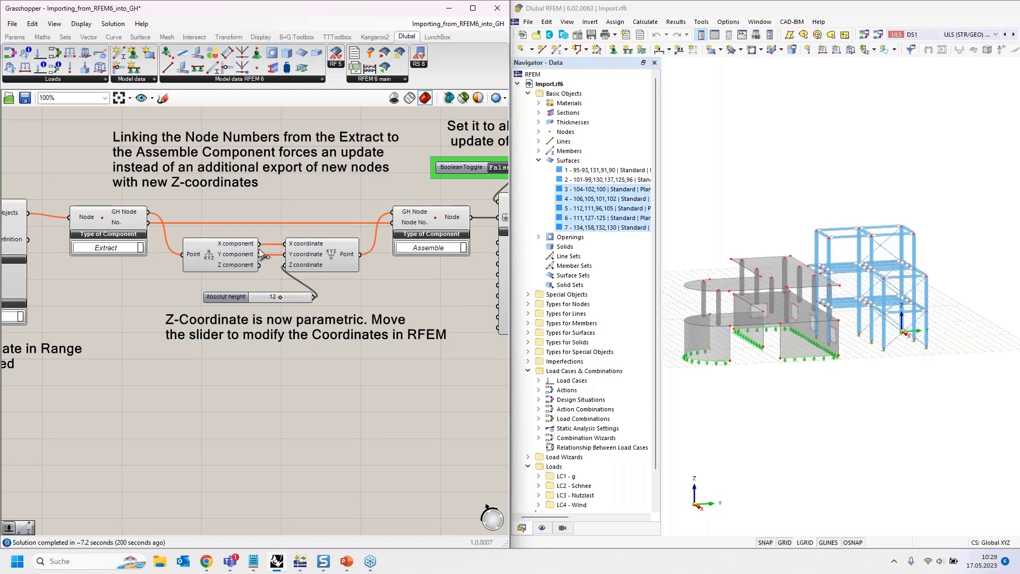
- Examine how the deconstructed X and Y components and the Absolut height slider feed the Construct Point and Assemble components
{"action": "scroll", "coordinate": [261, 253], "scroll_direction": "up", "scroll_amount": 1}
{"action": "scroll", "coordinate": [261, 254], "scroll_direction": "up", "scroll_amount": 2}
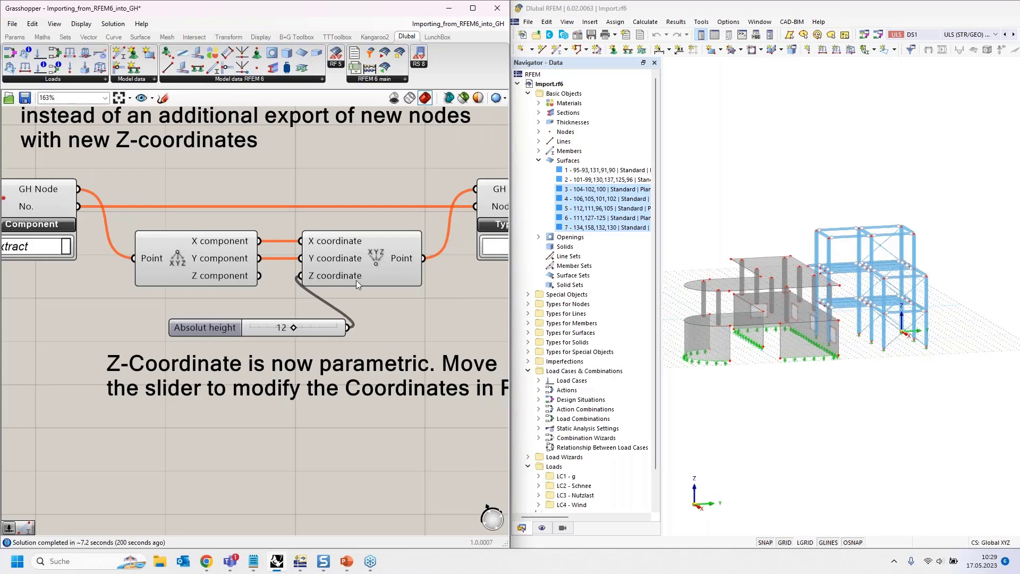
{"action": "scroll", "coordinate": [346, 280], "scroll_direction": "down", "scroll_amount": 2}
{"action": "scroll", "coordinate": [273, 276], "scroll_direction": "down", "scroll_amount": 3}
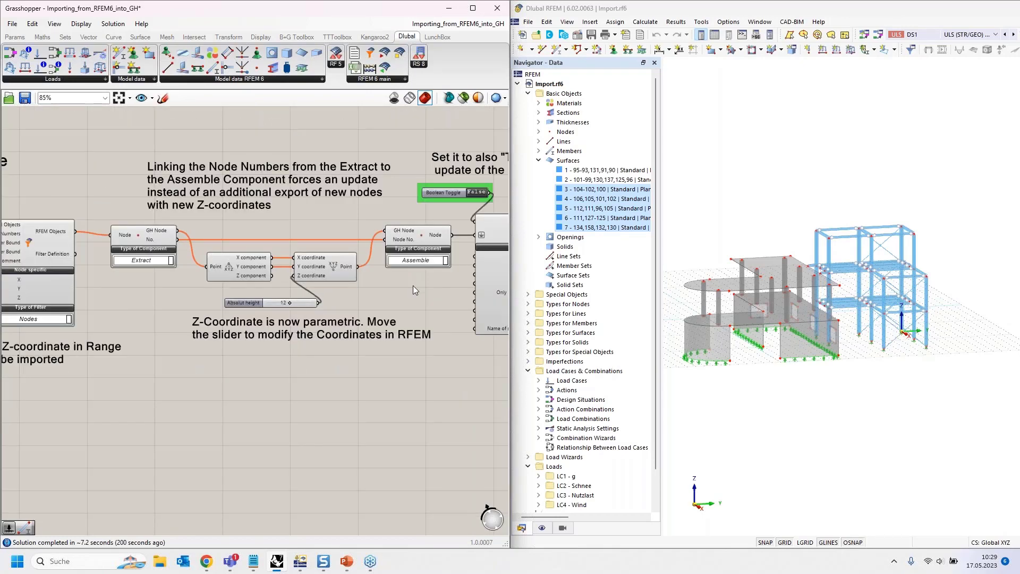
{"action": "right_click_drag", "start_coordinate": [413, 285], "coordinate": [342, 281]}
{"action": "left_click", "coordinate": [272, 272]}
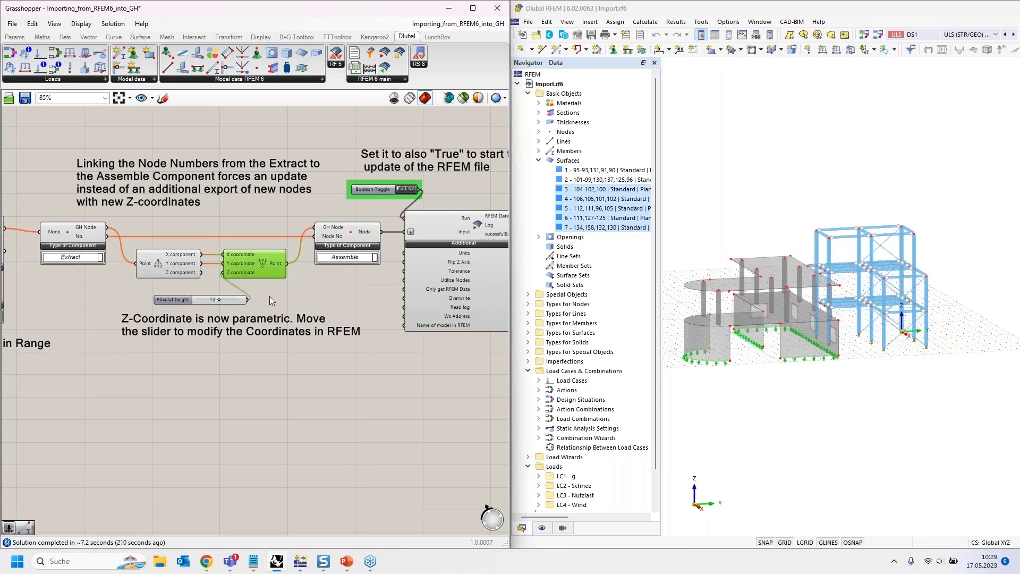
{"action": "scroll", "coordinate": [304, 279], "scroll_direction": "up", "scroll_amount": 2}
{"action": "left_click", "coordinate": [304, 279]}
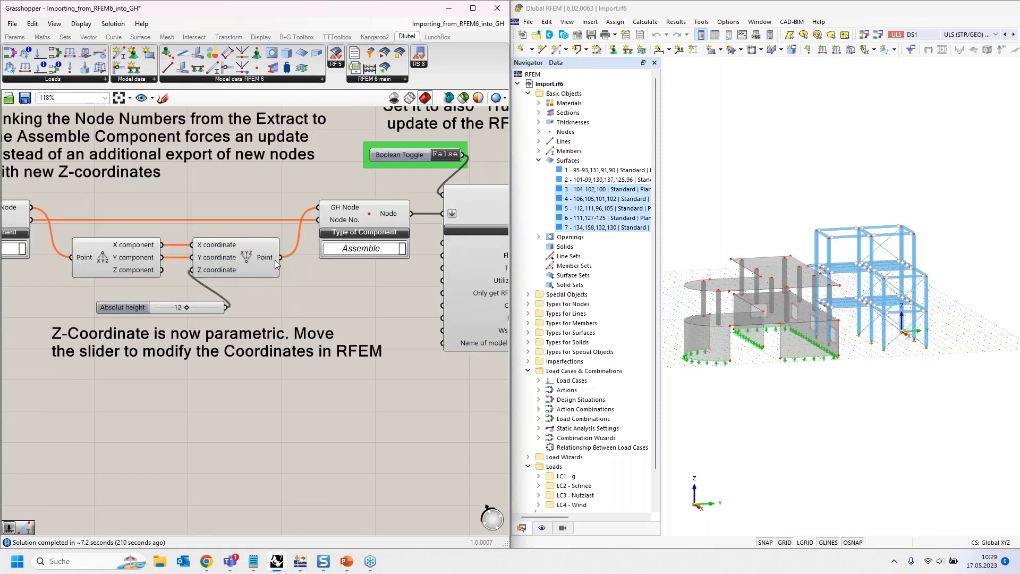
{"action": "left_click", "coordinate": [374, 213]}
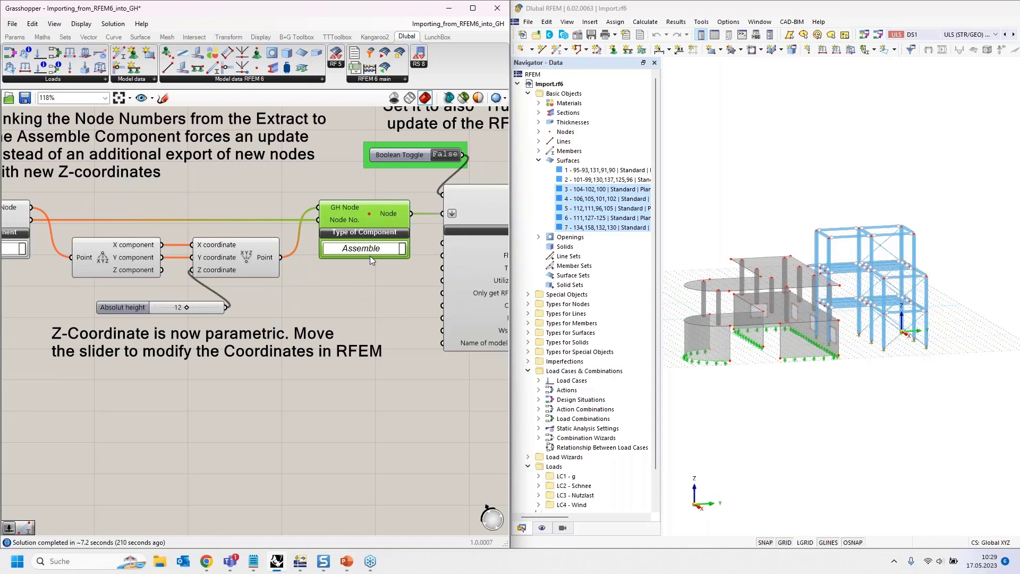
{"action": "scroll", "coordinate": [370, 256], "scroll_direction": "down", "scroll_amount": 1}
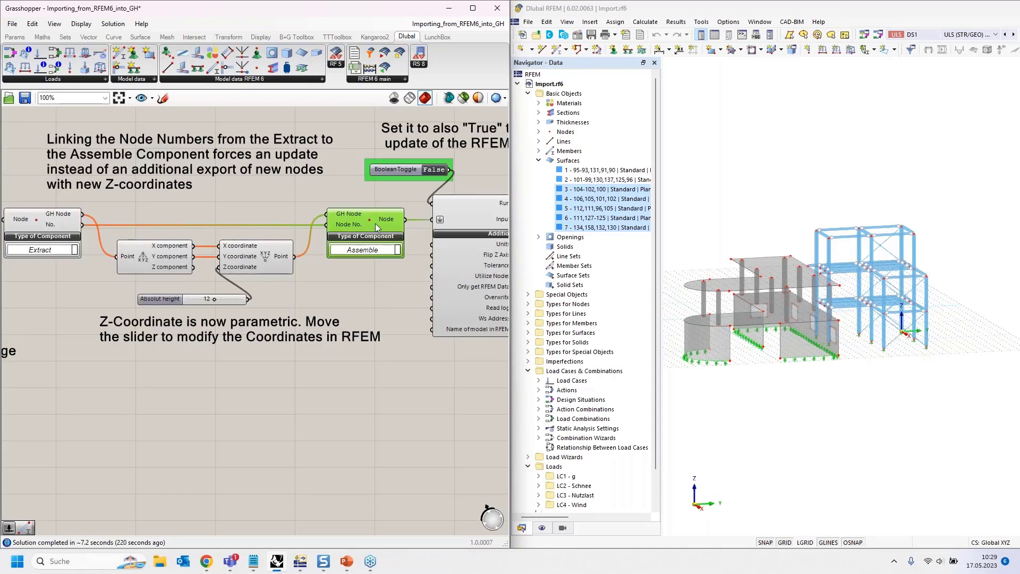
{"action": "left_click", "coordinate": [280, 261]}
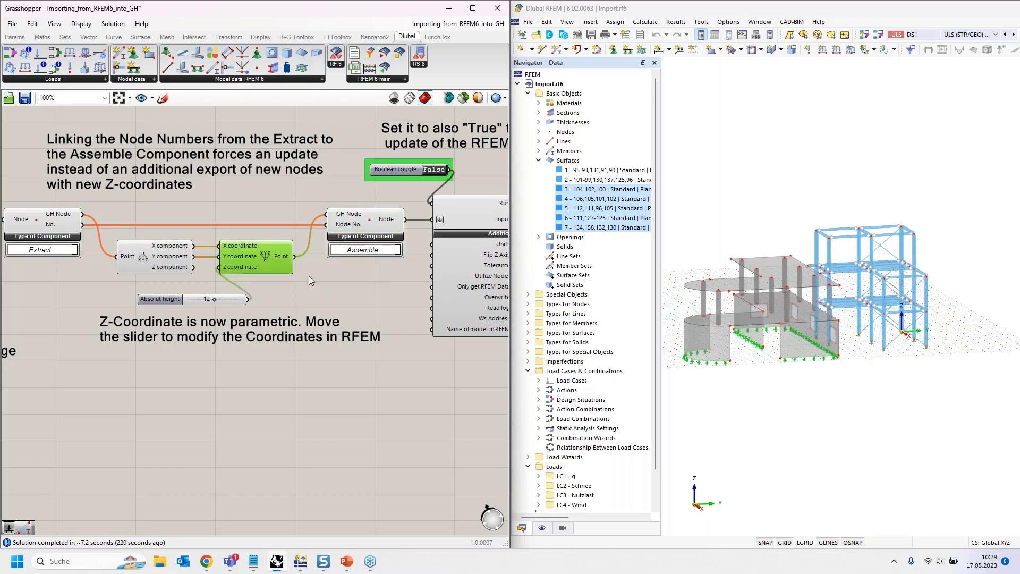
{"action": "scroll", "coordinate": [322, 278], "scroll_direction": "down", "scroll_amount": 5}
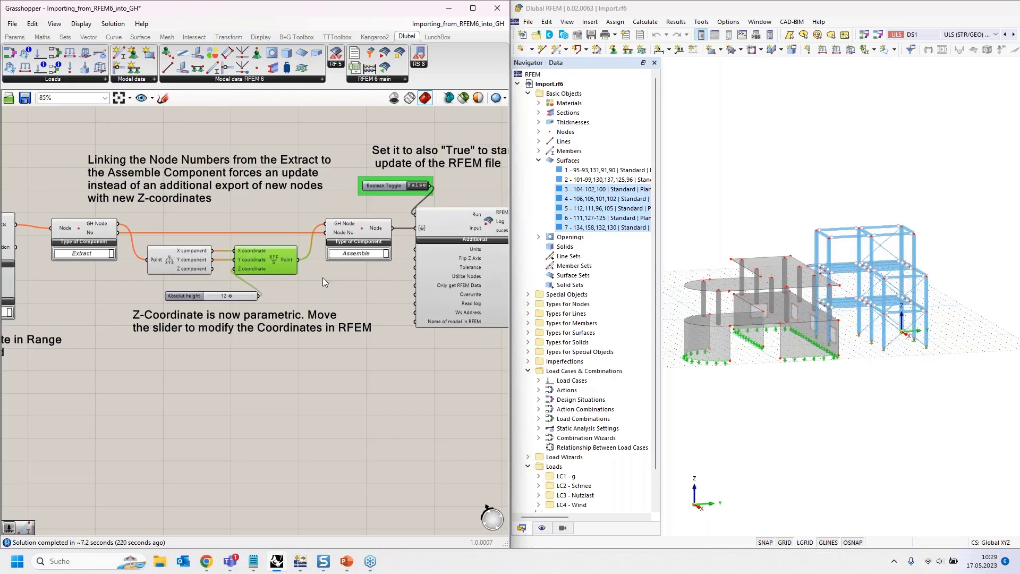
- Run the RFEM import by setting its Boolean Toggle to True, and inspect the Extract component's GH Node output
{"action": "right_click_drag", "start_coordinate": [249, 396], "coordinate": [261, 304]}
{"action": "scroll", "coordinate": [69, 257], "scroll_direction": "up", "scroll_amount": 5}
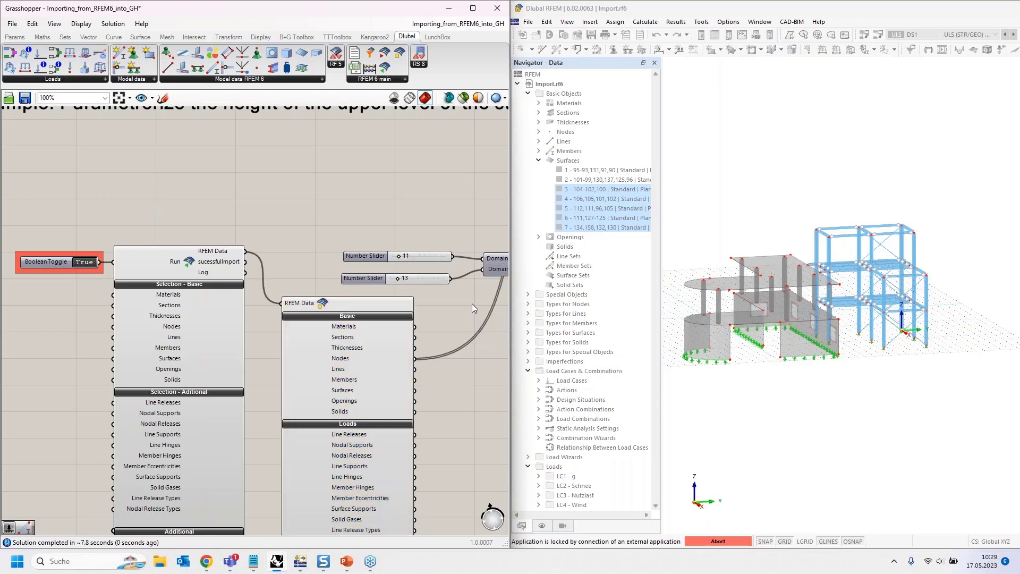
{"action": "right_click_drag", "start_coordinate": [472, 304], "coordinate": [329, 296]}
{"action": "right_click_drag", "start_coordinate": [151, 292], "coordinate": [2, 295]}
{"action": "right_click_drag", "start_coordinate": [336, 244], "coordinate": [203, 241]}
{"action": "mouse_move", "coordinate": [218, 175]}
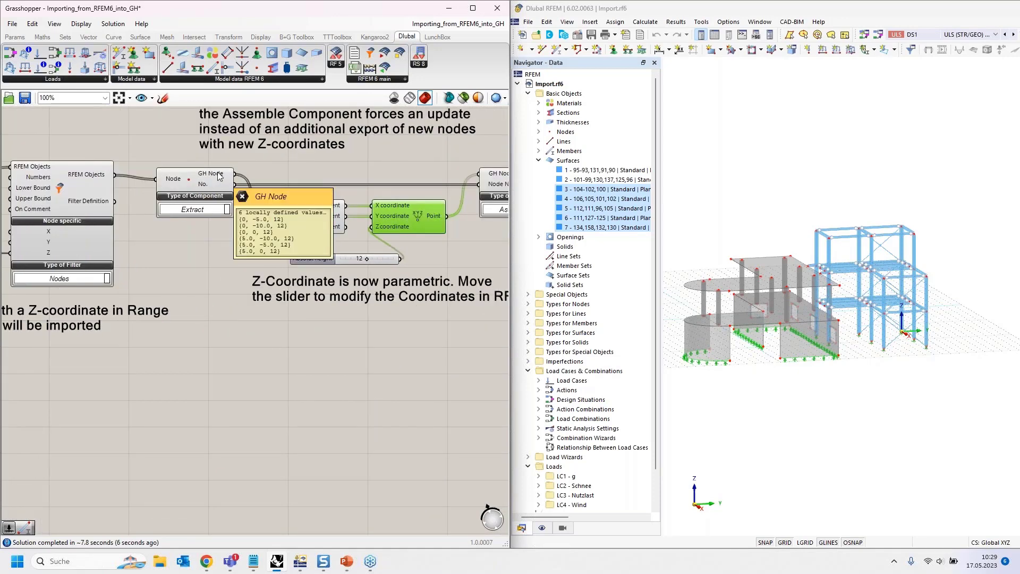
{"action": "right_click_drag", "start_coordinate": [376, 175], "coordinate": [216, 184]}
{"action": "mouse_move", "coordinate": [266, 222]}
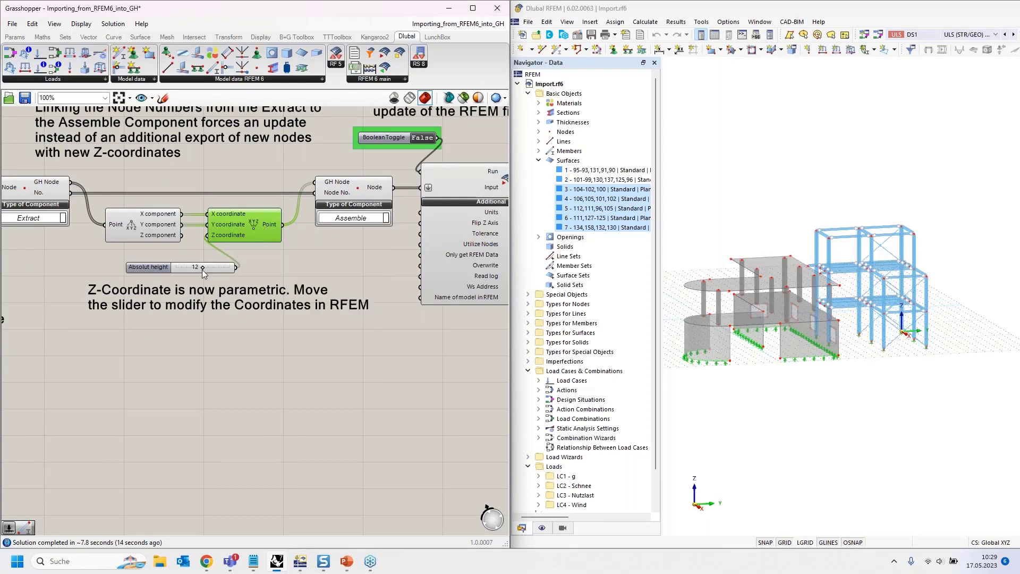
- Set the Absolut height slider to 11 for the Z coordinate of the new points
{"action": "mouse_move", "coordinate": [202, 269]}
{"action": "left_click_drag", "start_coordinate": [202, 269], "coordinate": [192, 272]}
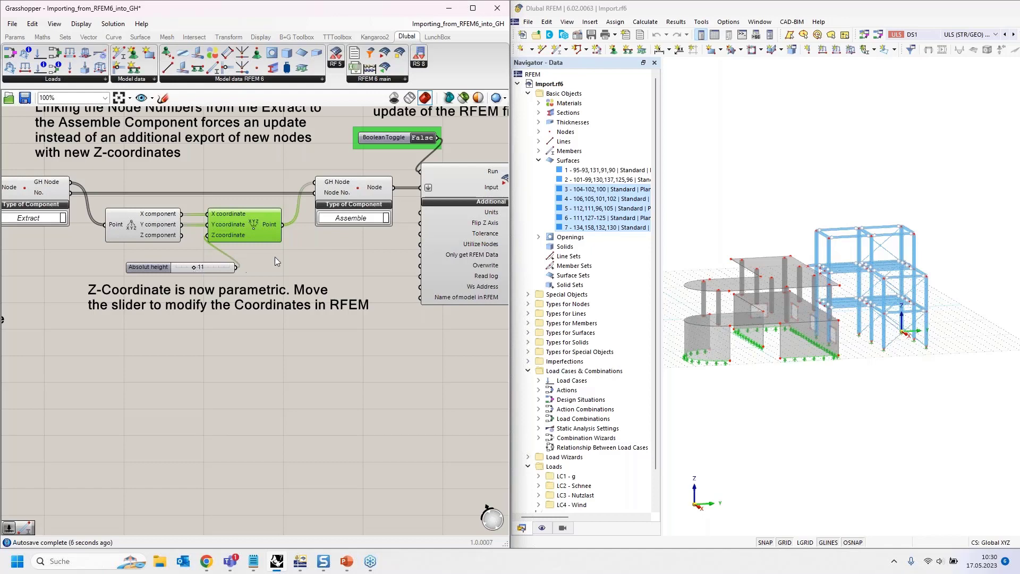
{"action": "right_click_drag", "start_coordinate": [386, 170], "coordinate": [308, 206]}
{"action": "scroll", "coordinate": [278, 234], "scroll_direction": "up", "scroll_amount": 2}
{"action": "scroll", "coordinate": [277, 229], "scroll_direction": "down", "scroll_amount": 2}
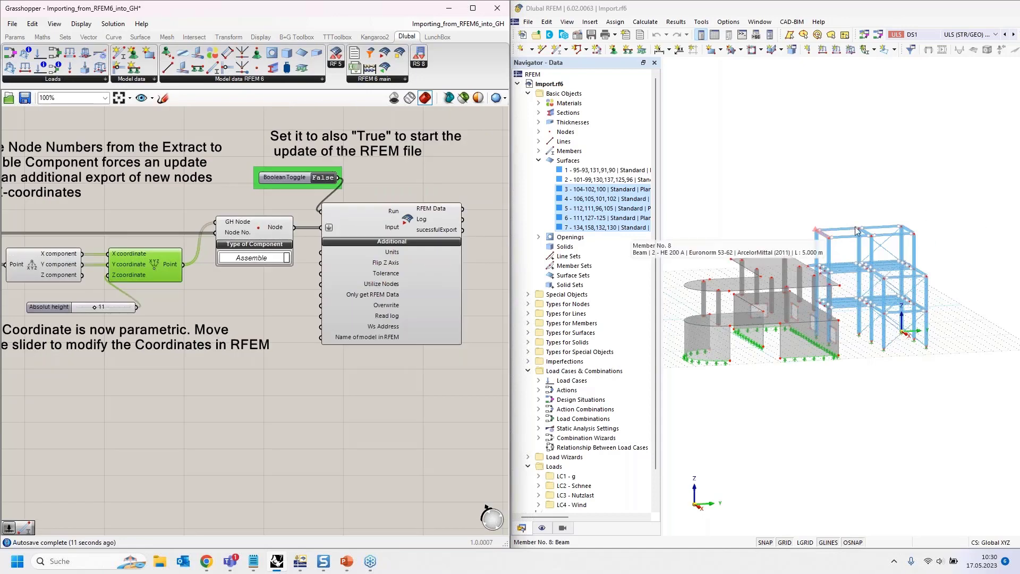
- Add a Boolean Toggle set to False and connect it to the export component's Overwrite input, placing it beside the component
{"action": "left_click", "coordinate": [222, 298]}
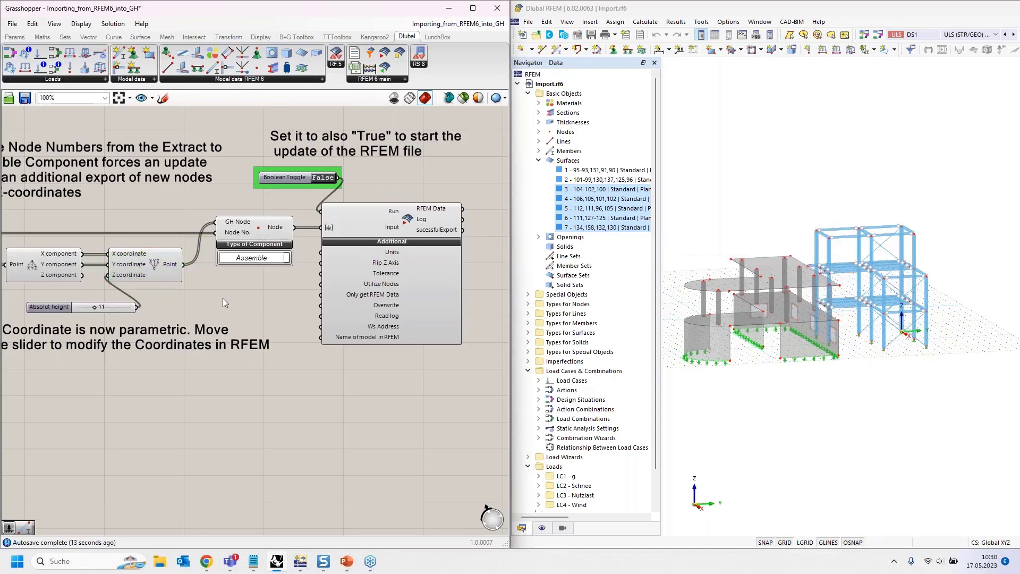
{"action": "double_click", "coordinate": [222, 298]}
{"action": "type", "text": "bool"}
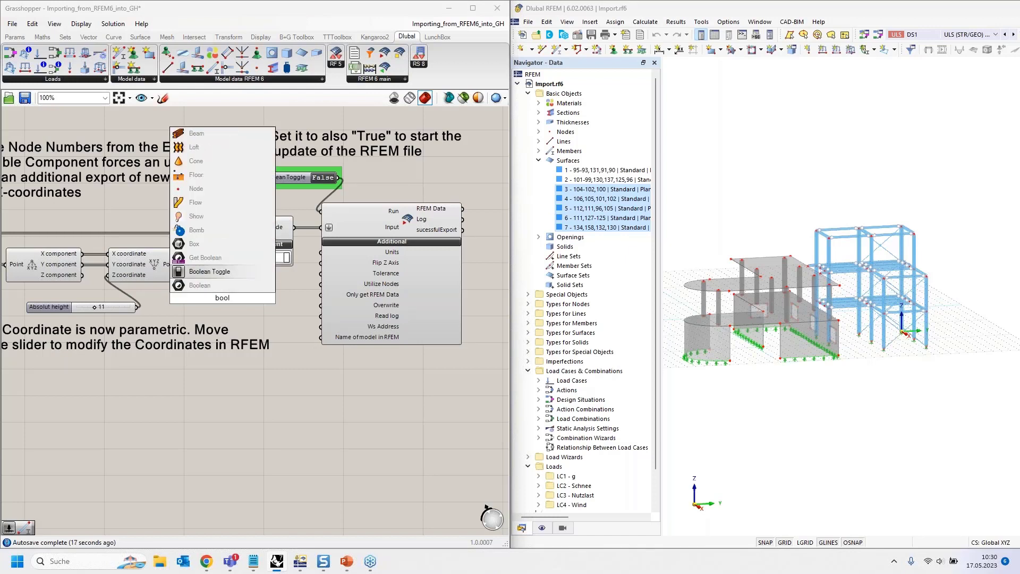
{"action": "key", "text": "Return"}
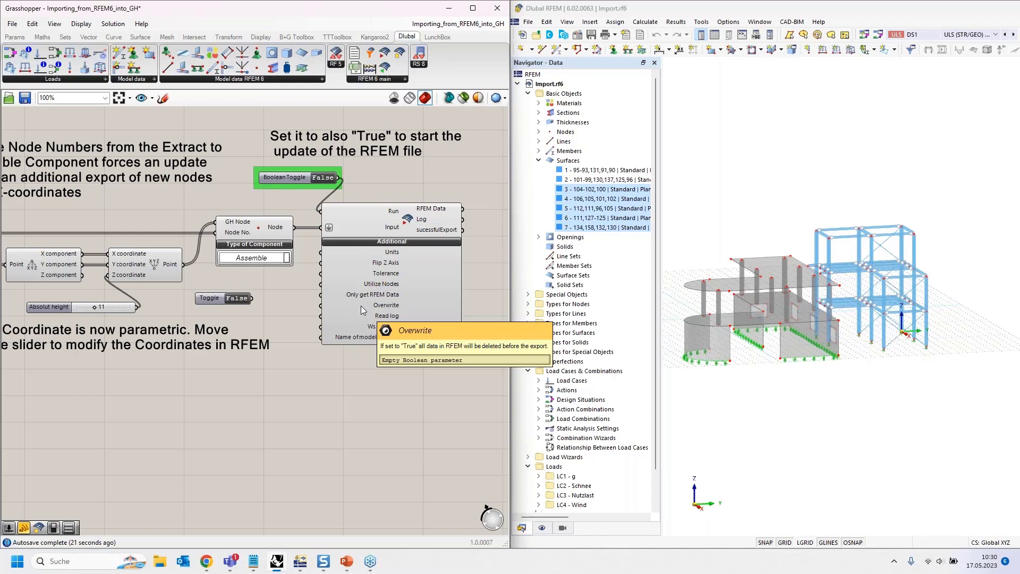
{"action": "left_click_drag", "start_coordinate": [252, 298], "coordinate": [321, 306]}
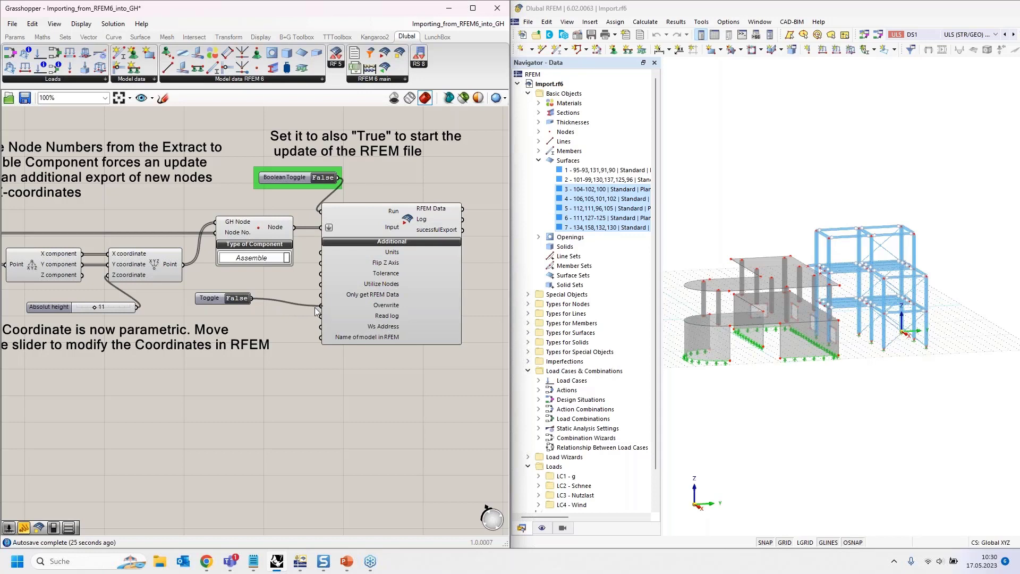
{"action": "left_click_drag", "start_coordinate": [216, 301], "coordinate": [251, 309]}
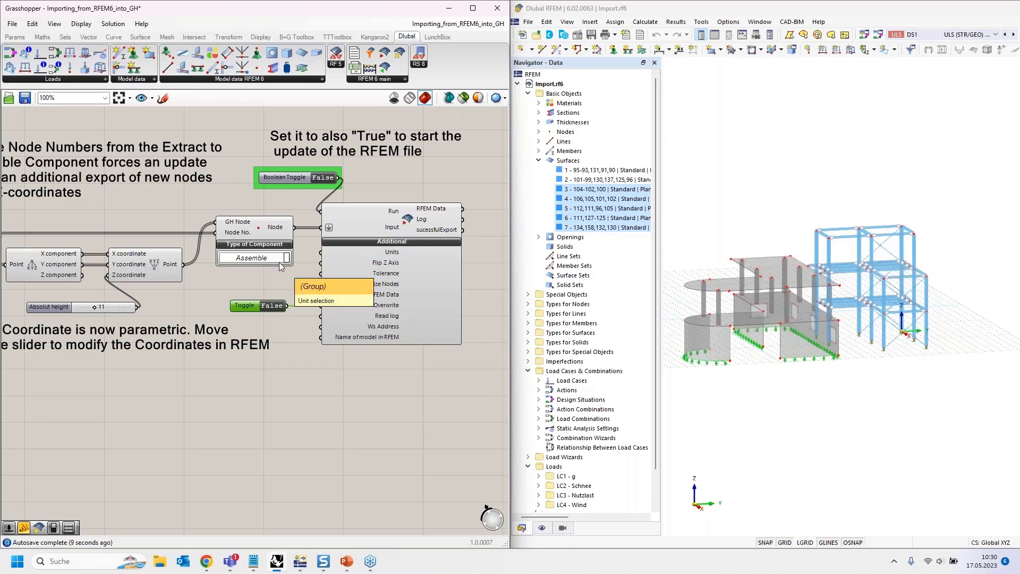
- Examine how the new points and the extracted node numbers reach the Assemble component's GH Node and Node No. inputs
{"action": "scroll", "coordinate": [285, 295], "scroll_direction": "up", "scroll_amount": 2}
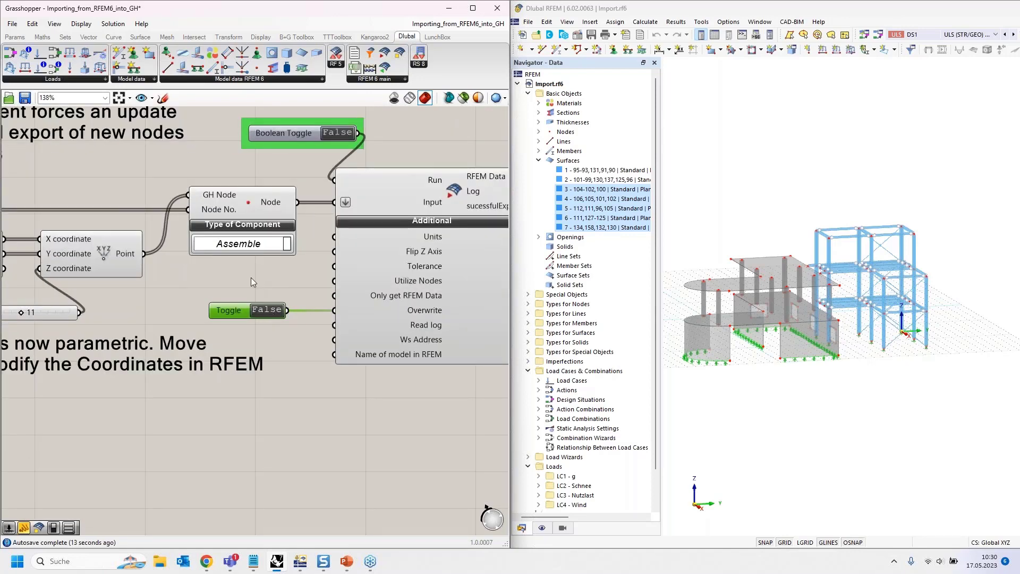
{"action": "scroll", "coordinate": [251, 277], "scroll_direction": "down", "scroll_amount": 1}
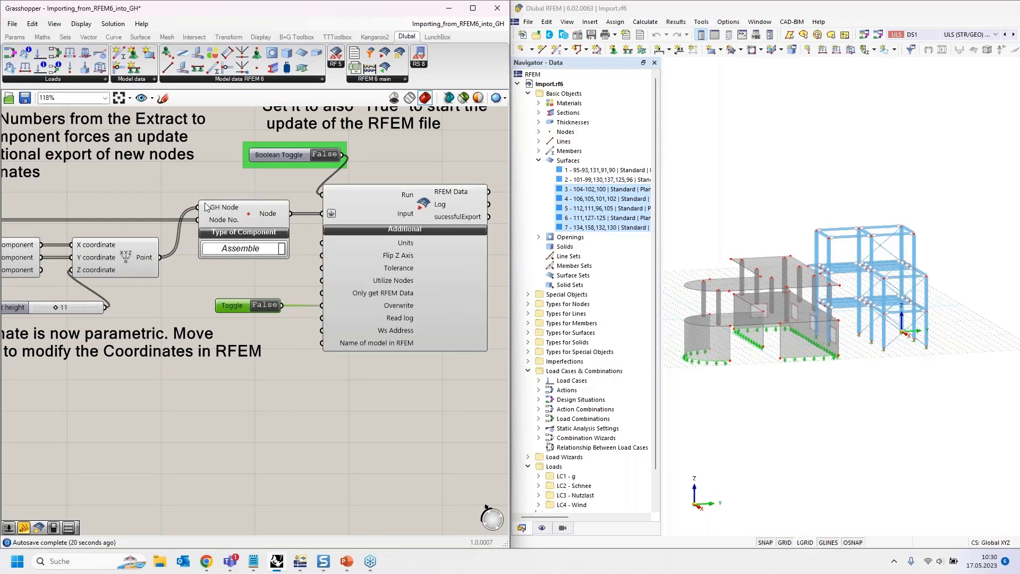
{"action": "left_click", "coordinate": [145, 258]}
{"action": "left_click", "coordinate": [250, 219]}
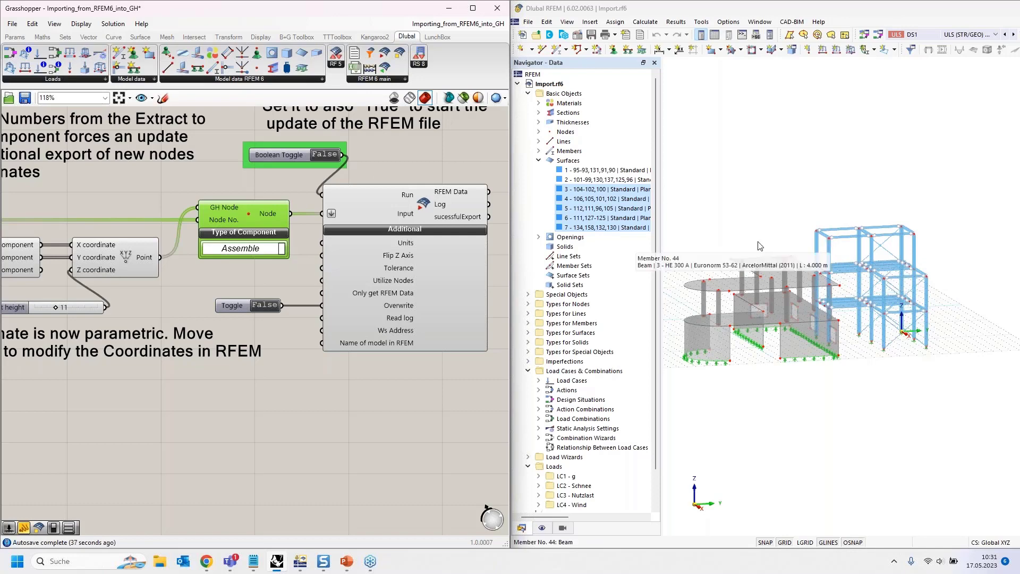
{"action": "scroll", "coordinate": [450, 221], "scroll_direction": "down", "scroll_amount": 2}
{"action": "scroll", "coordinate": [450, 221], "scroll_direction": "down", "scroll_amount": 1}
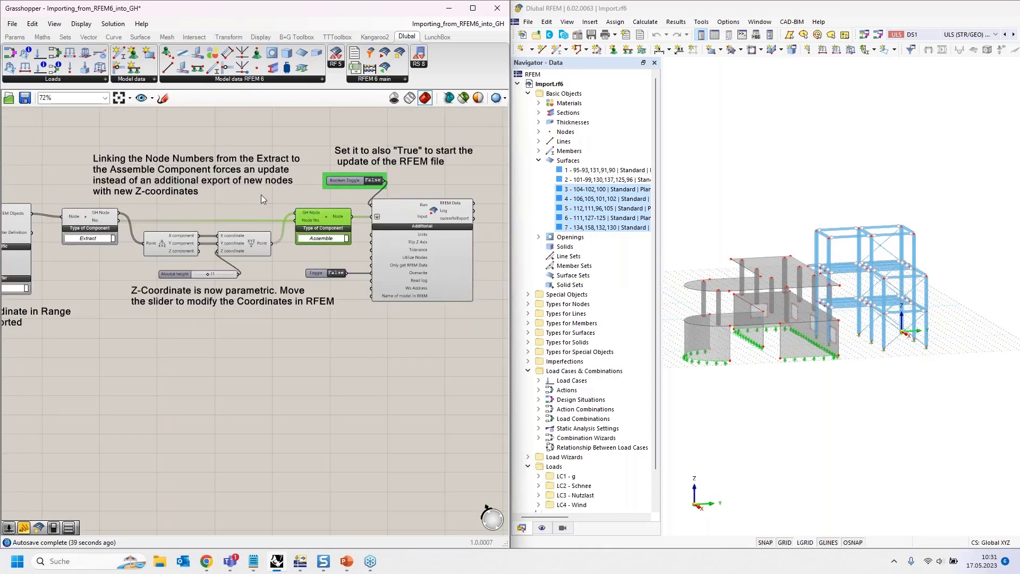
{"action": "scroll", "coordinate": [92, 219], "scroll_direction": "up", "scroll_amount": 2}
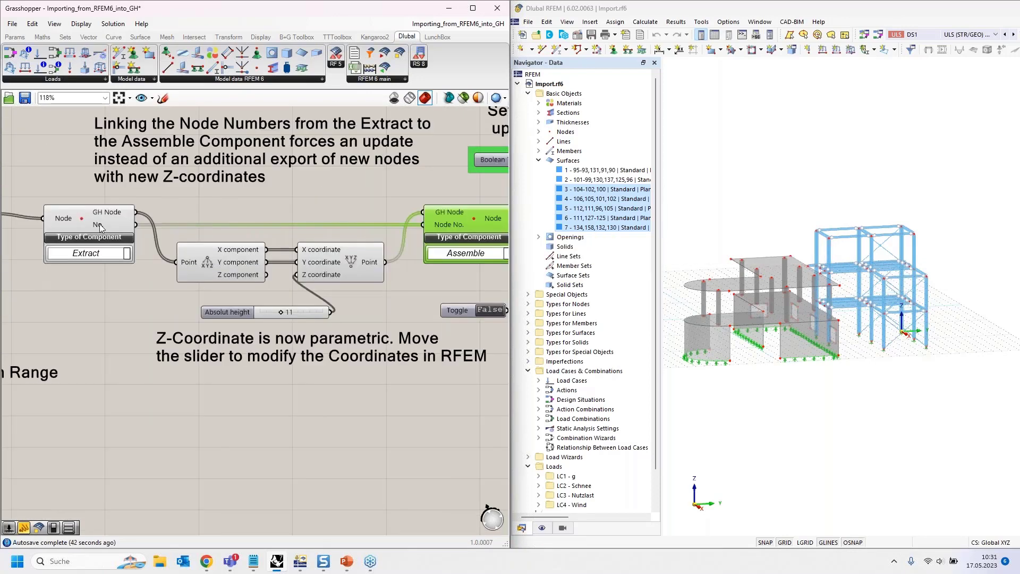
{"action": "mouse_move", "coordinate": [100, 225]}
{"action": "right_click_drag", "start_coordinate": [267, 205], "coordinate": [130, 200]}
{"action": "mouse_move", "coordinate": [305, 221]}
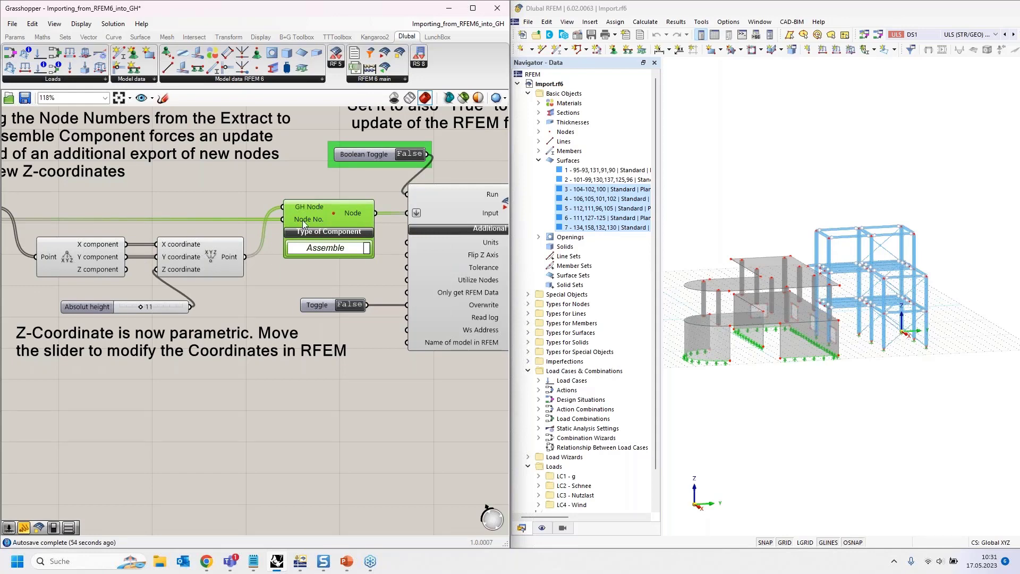
{"action": "right_click_drag", "start_coordinate": [167, 193], "coordinate": [275, 188]}
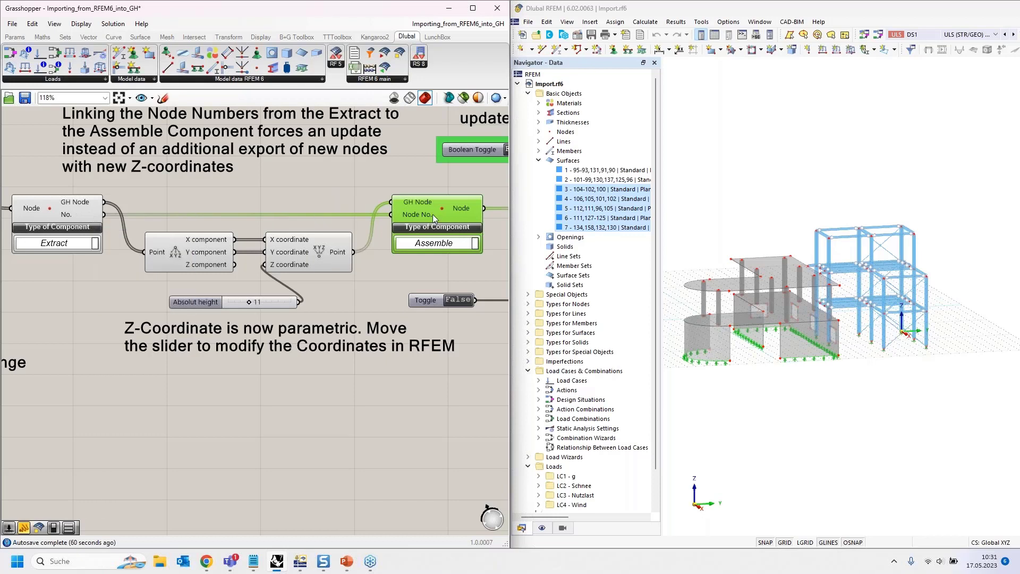
- Set the export component's Run toggle to True to update the nodes in the RFEM model
{"action": "right_click_drag", "start_coordinate": [358, 195], "coordinate": [65, 221]}
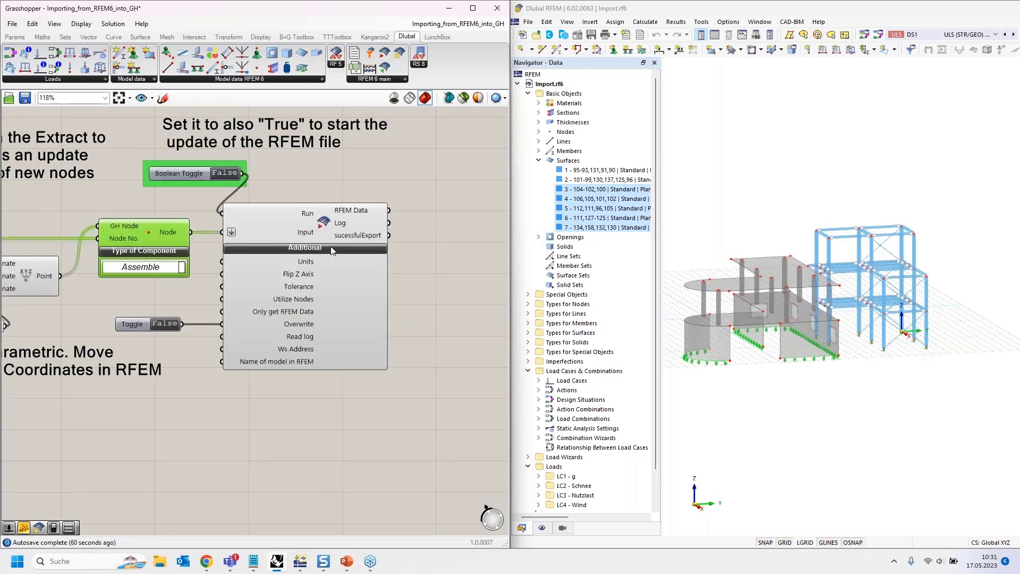
{"action": "right_click_drag", "start_coordinate": [296, 199], "coordinate": [312, 226]}
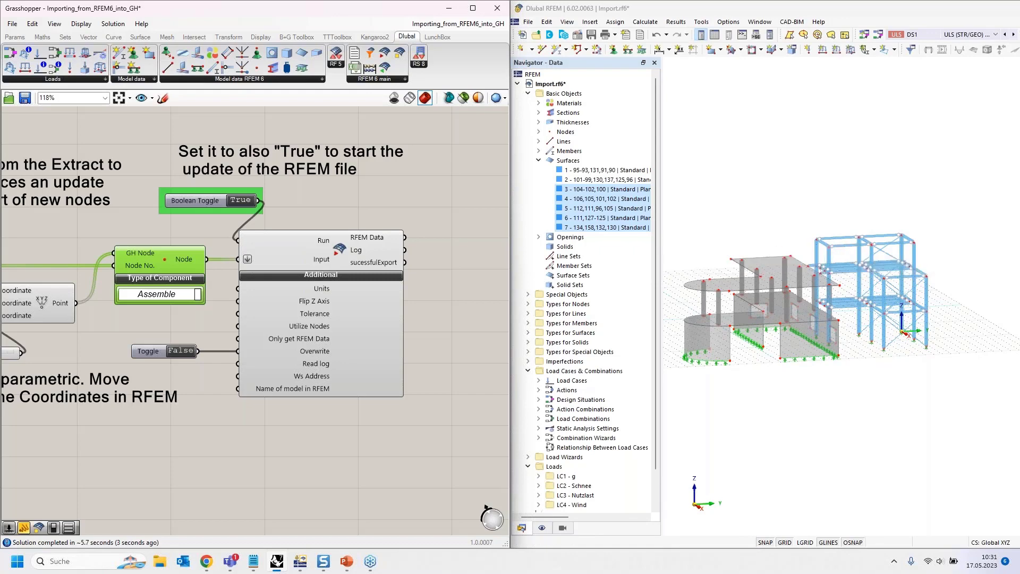
- Set the Absolut height slider to 13 to raise the steel structure's upper level in RFEM
{"action": "scroll", "coordinate": [409, 216], "scroll_direction": "down", "scroll_amount": 2}
{"action": "scroll", "coordinate": [47, 323], "scroll_direction": "up", "scroll_amount": 4}
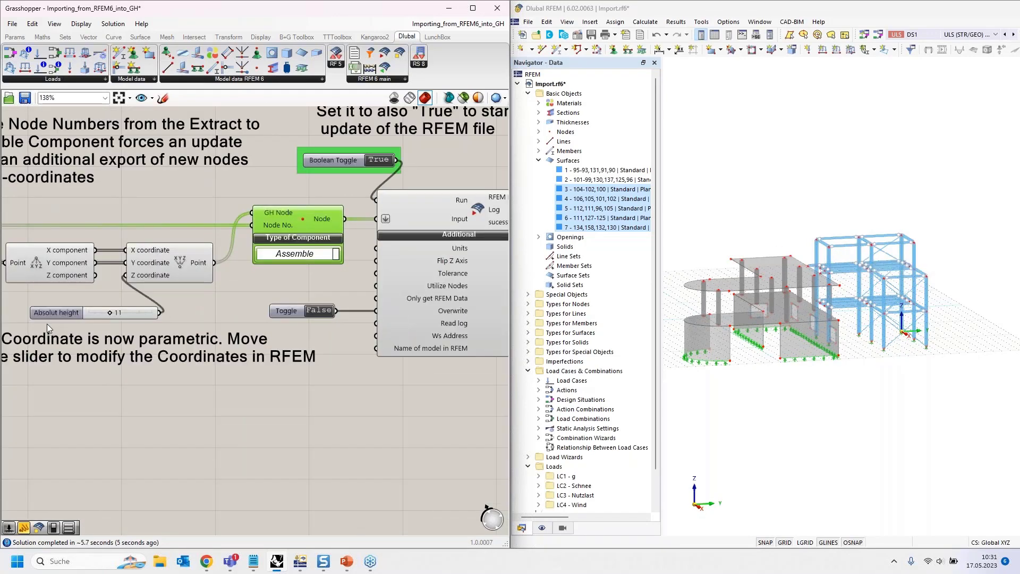
{"action": "scroll", "coordinate": [327, 208], "scroll_direction": "down", "scroll_amount": 3}
{"action": "scroll", "coordinate": [154, 304], "scroll_direction": "up", "scroll_amount": 2}
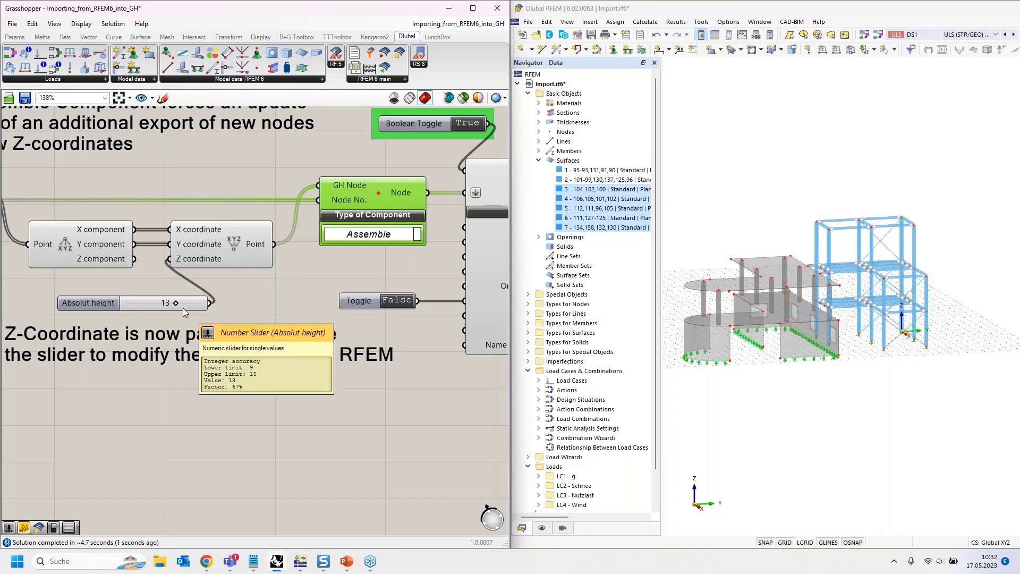
- Set the Run toggles of the export and import components back to False
{"action": "scroll", "coordinate": [183, 308], "scroll_direction": "down", "scroll_amount": 3}
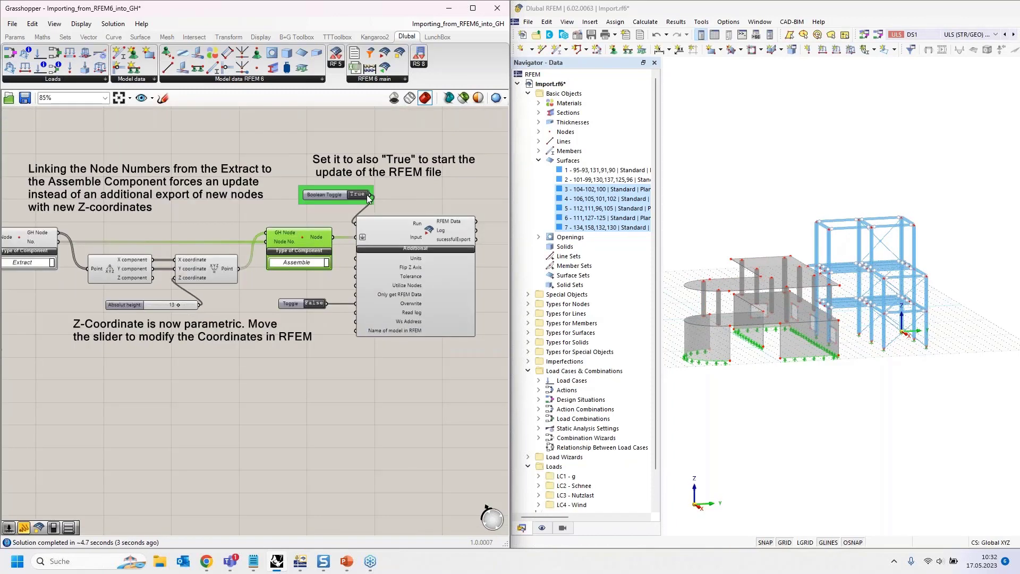
{"action": "scroll", "coordinate": [441, 186], "scroll_direction": "down", "scroll_amount": 5}
{"action": "scroll", "coordinate": [59, 231], "scroll_direction": "up", "scroll_amount": 5}
{"action": "scroll", "coordinate": [113, 196], "scroll_direction": "down", "scroll_amount": 4}
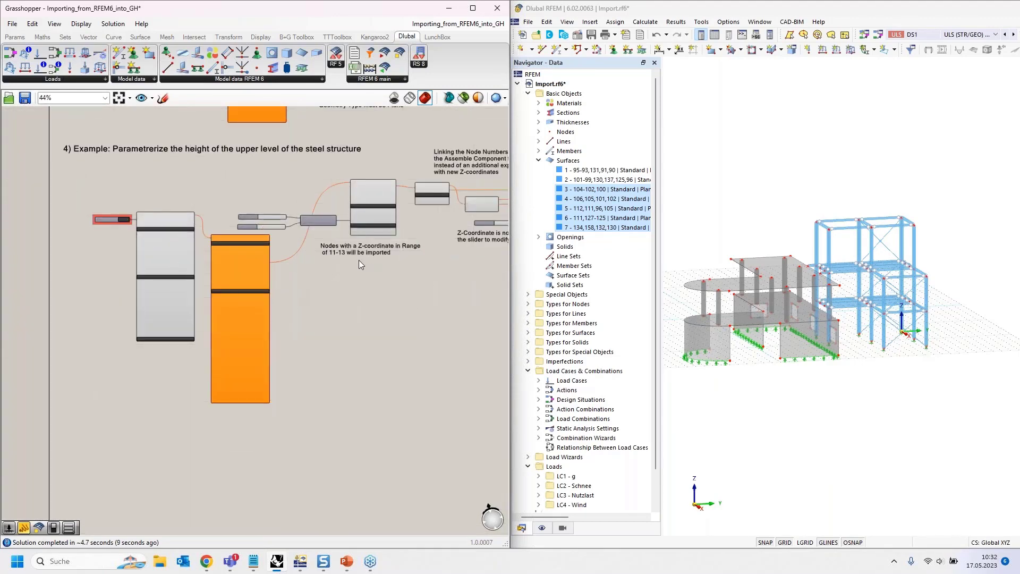
{"action": "scroll", "coordinate": [332, 265], "scroll_direction": "up", "scroll_amount": 3}
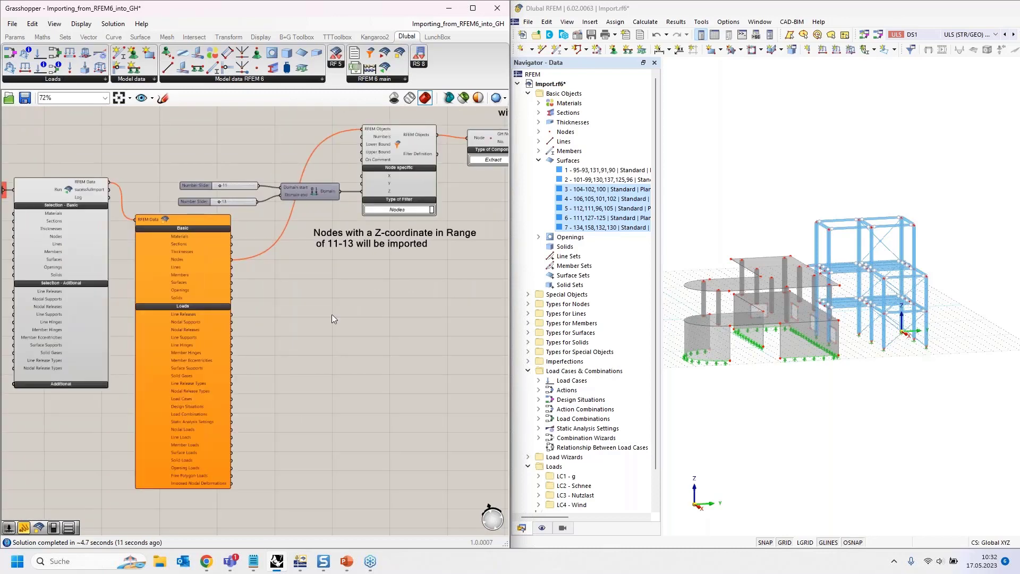
- Close the Importing_from_RFEM6_into_GH definition in Grasshopper without saving its changes
{"action": "right_click_drag", "start_coordinate": [469, 285], "coordinate": [124, 344]}
{"action": "scroll", "coordinate": [255, 221], "scroll_direction": "up", "scroll_amount": 1}
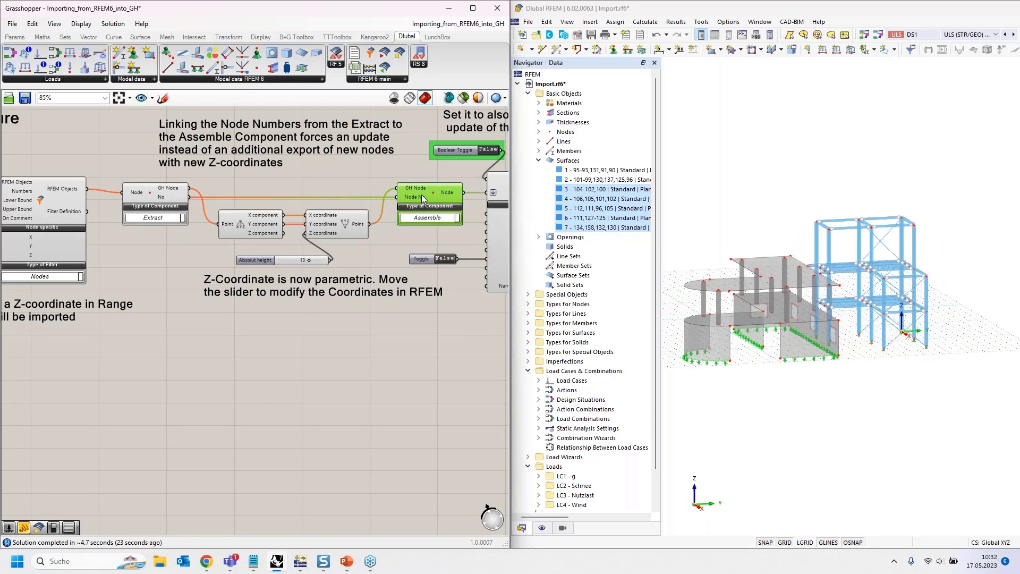
{"action": "right_click_drag", "start_coordinate": [458, 227], "coordinate": [365, 238]}
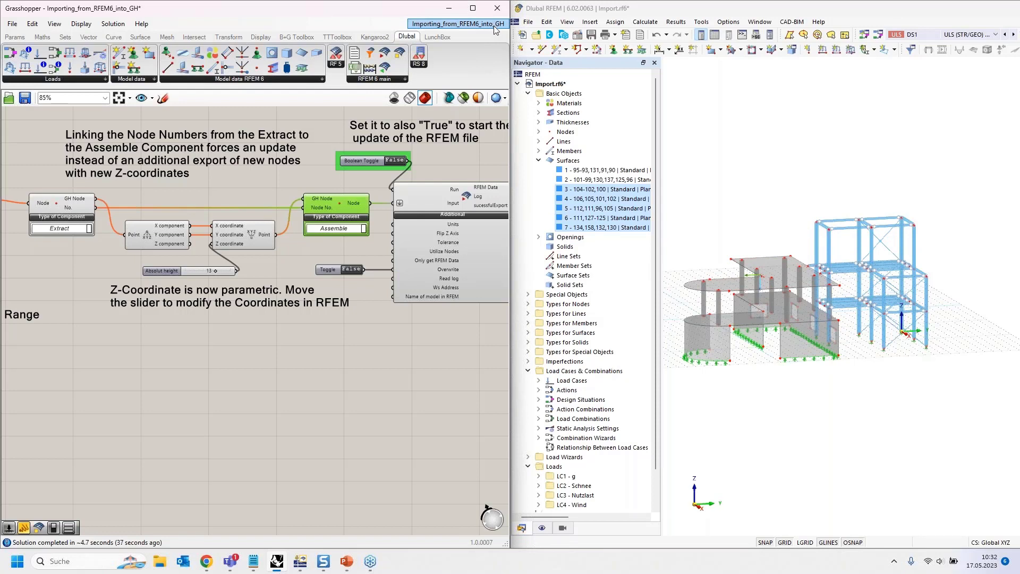
{"action": "mouse_move", "coordinate": [493, 26]}
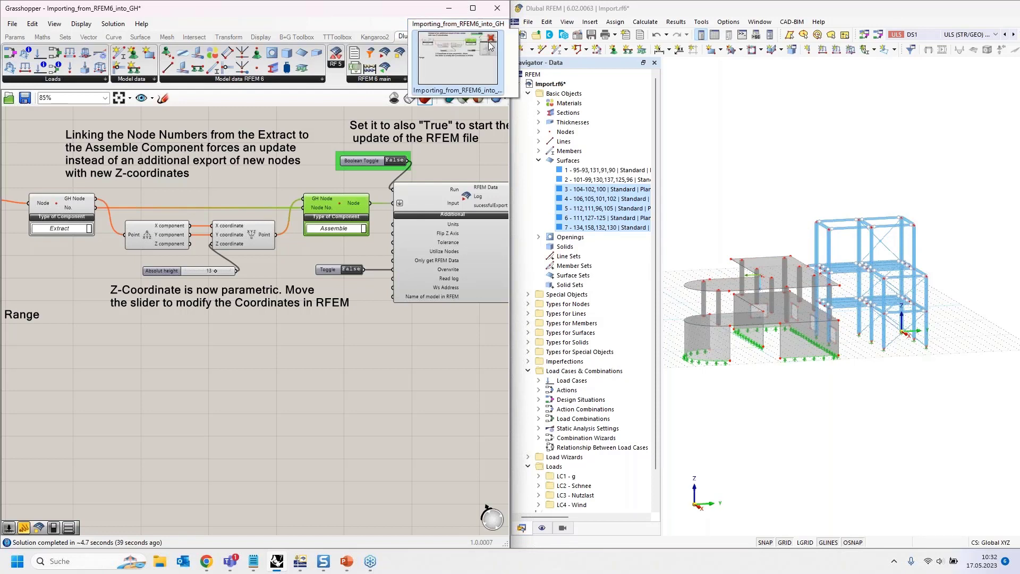
{"action": "left_click", "coordinate": [491, 39]}
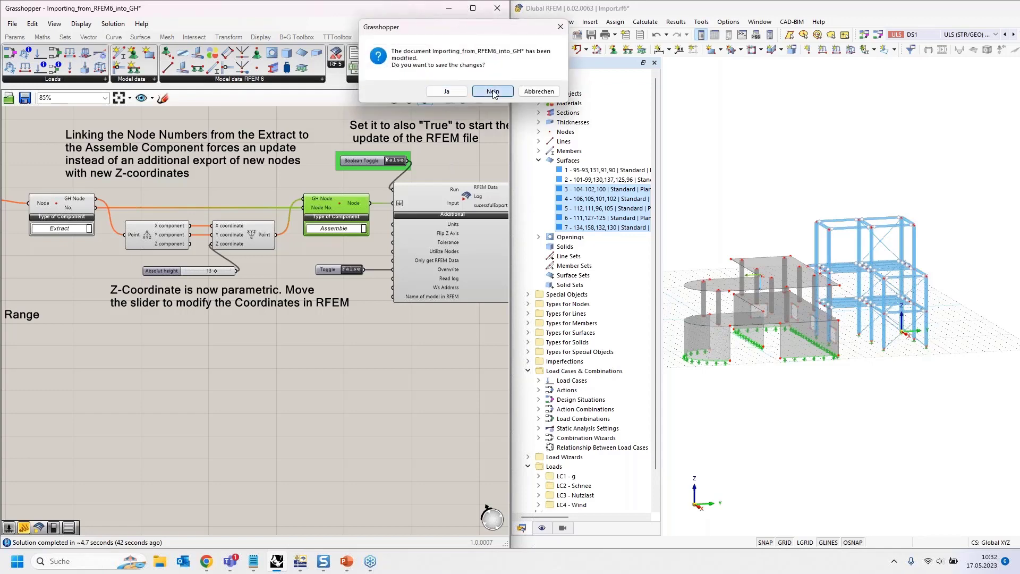
{"action": "left_click", "coordinate": [490, 92]}
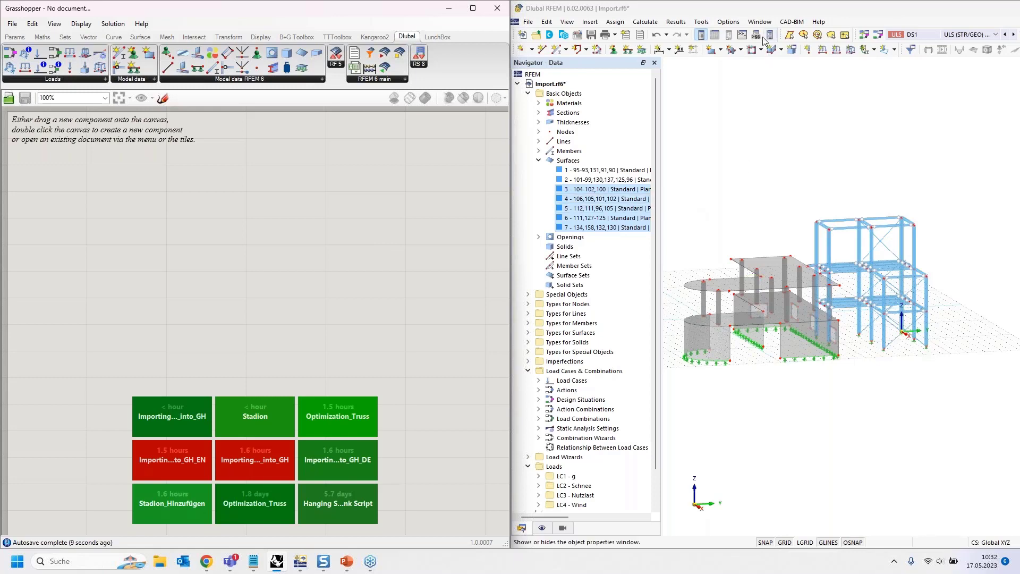
- Close the Import.rf6 model in RFEM
{"action": "left_click_drag", "start_coordinate": [767, 10], "coordinate": [1019, 212]}
{"action": "left_click", "coordinate": [1014, 22]}
{"action": "left_click", "coordinate": [811, 326]}
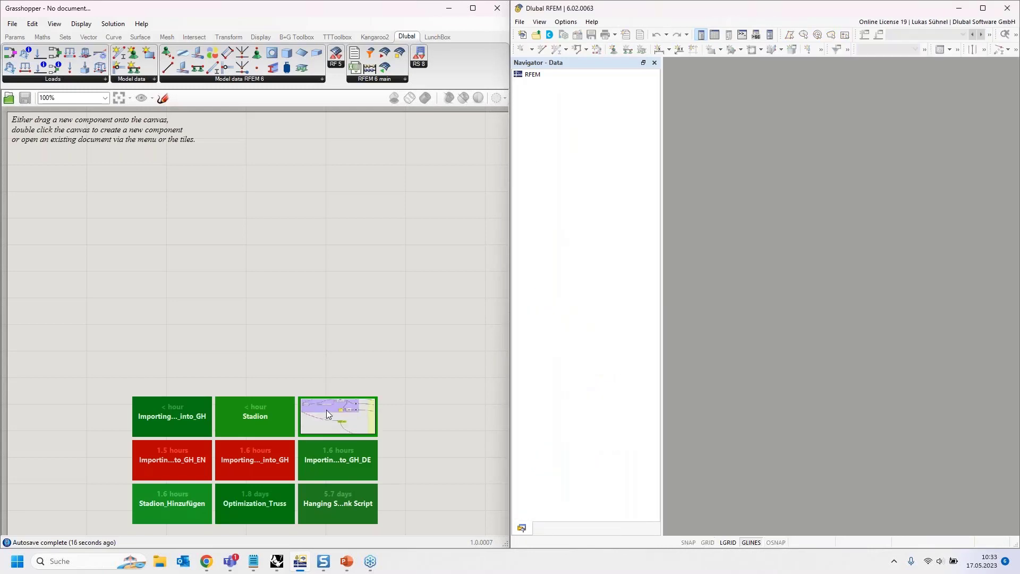
- Open the recent Optimization_Truss definition in Grasshopper
{"action": "left_click", "coordinate": [333, 406]}
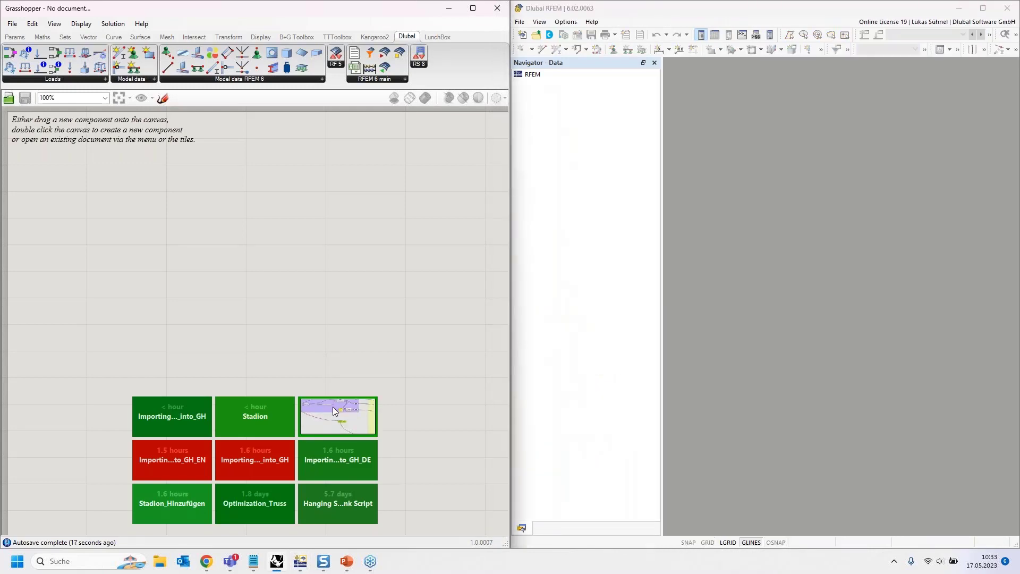
{"action": "double_click", "coordinate": [333, 406]}
{"action": "scroll", "coordinate": [322, 341], "scroll_direction": "down", "scroll_amount": 2}
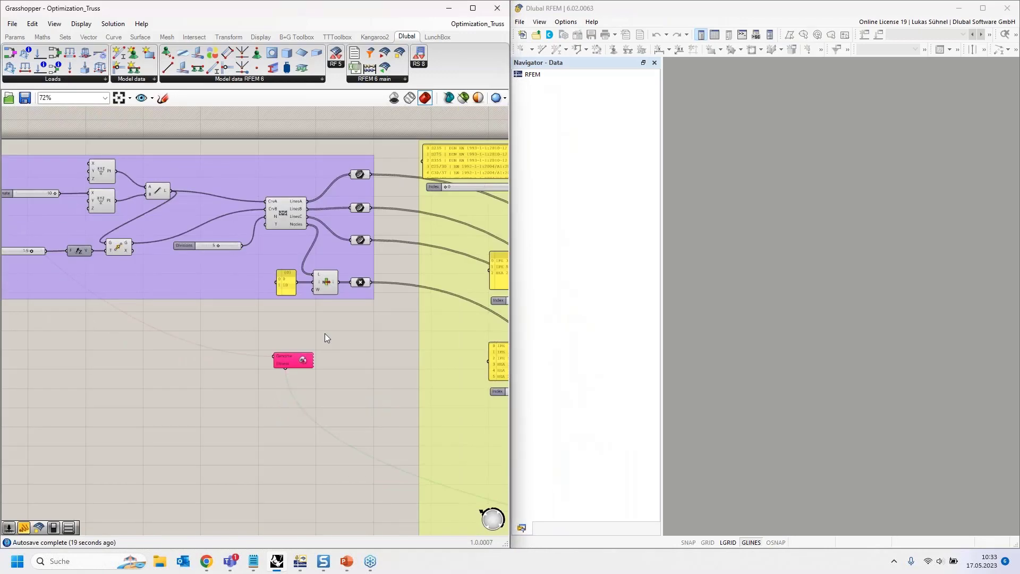
{"action": "left_click", "coordinate": [324, 333]}
{"action": "scroll", "coordinate": [330, 334], "scroll_direction": "down", "scroll_amount": 3}
{"action": "right_click_drag", "start_coordinate": [360, 340], "coordinate": [248, 293]}
{"action": "scroll", "coordinate": [34, 205], "scroll_direction": "up", "scroll_amount": 4}
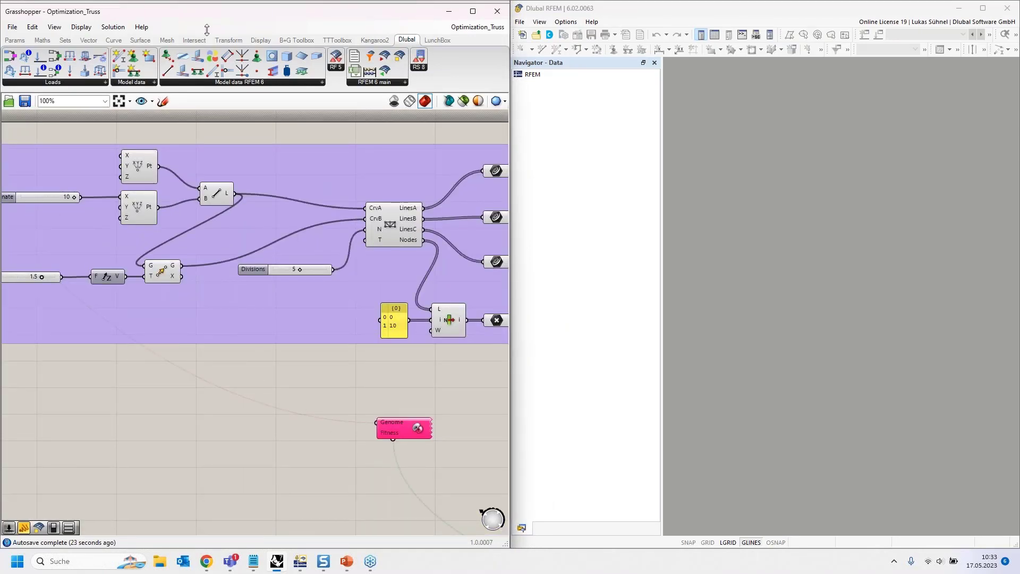
- Arrange the Grasshopper window side by side with the Rhino window that shows the truss geometry
{"action": "left_click_drag", "start_coordinate": [186, 11], "coordinate": [186, 37]}
{"action": "left_click_drag", "start_coordinate": [404, 36], "coordinate": [1019, 181]}
{"action": "left_click", "coordinate": [290, 324]}
- Examine the 2D Truss component from LunchBox and how its edge curves, Divisions slider and line outputs are connected
{"action": "scroll", "coordinate": [292, 325], "scroll_direction": "up", "scroll_amount": 5}
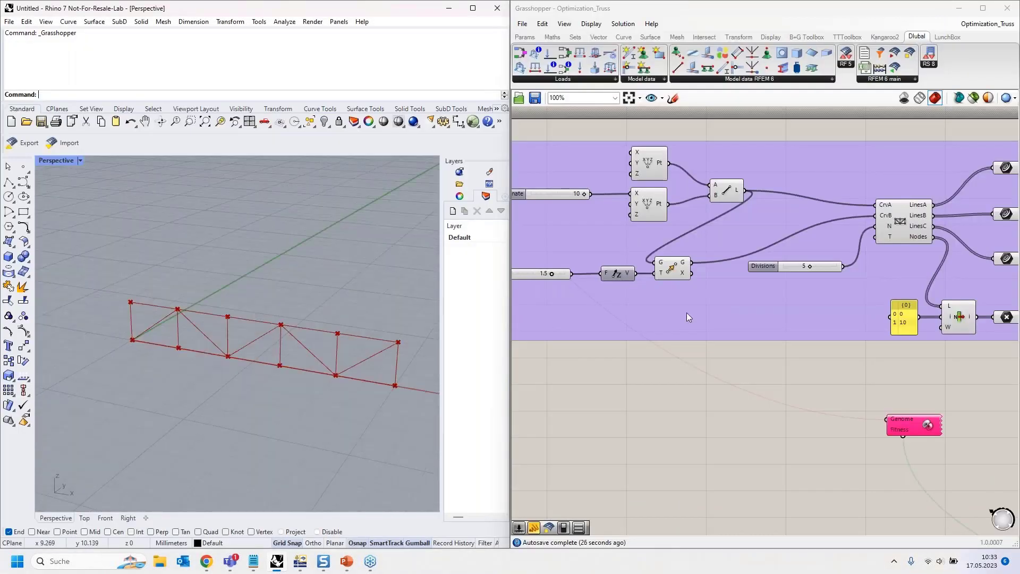
{"action": "scroll", "coordinate": [739, 354], "scroll_direction": "down", "scroll_amount": 1}
{"action": "scroll", "coordinate": [999, 239], "scroll_direction": "up", "scroll_amount": 3}
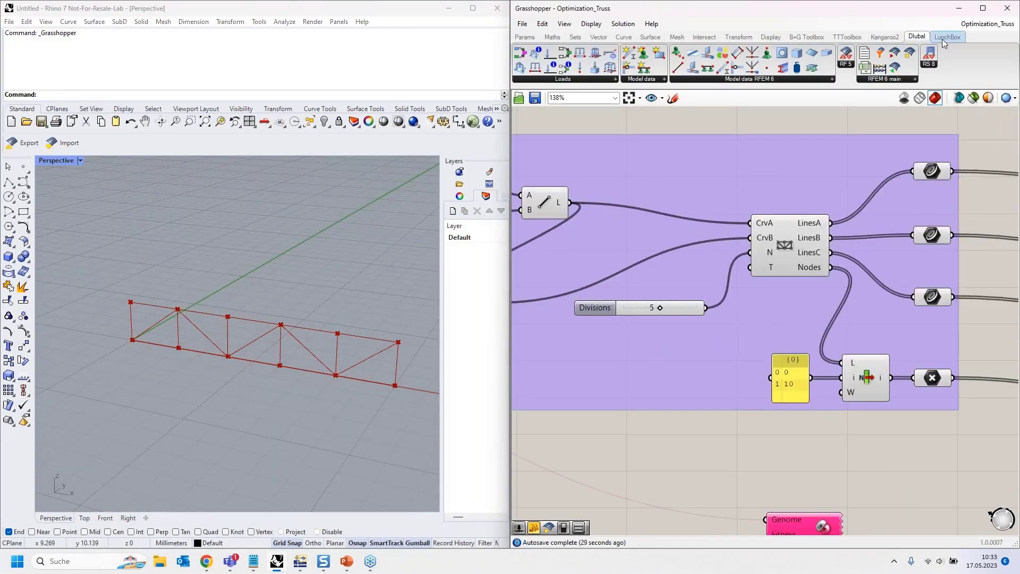
{"action": "left_click", "coordinate": [943, 38]}
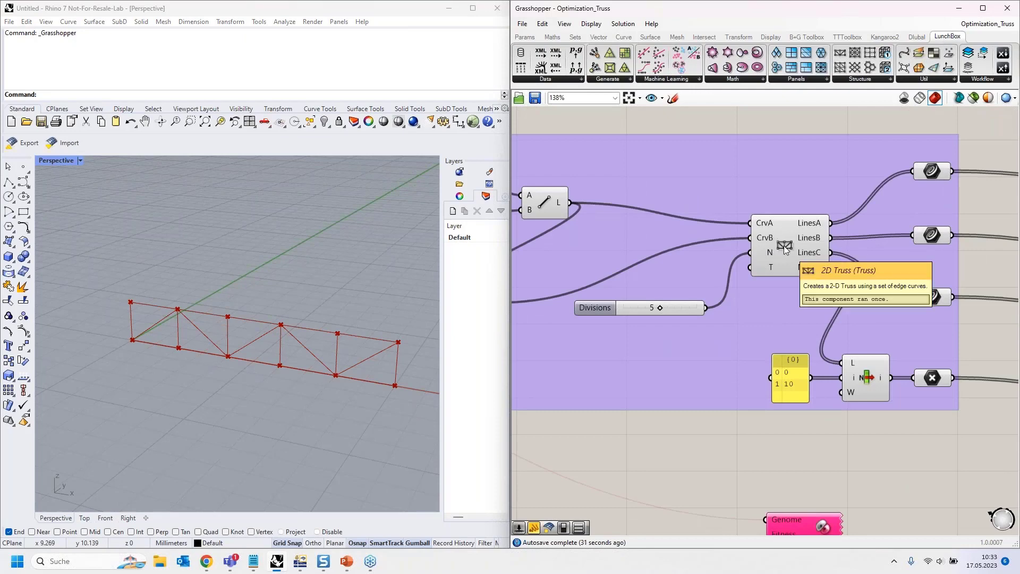
{"action": "scroll", "coordinate": [805, 302], "scroll_direction": "down", "scroll_amount": 1}
{"action": "scroll", "coordinate": [805, 301], "scroll_direction": "down", "scroll_amount": 1}
{"action": "right_click_drag", "start_coordinate": [687, 444], "coordinate": [706, 407]}
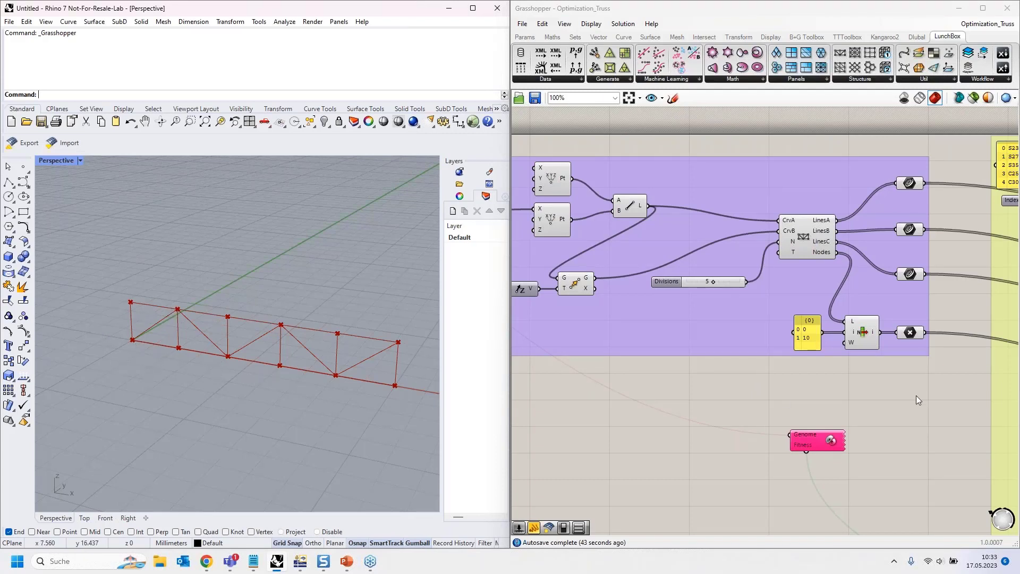
{"action": "left_click", "coordinate": [942, 403]}
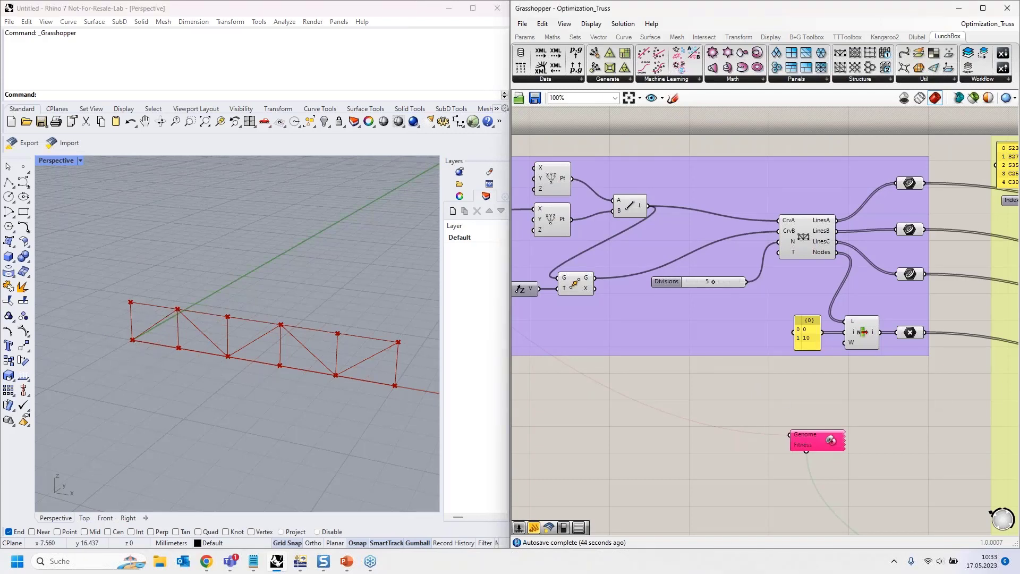
- Examine the components that assemble the truss's material, sections, members and nodal supports in the yellow-green group
{"action": "right_click_drag", "start_coordinate": [917, 397], "coordinate": [513, 384]}
{"action": "scroll", "coordinate": [569, 279], "scroll_direction": "down", "scroll_amount": 2}
{"action": "right_click_drag", "start_coordinate": [573, 277], "coordinate": [465, 214]}
{"action": "scroll", "coordinate": [799, 314], "scroll_direction": "down", "scroll_amount": 3}
{"action": "right_click_drag", "start_coordinate": [964, 465], "coordinate": [843, 363]}
{"action": "scroll", "coordinate": [843, 363], "scroll_direction": "up", "scroll_amount": 5}
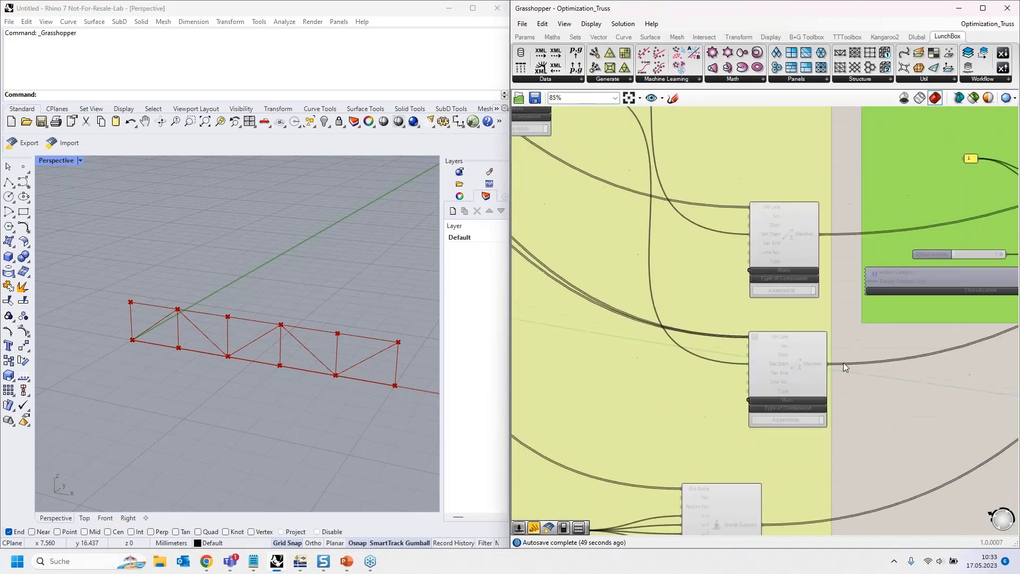
{"action": "scroll", "coordinate": [873, 416], "scroll_direction": "down", "scroll_amount": 5}
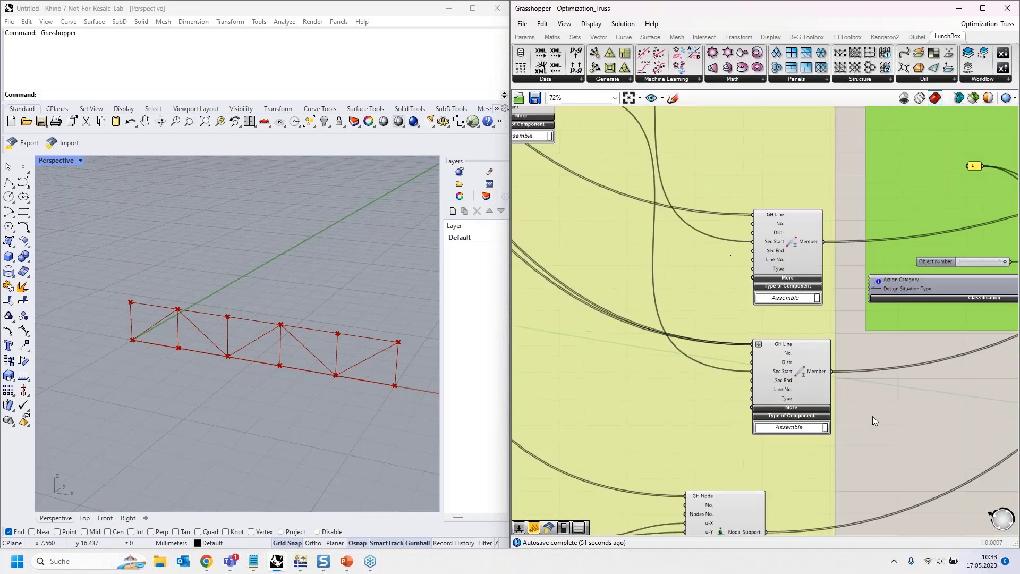
{"action": "scroll", "coordinate": [707, 240], "scroll_direction": "up", "scroll_amount": 4}
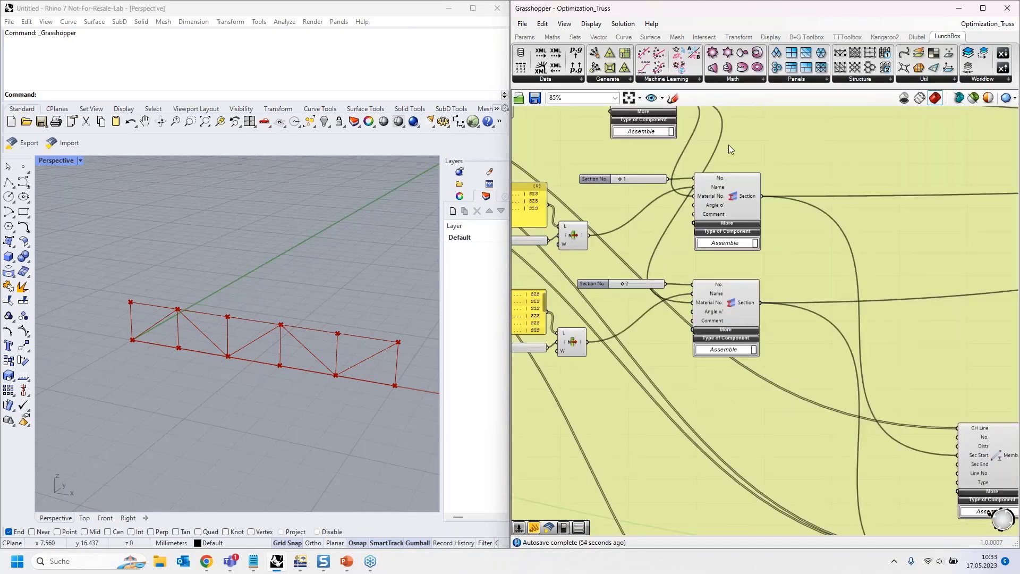
{"action": "right_click_drag", "start_coordinate": [732, 182], "coordinate": [746, 280]}
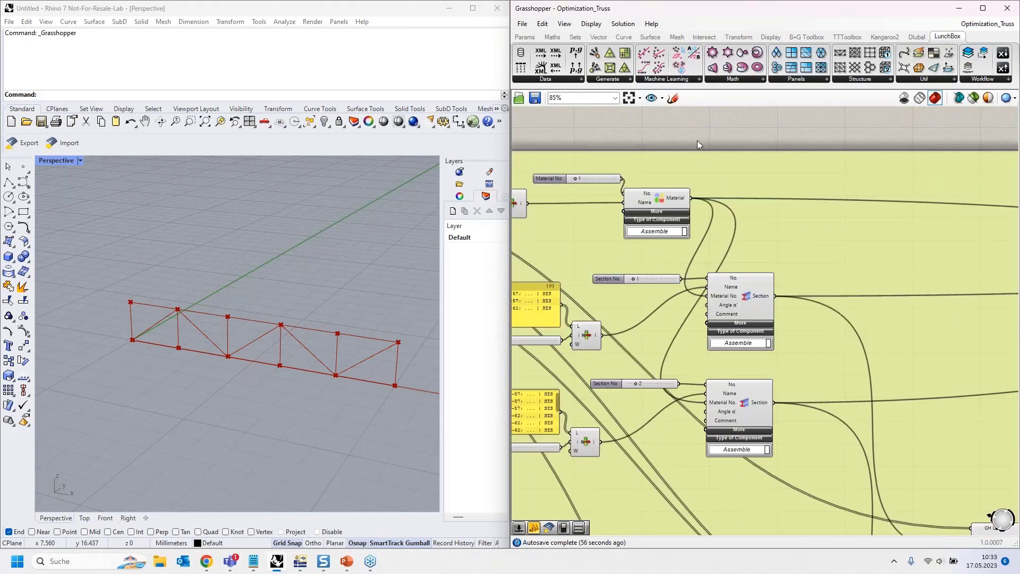
{"action": "scroll", "coordinate": [696, 141], "scroll_direction": "down", "scroll_amount": 2}
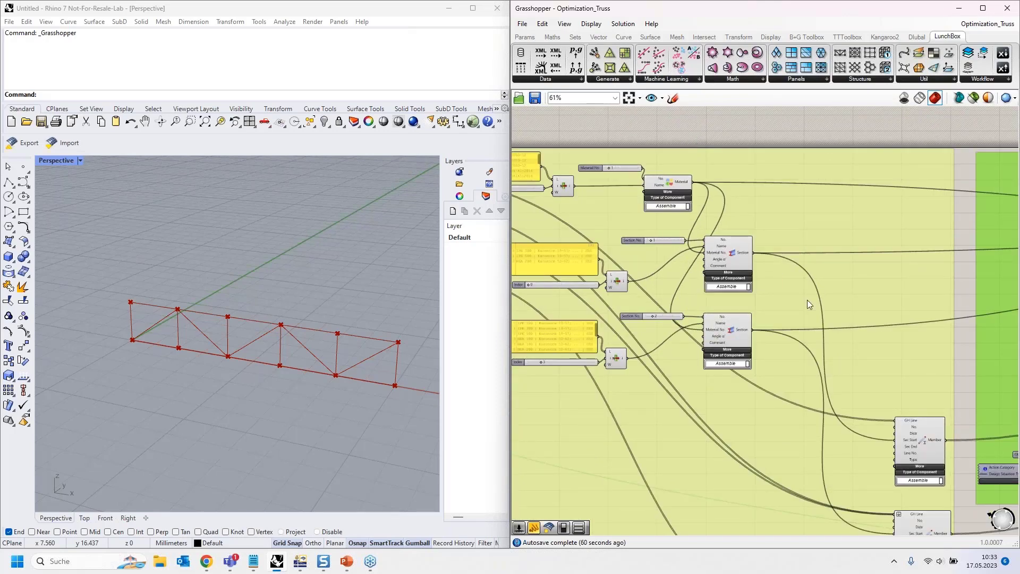
{"action": "right_click_drag", "start_coordinate": [964, 359], "coordinate": [699, 134]}
{"action": "right_click_drag", "start_coordinate": [753, 385], "coordinate": [834, 304]}
{"action": "scroll", "coordinate": [694, 354], "scroll_direction": "up", "scroll_amount": 5}
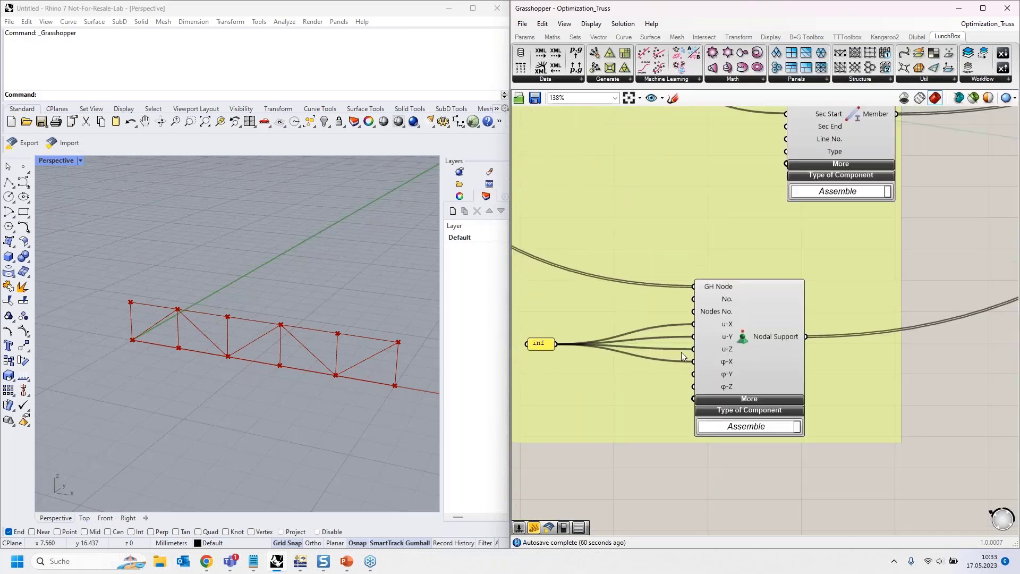
{"action": "scroll", "coordinate": [555, 415], "scroll_direction": "down", "scroll_amount": 5}
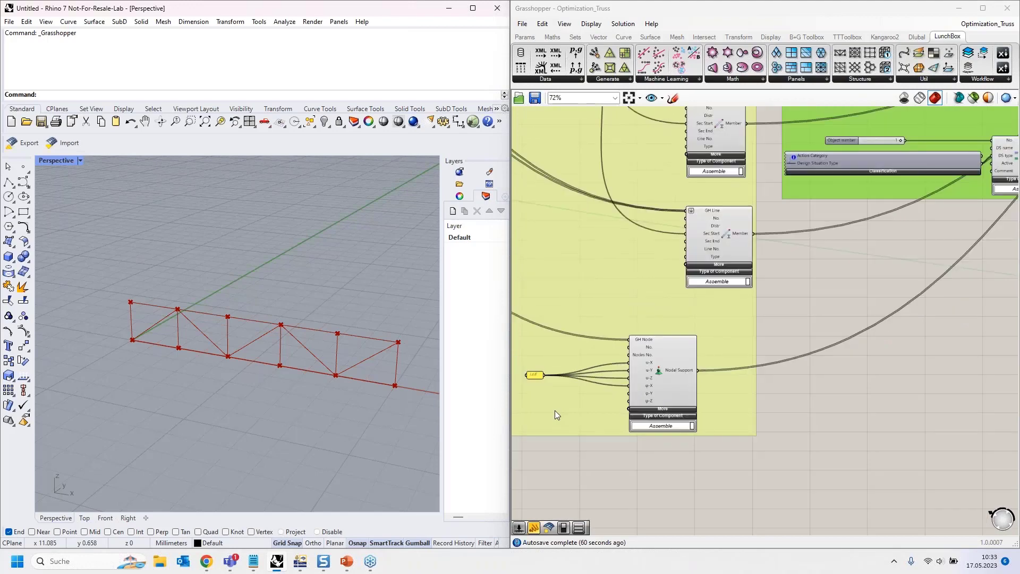
- Examine the static analysis settings, load case, design situation and load combination components in the green group
{"action": "right_click_drag", "start_coordinate": [867, 260], "coordinate": [646, 440]}
{"action": "scroll", "coordinate": [661, 463], "scroll_direction": "down", "scroll_amount": 2}
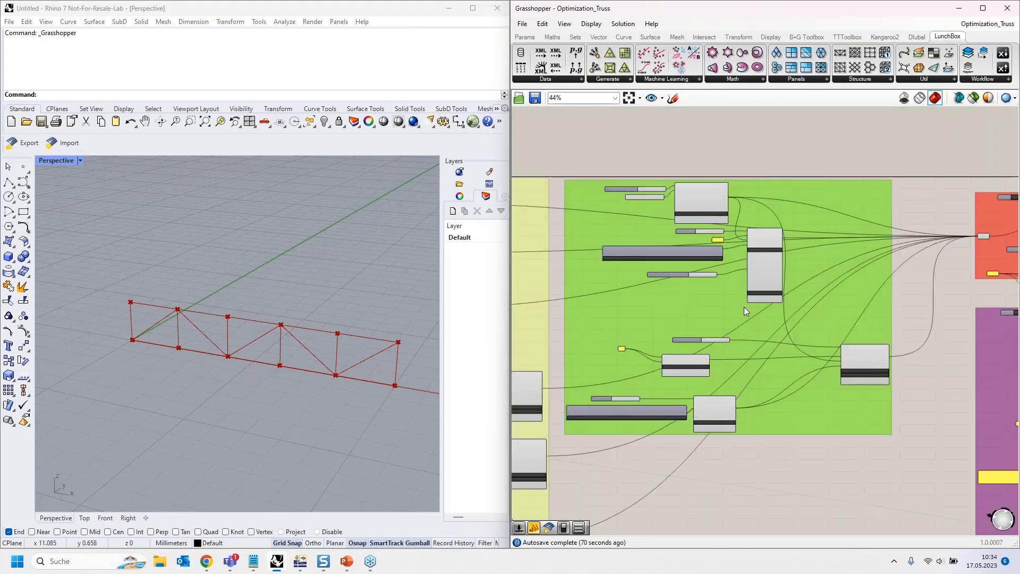
{"action": "scroll", "coordinate": [744, 307], "scroll_direction": "up", "scroll_amount": 2}
{"action": "scroll", "coordinate": [782, 218], "scroll_direction": "up", "scroll_amount": 1}
{"action": "scroll", "coordinate": [782, 218], "scroll_direction": "up", "scroll_amount": 1}
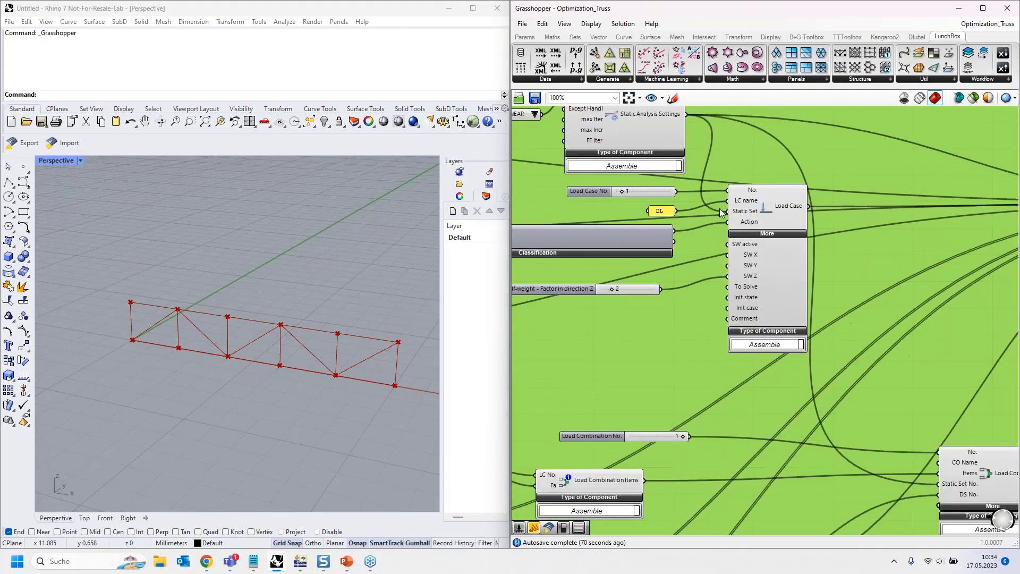
{"action": "right_click_drag", "start_coordinate": [745, 362], "coordinate": [662, 220]}
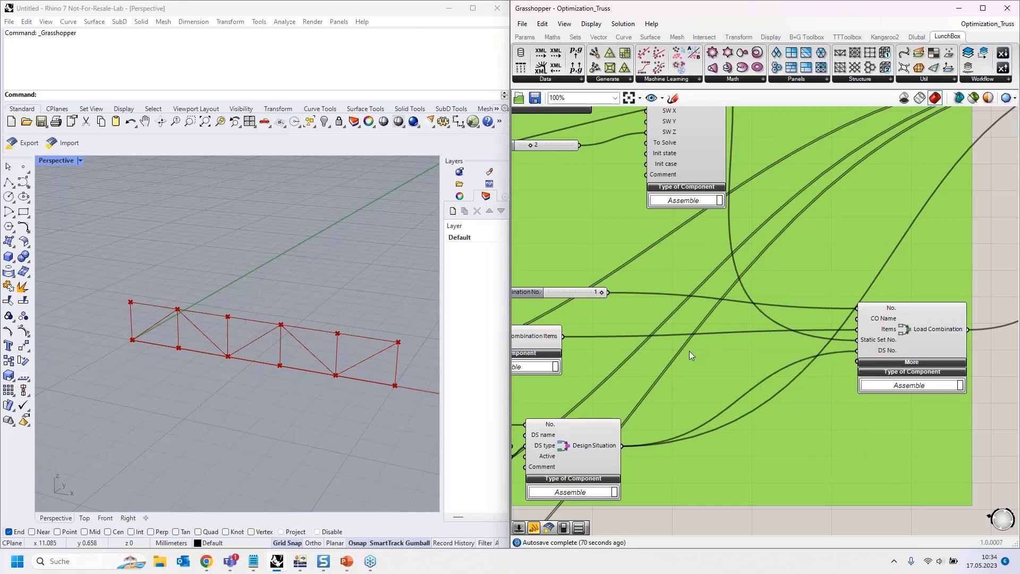
{"action": "scroll", "coordinate": [607, 387], "scroll_direction": "down", "scroll_amount": 3}
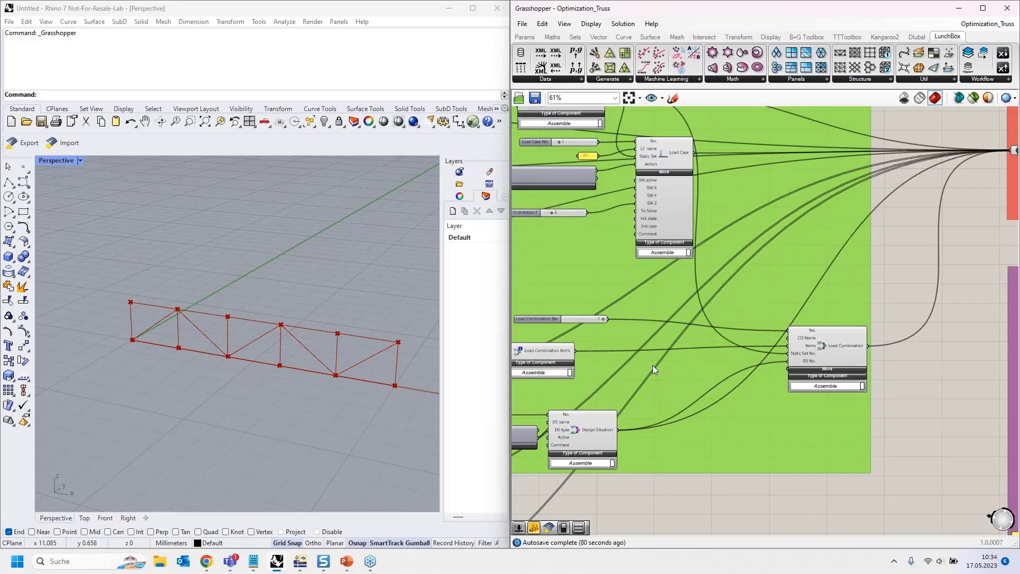
- Bring up the RFEM export component in the red group and arrange Grasshopper side by side with the RFEM window
{"action": "scroll", "coordinate": [935, 253], "scroll_direction": "up", "scroll_amount": 4}
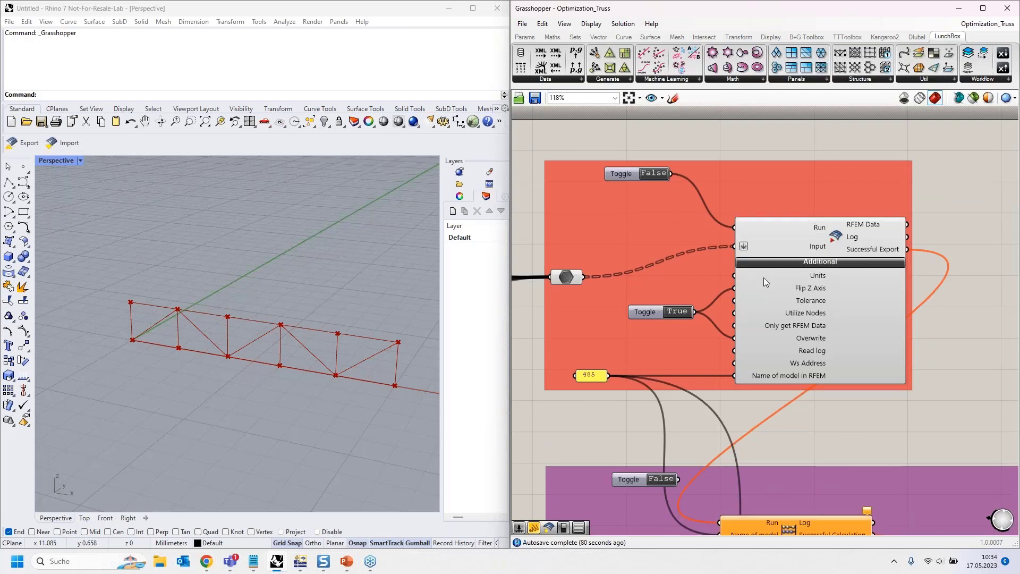
{"action": "right_click_drag", "start_coordinate": [961, 310], "coordinate": [936, 284]}
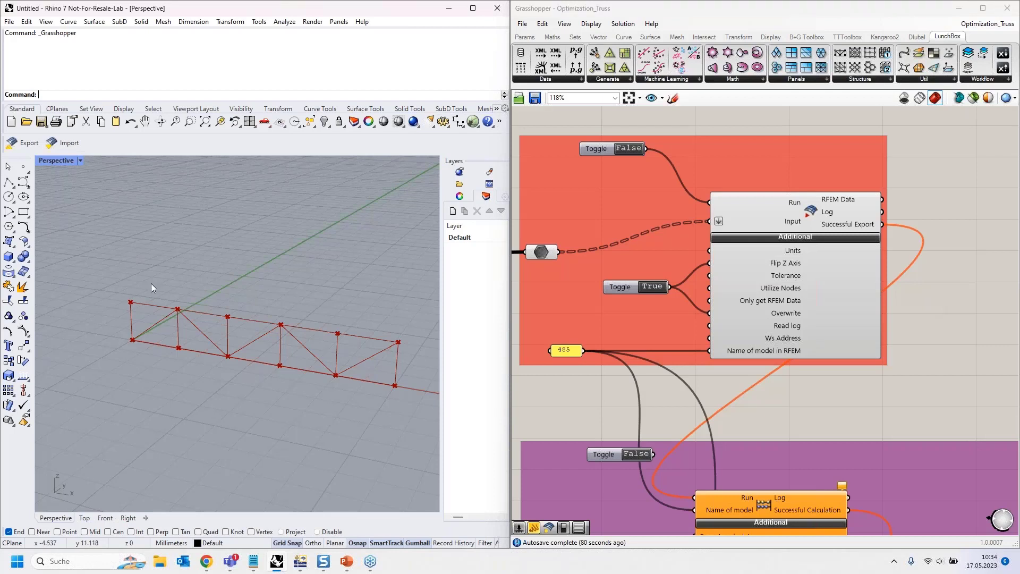
{"action": "left_click", "coordinate": [633, 12]}
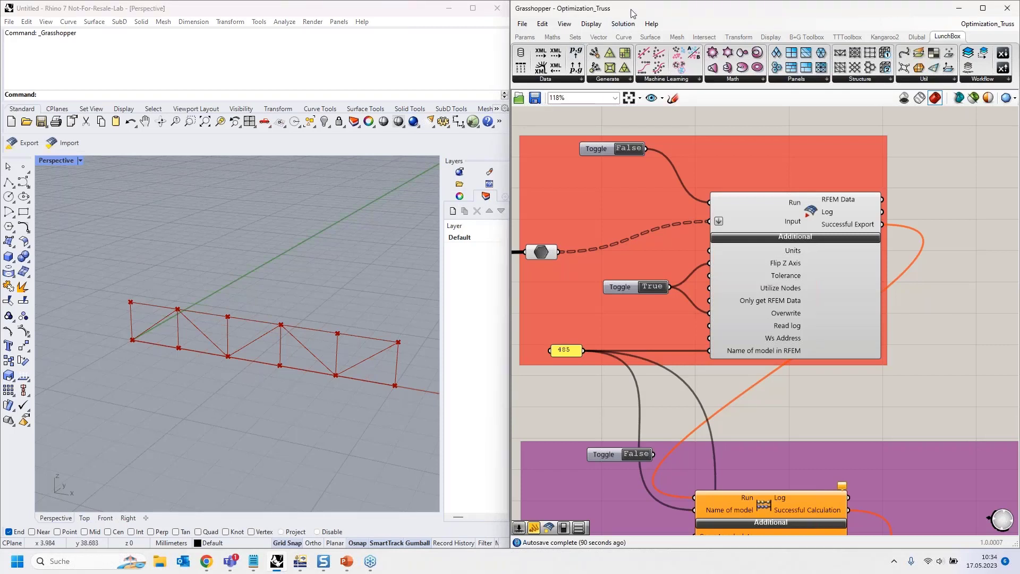
{"action": "left_click_drag", "start_coordinate": [633, 12], "coordinate": [1, 113]}
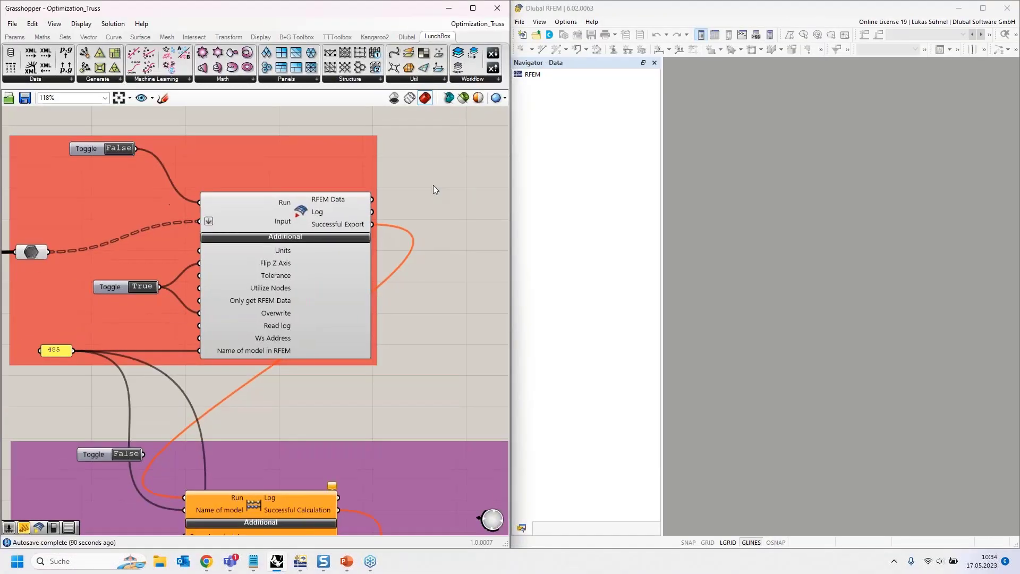
- Examine the RFEM6 Calculate component's Run, Name of model and Cases to calculate inputs in the purple group
{"action": "scroll", "coordinate": [428, 305], "scroll_direction": "down", "scroll_amount": 3}
{"action": "right_click_drag", "start_coordinate": [429, 304], "coordinate": [405, 208]}
{"action": "scroll", "coordinate": [305, 290], "scroll_direction": "up", "scroll_amount": 4}
{"action": "mouse_move", "coordinate": [311, 271]}
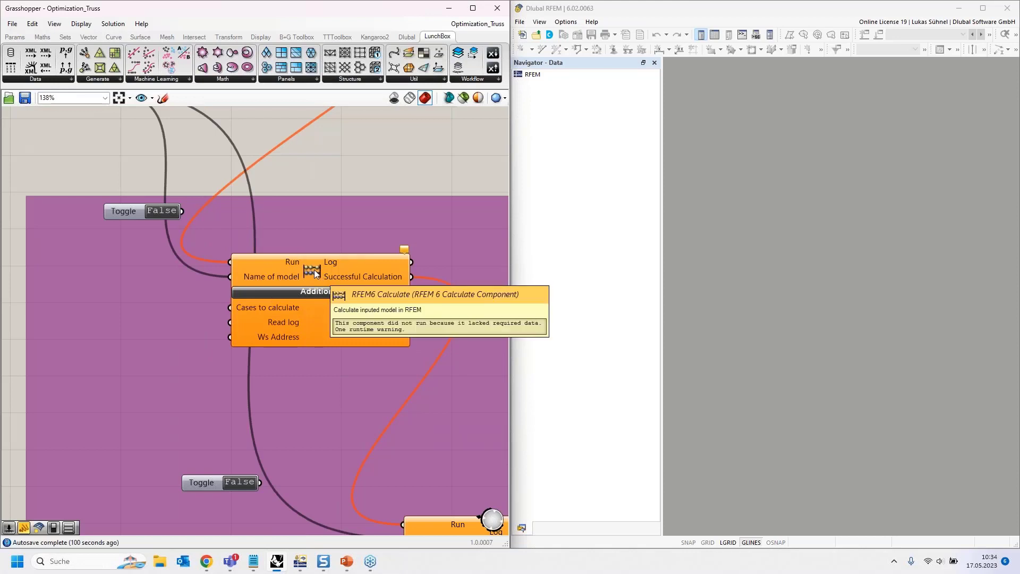
{"action": "right_click_drag", "start_coordinate": [331, 163], "coordinate": [366, 167]}
{"action": "mouse_move", "coordinate": [308, 273]}
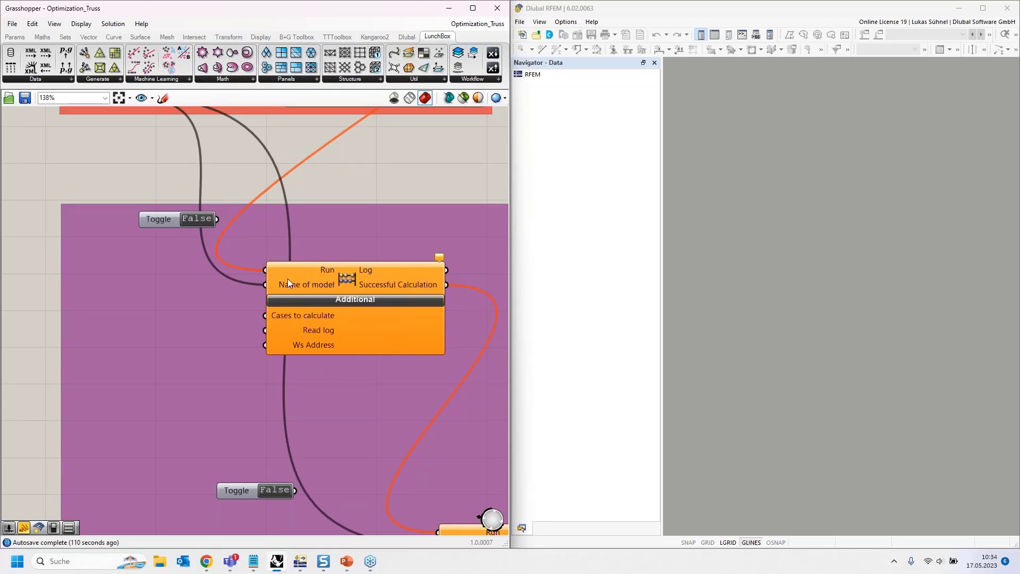
{"action": "right_click_drag", "start_coordinate": [251, 190], "coordinate": [283, 192]}
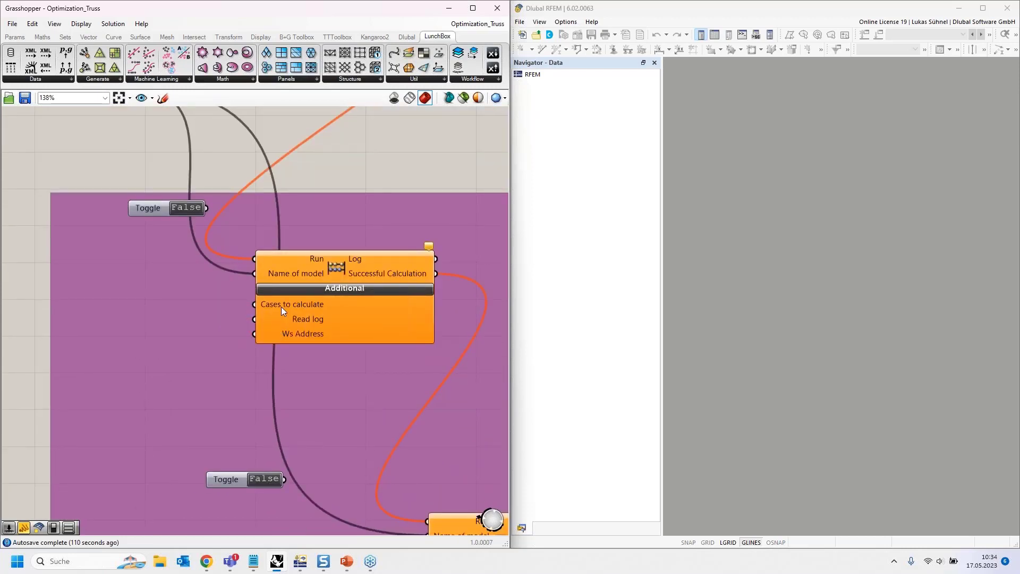
{"action": "mouse_move", "coordinate": [282, 307]}
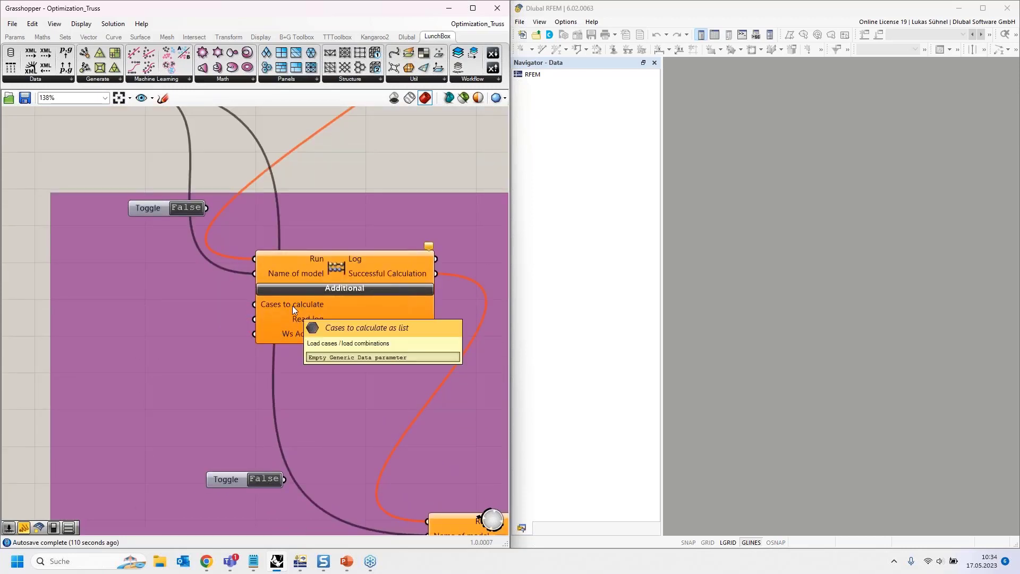
{"action": "scroll", "coordinate": [301, 306], "scroll_direction": "down", "scroll_amount": 2}
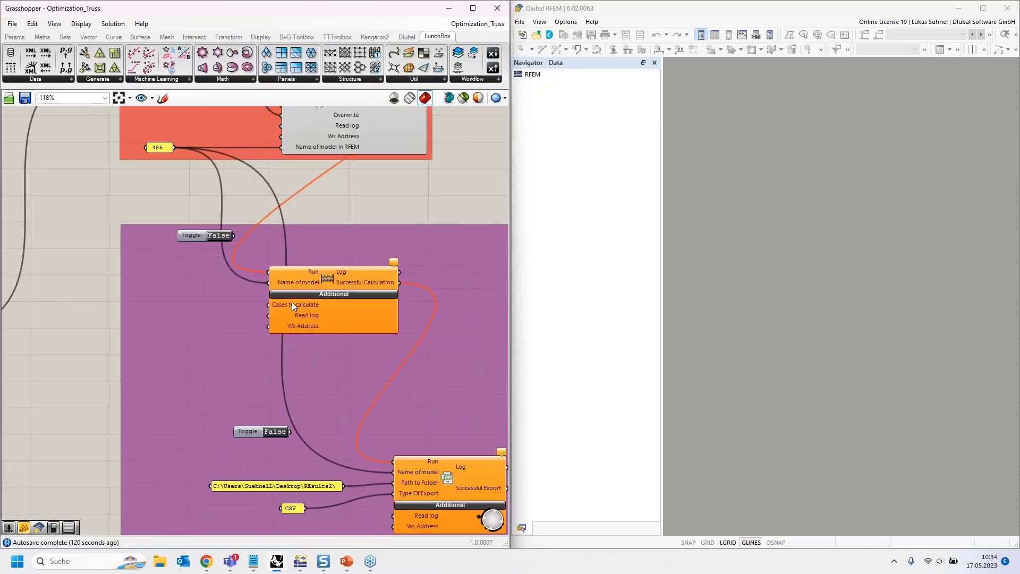
{"action": "scroll", "coordinate": [293, 305], "scroll_direction": "up", "scroll_amount": 2}
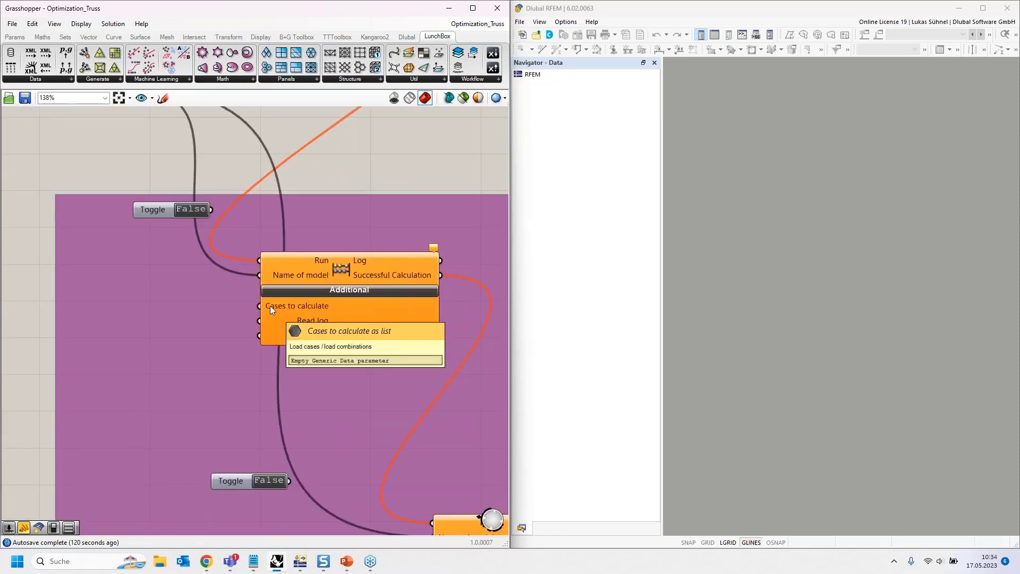
- Examine the Export Results component's Run, Name of model, Path to Folder and Type Of Export inputs in the purple group
{"action": "scroll", "coordinate": [274, 306], "scroll_direction": "down", "scroll_amount": 4}
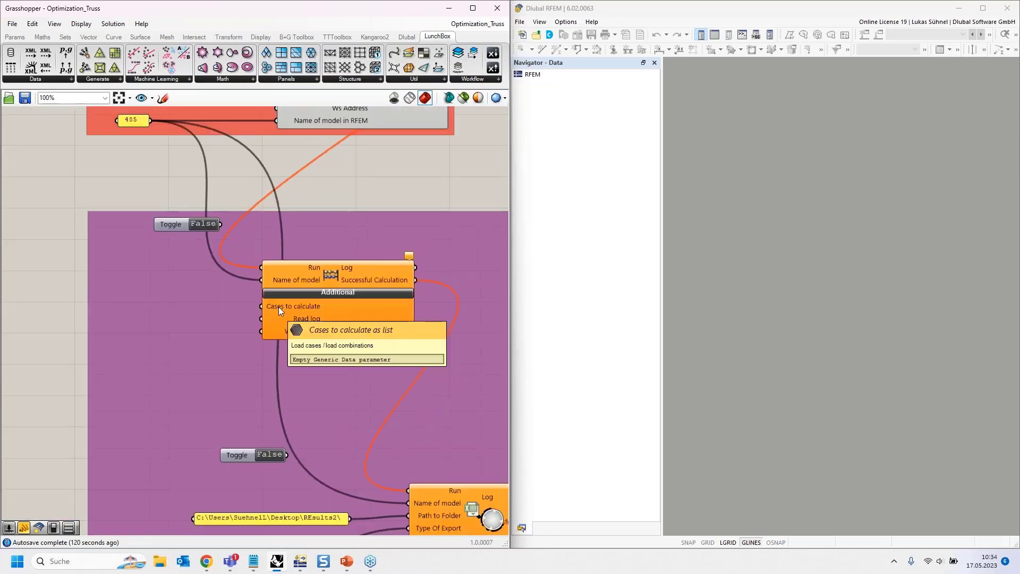
{"action": "right_click_drag", "start_coordinate": [29, 327], "coordinate": [132, 308]}
{"action": "left_click_drag", "start_coordinate": [126, 308], "coordinate": [191, 314]}
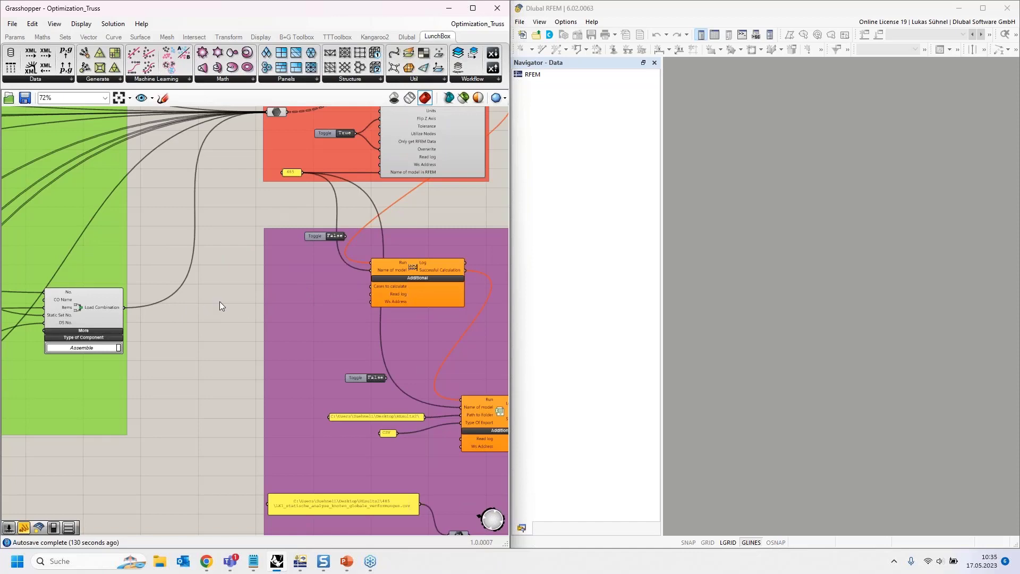
{"action": "right_click_drag", "start_coordinate": [224, 378], "coordinate": [143, 277]}
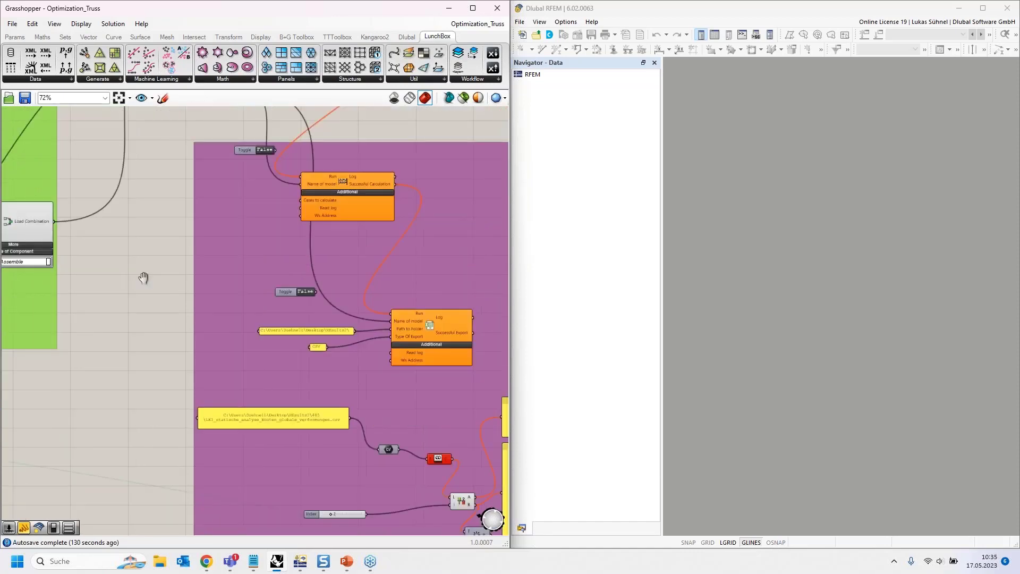
{"action": "scroll", "coordinate": [398, 287], "scroll_direction": "up", "scroll_amount": 4}
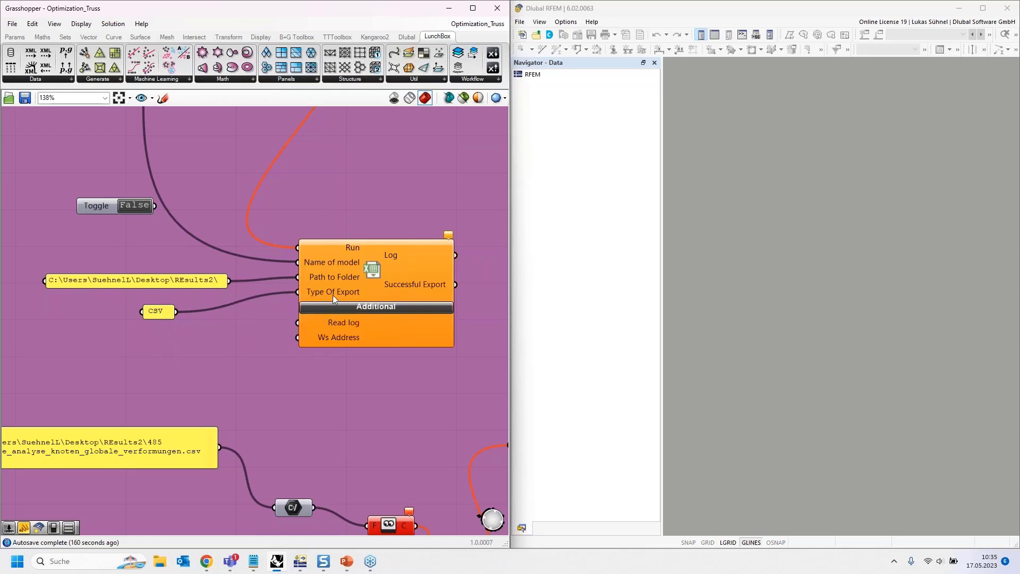
{"action": "mouse_move", "coordinate": [332, 295]}
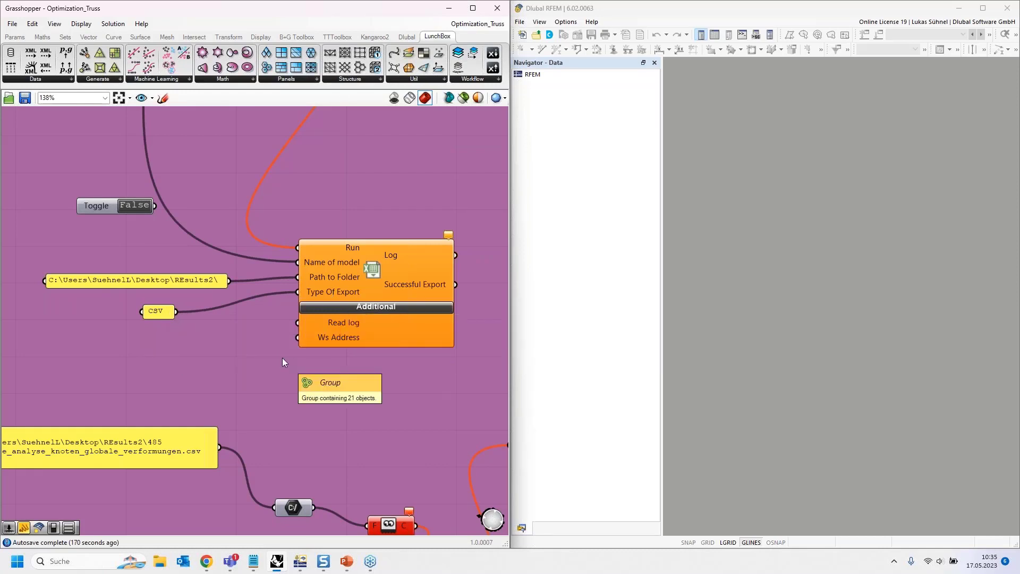
- Trace how Successful Export triggers the RFEM6 Calculate component and Successful Calculation triggers the Export Results component
{"action": "scroll", "coordinate": [289, 415], "scroll_direction": "down", "scroll_amount": 5}
{"action": "right_click_drag", "start_coordinate": [321, 207], "coordinate": [374, 415]}
{"action": "right_click_drag", "start_coordinate": [390, 209], "coordinate": [376, 159]}
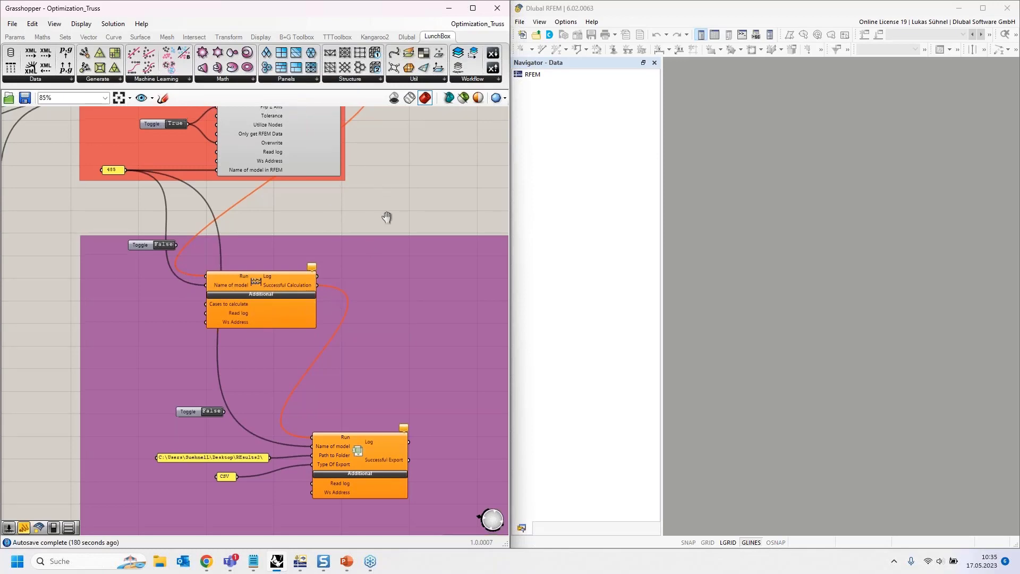
{"action": "right_click_drag", "start_coordinate": [388, 219], "coordinate": [412, 307]}
{"action": "scroll", "coordinate": [324, 261], "scroll_direction": "up", "scroll_amount": 1}
{"action": "left_click", "coordinate": [321, 206]}
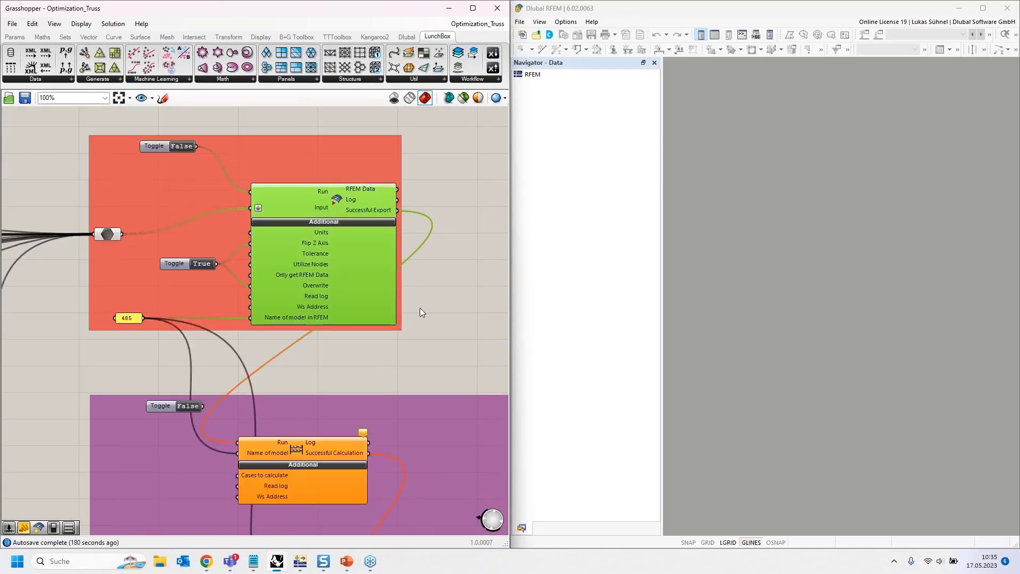
{"action": "left_click", "coordinate": [426, 310]}
{"action": "left_click", "coordinate": [337, 202]}
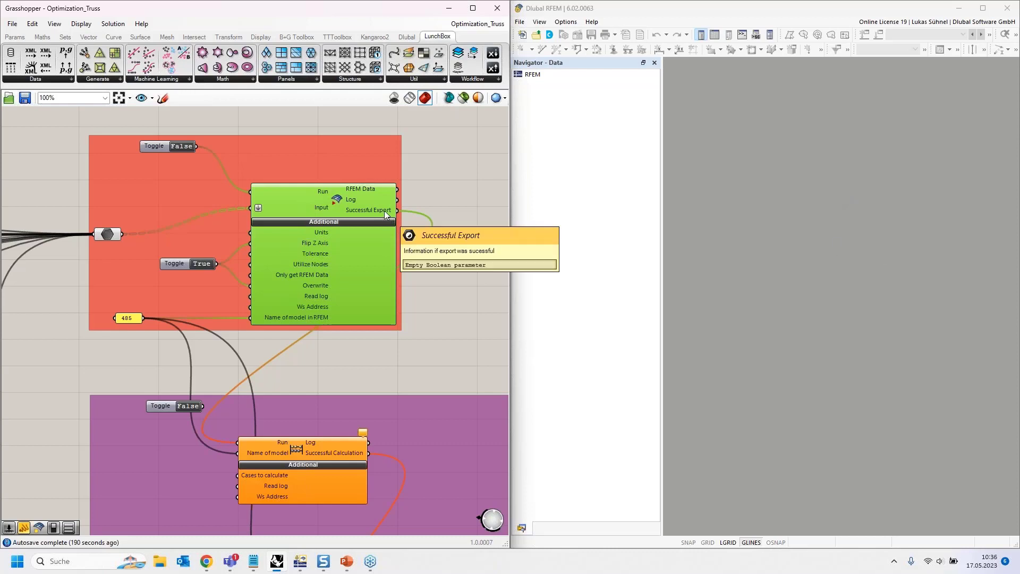
{"action": "right_click_drag", "start_coordinate": [450, 284], "coordinate": [431, 211]}
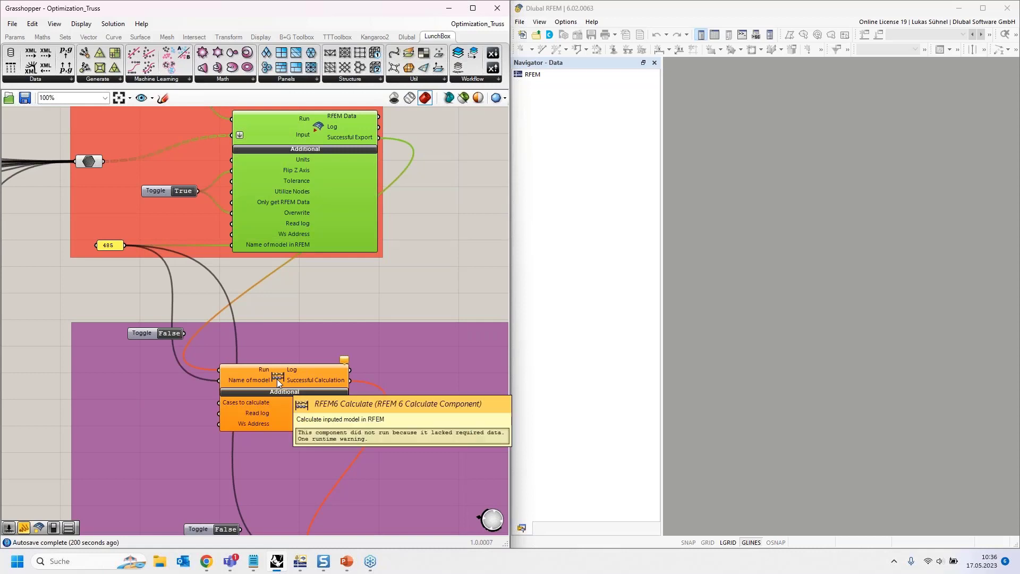
{"action": "mouse_move", "coordinate": [245, 370]}
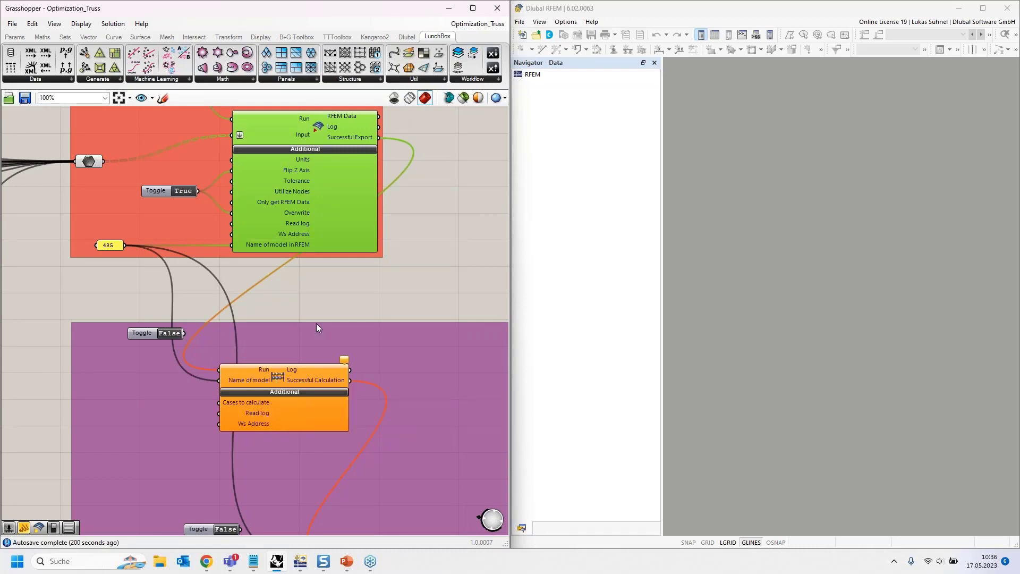
{"action": "right_click_drag", "start_coordinate": [343, 272], "coordinate": [328, 101]}
{"action": "mouse_move", "coordinate": [279, 208]}
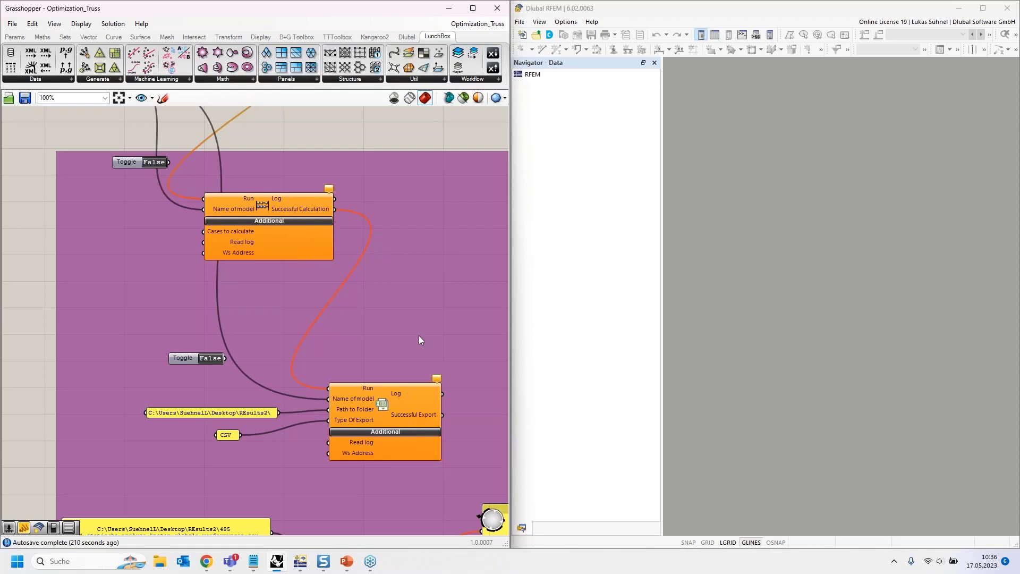
{"action": "right_click_drag", "start_coordinate": [420, 340], "coordinate": [374, 244]}
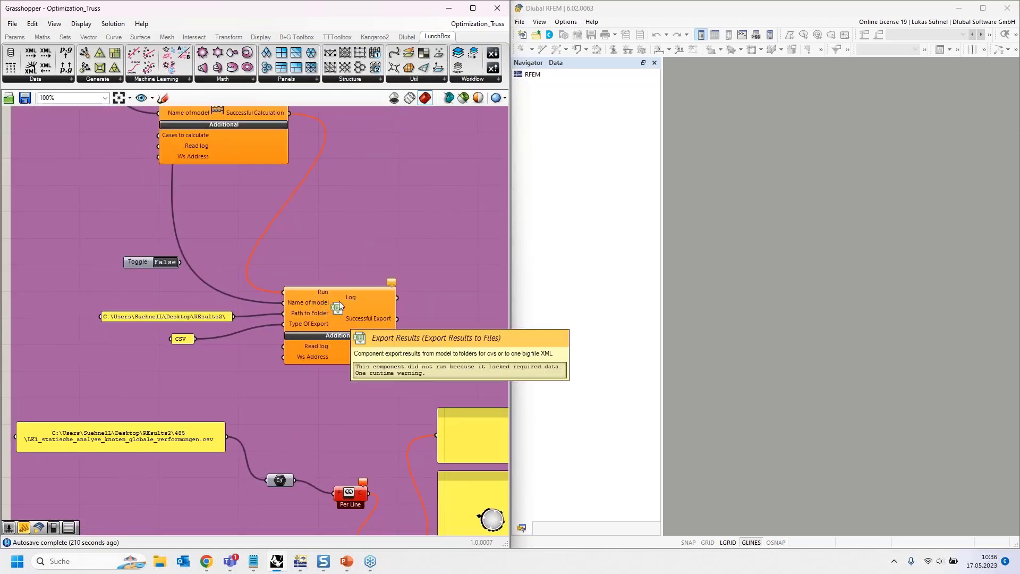
- Set the model name panel feeding the RFEM export, calculation and results export components to File2
{"action": "right_click_drag", "start_coordinate": [343, 204], "coordinate": [442, 486]}
{"action": "right_click_drag", "start_coordinate": [244, 300], "coordinate": [327, 302]}
{"action": "double_click", "coordinate": [231, 261]}
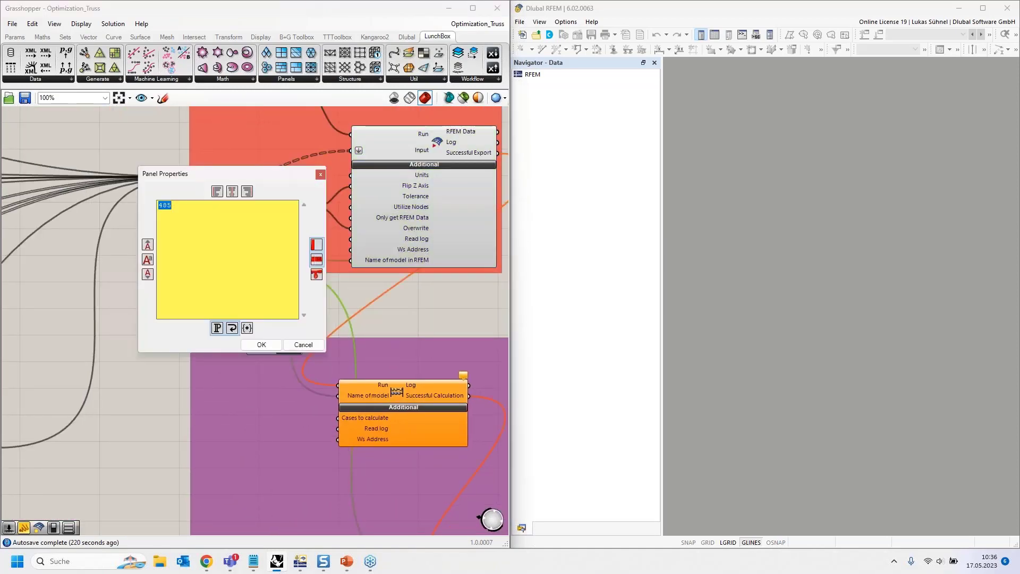
{"action": "type", "text": "File 2"}
{"action": "key", "text": "BackSpace"}
{"action": "key", "text": "BackSpace"}
{"action": "type", "text": "2"}
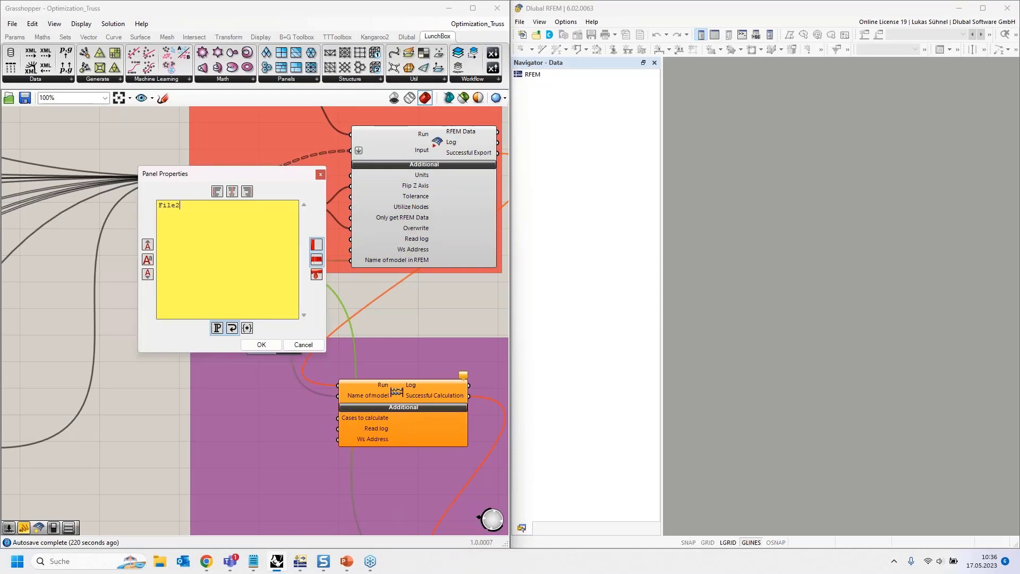
{"action": "left_click", "coordinate": [254, 345]}
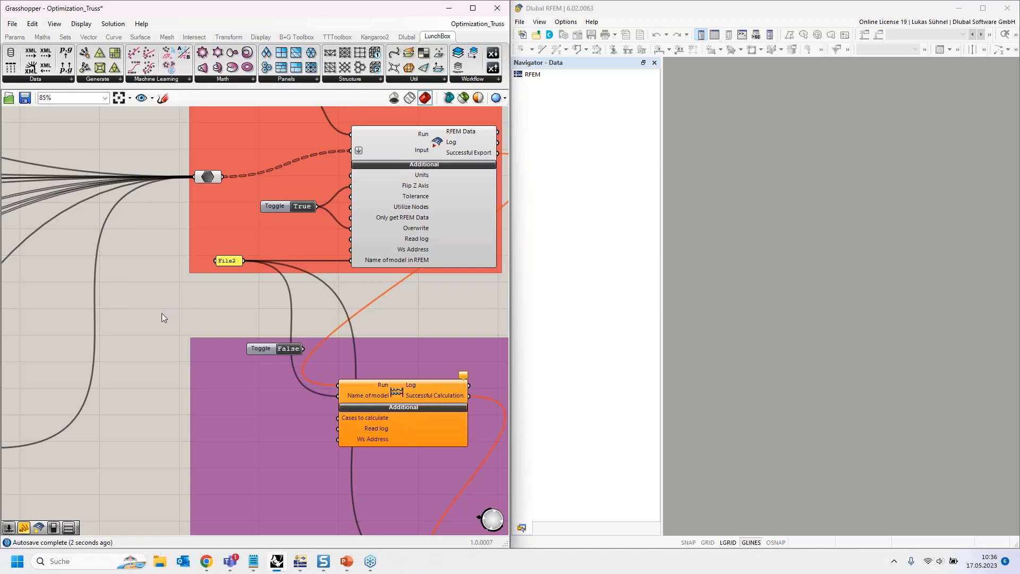
- Set the RFEM export component's Run toggle to True to export, calculate and write out the truss results
{"action": "scroll", "coordinate": [162, 314], "scroll_direction": "down", "scroll_amount": 5}
{"action": "right_click_drag", "start_coordinate": [152, 333], "coordinate": [141, 330]}
{"action": "scroll", "coordinate": [260, 234], "scroll_direction": "up", "scroll_amount": 5}
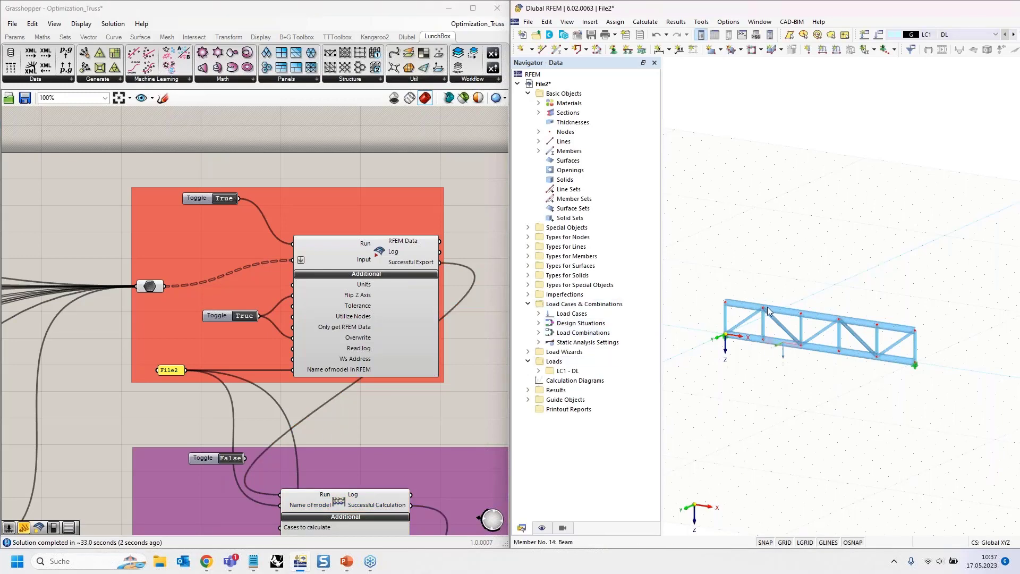
- Maximize RFEM and display the deformation results of load combination CO1 on the truss, viewed from close up
{"action": "left_click_drag", "start_coordinate": [925, 17], "coordinate": [797, 1]}
{"action": "left_click", "coordinate": [511, 30]}
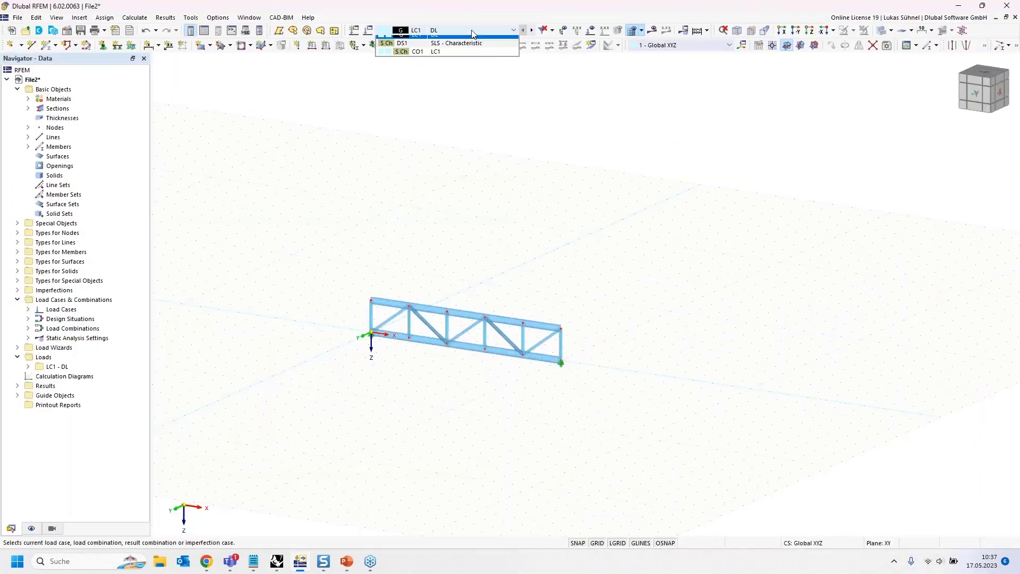
{"action": "left_click", "coordinate": [447, 57]}
{"action": "left_click", "coordinate": [652, 30]}
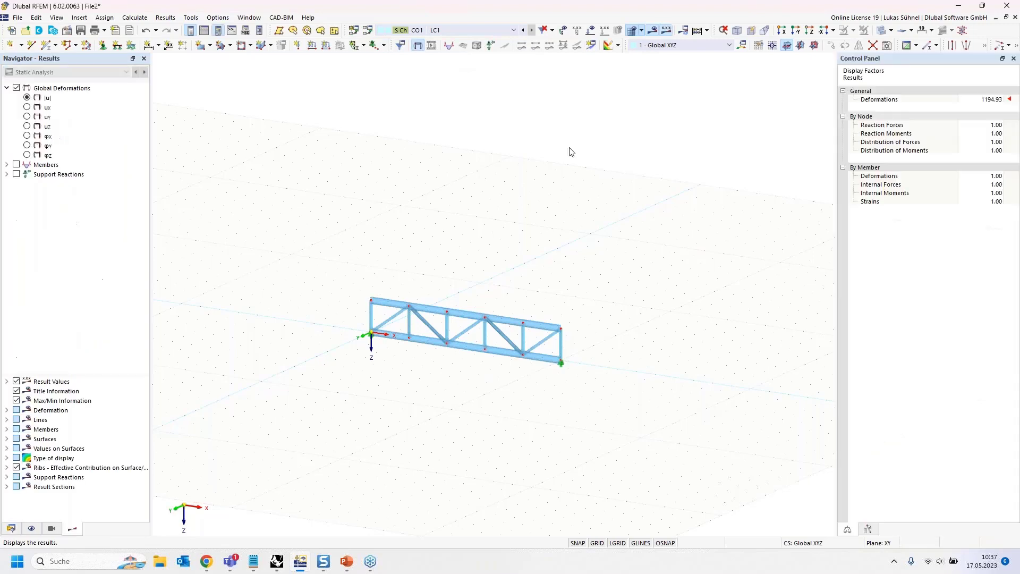
{"action": "scroll", "coordinate": [366, 385], "scroll_direction": "up", "scroll_amount": 5}
{"action": "middle_click_drag", "start_coordinate": [347, 346], "coordinate": [414, 330]}
{"action": "middle_click_drag", "start_coordinate": [415, 330], "coordinate": [472, 330], "text": "ctrl"}
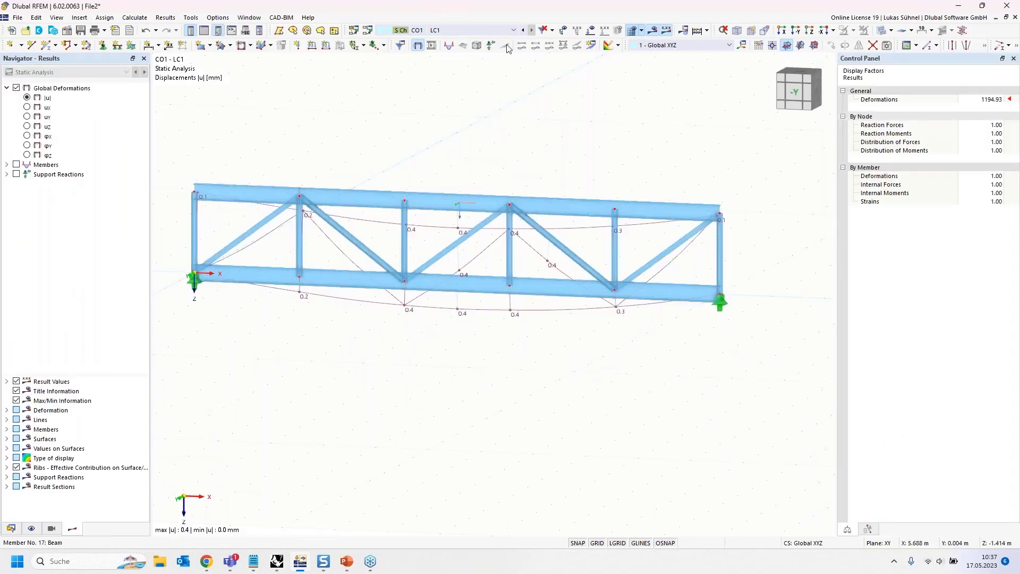
- Place the RFEM window beside Grasshopper again with the whole deformed truss in view
{"action": "double_click", "coordinate": [480, 10]}
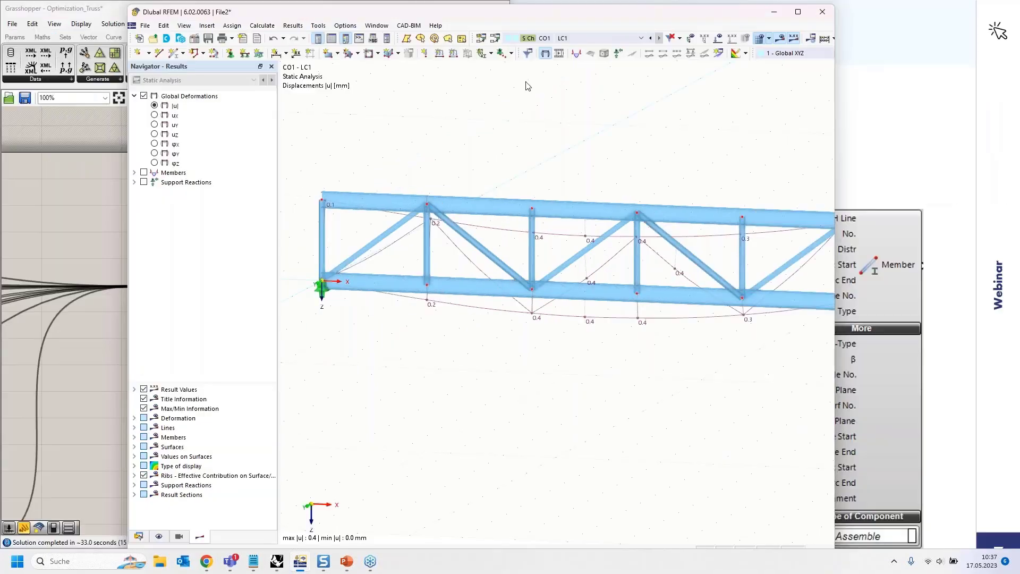
{"action": "left_click_drag", "start_coordinate": [528, 86], "coordinate": [1019, 167]}
{"action": "left_click", "coordinate": [1014, 63]}
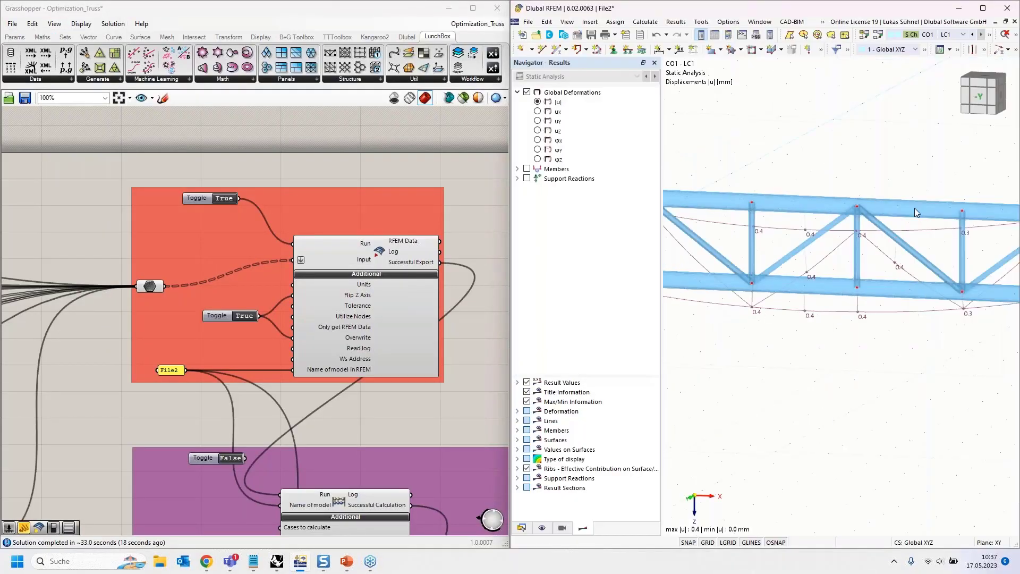
{"action": "scroll", "coordinate": [862, 325], "scroll_direction": "down", "scroll_amount": 3}
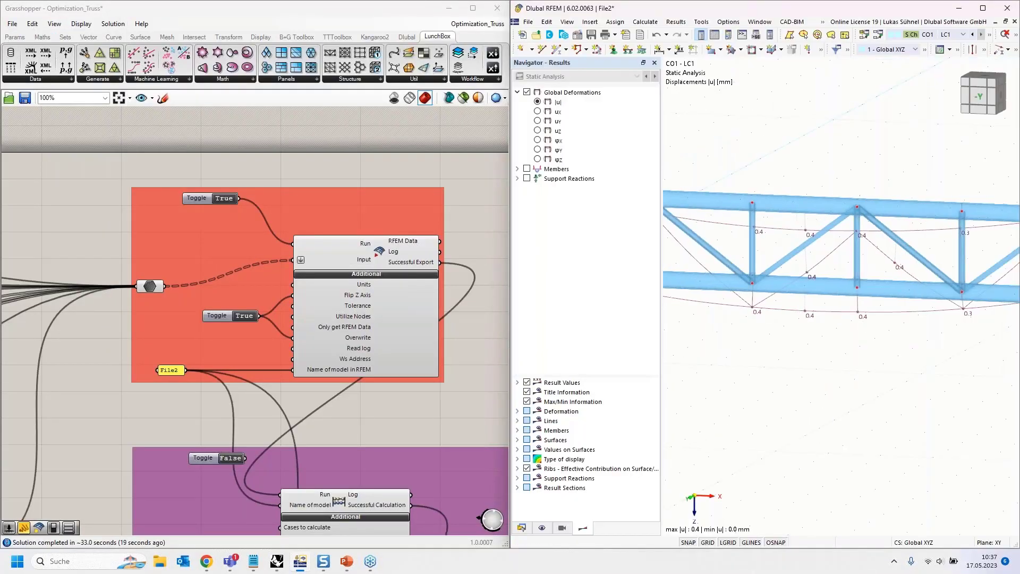
- Open the File2 folder inside REsults2 in File Explorer and widen the name column to show the full CSV file names
{"action": "left_click", "coordinate": [160, 563]}
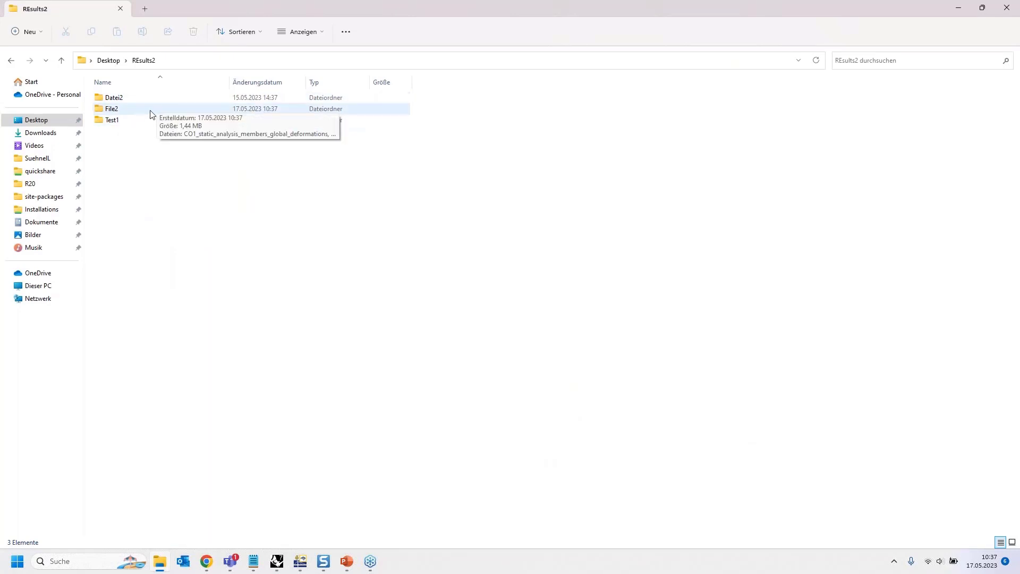
{"action": "left_click", "coordinate": [254, 108]}
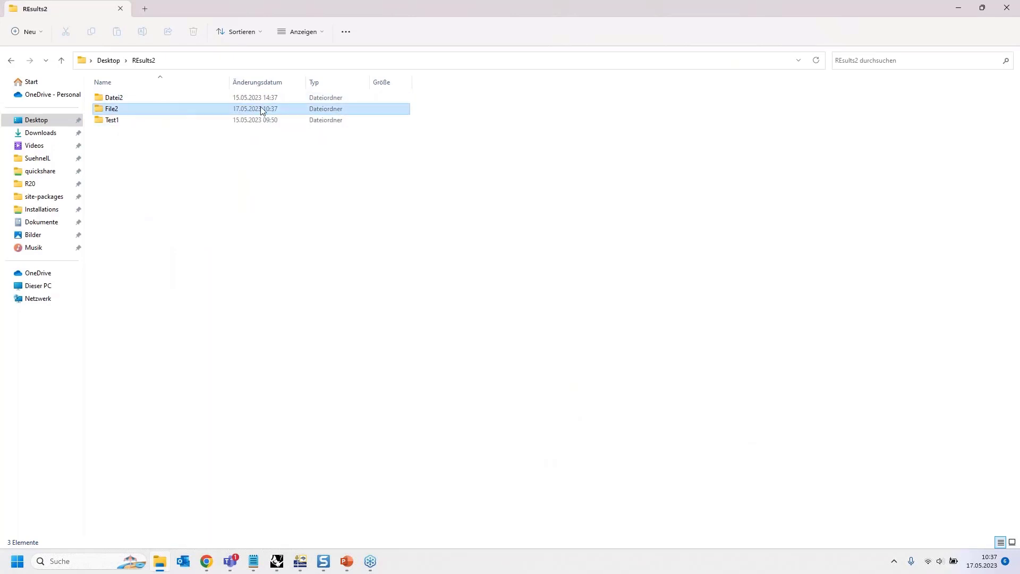
{"action": "double_click", "coordinate": [155, 109]}
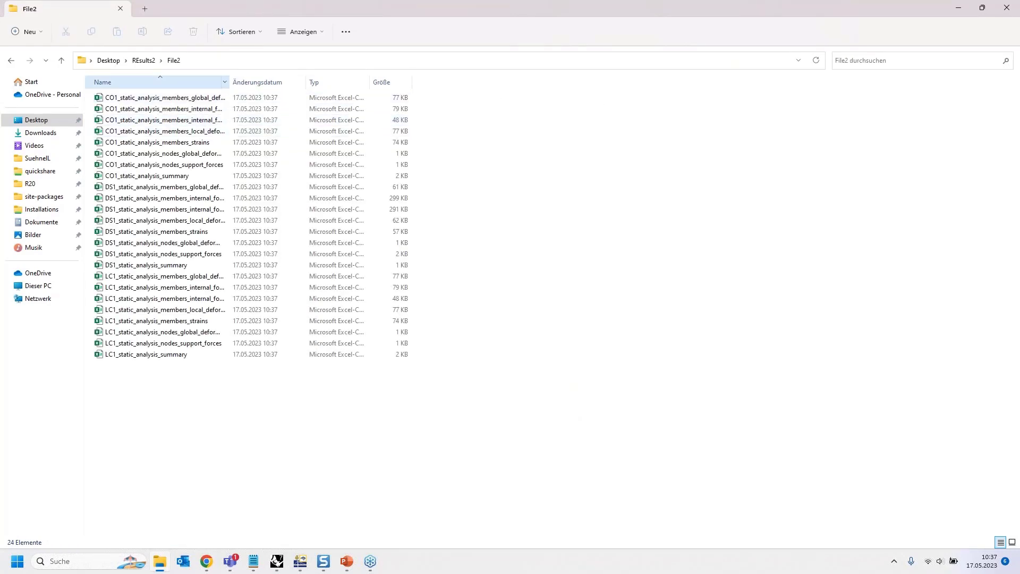
{"action": "left_click_drag", "start_coordinate": [230, 84], "coordinate": [326, 97]}
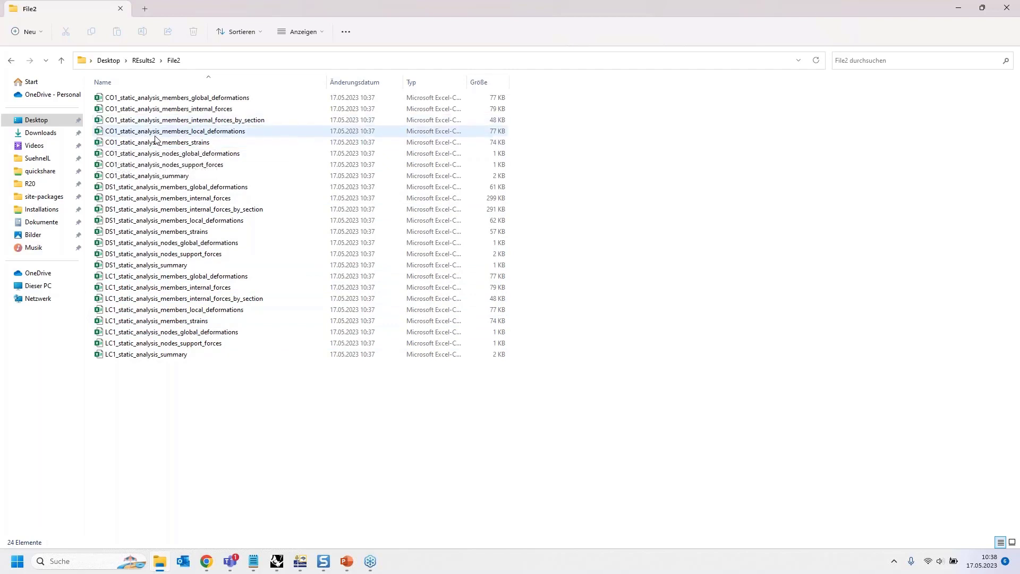
- Open CO1_static_analysis_nodes_global_deformations in Excel, examine the nodal displacements, rotations and total row, and close the file
{"action": "left_click", "coordinate": [171, 154]}
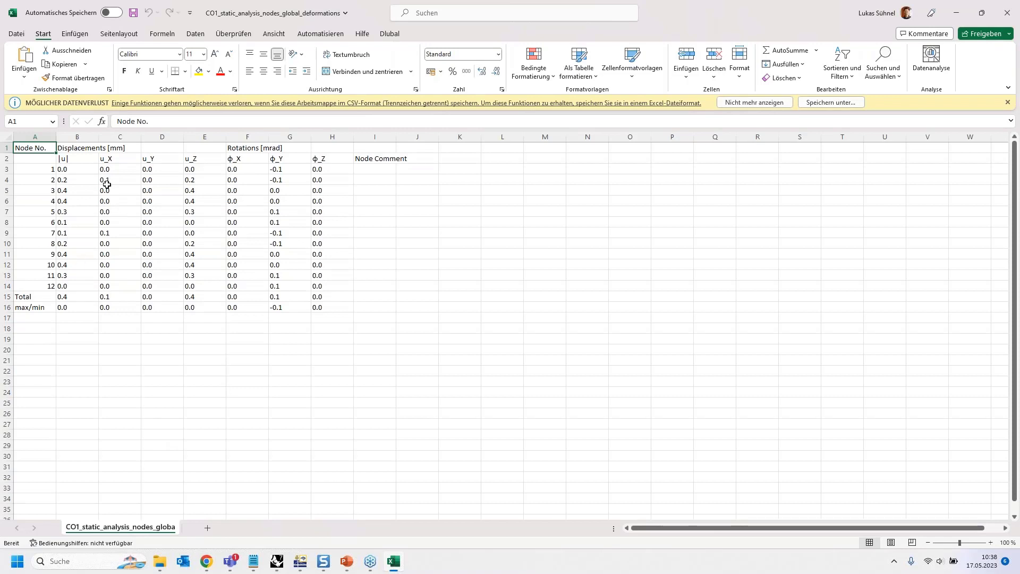
{"action": "left_click_drag", "start_coordinate": [33, 151], "coordinate": [330, 162]}
{"action": "left_click", "coordinate": [62, 159]}
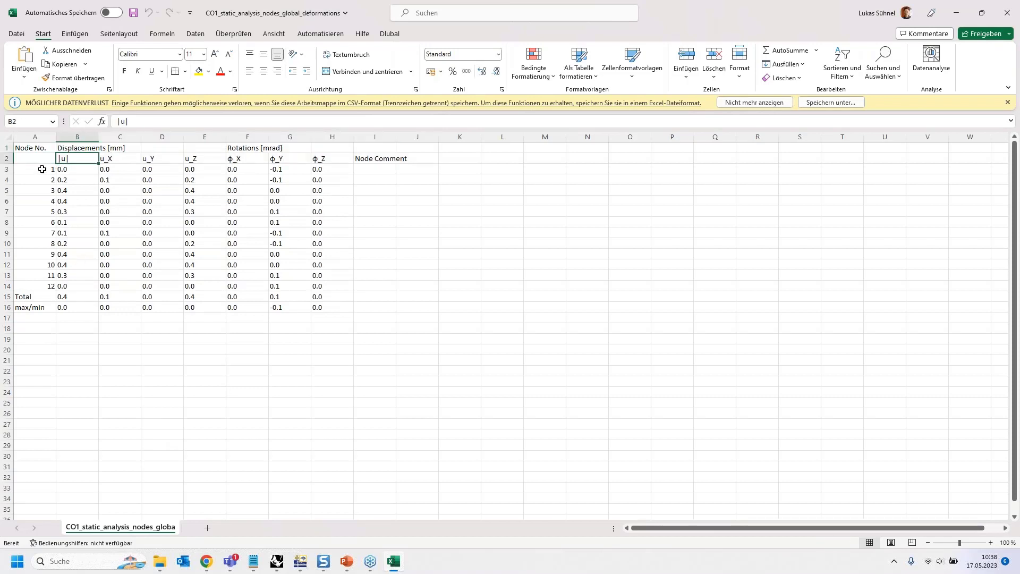
{"action": "left_click_drag", "start_coordinate": [36, 153], "coordinate": [19, 306]}
{"action": "left_click_drag", "start_coordinate": [70, 167], "coordinate": [328, 307]}
{"action": "left_click", "coordinate": [72, 297]}
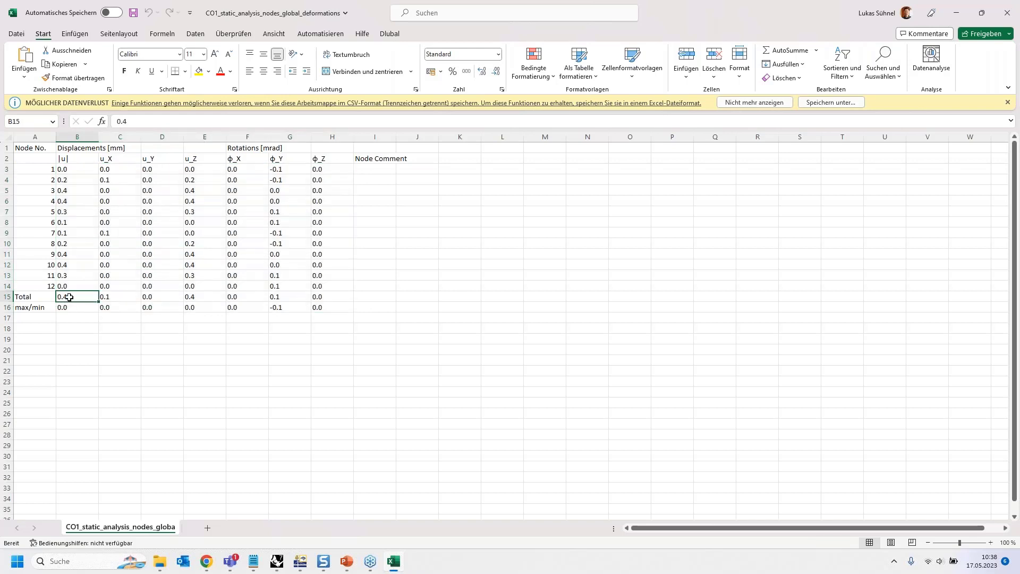
{"action": "left_click", "coordinate": [1016, 15]}
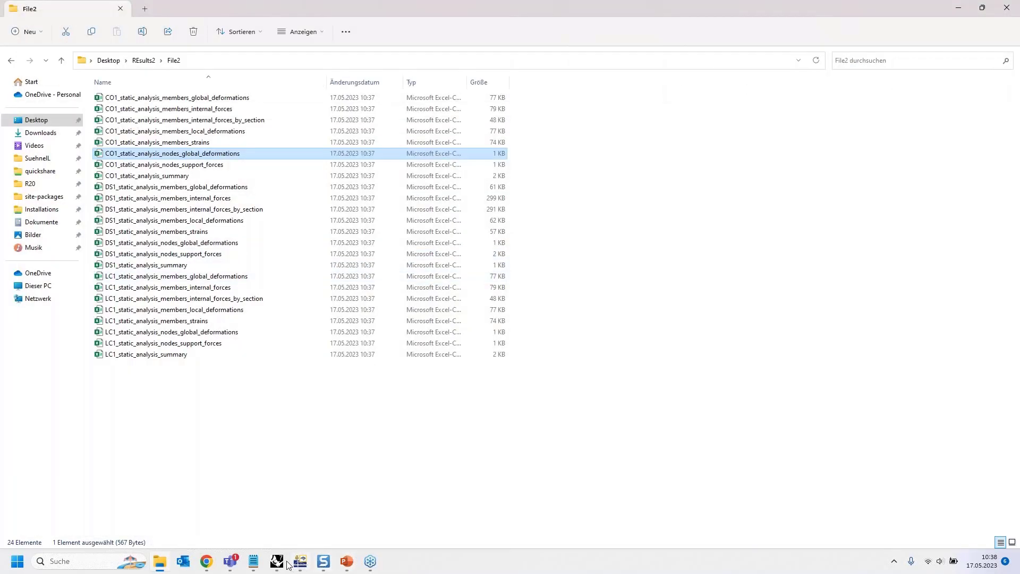
- Return to Grasshopper and RFEM side by side and bring up the CSV-reading components below Export Results in the purple group
{"action": "left_click", "coordinate": [301, 563]}
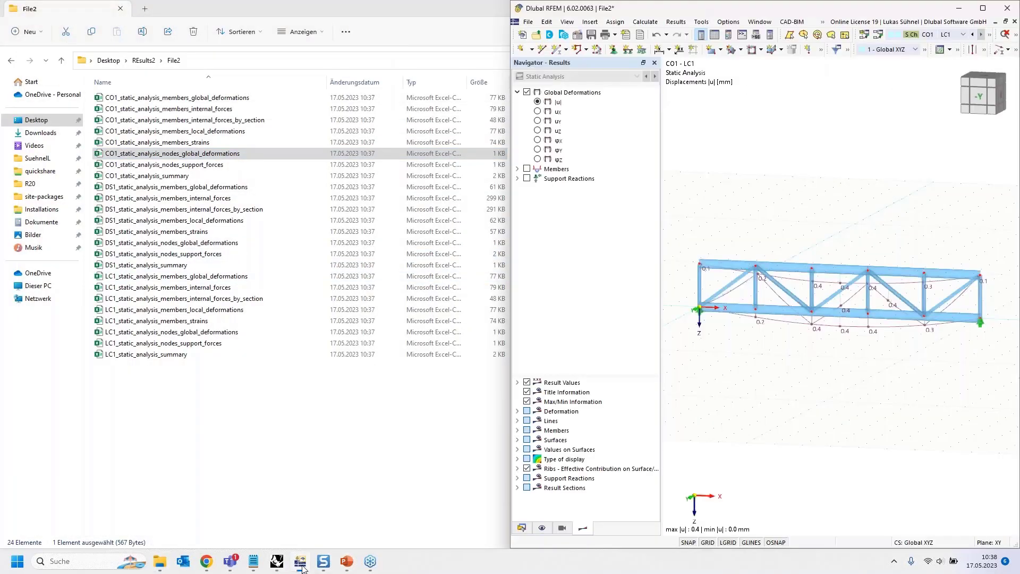
{"action": "left_click", "coordinate": [276, 565]}
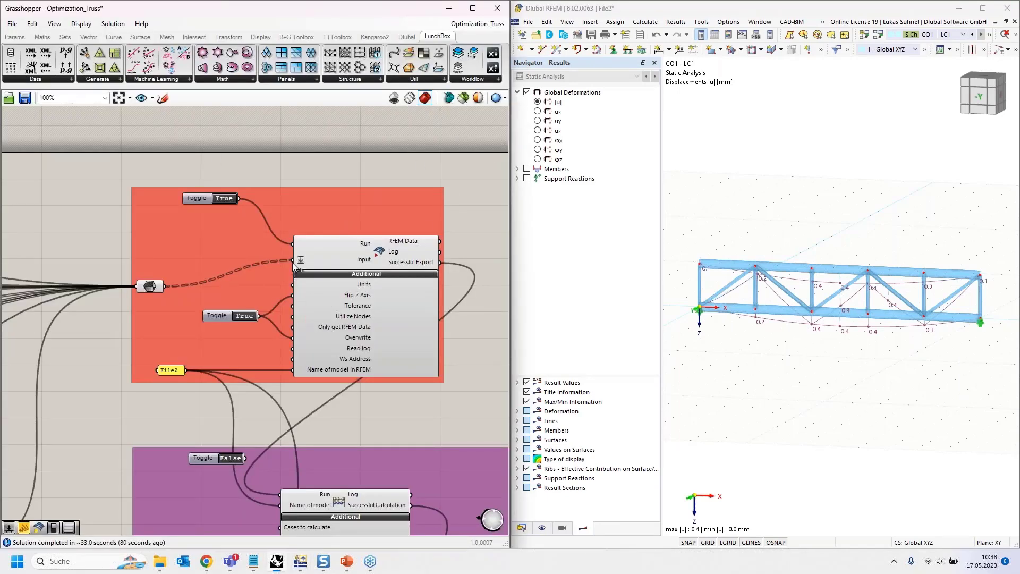
{"action": "scroll", "coordinate": [220, 164], "scroll_direction": "down", "scroll_amount": 3}
{"action": "scroll", "coordinate": [219, 165], "scroll_direction": "down", "scroll_amount": 5}
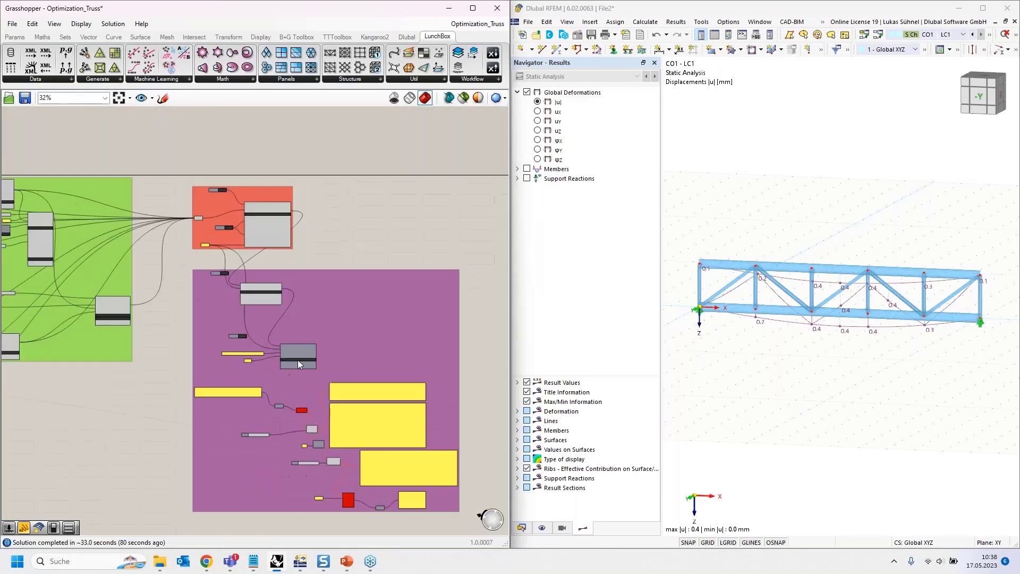
{"action": "scroll", "coordinate": [245, 401], "scroll_direction": "up", "scroll_amount": 4}
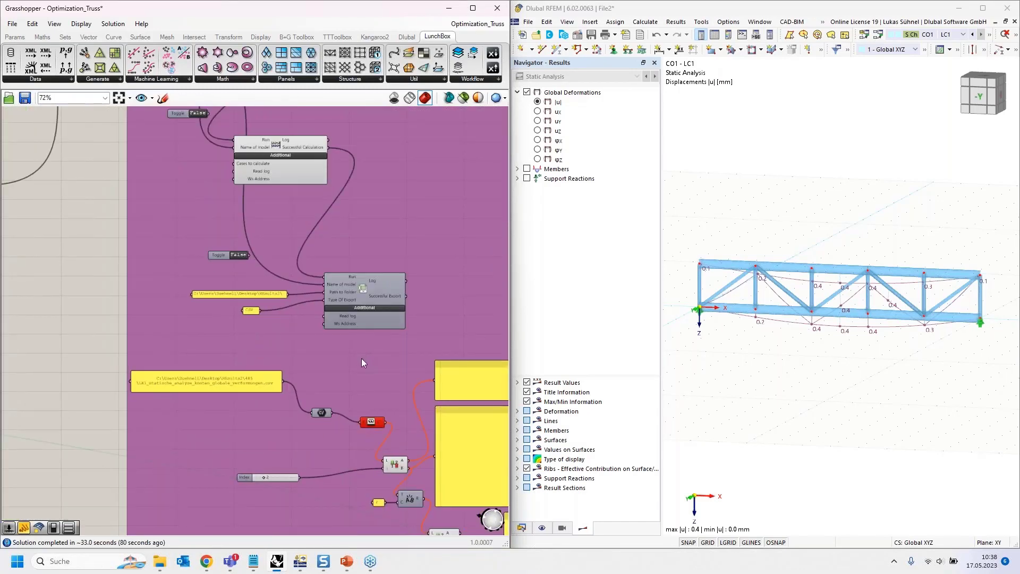
{"action": "scroll", "coordinate": [393, 293], "scroll_direction": "up", "scroll_amount": 2}
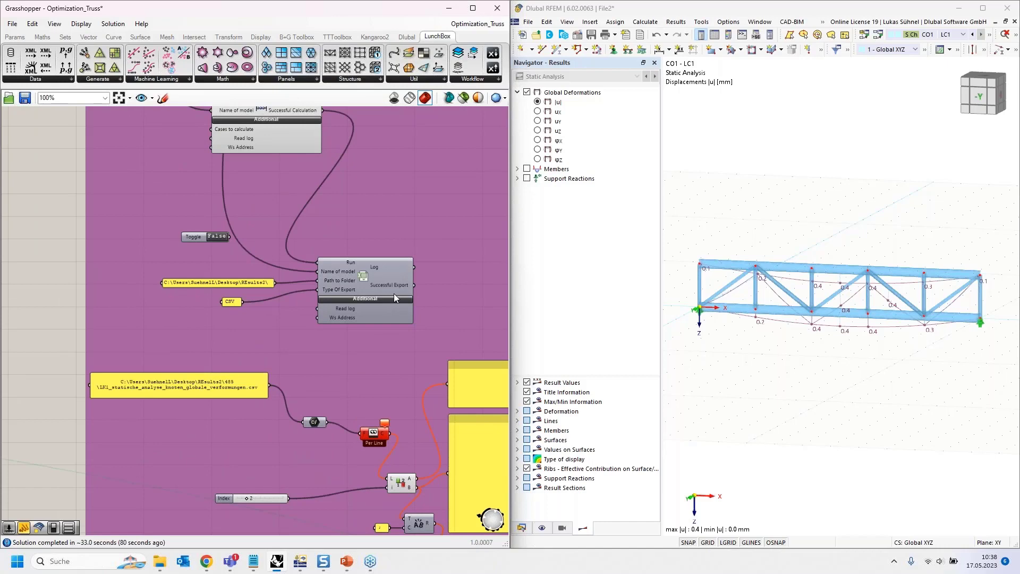
- Open the CSV path panel for editing and copy the file name CO1_static_analysis_nodes_global_deformations from the File2 folder in File Explorer
{"action": "scroll", "coordinate": [209, 139], "scroll_direction": "down", "scroll_amount": 2}
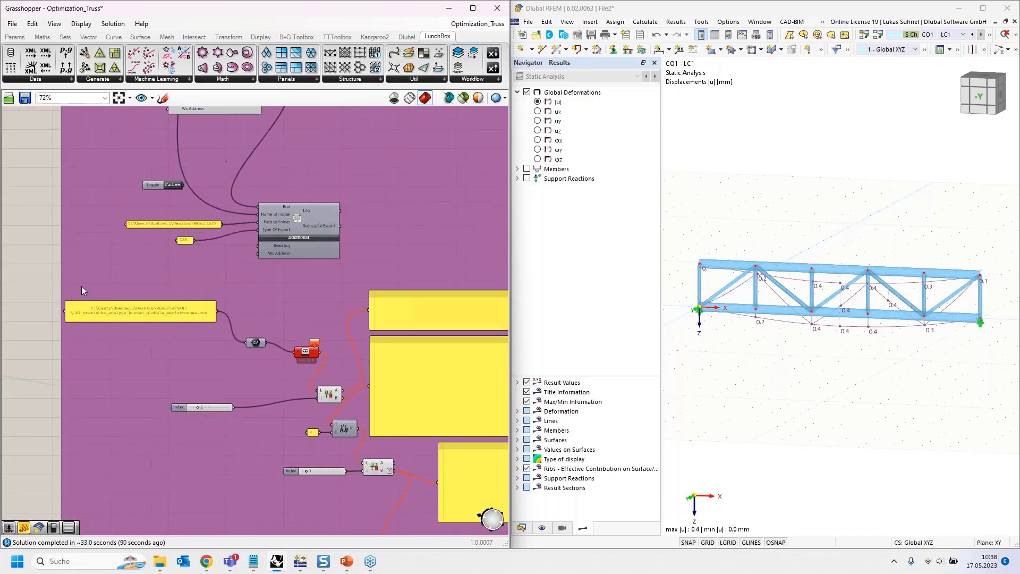
{"action": "double_click", "coordinate": [157, 315]}
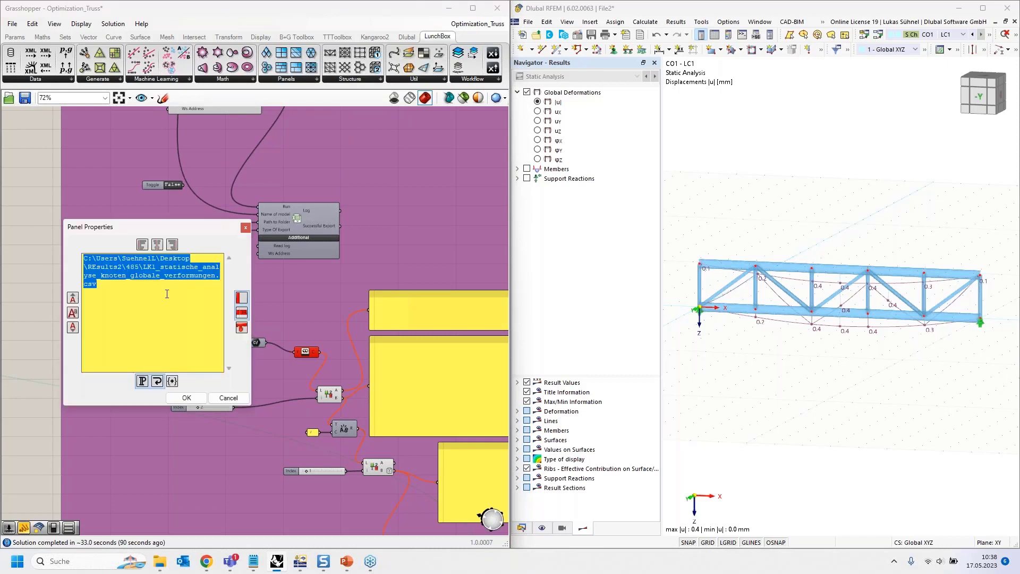
{"action": "left_click", "coordinate": [165, 291]}
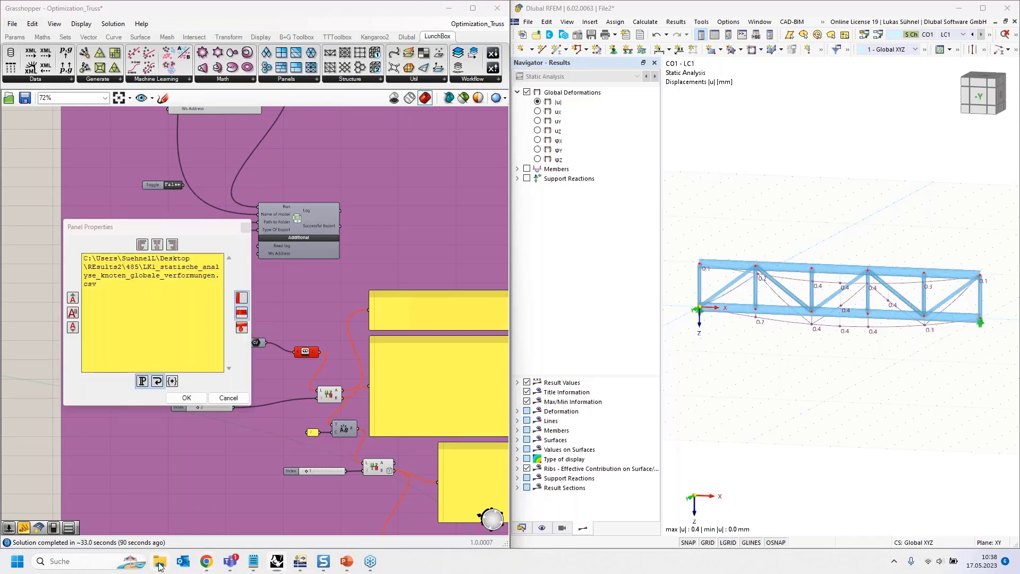
{"action": "left_click", "coordinate": [159, 563]}
{"action": "left_click", "coordinate": [189, 154]}
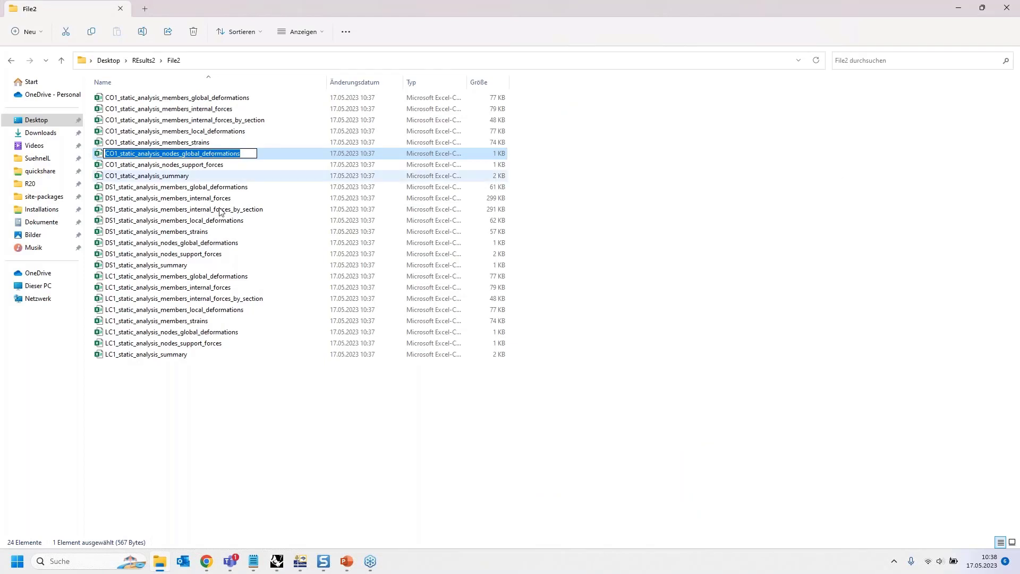
{"action": "left_click", "coordinate": [277, 567]}
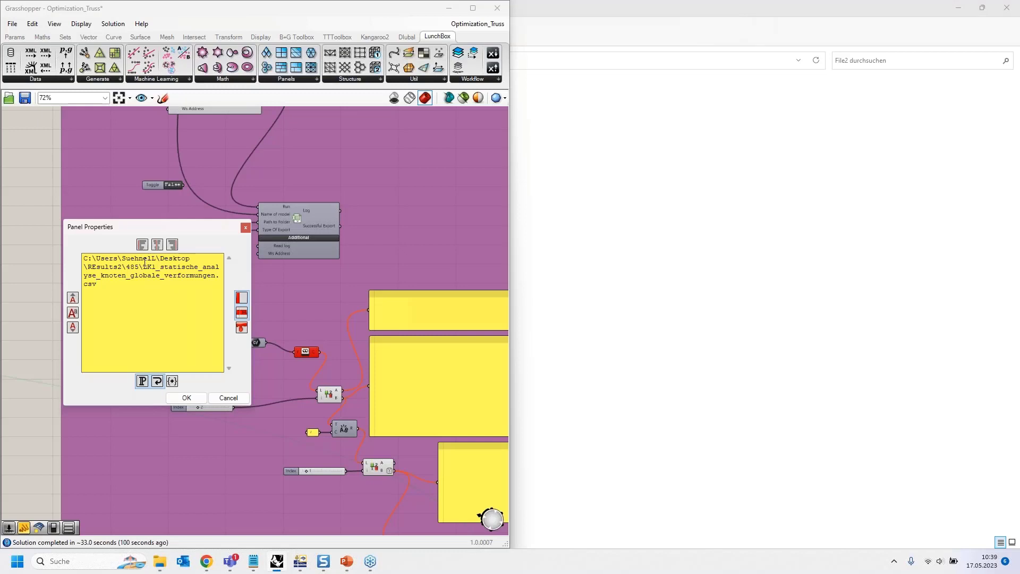
- Replace the end of the panel's path after REsults2 with File2\CO1_static_analysis_nodes_global_deformations.csv and accept the change
{"action": "left_click_drag", "start_coordinate": [144, 264], "coordinate": [159, 289]}
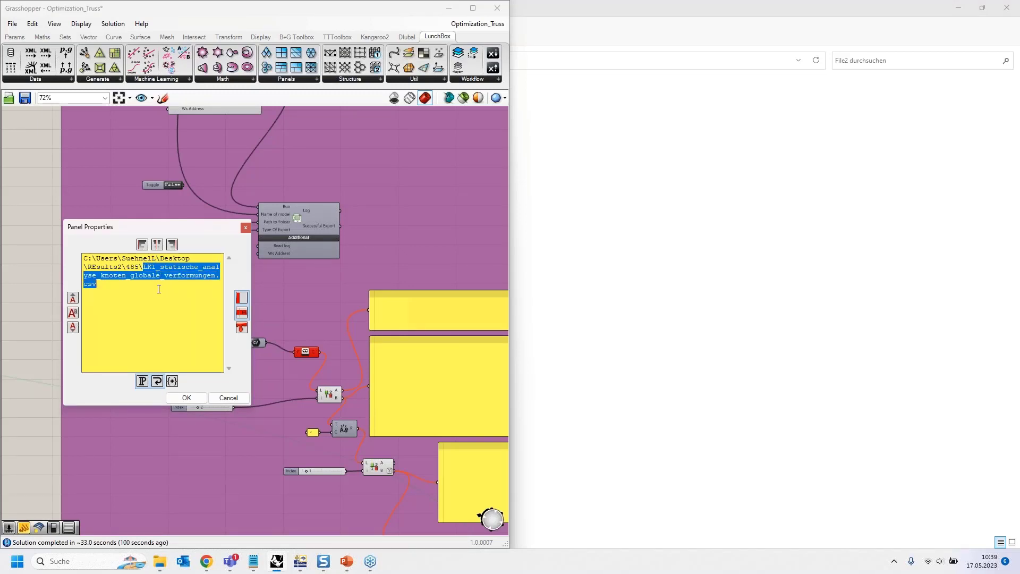
{"action": "type", "text": "C01_static_analysis_nodes_global_deformations"}
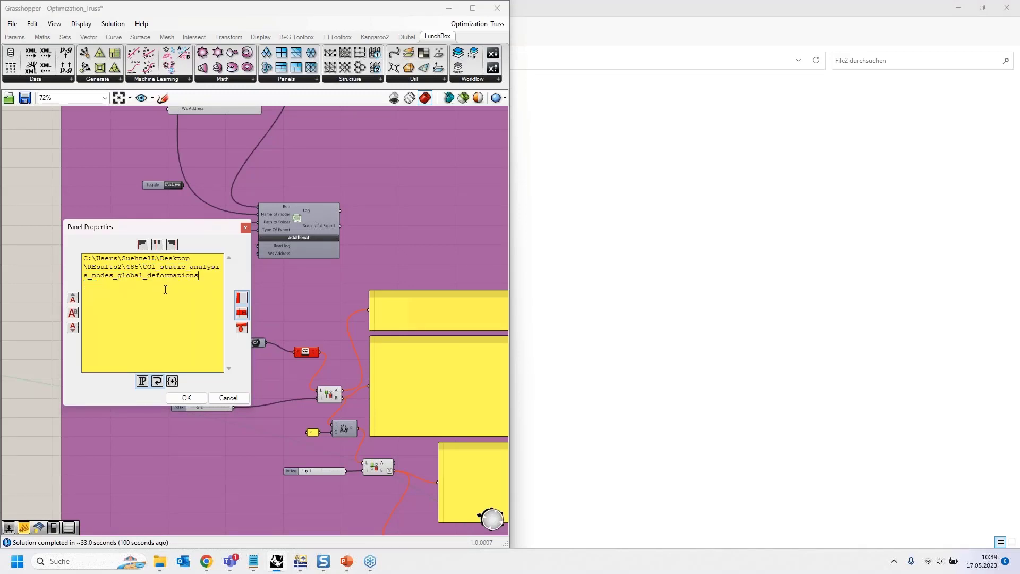
{"action": "type", "text": ".csv"}
{"action": "double_click", "coordinate": [128, 267]}
{"action": "key", "text": "BackSpace"}
{"action": "type", "text": "File2"}
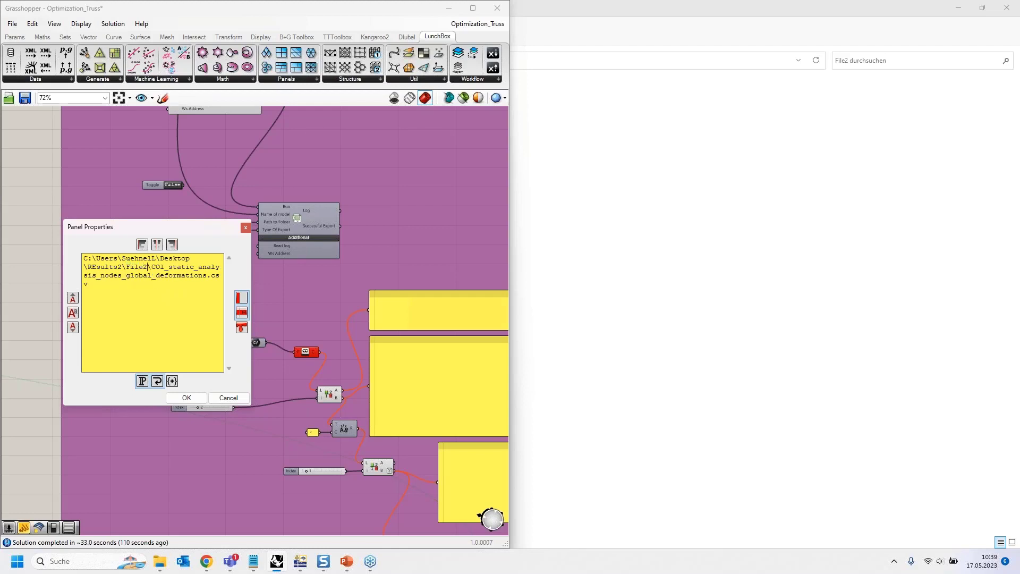
{"action": "left_click", "coordinate": [199, 399]}
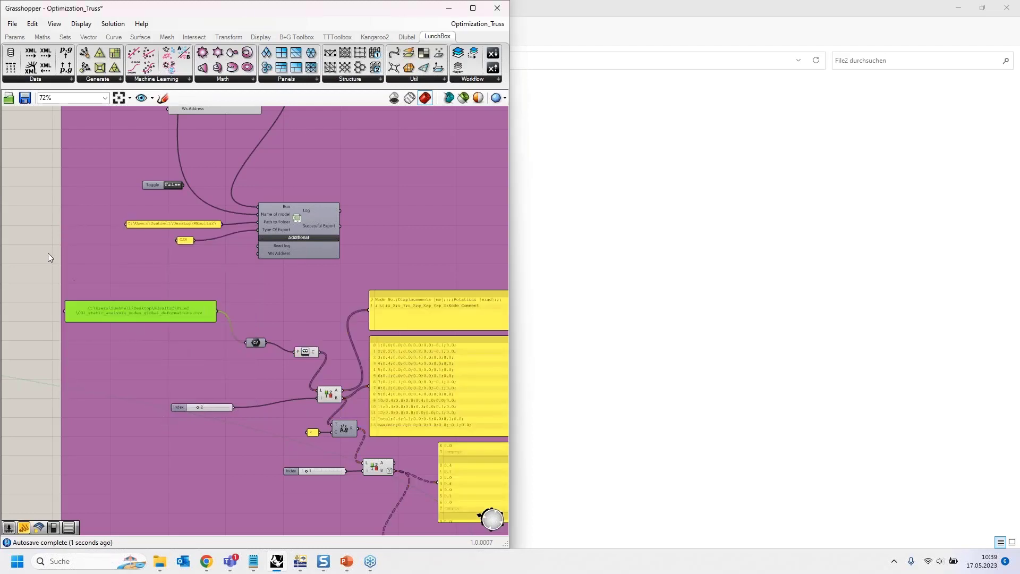
- Add a panel beside the Export Results component, feed it the Read File content, and enlarge it to fit all lines
{"action": "scroll", "coordinate": [219, 371], "scroll_direction": "up", "scroll_amount": 1}
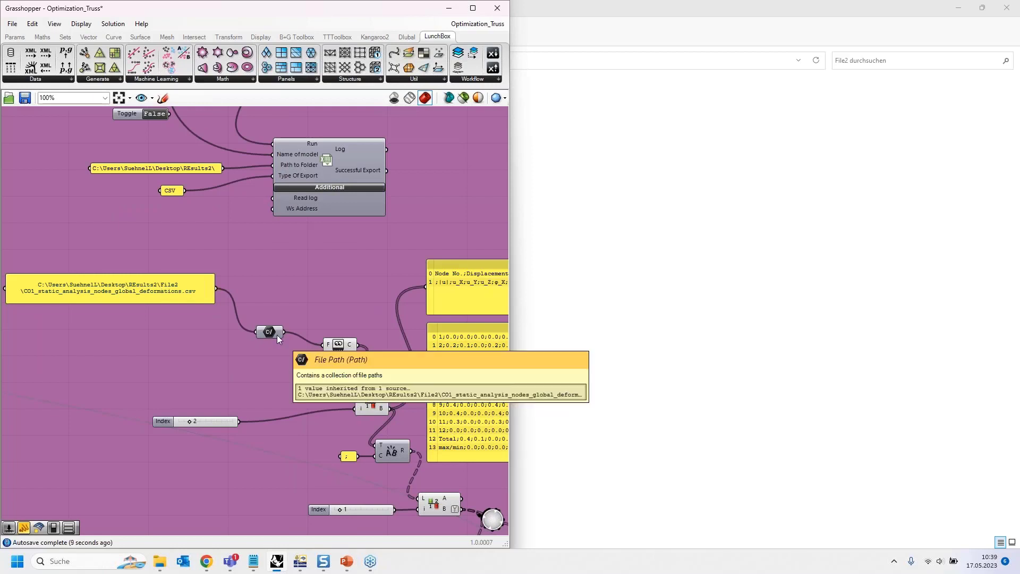
{"action": "right_click_drag", "start_coordinate": [303, 358], "coordinate": [237, 301]}
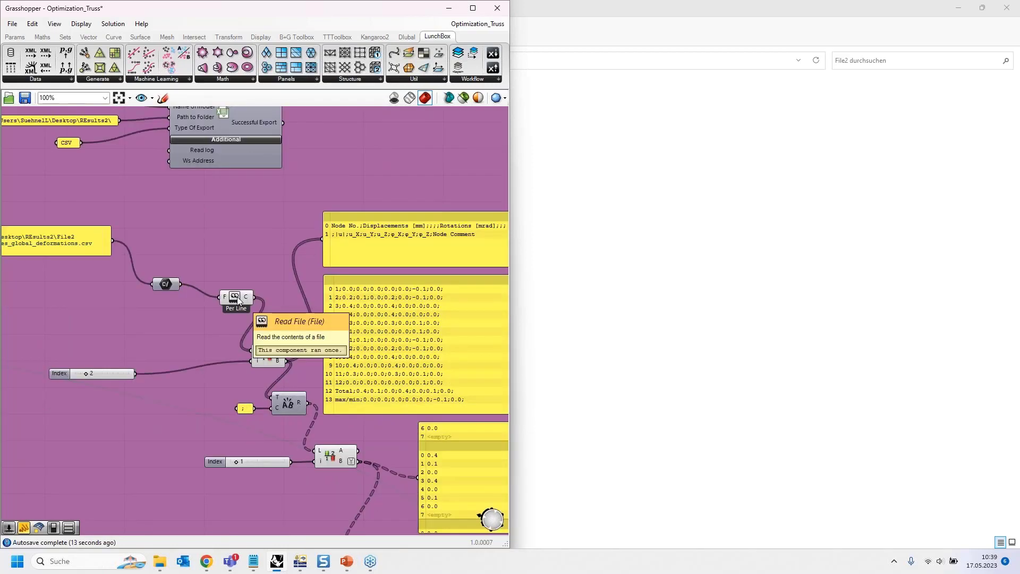
{"action": "right_click_drag", "start_coordinate": [264, 254], "coordinate": [195, 321]}
{"action": "scroll", "coordinate": [195, 322], "scroll_direction": "down", "scroll_amount": 2}
{"action": "left_click", "coordinate": [16, 37]}
{"action": "left_click_drag", "start_coordinate": [148, 67], "coordinate": [279, 179]}
{"action": "left_click_drag", "start_coordinate": [187, 355], "coordinate": [250, 178]}
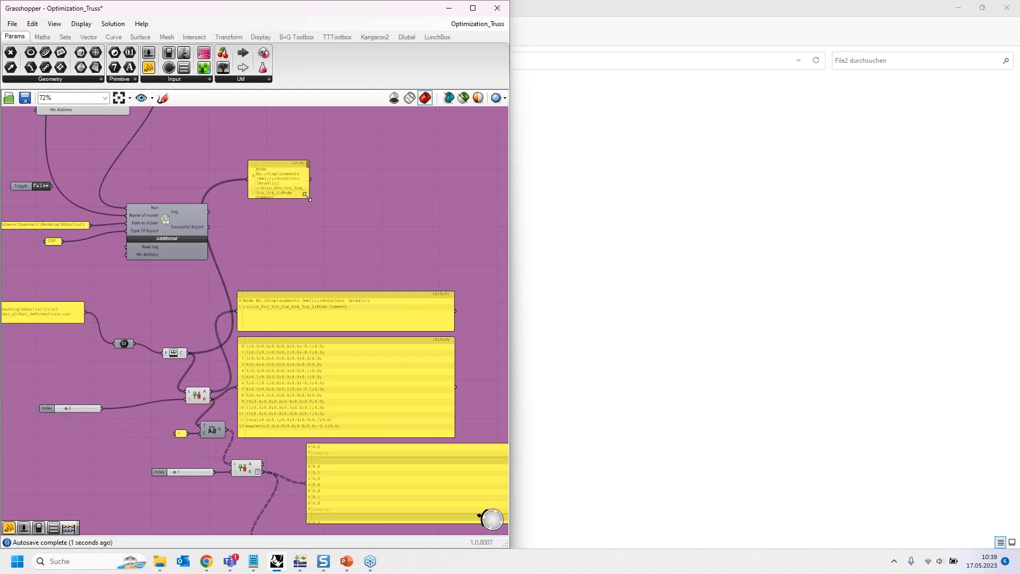
{"action": "left_click_drag", "start_coordinate": [309, 197], "coordinate": [510, 279]}
{"action": "left_click_drag", "start_coordinate": [409, 214], "coordinate": [305, 171]}
- Examine the header, node, total and max/min lines in the Read File content panel, and delete that panel
{"action": "scroll", "coordinate": [305, 171], "scroll_direction": "up", "scroll_amount": 1}
{"action": "scroll", "coordinate": [305, 171], "scroll_direction": "up", "scroll_amount": 3}
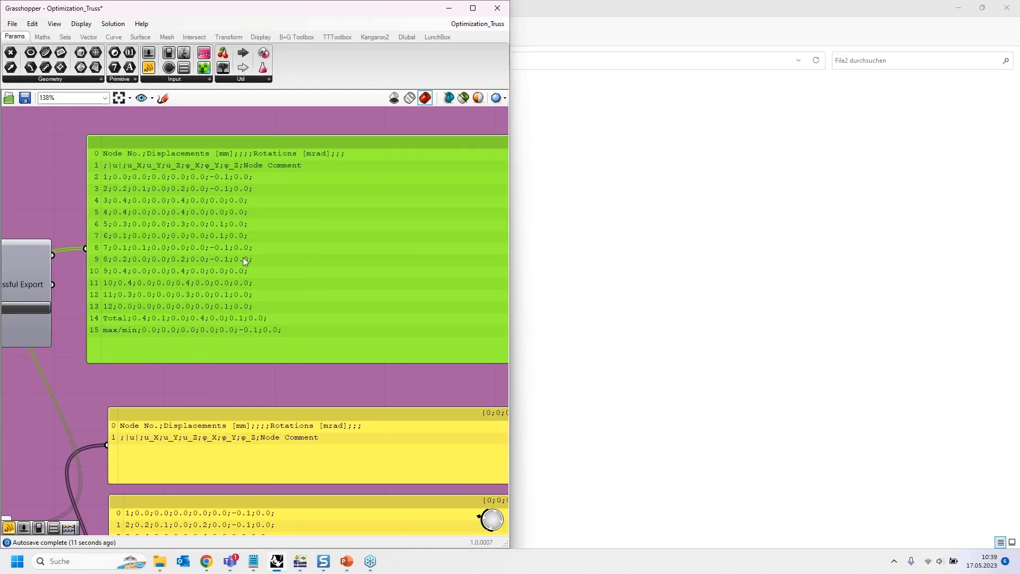
{"action": "scroll", "coordinate": [242, 219], "scroll_direction": "down", "scroll_amount": 2}
{"action": "scroll", "coordinate": [230, 193], "scroll_direction": "up", "scroll_amount": 5}
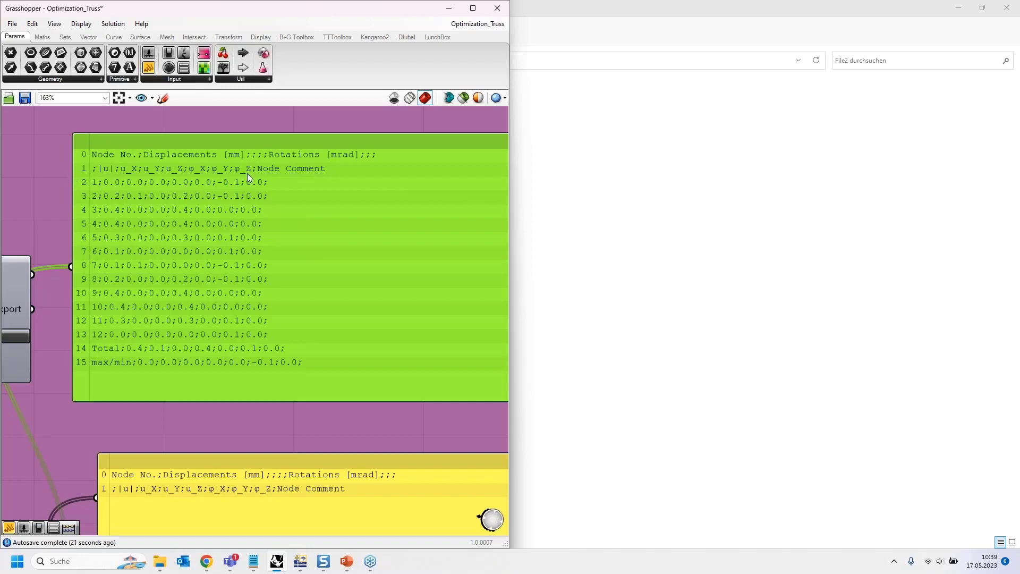
{"action": "scroll", "coordinate": [247, 173], "scroll_direction": "down", "scroll_amount": 2}
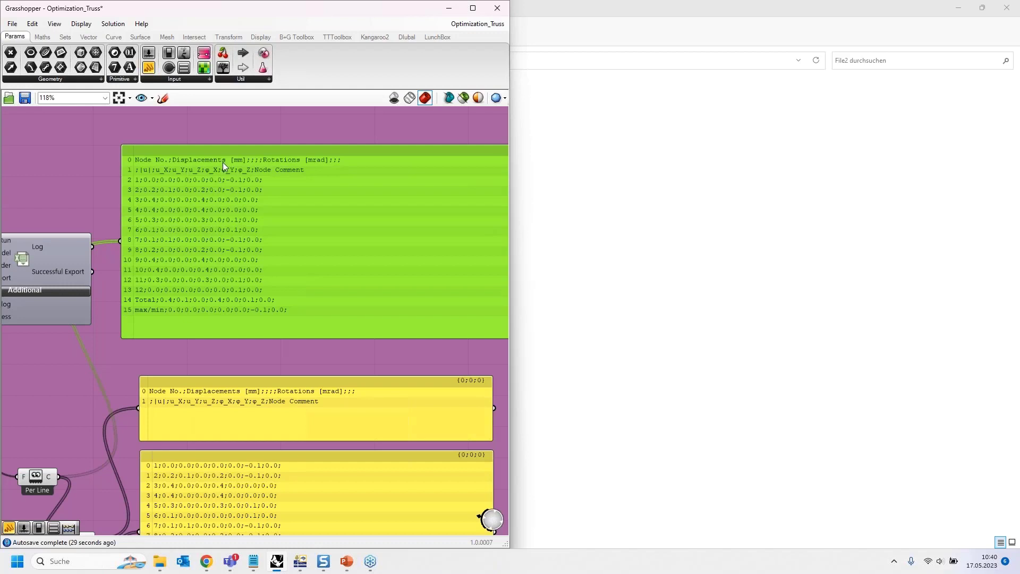
{"action": "key", "text": "Delete"}
- Examine the first Split List with its index 2 slider, and delete the panel showing the two header lines
{"action": "scroll", "coordinate": [237, 133], "scroll_direction": "down", "scroll_amount": 4}
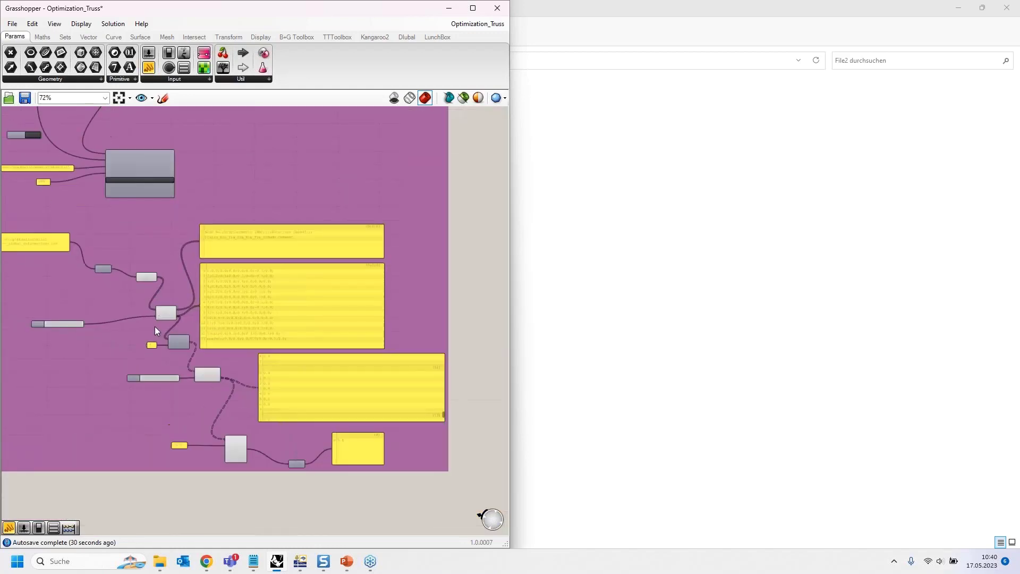
{"action": "scroll", "coordinate": [159, 313], "scroll_direction": "up", "scroll_amount": 5}
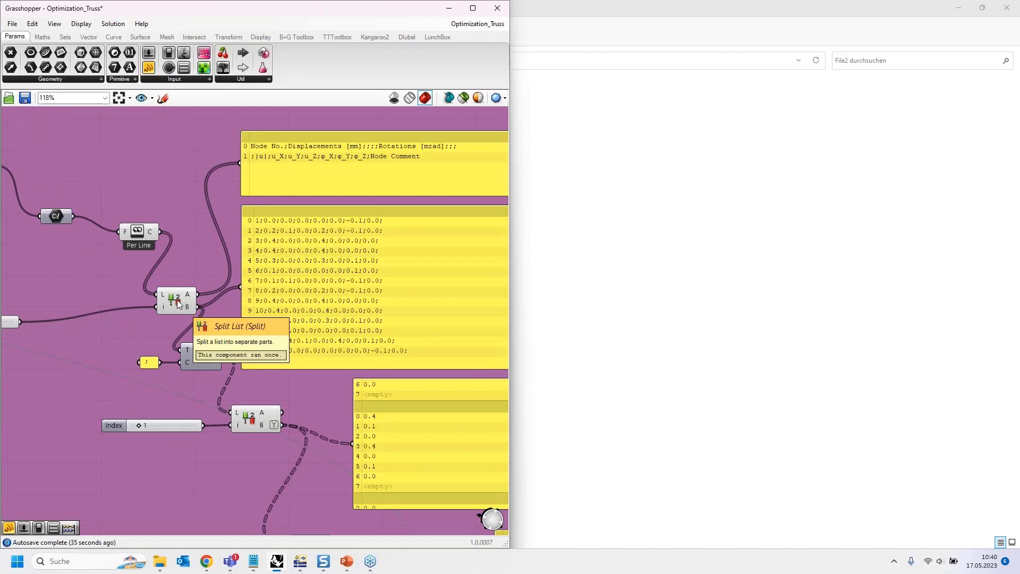
{"action": "scroll", "coordinate": [114, 281], "scroll_direction": "down", "scroll_amount": 1}
{"action": "right_click_drag", "start_coordinate": [80, 276], "coordinate": [223, 240]}
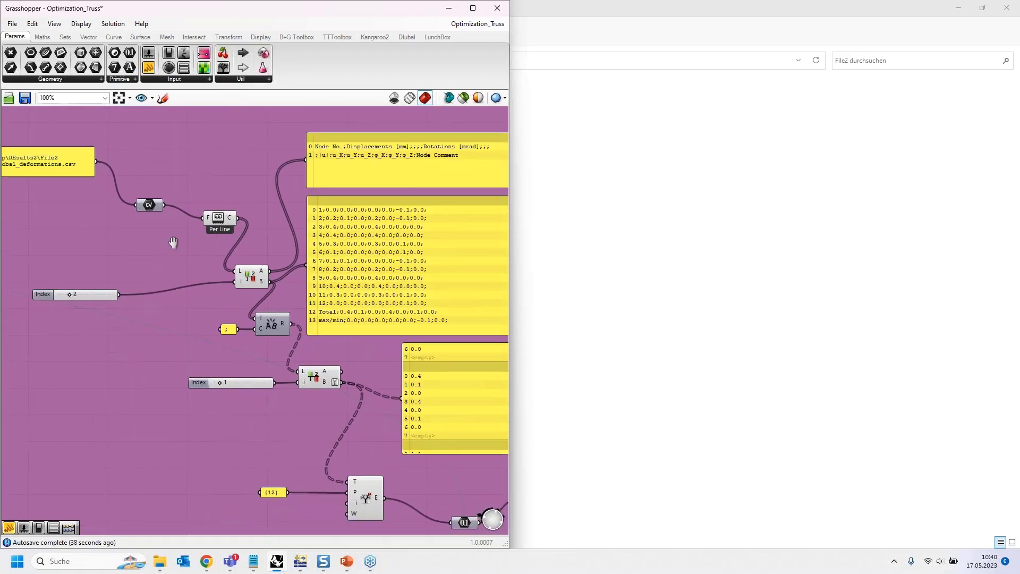
{"action": "right_click_drag", "start_coordinate": [330, 147], "coordinate": [202, 158]}
{"action": "left_click", "coordinate": [203, 161]}
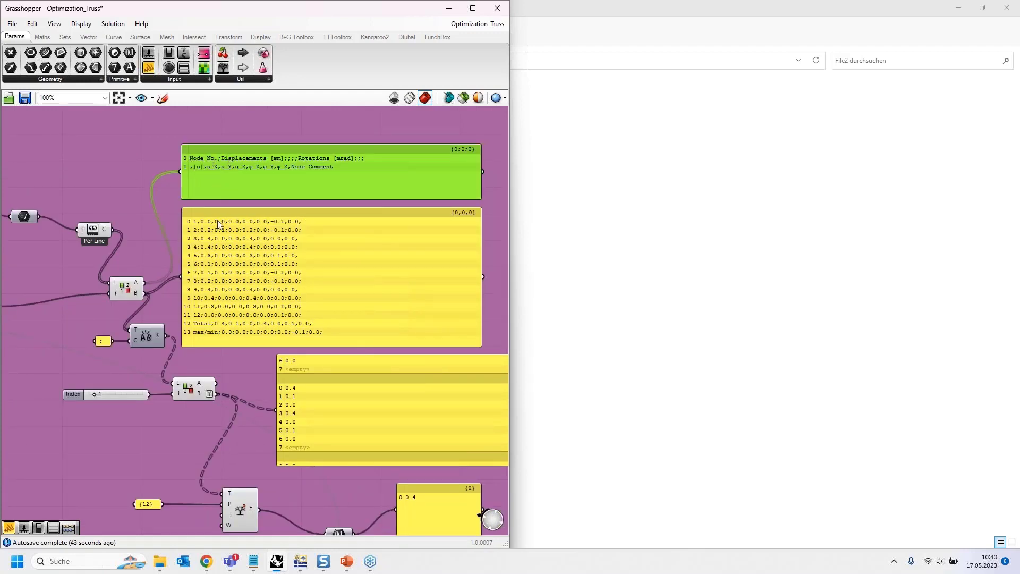
{"action": "key", "text": "Delete"}
- Examine the semicolon-separated node result lines in the panel connected to the first Split List's B output
{"action": "right_click_drag", "start_coordinate": [152, 314], "coordinate": [151, 312]}
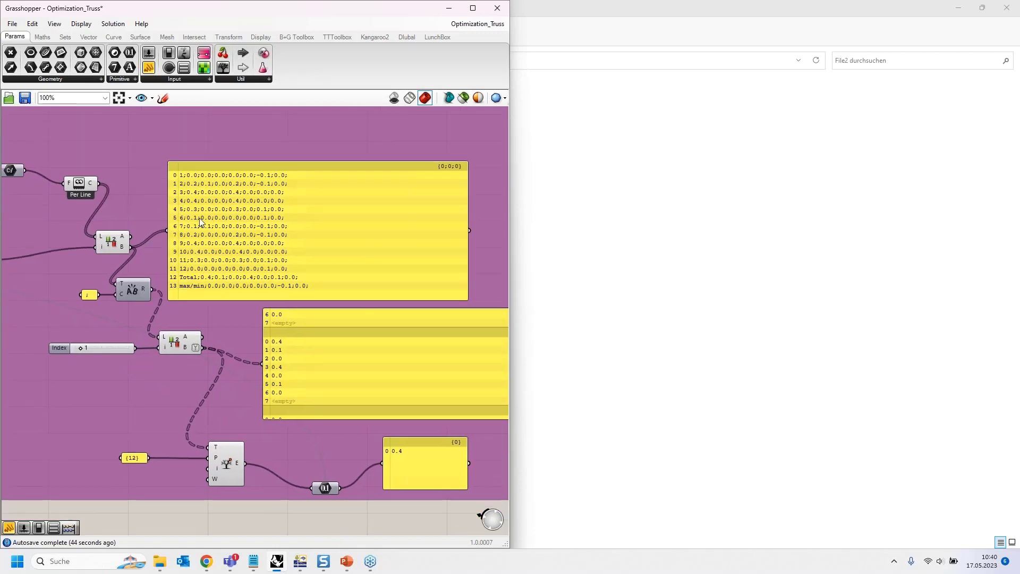
{"action": "scroll", "coordinate": [212, 218], "scroll_direction": "up", "scroll_amount": 4}
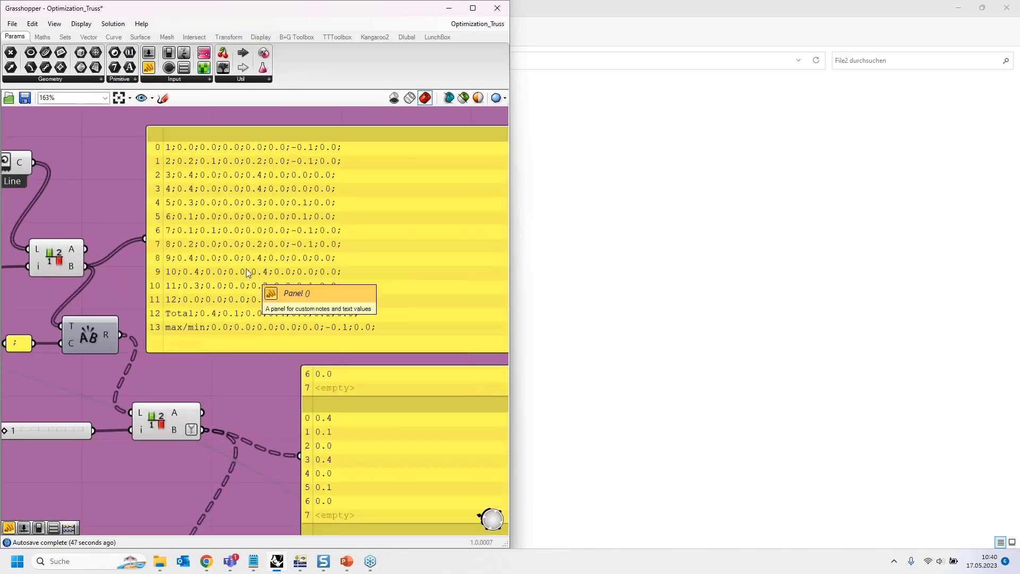
{"action": "scroll", "coordinate": [250, 198], "scroll_direction": "down", "scroll_amount": 1}
{"action": "scroll", "coordinate": [251, 196], "scroll_direction": "down", "scroll_amount": 1}
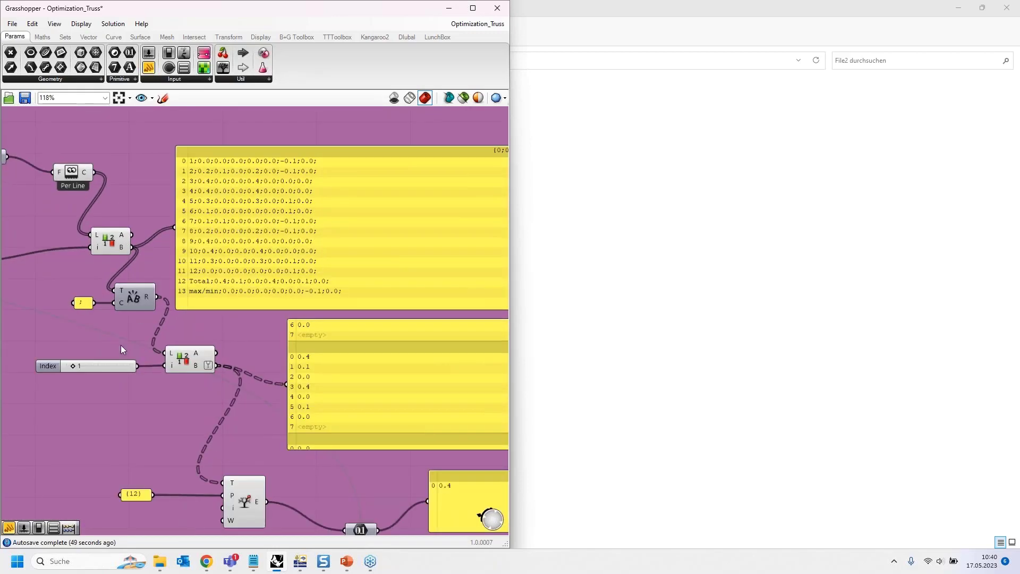
{"action": "right_click_drag", "start_coordinate": [239, 233], "coordinate": [252, 168]}
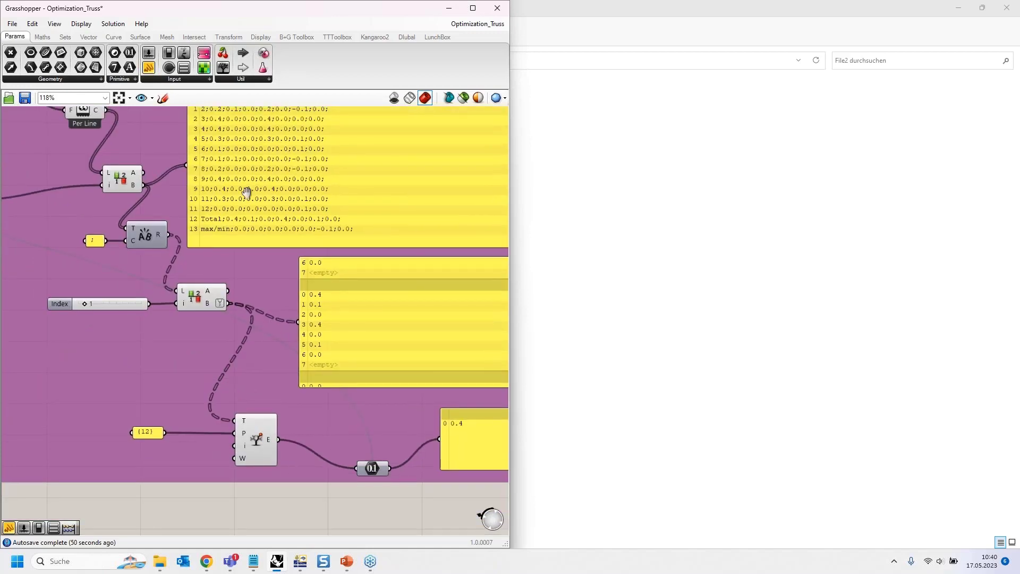
{"action": "scroll", "coordinate": [201, 184], "scroll_direction": "up", "scroll_amount": 4}
{"action": "scroll", "coordinate": [200, 183], "scroll_direction": "up", "scroll_amount": 1}
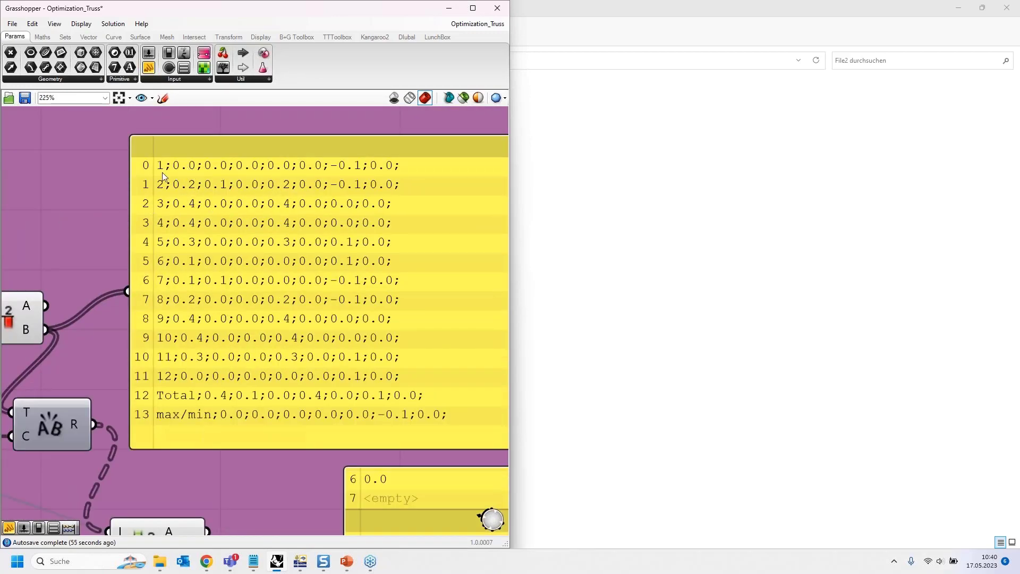
{"action": "scroll", "coordinate": [263, 150], "scroll_direction": "down", "scroll_amount": 3}
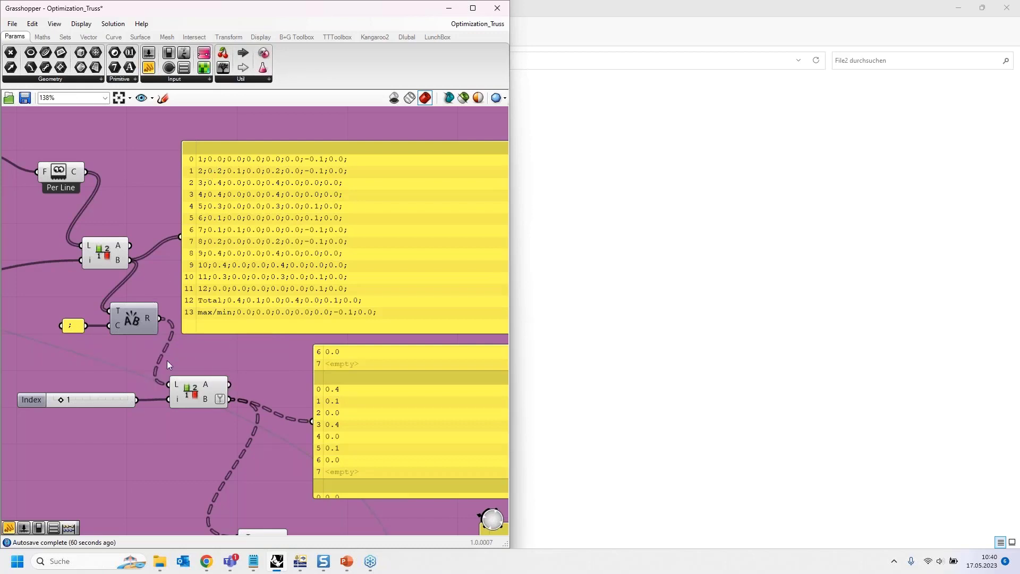
- Connect the Text Split result to the large node results panel to view the separated values
{"action": "right_click_drag", "start_coordinate": [184, 349], "coordinate": [176, 319]}
{"action": "left_click_drag", "start_coordinate": [151, 288], "coordinate": [172, 205]}
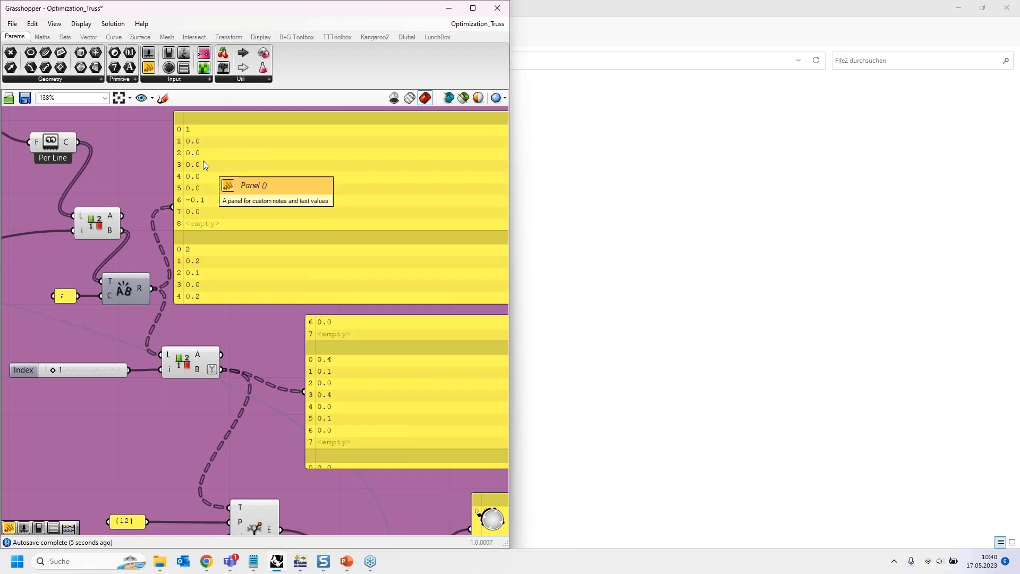
{"action": "scroll", "coordinate": [81, 180], "scroll_direction": "down", "scroll_amount": 2}
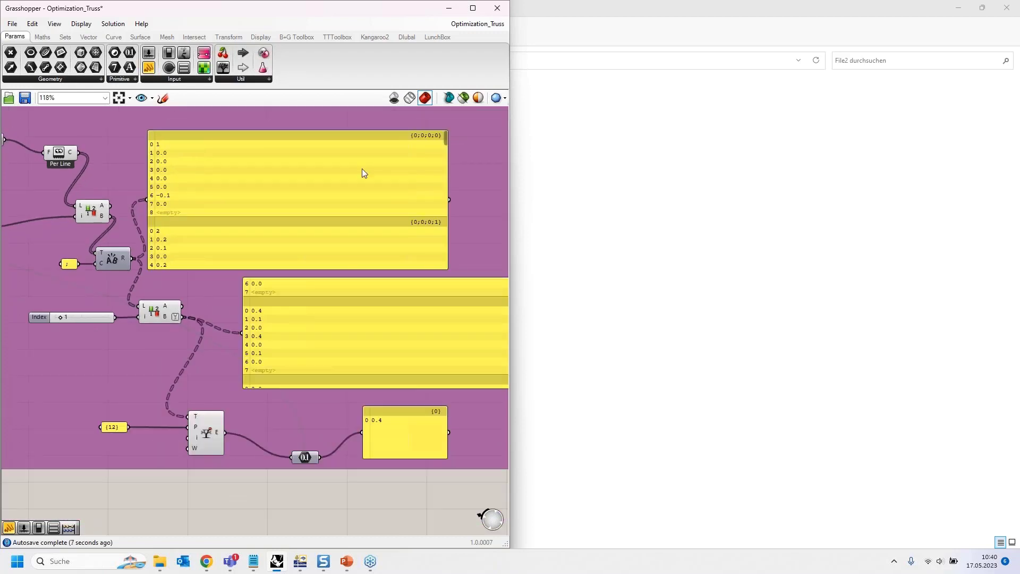
{"action": "scroll", "coordinate": [362, 168], "scroll_direction": "up", "scroll_amount": 1}
- Look through the branches of separated values and delete the panel connected to Text Split
{"action": "left_click", "coordinate": [138, 139]}
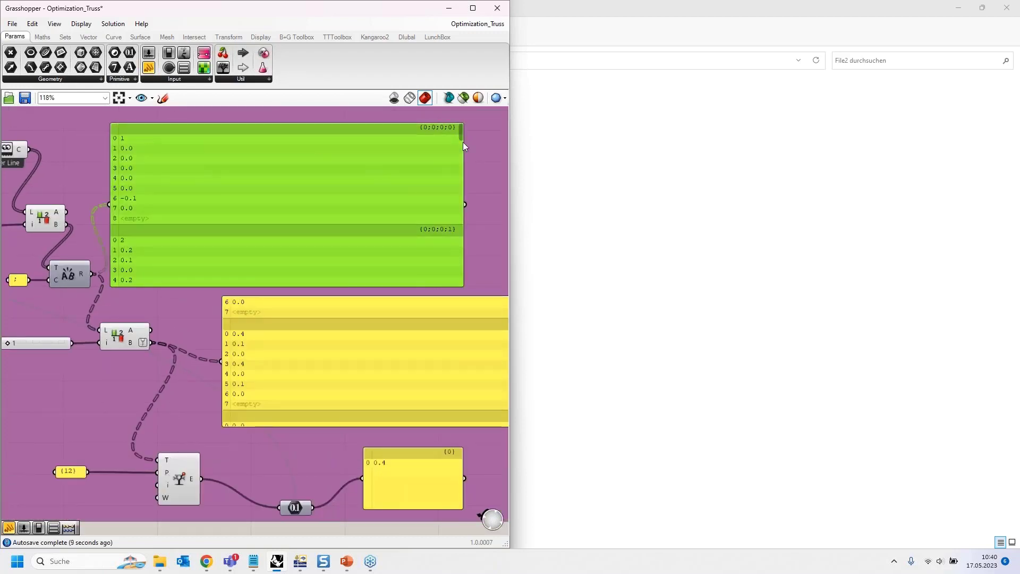
{"action": "left_click_drag", "start_coordinate": [460, 133], "coordinate": [460, 152]}
{"action": "key", "text": "Delete"}
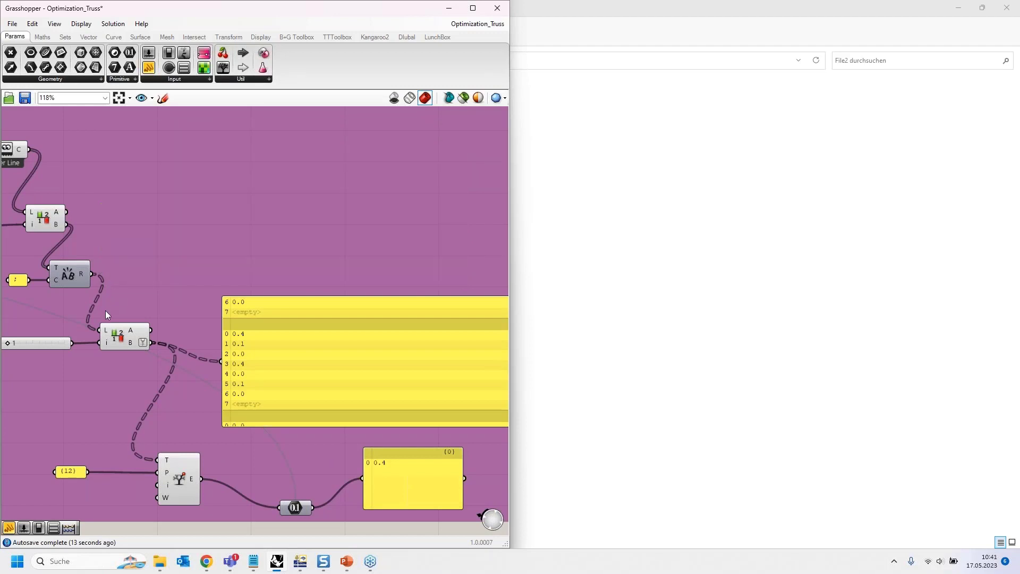
- Examine branch {12} in the second Split List's output panel and how the Tree Item component picks from it
{"action": "right_click_drag", "start_coordinate": [88, 388], "coordinate": [120, 329]}
{"action": "right_click_drag", "start_coordinate": [231, 312], "coordinate": [119, 270]}
{"action": "scroll", "coordinate": [50, 275], "scroll_direction": "down", "scroll_amount": 1}
{"action": "right_click_drag", "start_coordinate": [181, 289], "coordinate": [136, 285]}
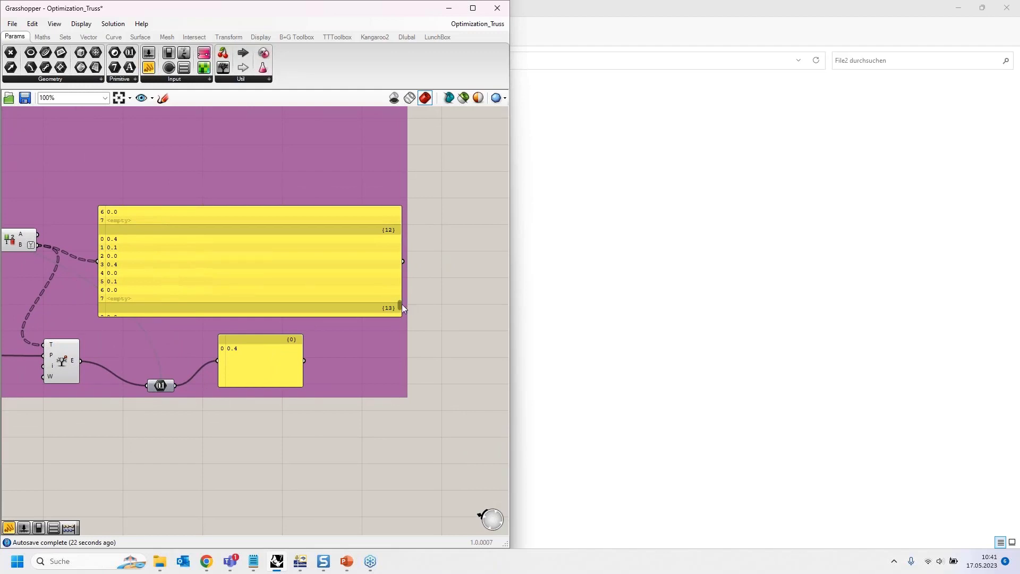
{"action": "mouse_move", "coordinate": [401, 305]}
{"action": "left_mouse_down"}
{"action": "mouse_move", "coordinate": [394, 269]}
{"action": "mouse_move", "coordinate": [390, 302]}
{"action": "left_mouse_up"}
{"action": "right_click_drag", "start_coordinate": [108, 435], "coordinate": [222, 352]}
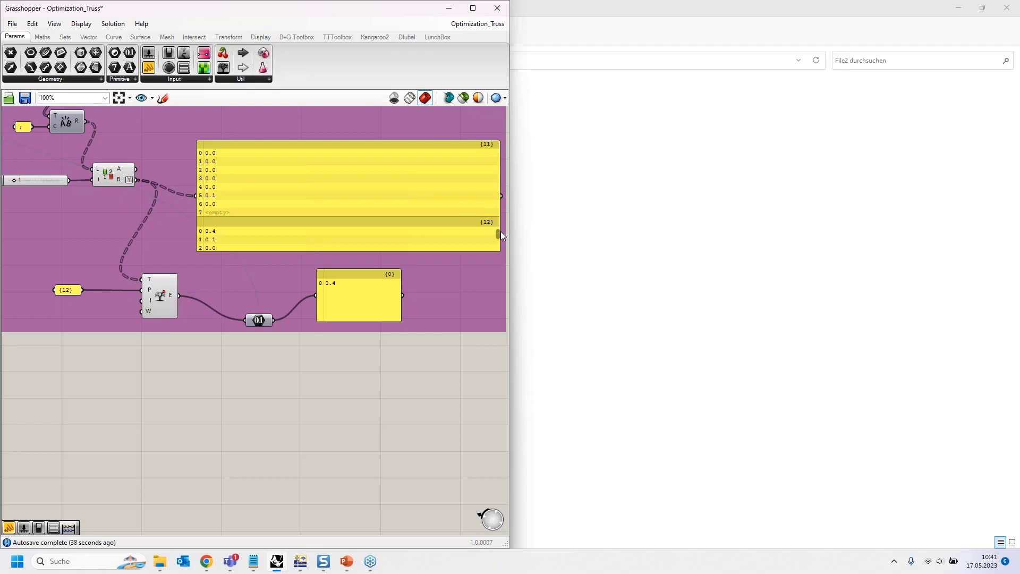
{"action": "left_click_drag", "start_coordinate": [497, 234], "coordinate": [496, 240]}
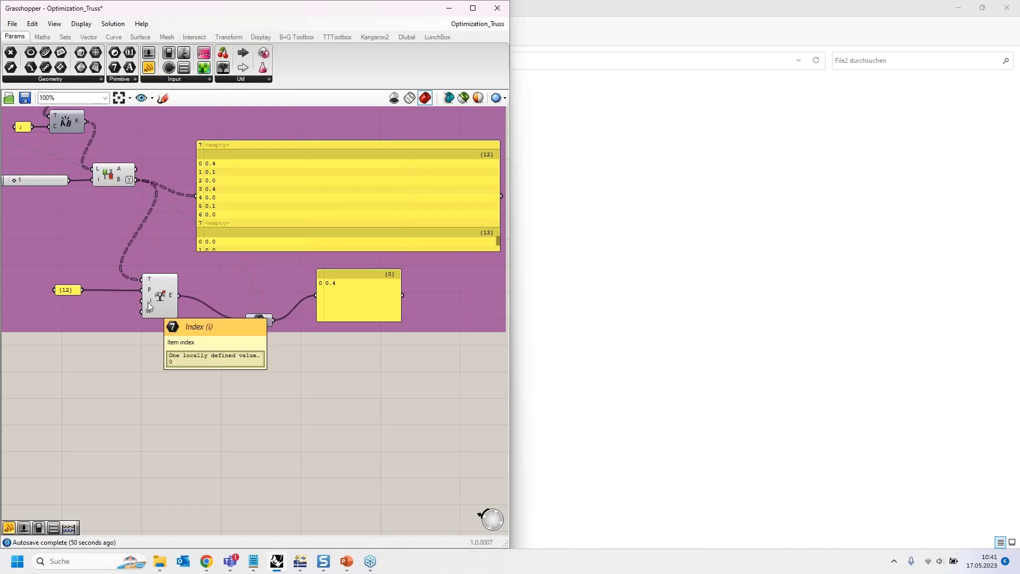
- Move the Number parameter in line between Tree Item and the result panel, and bring the RFEM window forward beside Grasshopper
{"action": "left_click", "coordinate": [251, 319]}
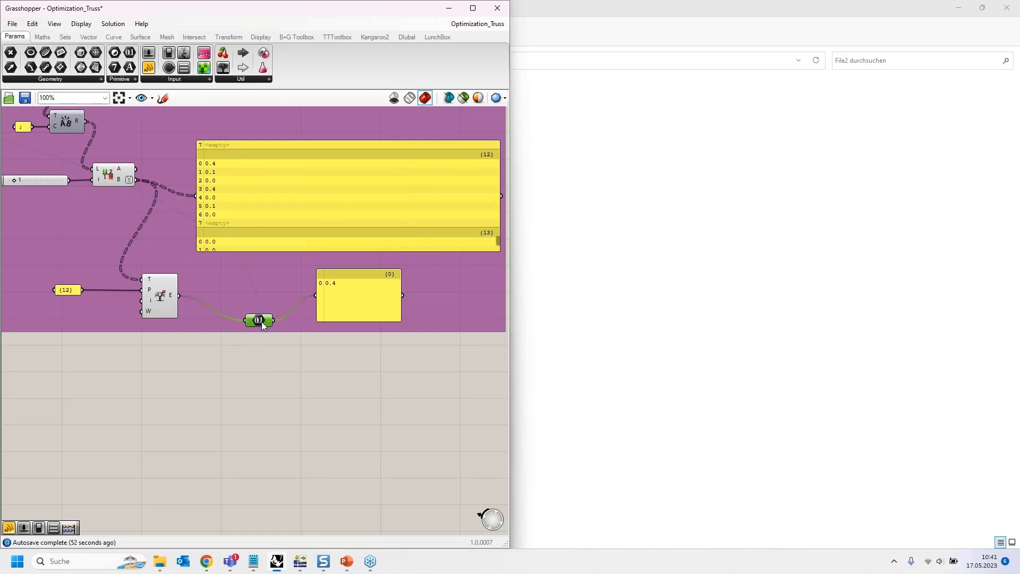
{"action": "left_click", "coordinate": [334, 284]}
{"action": "scroll", "coordinate": [234, 394], "scroll_direction": "down", "scroll_amount": 1}
{"action": "left_click", "coordinate": [256, 320]}
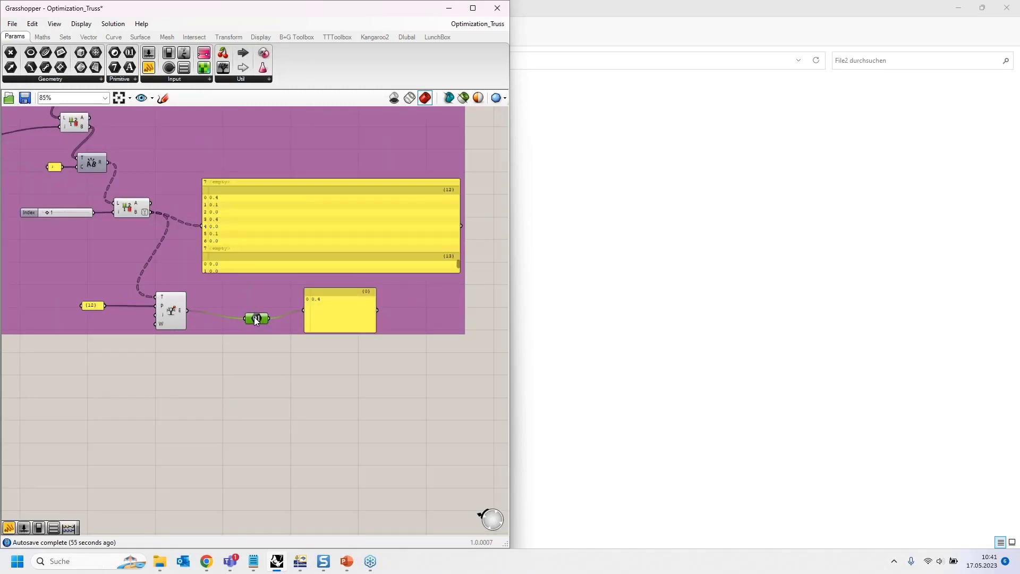
{"action": "mouse_move", "coordinate": [253, 310]}
{"action": "left_click", "coordinate": [296, 560]}
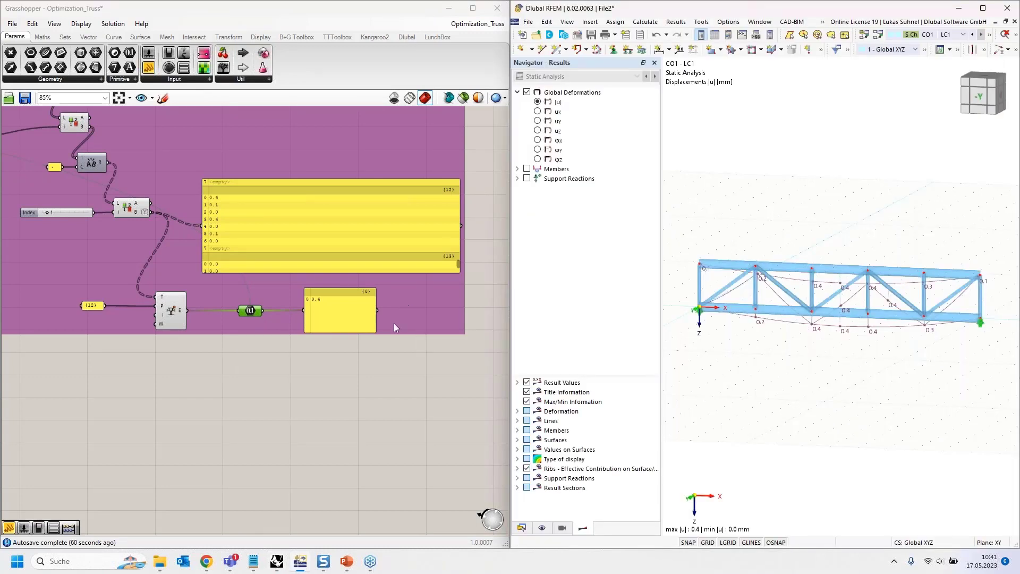
- Place a Galapagos solver on the empty canvas below the results group, inspect its Fitness input, and delete the component
{"action": "left_click", "coordinate": [216, 360]}
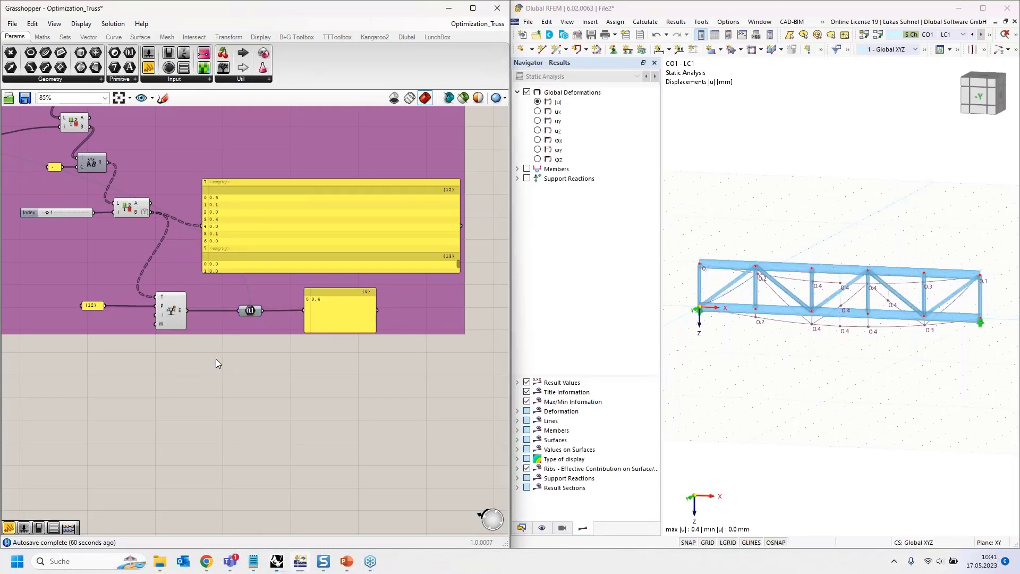
{"action": "left_click", "coordinate": [252, 79]}
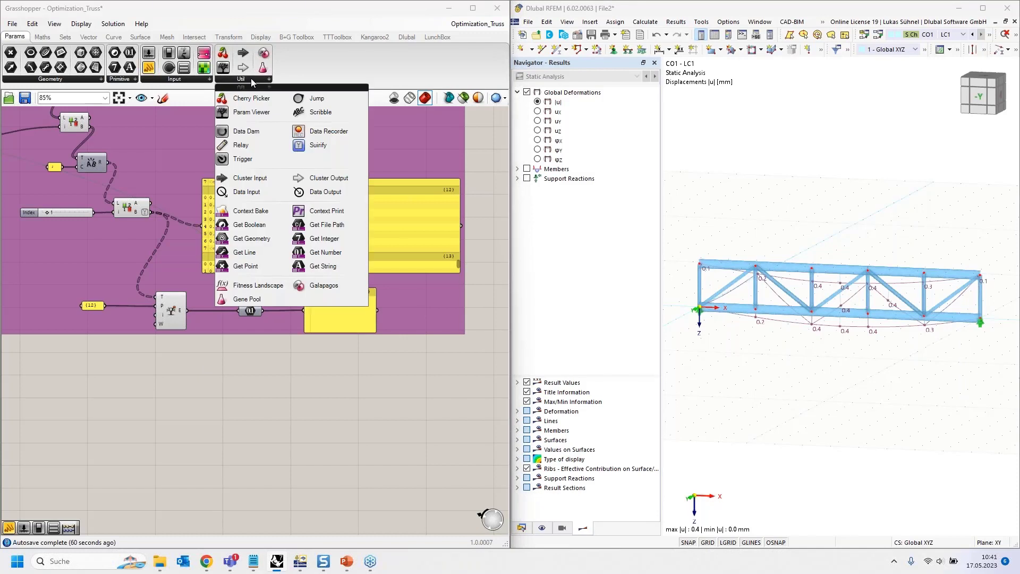
{"action": "left_click_drag", "start_coordinate": [317, 289], "coordinate": [270, 392]}
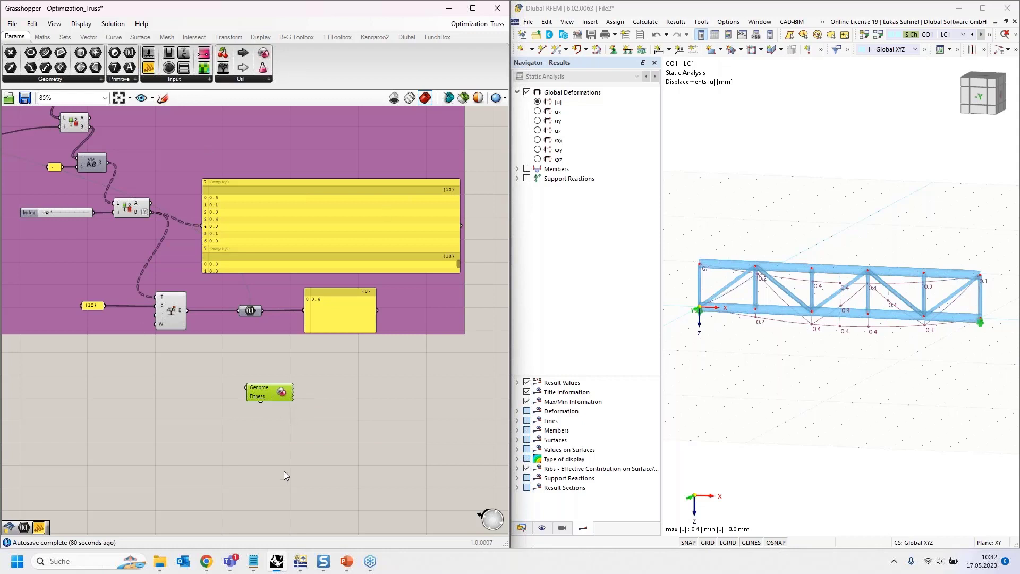
{"action": "scroll", "coordinate": [259, 413], "scroll_direction": "up", "scroll_amount": 2}
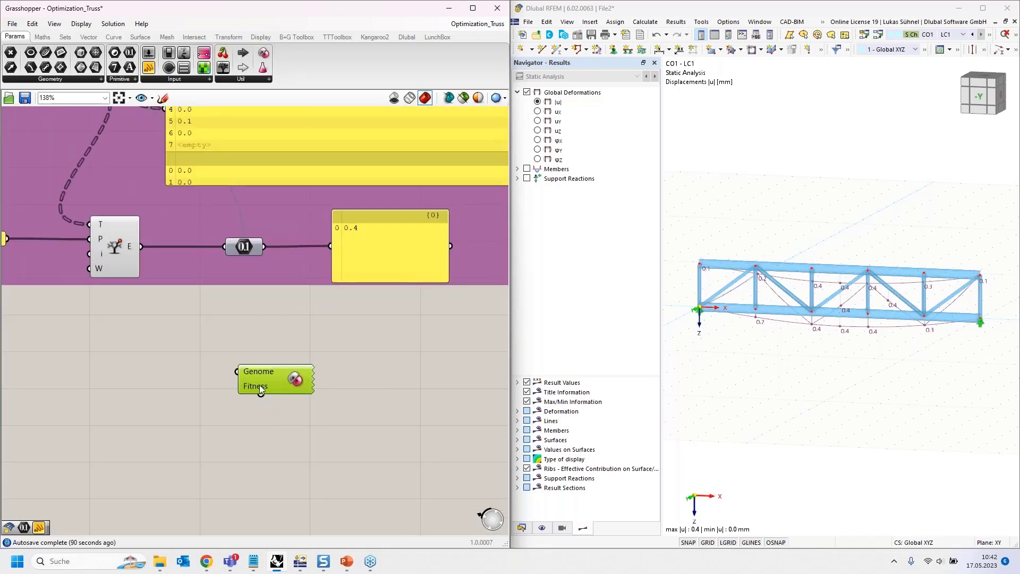
{"action": "mouse_move", "coordinate": [254, 390]}
{"action": "left_click_drag", "start_coordinate": [261, 395], "coordinate": [230, 473]}
{"action": "scroll", "coordinate": [267, 401], "scroll_direction": "down", "scroll_amount": 1}
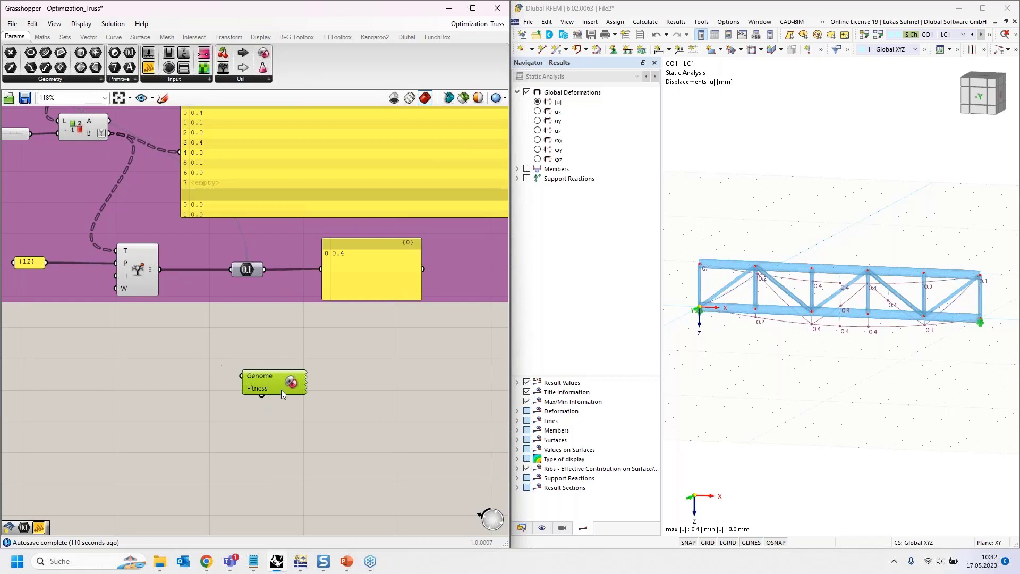
{"action": "key", "text": "Delete"}
- Examine the Fitness input of the existing Galapagos component below the geometry group
{"action": "scroll", "coordinate": [270, 361], "scroll_direction": "down", "scroll_amount": 3}
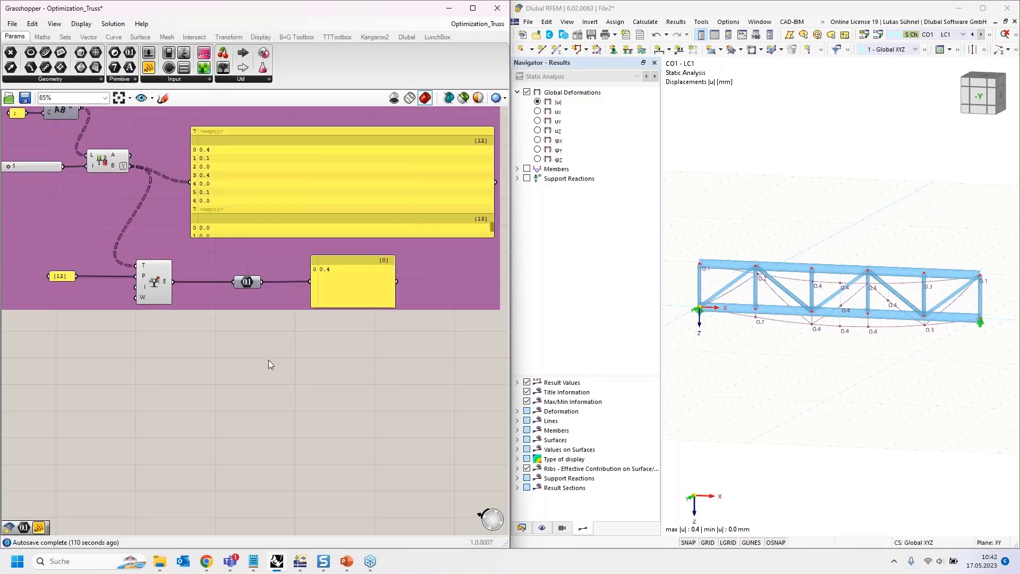
{"action": "scroll", "coordinate": [359, 378], "scroll_direction": "down", "scroll_amount": 5}
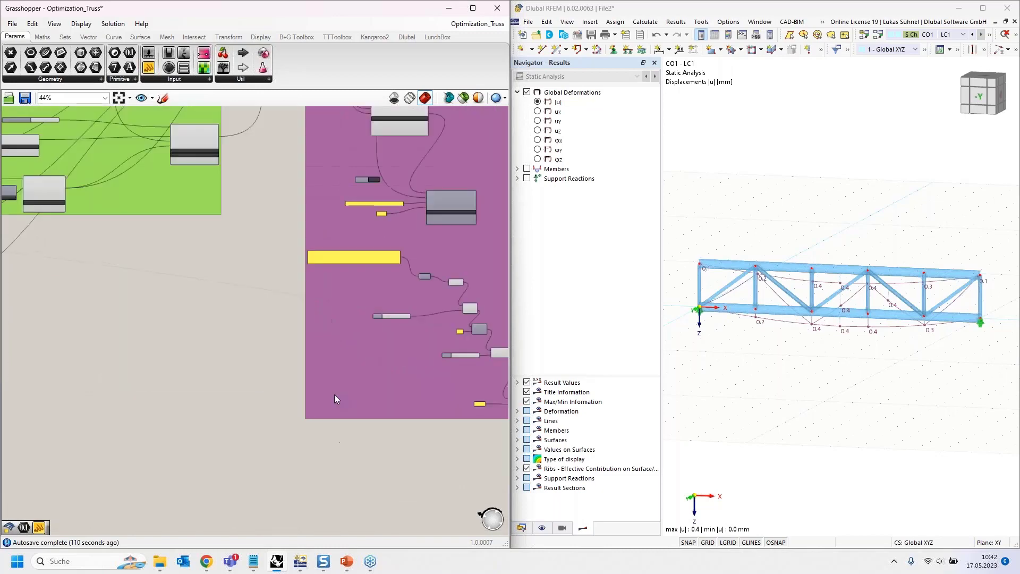
{"action": "right_click_drag", "start_coordinate": [91, 298], "coordinate": [380, 309]}
{"action": "right_click_drag", "start_coordinate": [154, 233], "coordinate": [385, 280]}
{"action": "scroll", "coordinate": [247, 237], "scroll_direction": "up", "scroll_amount": 5}
{"action": "scroll", "coordinate": [178, 226], "scroll_direction": "up", "scroll_amount": 3}
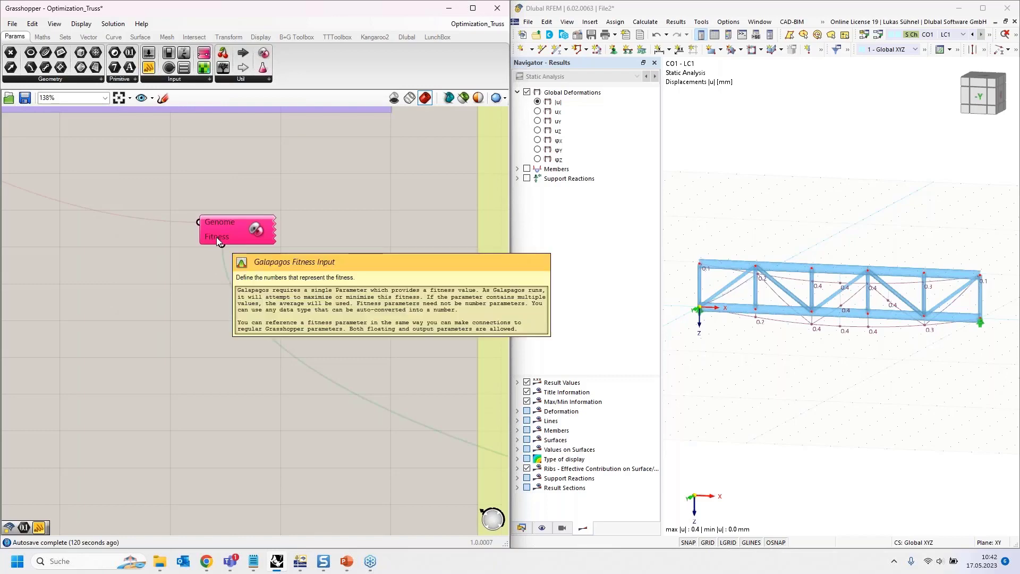
- Follow the Galapagos Genome connection back to the Factor slider and check the slider's limits
{"action": "right_click_drag", "start_coordinate": [76, 174], "coordinate": [191, 229]}
{"action": "right_click_drag", "start_coordinate": [123, 223], "coordinate": [312, 302]}
{"action": "scroll", "coordinate": [312, 303], "scroll_direction": "down", "scroll_amount": 3}
{"action": "right_click_drag", "start_coordinate": [187, 326], "coordinate": [196, 368]}
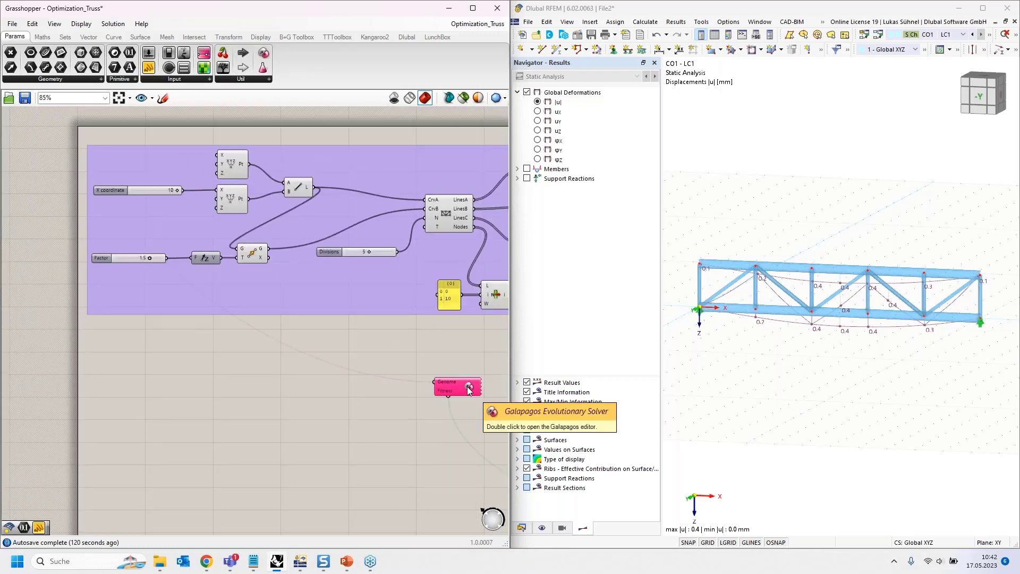
{"action": "scroll", "coordinate": [123, 257], "scroll_direction": "up", "scroll_amount": 5}
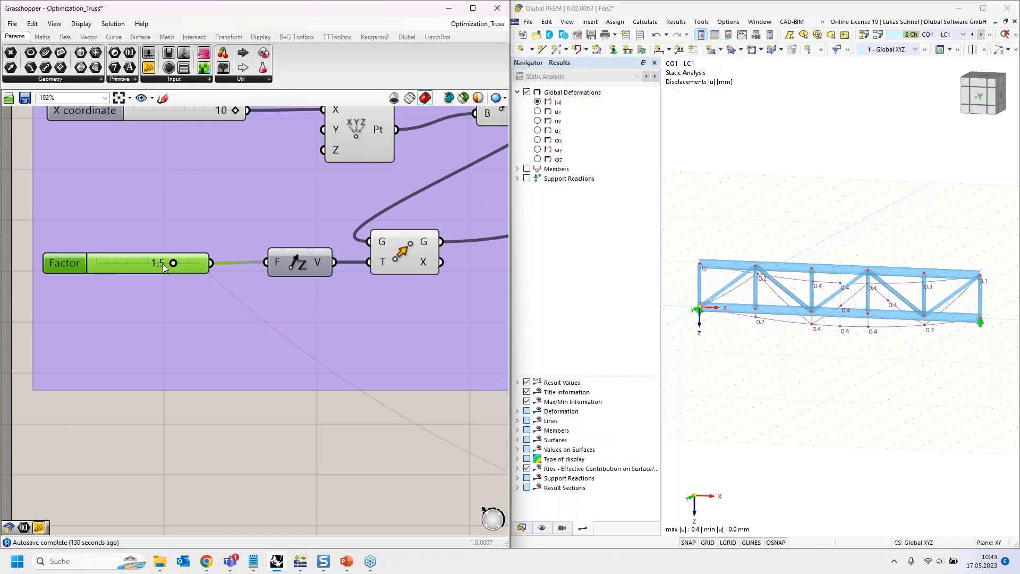
{"action": "scroll", "coordinate": [104, 268], "scroll_direction": "down", "scroll_amount": 3}
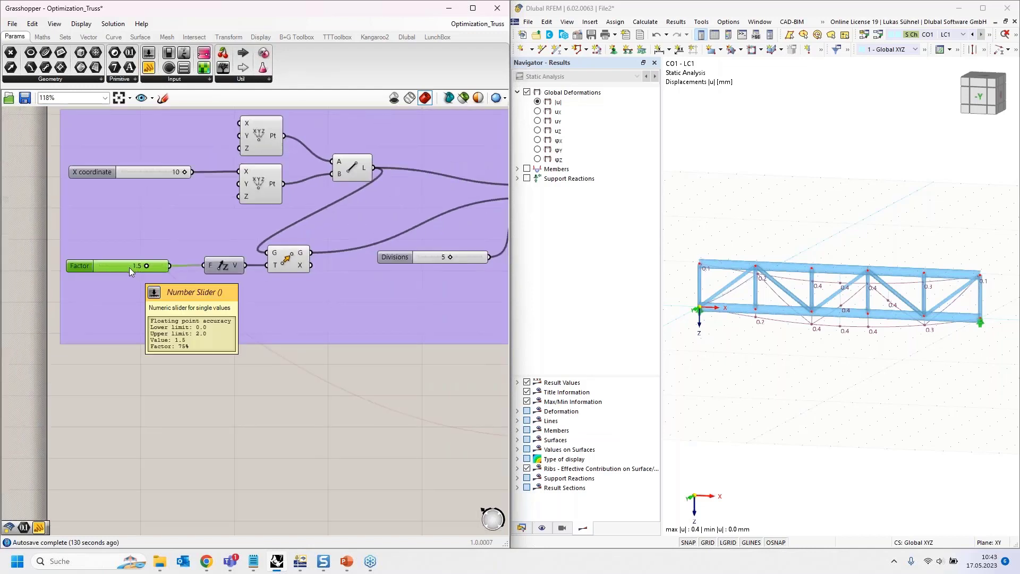
{"action": "right_click_drag", "start_coordinate": [198, 377], "coordinate": [104, 332]}
{"action": "right_click_drag", "start_coordinate": [131, 336], "coordinate": [10, 281]}
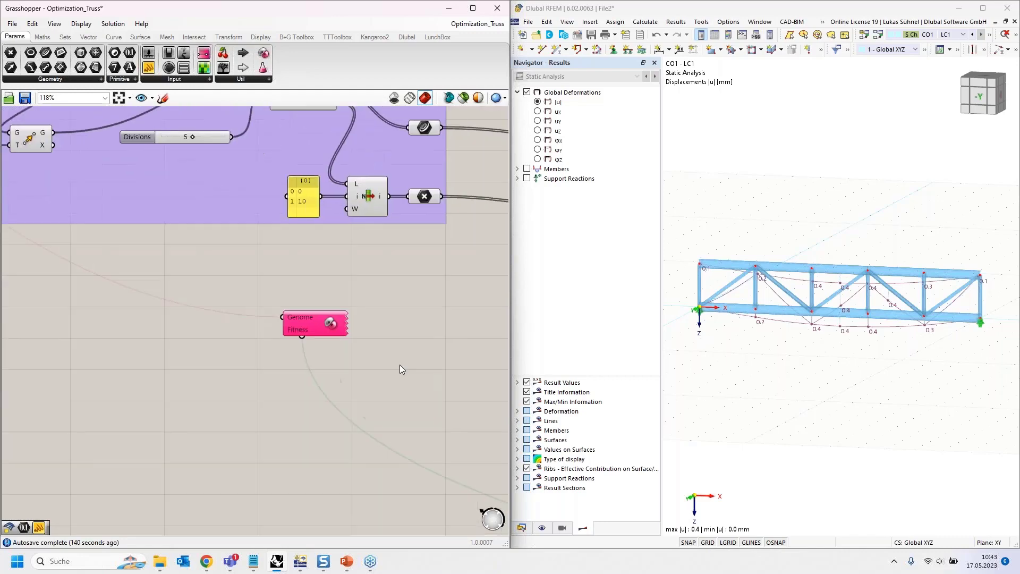
{"action": "right_click_drag", "start_coordinate": [383, 403], "coordinate": [266, 375]}
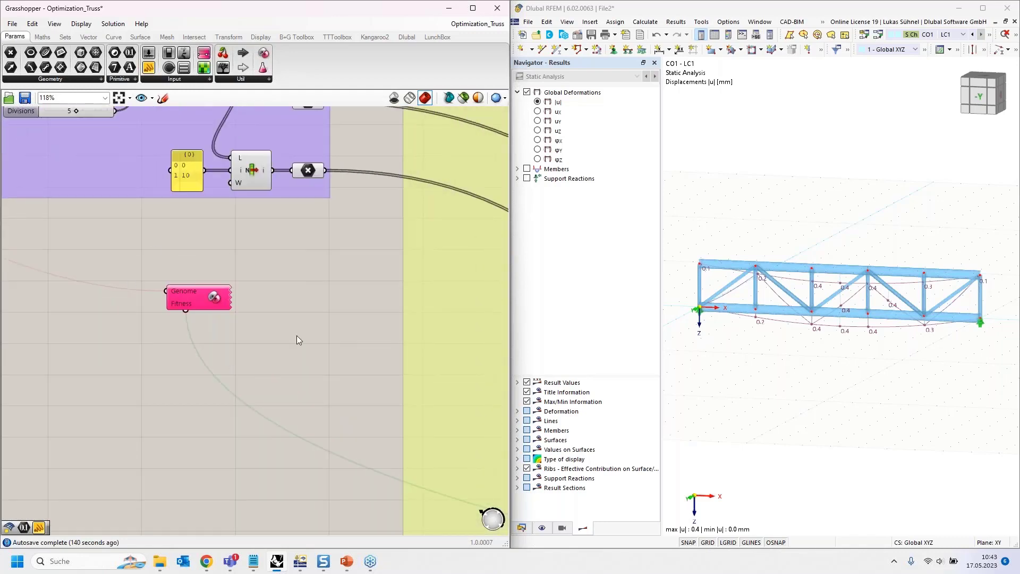
- Review the options and solver pages of the Galapagos editor, and close it without running the solver
{"action": "double_click", "coordinate": [214, 298]}
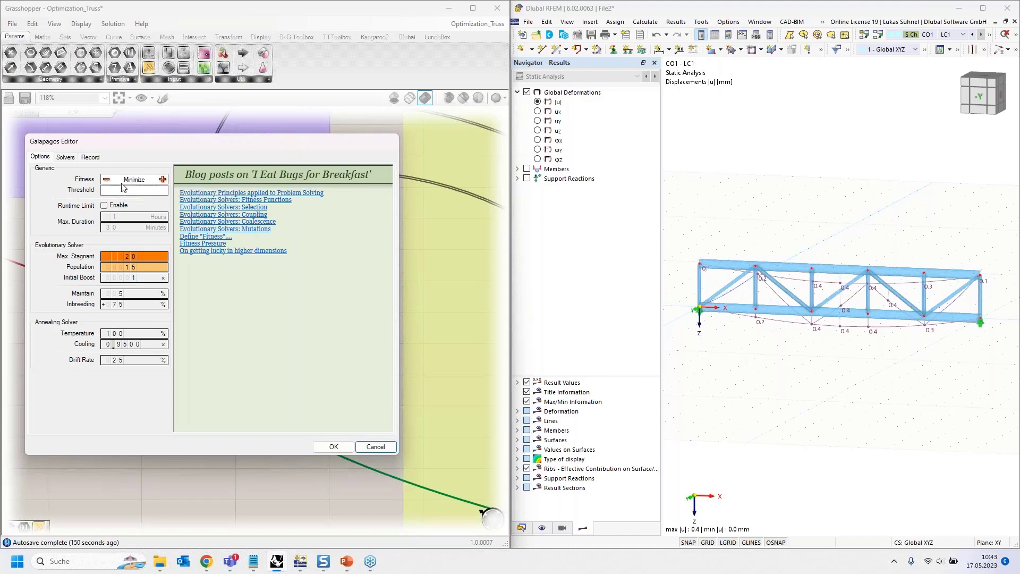
{"action": "left_click_drag", "start_coordinate": [149, 142], "coordinate": [245, 124]}
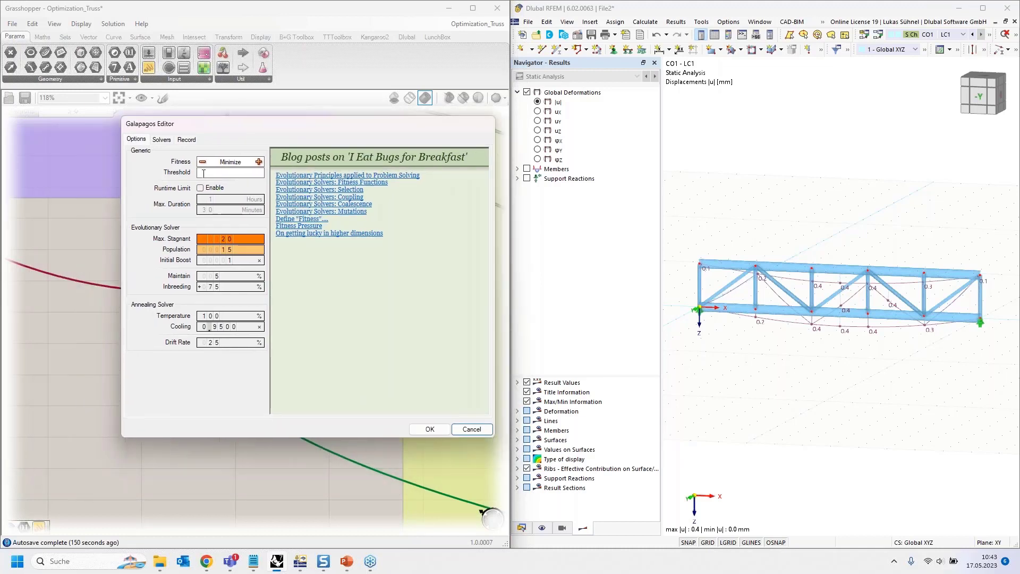
{"action": "left_click", "coordinate": [161, 140]}
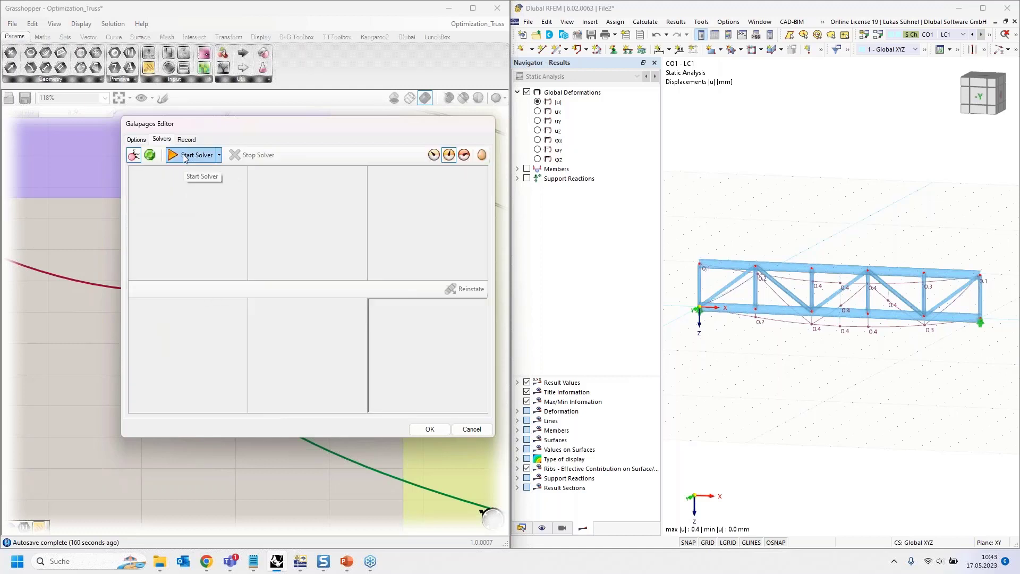
{"action": "left_click_drag", "start_coordinate": [256, 130], "coordinate": [148, 211]}
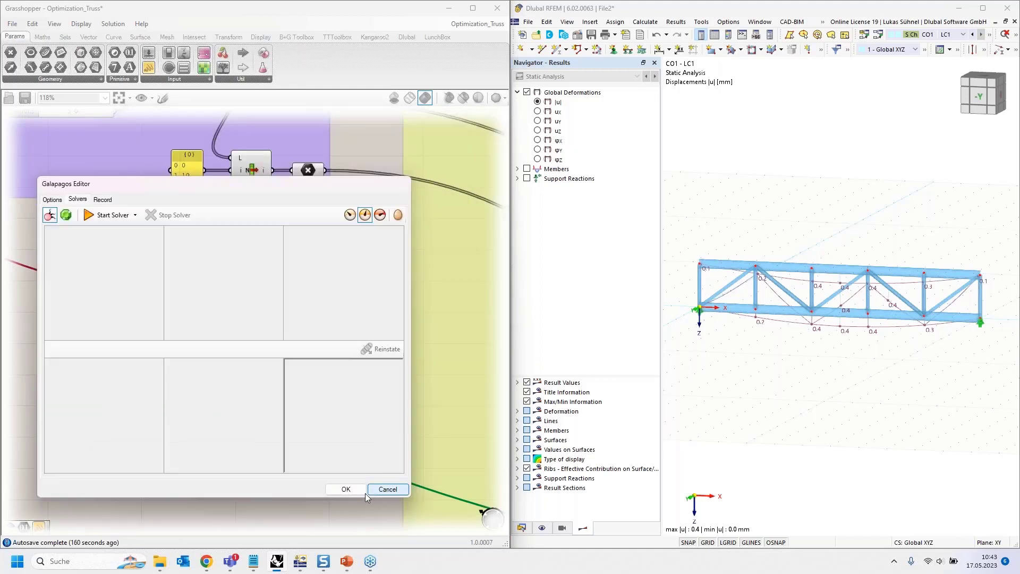
{"action": "left_click", "coordinate": [378, 490]}
- Examine the RFEM export component with its toggles and model name in the red group
{"action": "scroll", "coordinate": [107, 307], "scroll_direction": "down", "scroll_amount": 8}
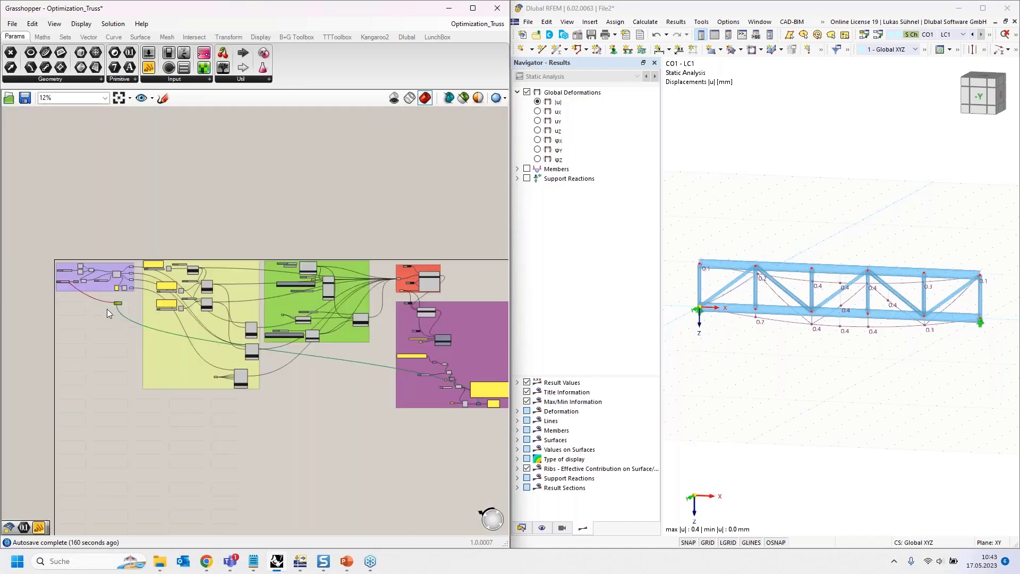
{"action": "scroll", "coordinate": [399, 273], "scroll_direction": "up", "scroll_amount": 4}
{"action": "right_click_drag", "start_coordinate": [399, 273], "coordinate": [293, 275]}
{"action": "scroll", "coordinate": [291, 276], "scroll_direction": "up", "scroll_amount": 5}
{"action": "right_click_drag", "start_coordinate": [225, 198], "coordinate": [51, 195]}
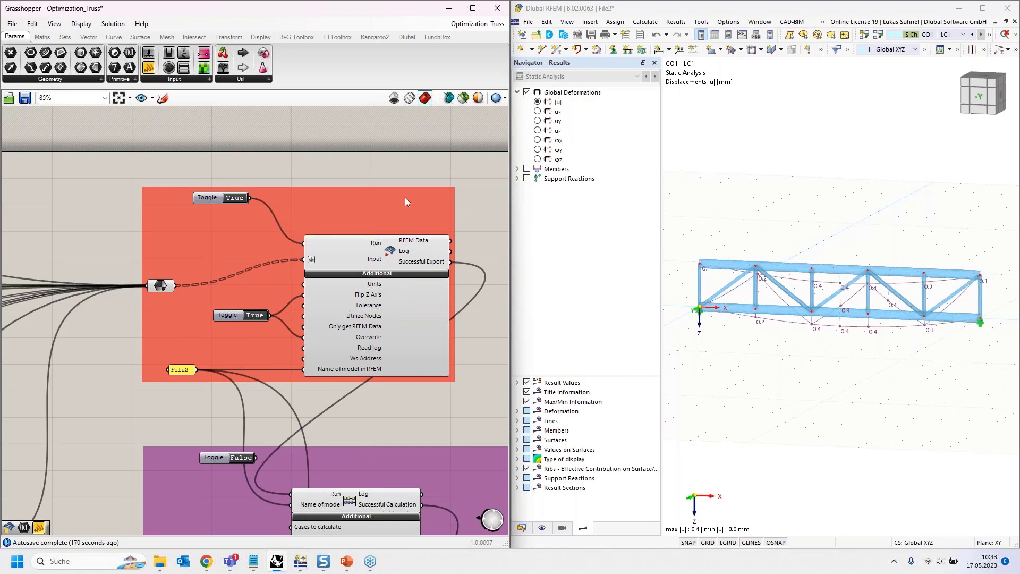
{"action": "scroll", "coordinate": [405, 196], "scroll_direction": "down", "scroll_amount": 6}
{"action": "scroll", "coordinate": [437, 237], "scroll_direction": "down", "scroll_amount": 4}
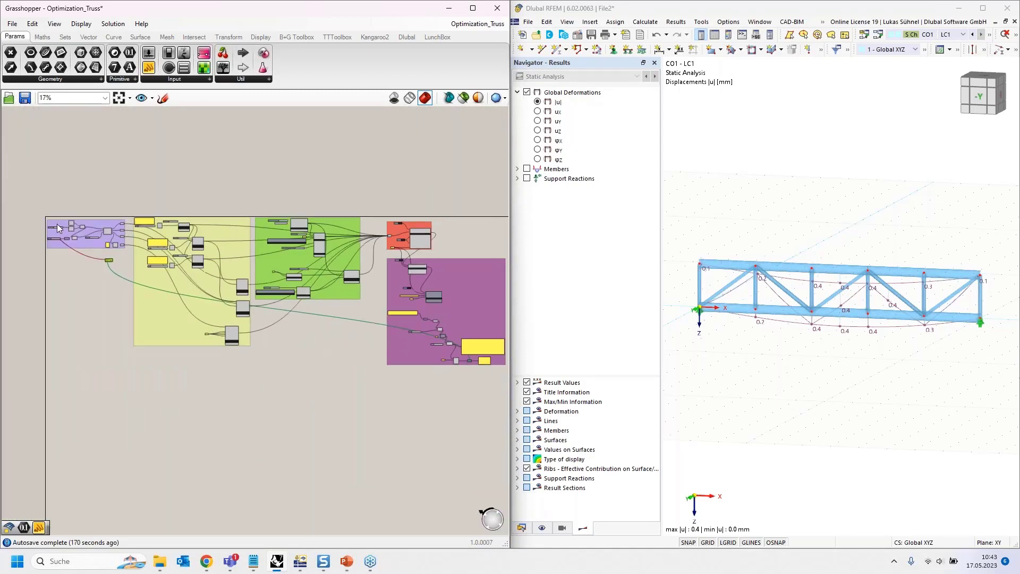
- Trace the optimization loop from the Factor slider through export, calculation and CSV output to the Number parameter used as fitness
{"action": "scroll", "coordinate": [63, 232], "scroll_direction": "up", "scroll_amount": 11}
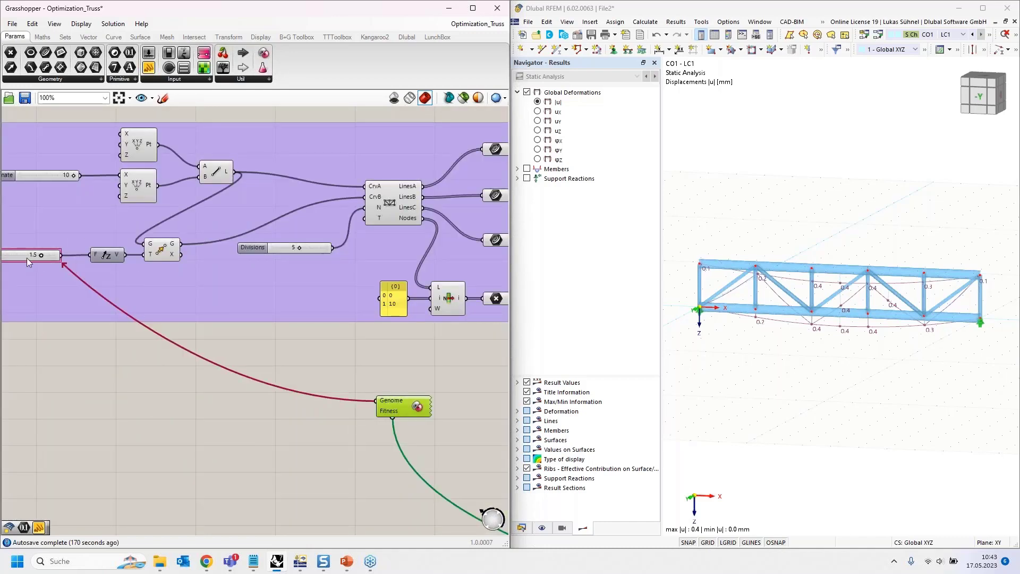
{"action": "scroll", "coordinate": [28, 256], "scroll_direction": "down", "scroll_amount": 2}
{"action": "scroll", "coordinate": [30, 256], "scroll_direction": "down", "scroll_amount": 4}
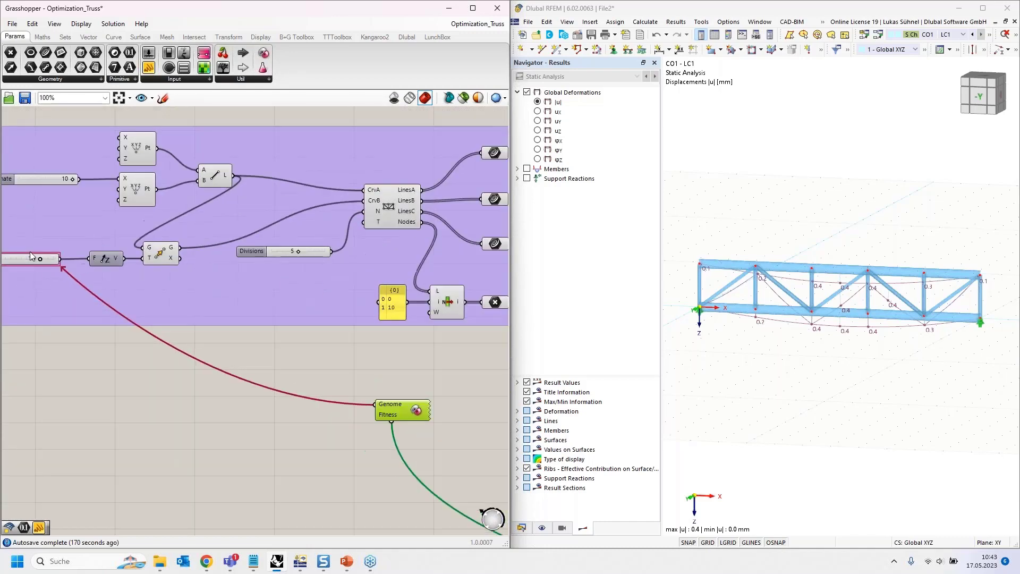
{"action": "right_click_drag", "start_coordinate": [187, 307], "coordinate": [154, 302]}
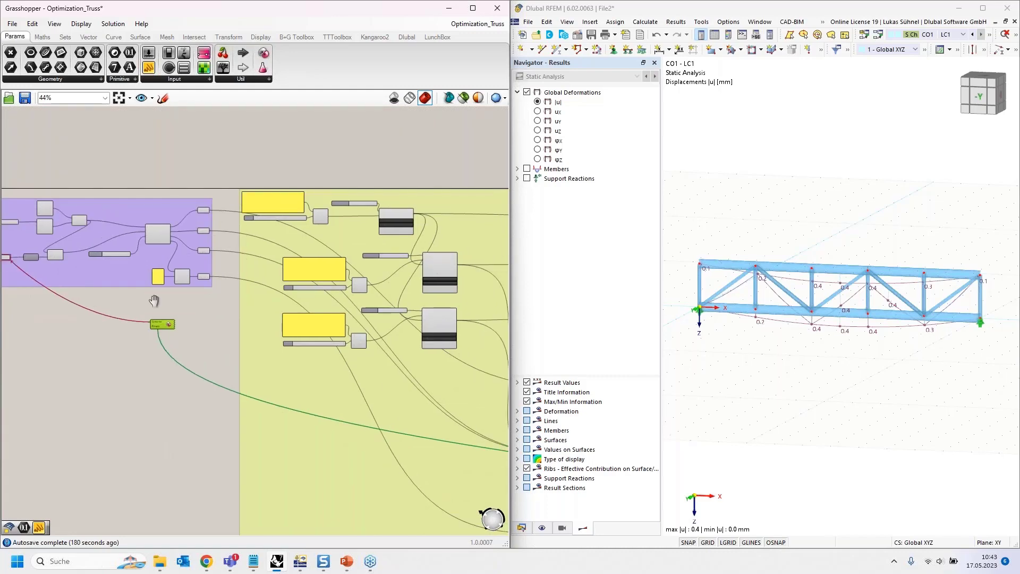
{"action": "scroll", "coordinate": [169, 335], "scroll_direction": "down", "scroll_amount": 3}
{"action": "right_click_drag", "start_coordinate": [453, 182], "coordinate": [131, 216]}
{"action": "scroll", "coordinate": [287, 292], "scroll_direction": "up", "scroll_amount": 4}
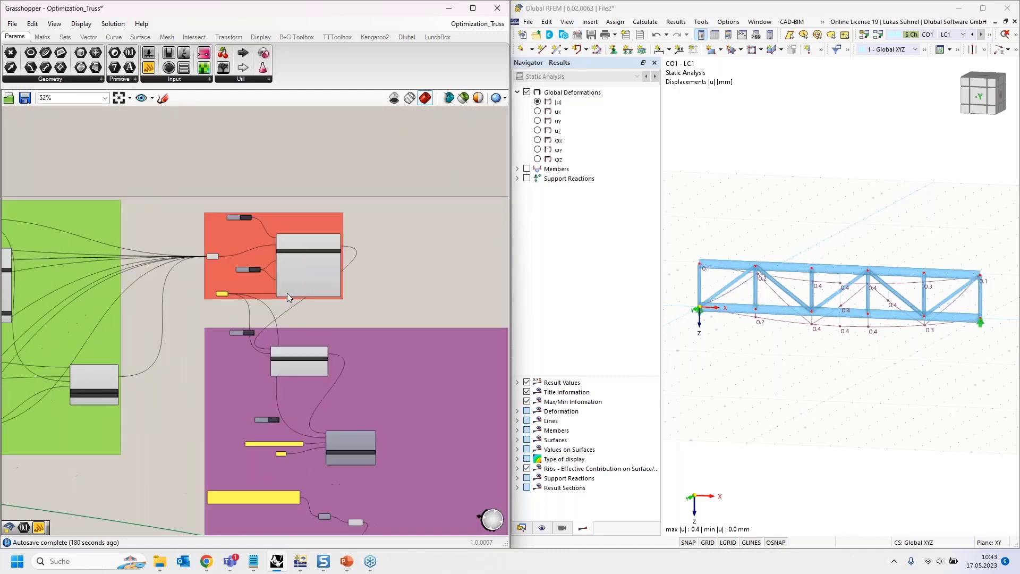
{"action": "scroll", "coordinate": [287, 294], "scroll_direction": "up", "scroll_amount": 3}
{"action": "right_click_drag", "start_coordinate": [343, 345], "coordinate": [339, 255]}
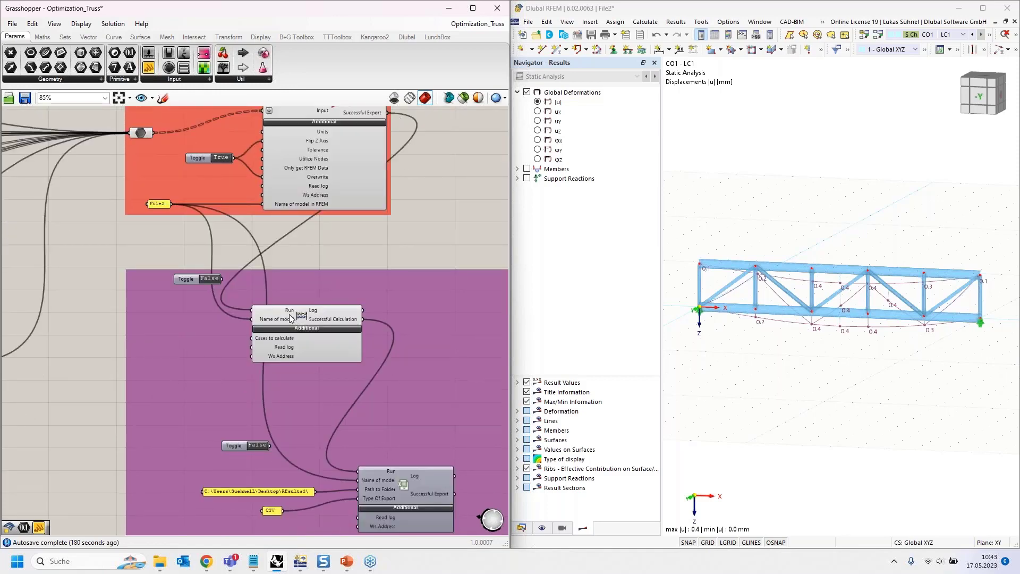
{"action": "right_click_drag", "start_coordinate": [393, 505], "coordinate": [350, 367]}
{"action": "right_click_drag", "start_coordinate": [374, 487], "coordinate": [259, 203]}
{"action": "right_click_drag", "start_coordinate": [311, 410], "coordinate": [279, 365]}
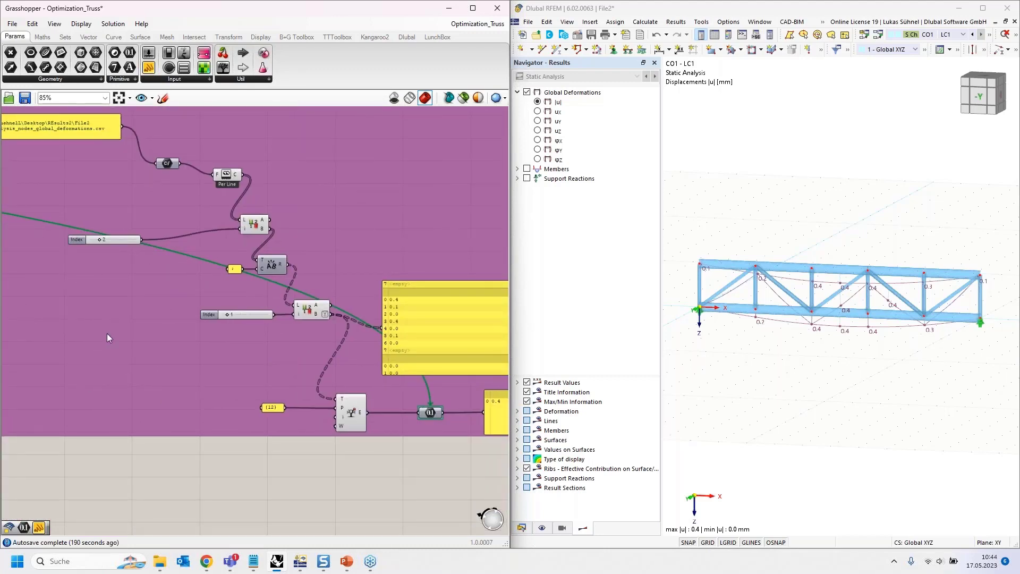
- Return to the Galapagos component, start its solver, and stop the run after RFEM has recalculated truss variants
{"action": "right_click_drag", "start_coordinate": [163, 347], "coordinate": [340, 415]}
{"action": "scroll", "coordinate": [335, 424], "scroll_direction": "down", "scroll_amount": 7}
{"action": "right_click_drag", "start_coordinate": [182, 383], "coordinate": [408, 379]}
{"action": "scroll", "coordinate": [92, 255], "scroll_direction": "up", "scroll_amount": 9}
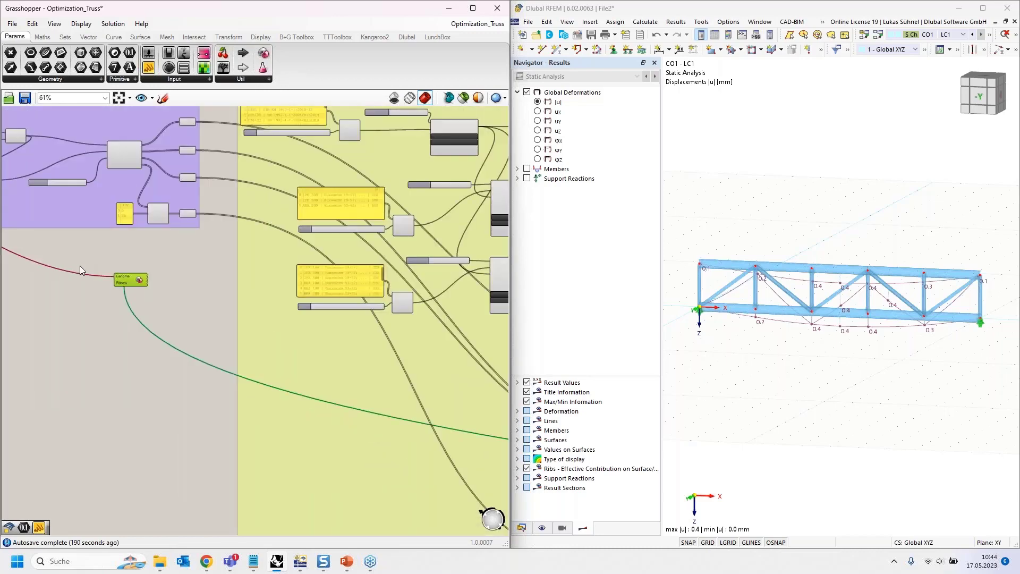
{"action": "double_click", "coordinate": [206, 254]}
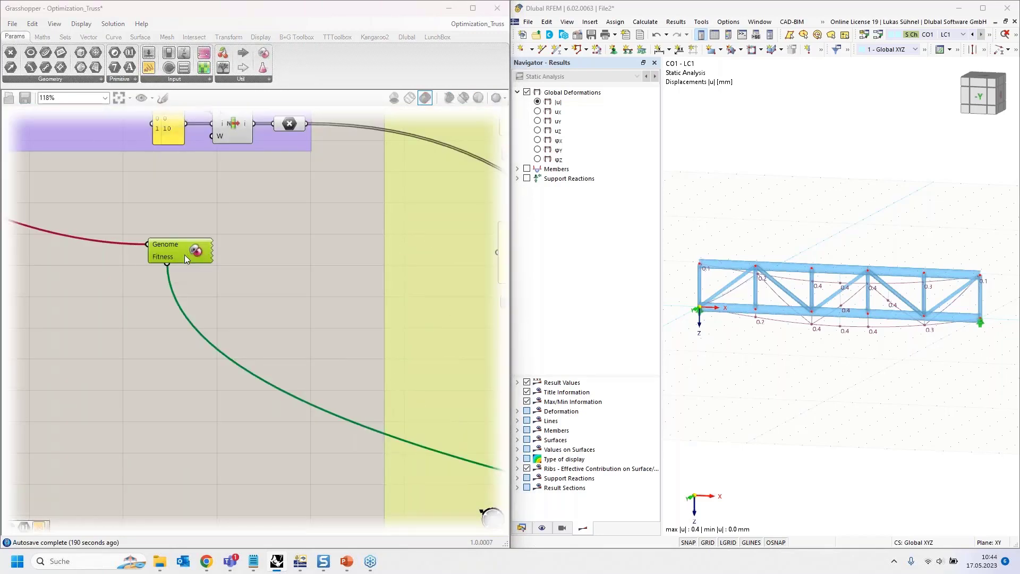
{"action": "left_click", "coordinate": [44, 107]}
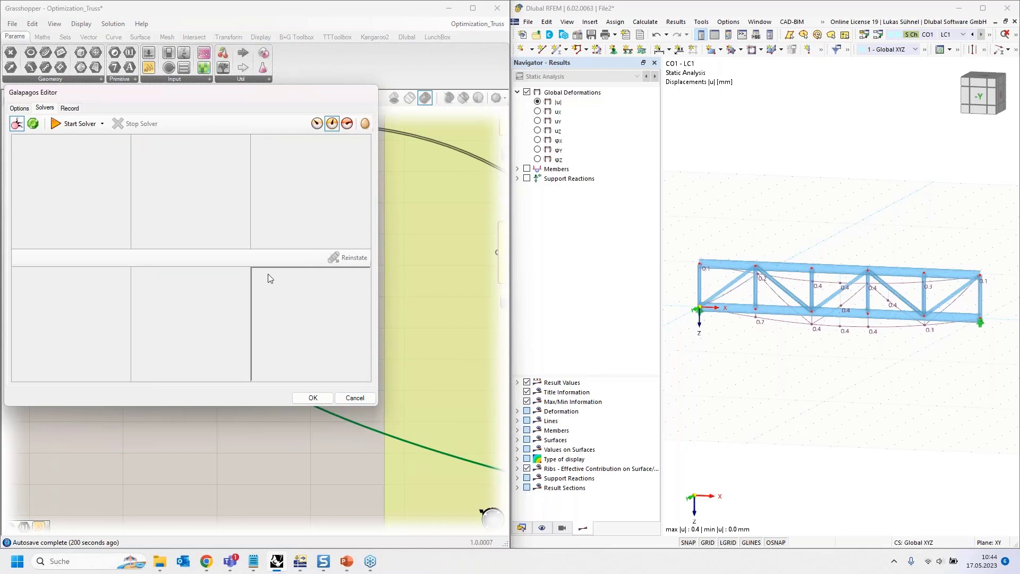
{"action": "left_click", "coordinate": [75, 123]}
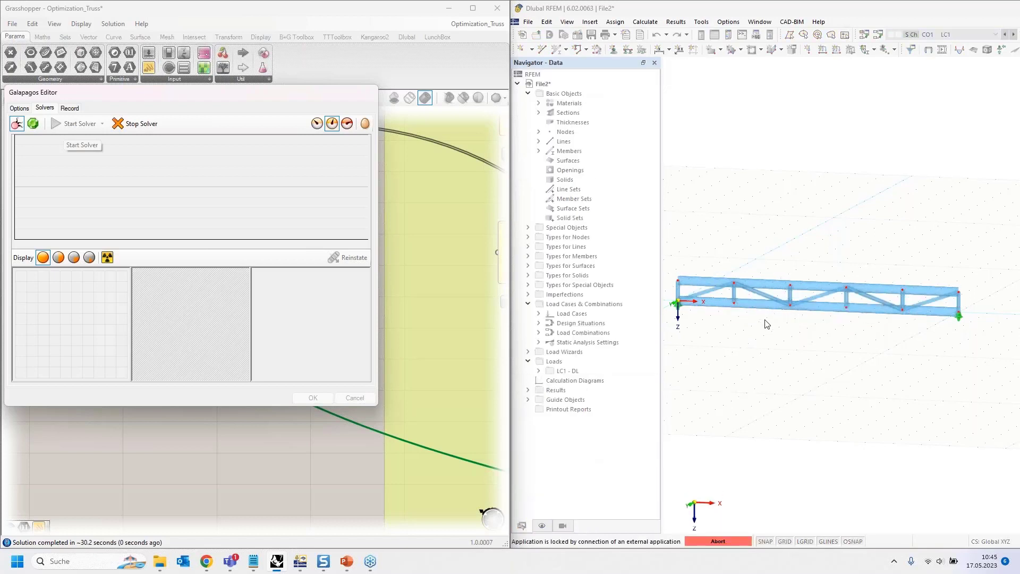
{"action": "left_click", "coordinate": [122, 127]}
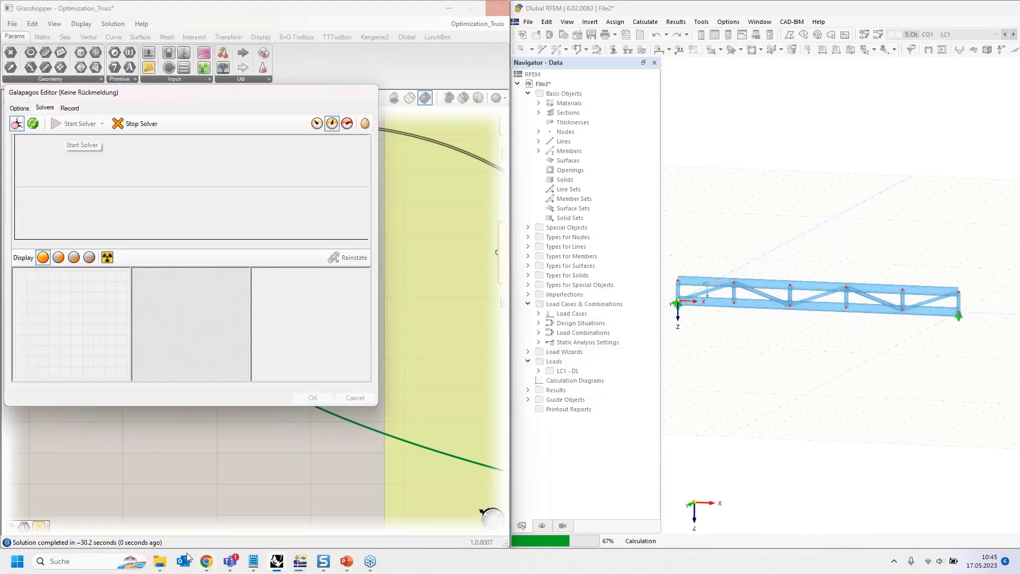
- Switch to File Explorer and go to the 2023_05 Webinar Grasshopper folder inside 01_Hotline&Schulung, Schulungen&Präsentation
{"action": "left_click", "coordinate": [157, 564]}
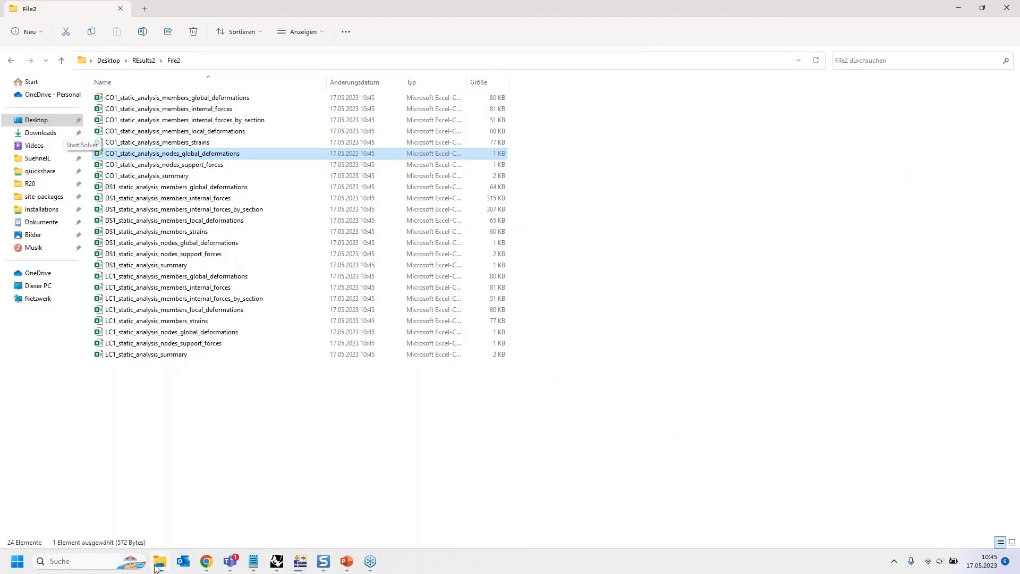
{"action": "left_click", "coordinate": [141, 60]}
{"action": "left_click", "coordinate": [35, 158]}
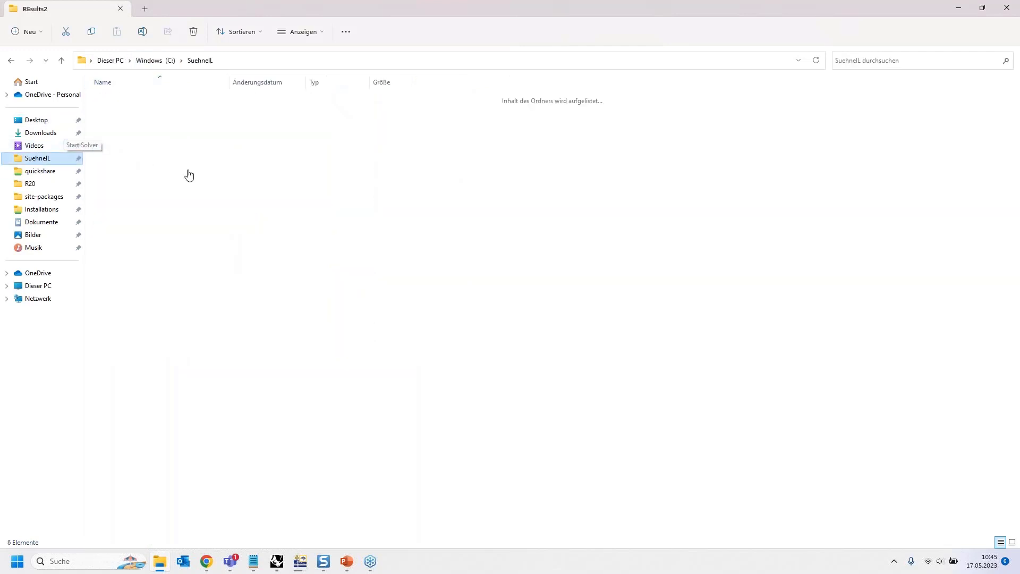
{"action": "left_click", "coordinate": [151, 102]}
{"action": "double_click", "coordinate": [151, 103]}
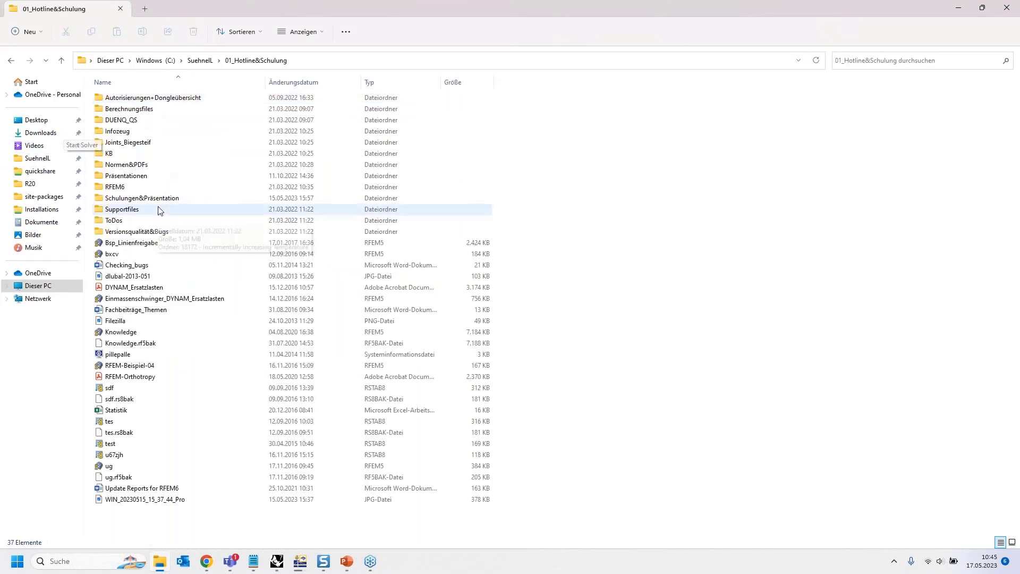
{"action": "left_click", "coordinate": [160, 203]}
{"action": "double_click", "coordinate": [160, 203]}
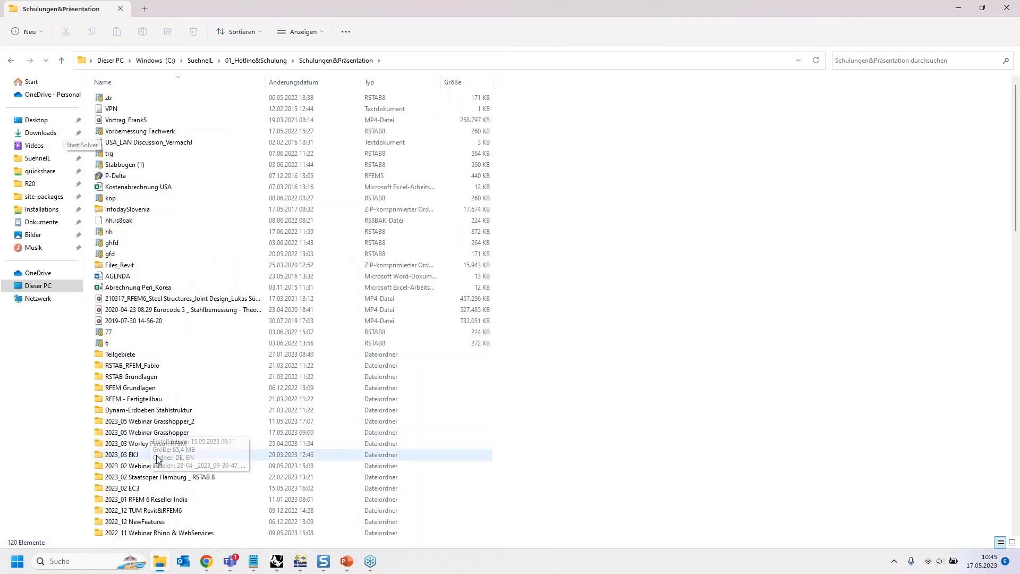
{"action": "double_click", "coordinate": [151, 441]}
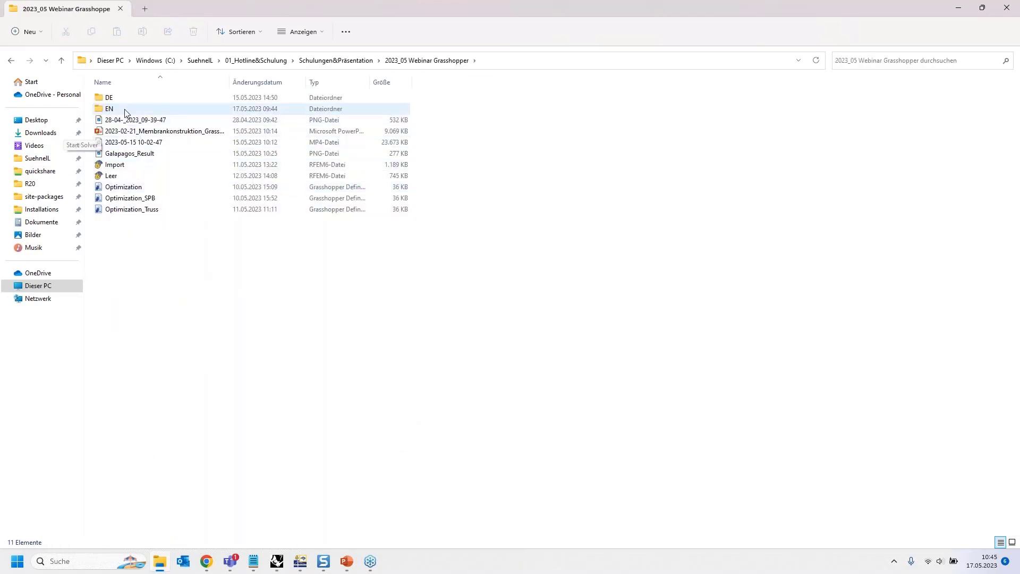
{"action": "double_click", "coordinate": [129, 99]}
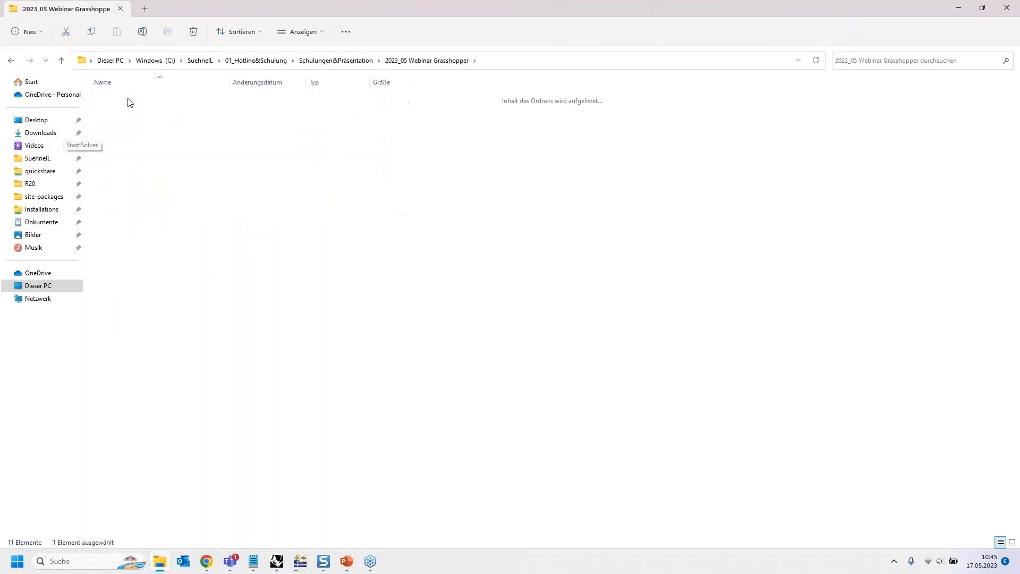
{"action": "key", "text": "alt+Left"}
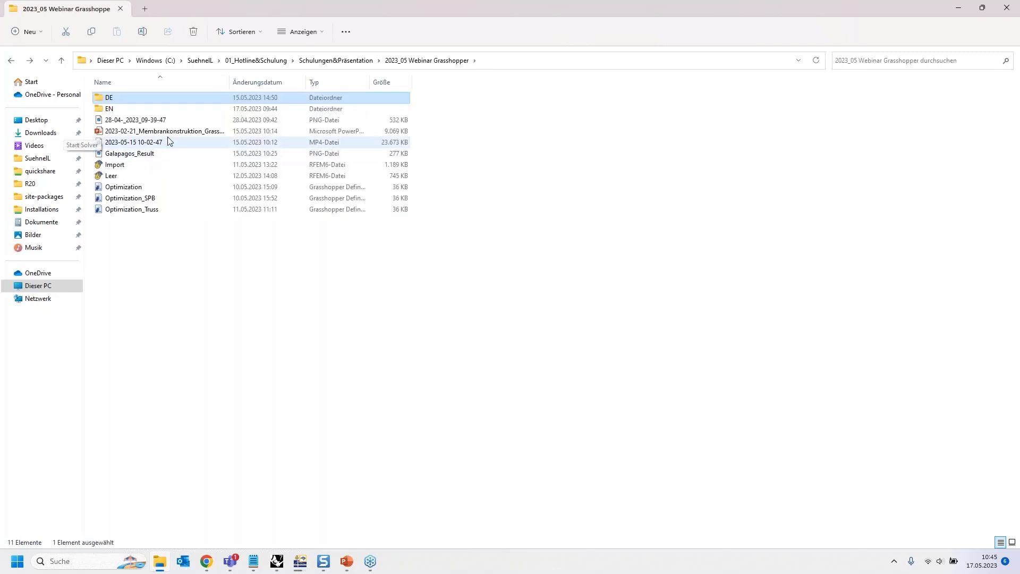
{"action": "double_click", "coordinate": [156, 142]}
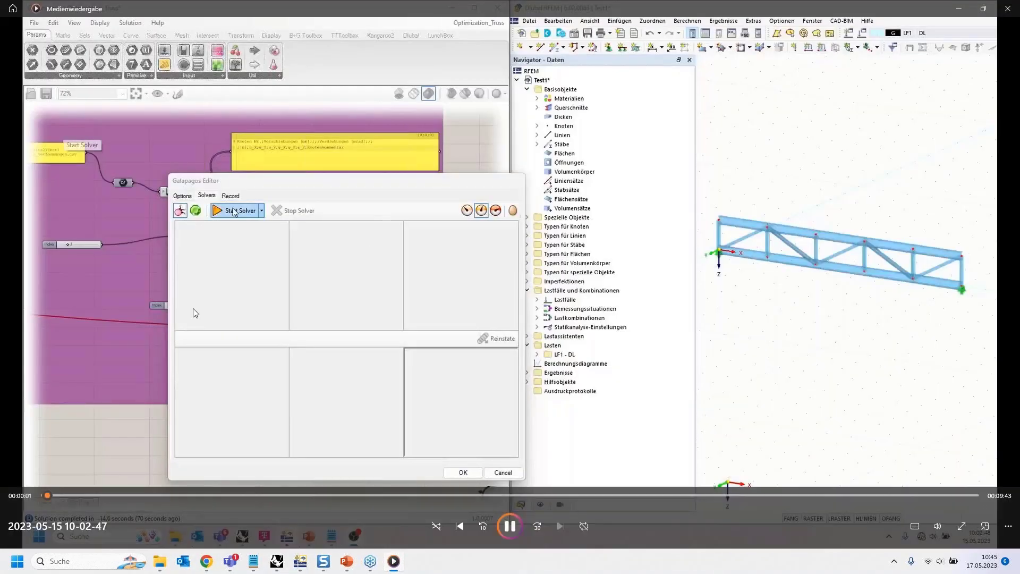
- Skip through the recorded solver run to 00:09:15, examine the Galapagos results beside the RFEM truss, and minimize the media player
{"action": "left_click", "coordinate": [70, 496]}
{"action": "left_click_drag", "start_coordinate": [72, 492], "coordinate": [188, 492]}
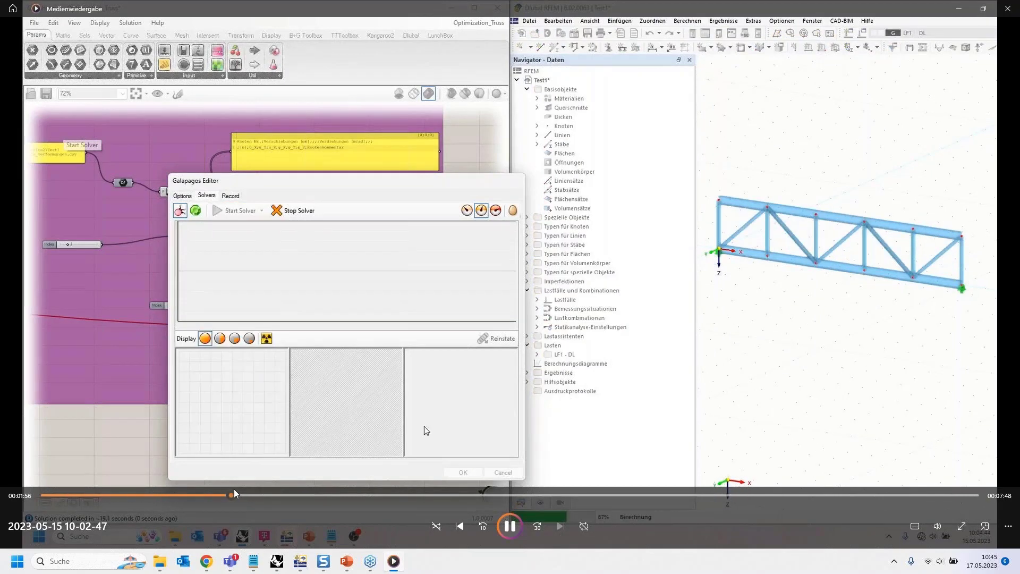
{"action": "left_click_drag", "start_coordinate": [234, 489], "coordinate": [964, 483]}
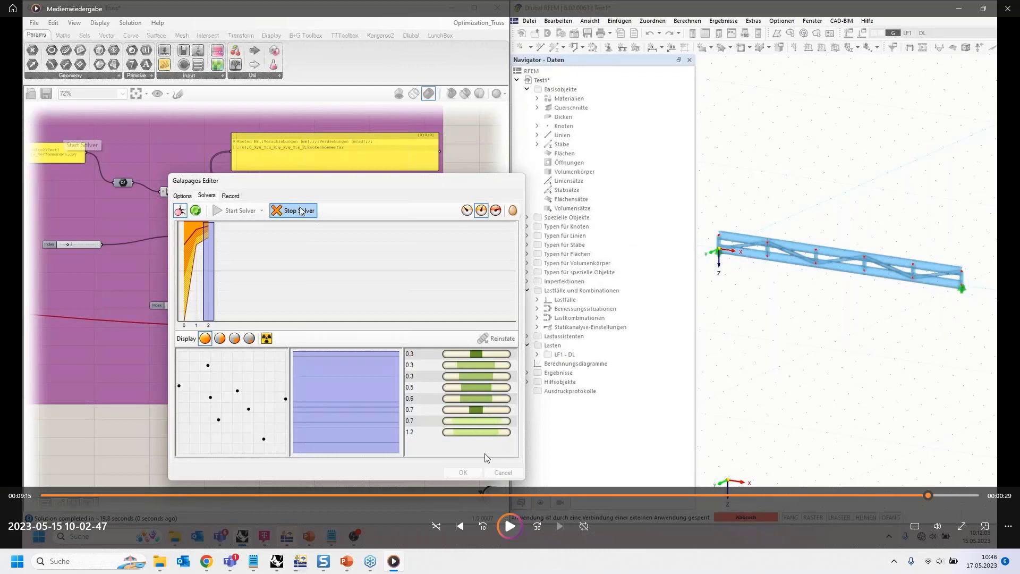
{"action": "right_click", "coordinate": [467, 389]}
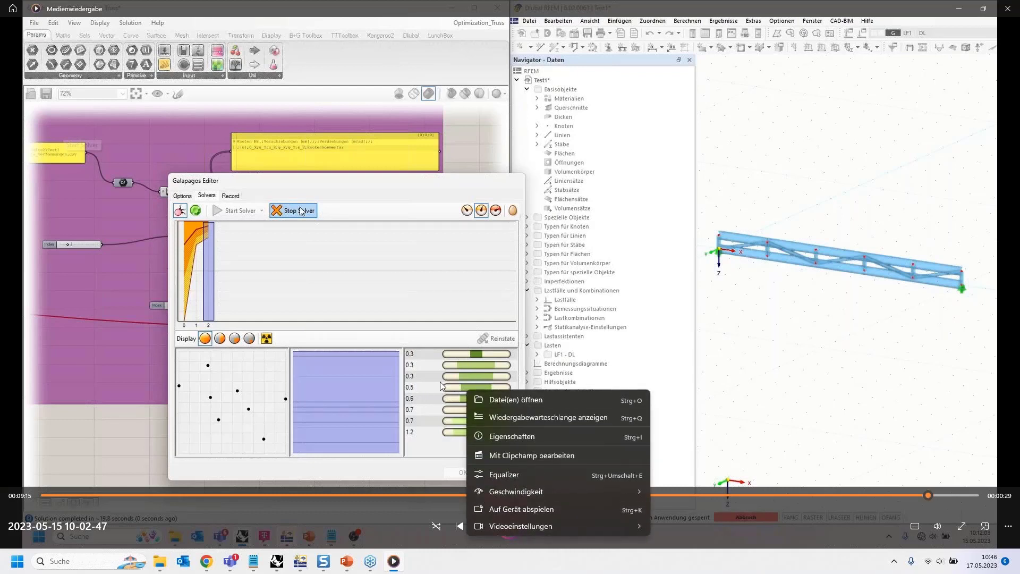
{"action": "left_click", "coordinate": [440, 381]}
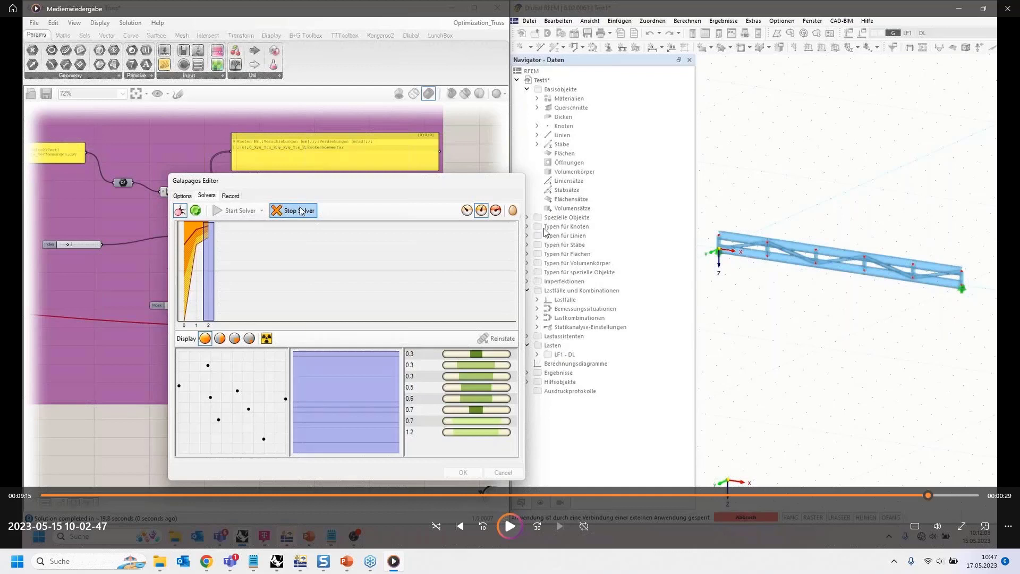
{"action": "key", "text": "Escape"}
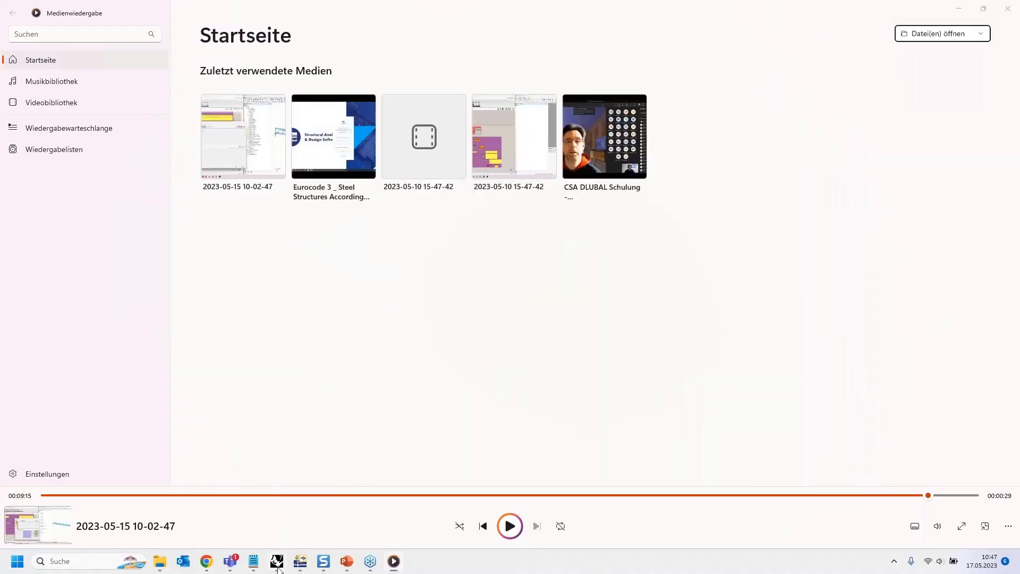
{"action": "left_click", "coordinate": [959, 12]}
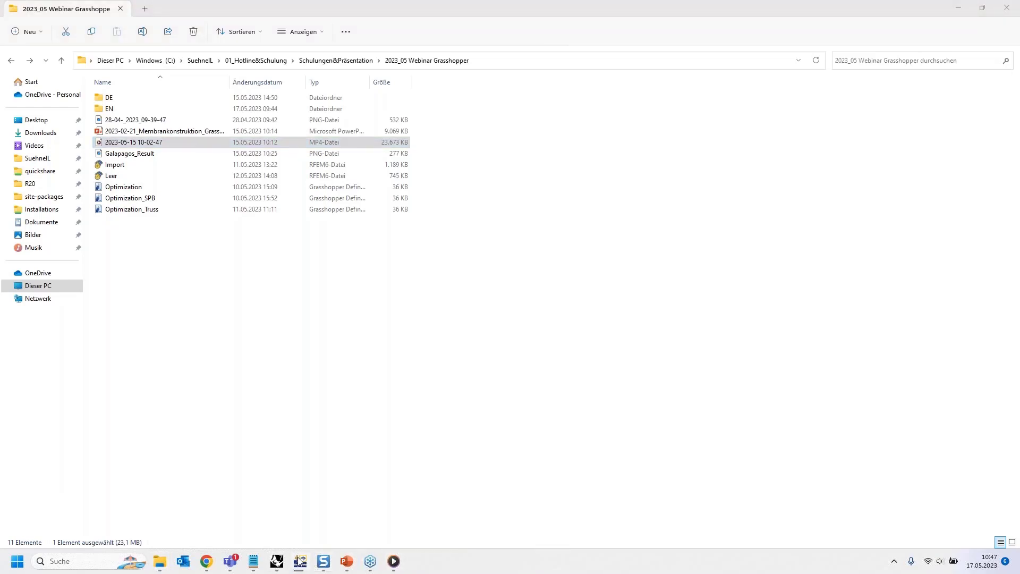
- Switch to the PowerPoint presentation, end its slide show on the New features of the GH interface slide, and minimize it
{"action": "mouse_move", "coordinate": [295, 564]}
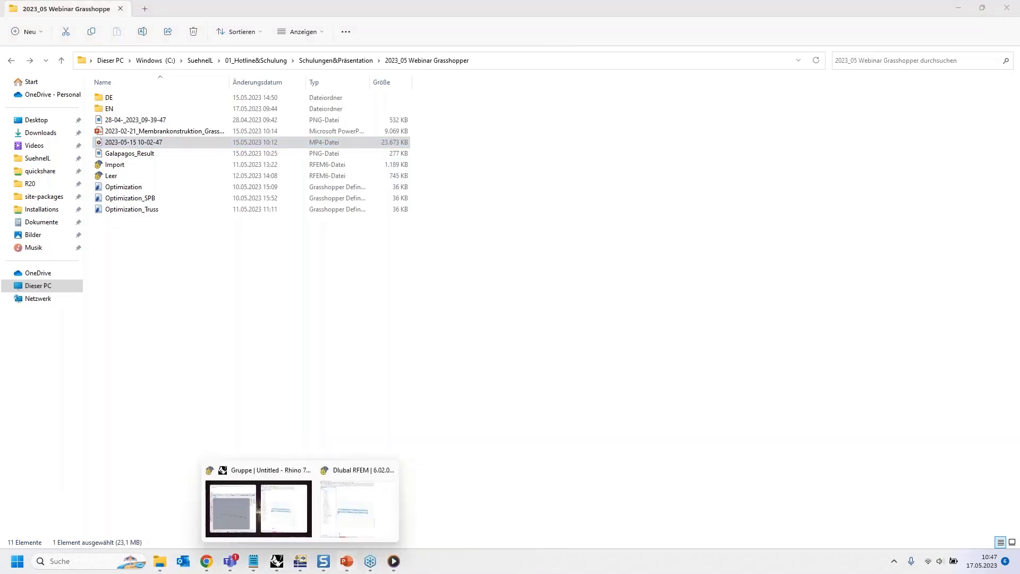
{"action": "mouse_move", "coordinate": [347, 562]}
{"action": "left_click", "coordinate": [443, 533]}
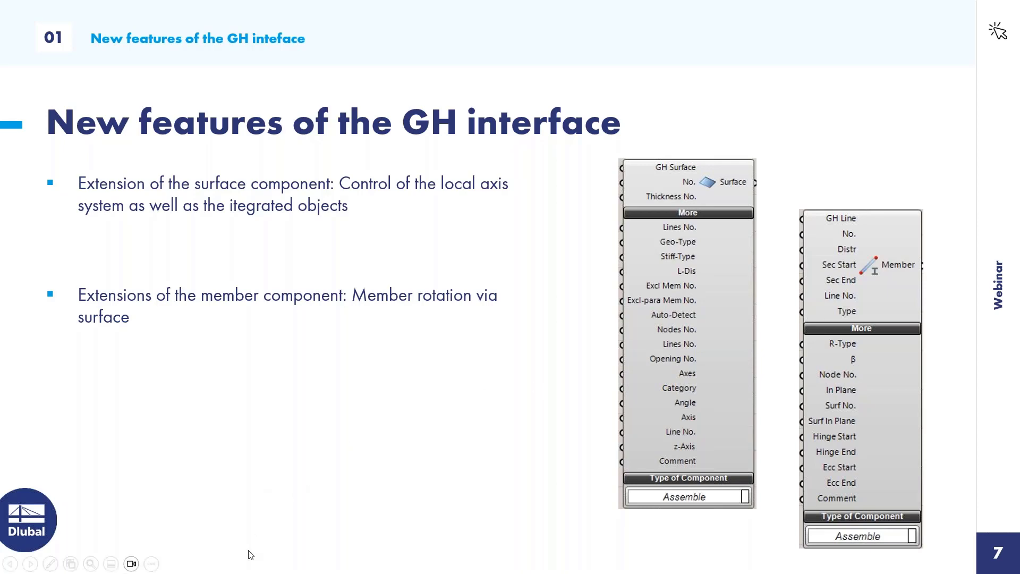
{"action": "key", "text": "Escape"}
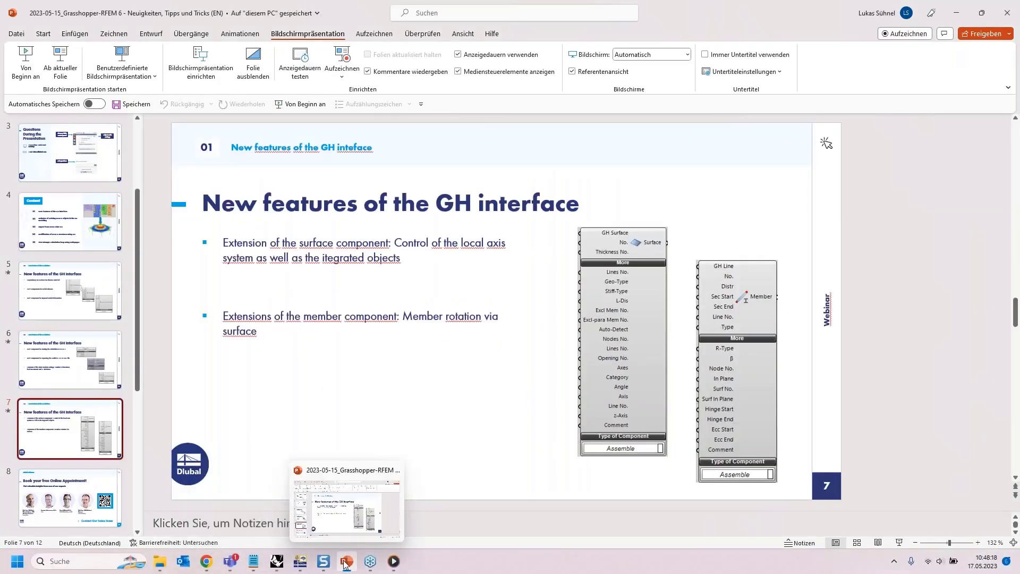
{"action": "left_click", "coordinate": [345, 562]}
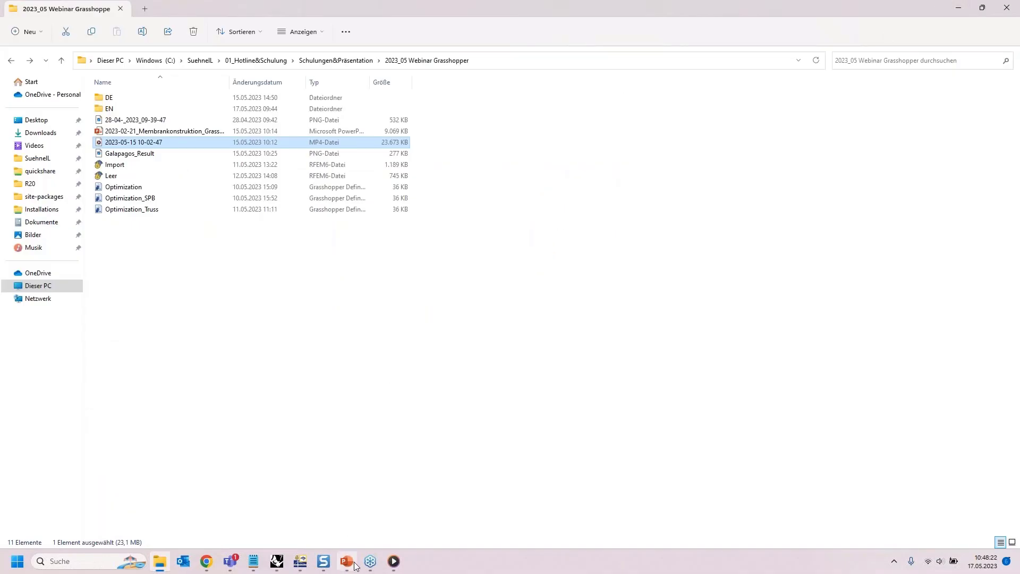
{"action": "mouse_move", "coordinate": [350, 565]}
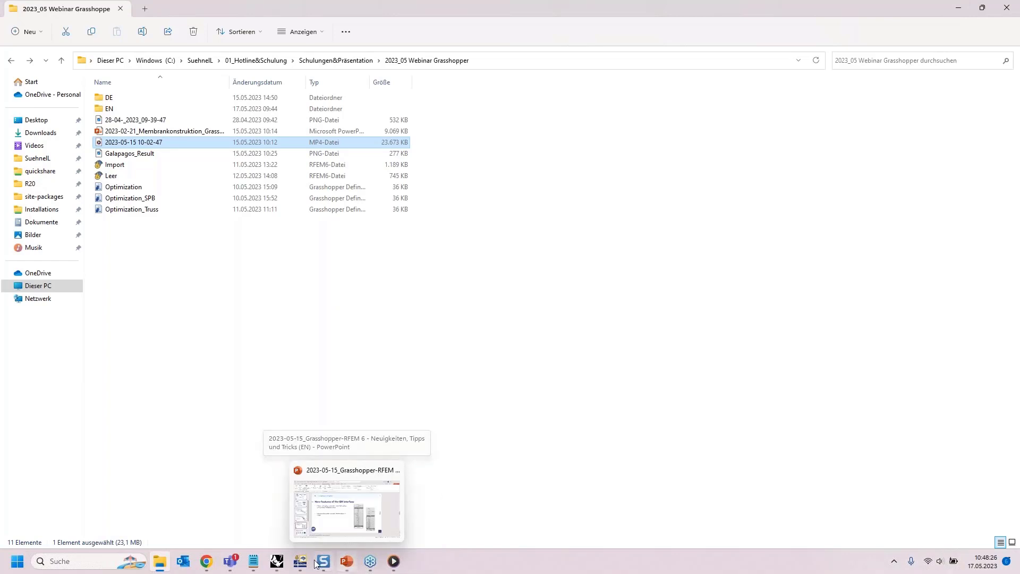
{"action": "mouse_move", "coordinate": [277, 561]}
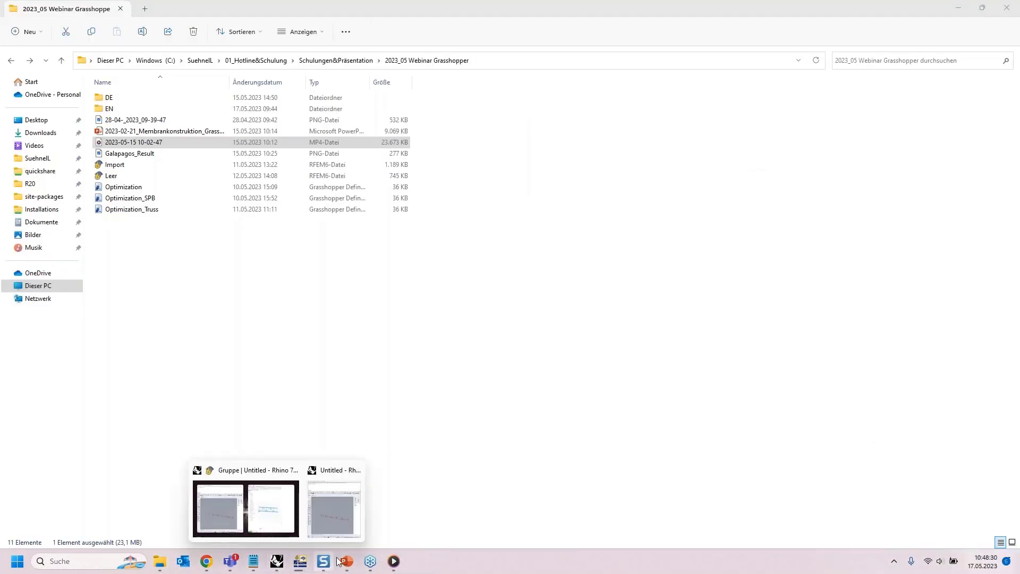
{"action": "left_click", "coordinate": [370, 561]}
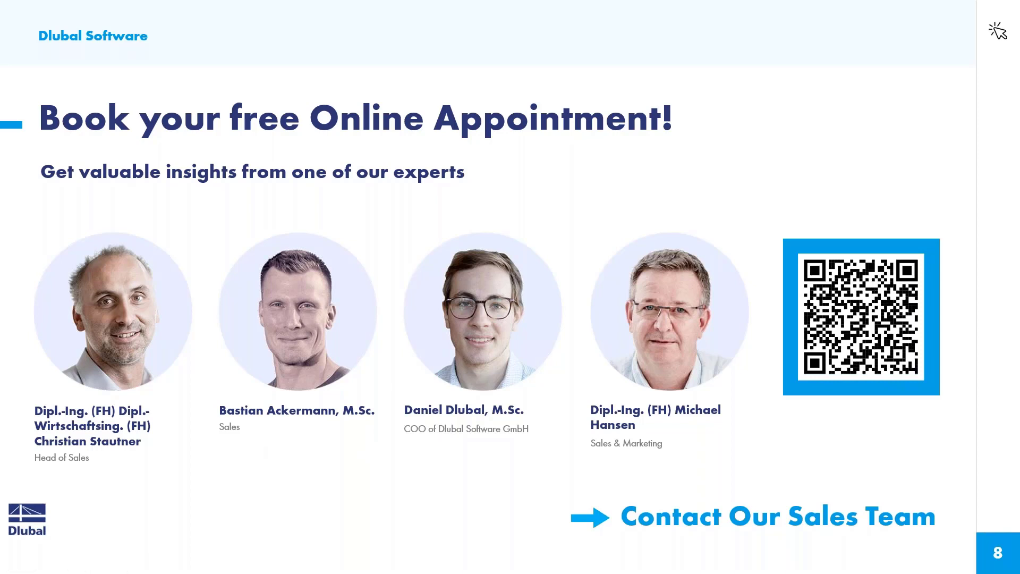
- Switch to the dlubal.com website in Chrome and open its Webinars page
{"action": "key", "text": "alt+Tab"}
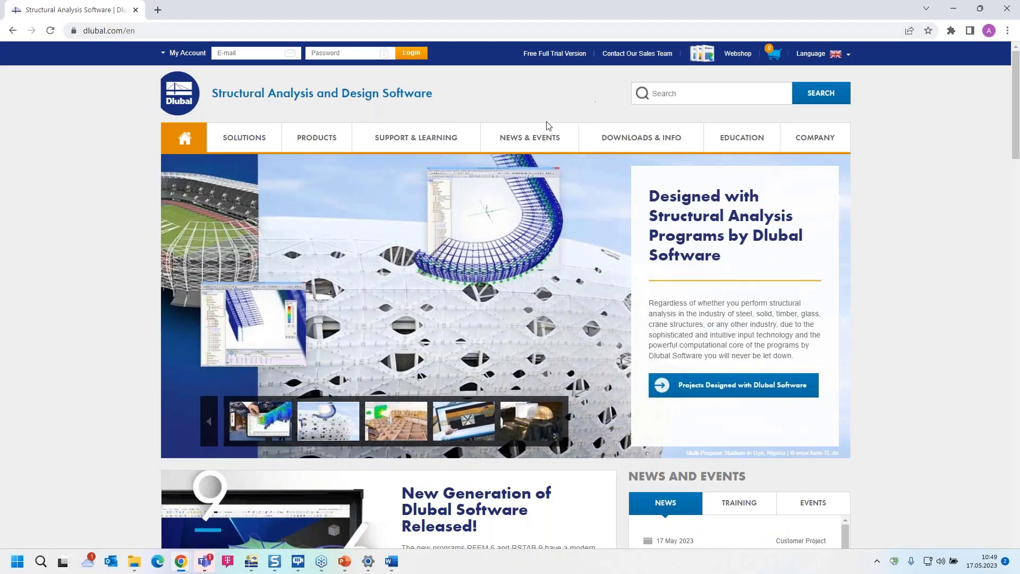
{"action": "mouse_move", "coordinate": [529, 143]}
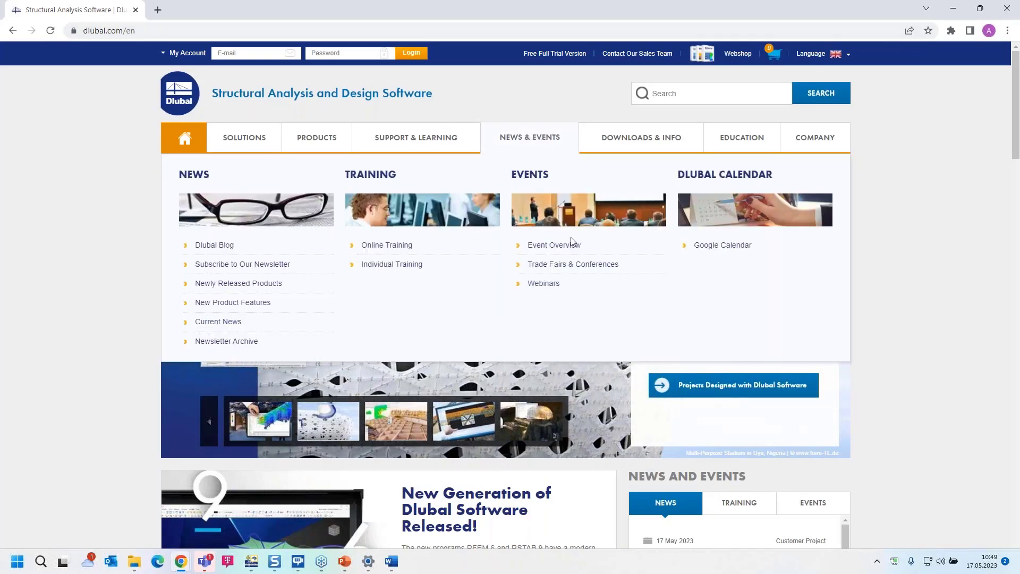
{"action": "left_click", "coordinate": [544, 284]}
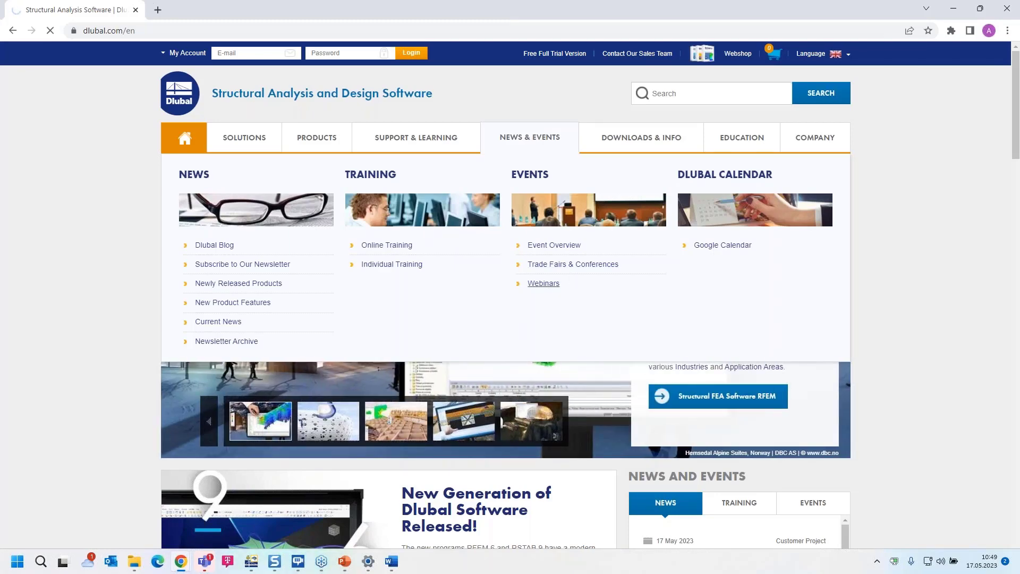
- Browse the webinar list and open the Grasshopper and RFEM 6: News, Tips & Tricks webinar
{"action": "scroll", "coordinate": [505, 292], "scroll_direction": "down", "scroll_amount": 5}
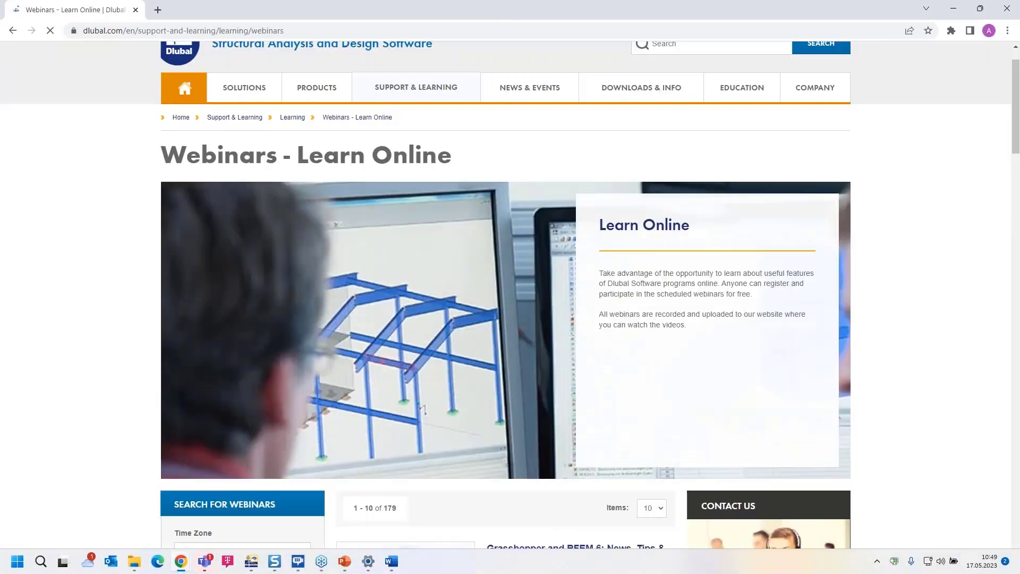
{"action": "scroll", "coordinate": [543, 324], "scroll_direction": "down", "scroll_amount": 2}
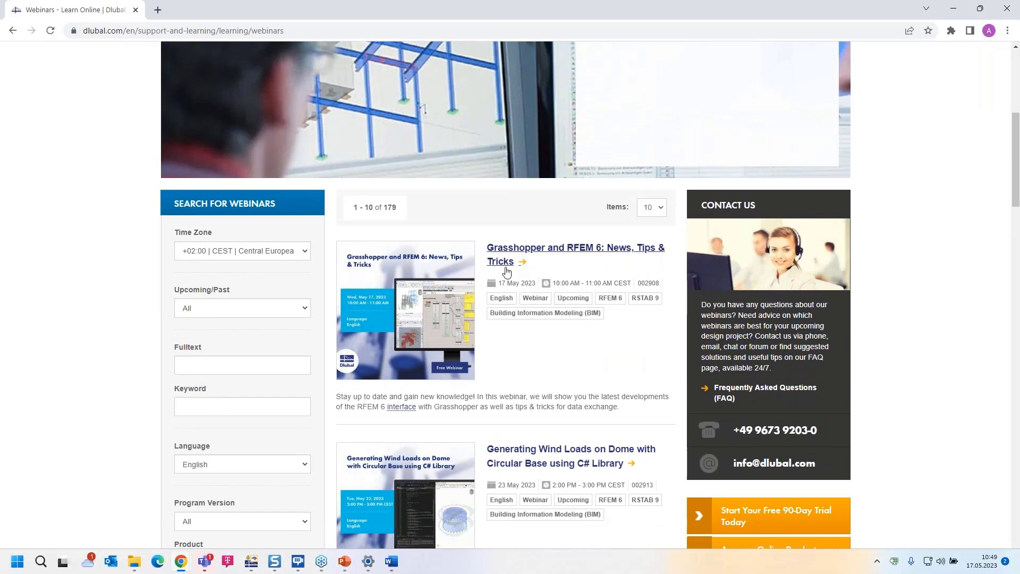
{"action": "scroll", "coordinate": [543, 324], "scroll_direction": "down", "scroll_amount": 2}
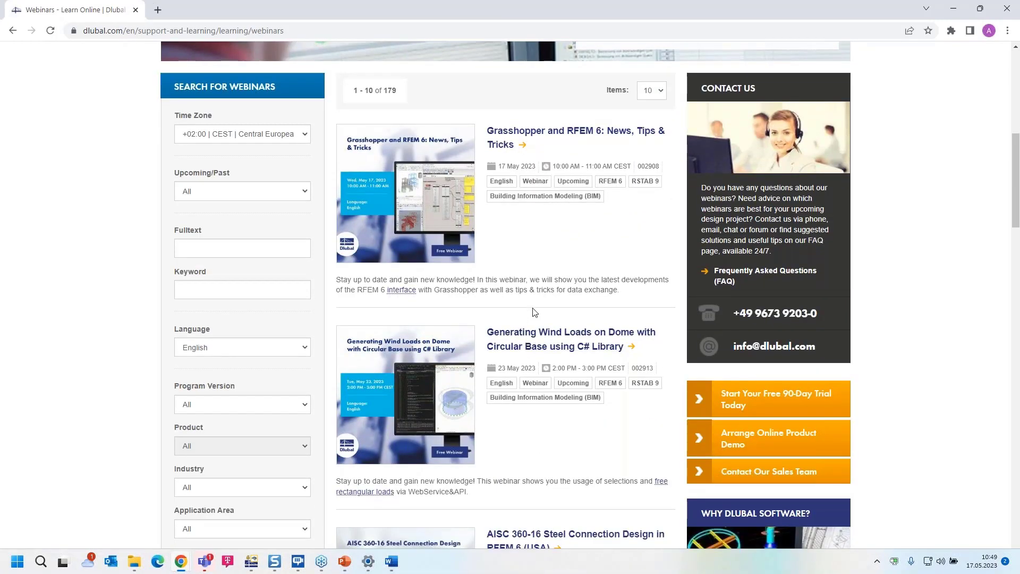
{"action": "scroll", "coordinate": [537, 313], "scroll_direction": "down", "scroll_amount": 11}
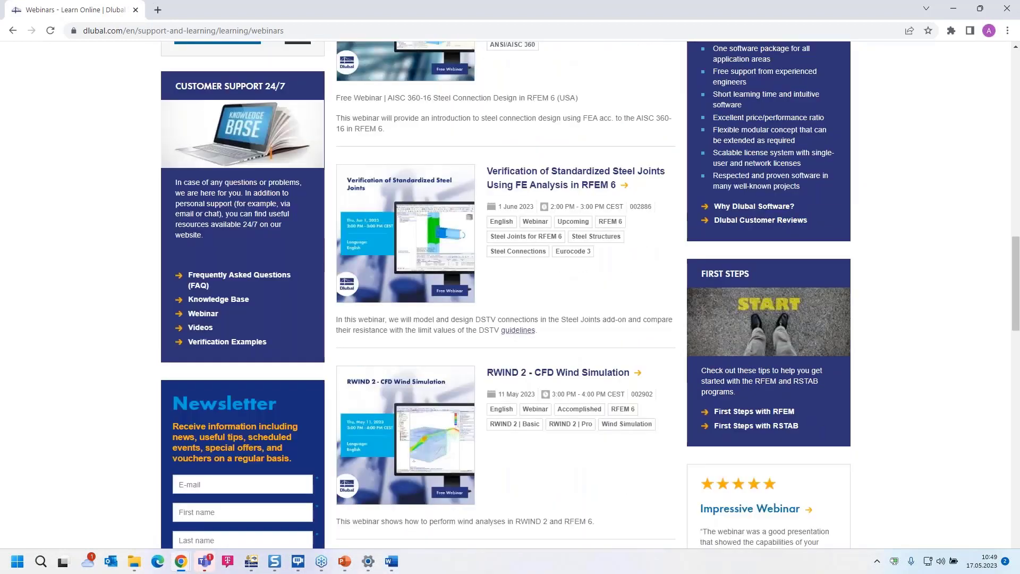
{"action": "scroll", "coordinate": [543, 315], "scroll_direction": "up", "scroll_amount": 14}
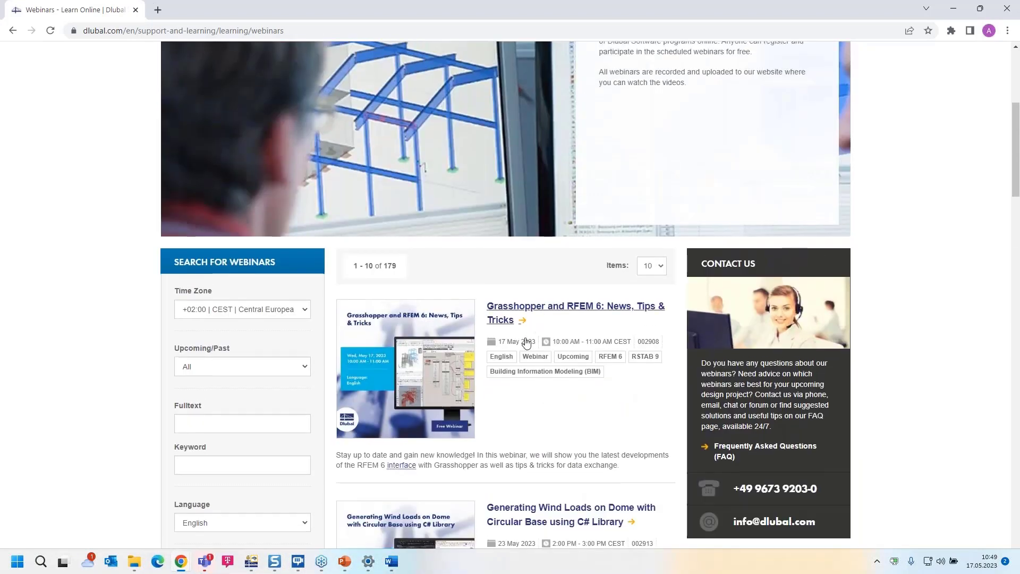
{"action": "left_click", "coordinate": [514, 309]}
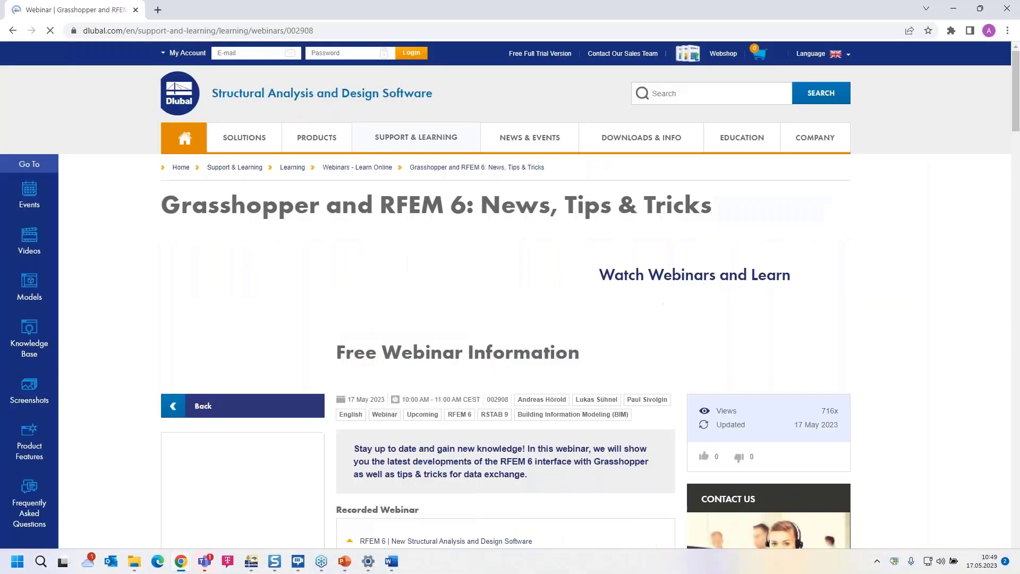
- Review the webinar page's recorded video, downloads, links, recommended events, videos and Models to Download sections
{"action": "scroll", "coordinate": [447, 313], "scroll_direction": "down", "scroll_amount": 1}
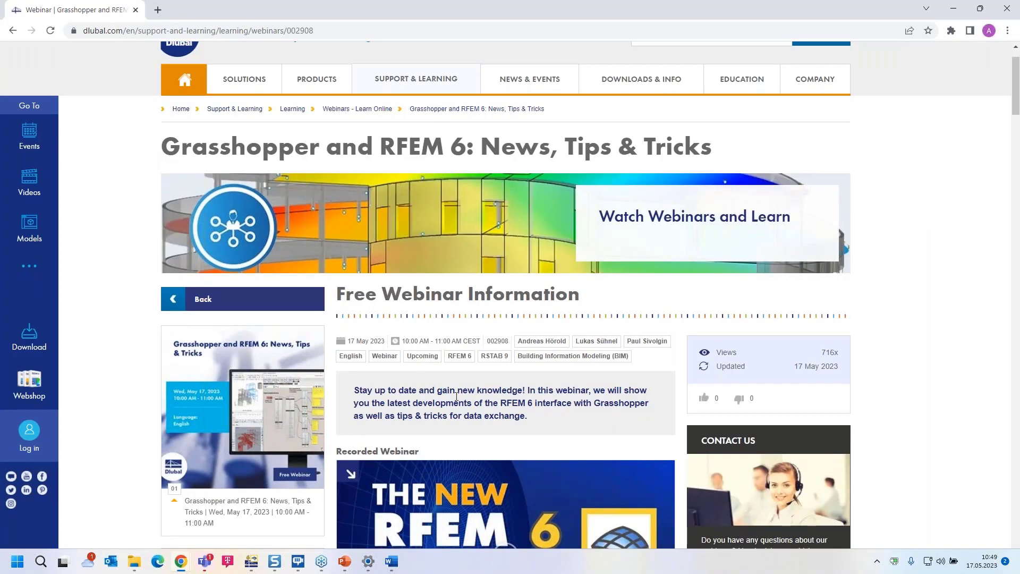
{"action": "scroll", "coordinate": [478, 367], "scroll_direction": "down", "scroll_amount": 4}
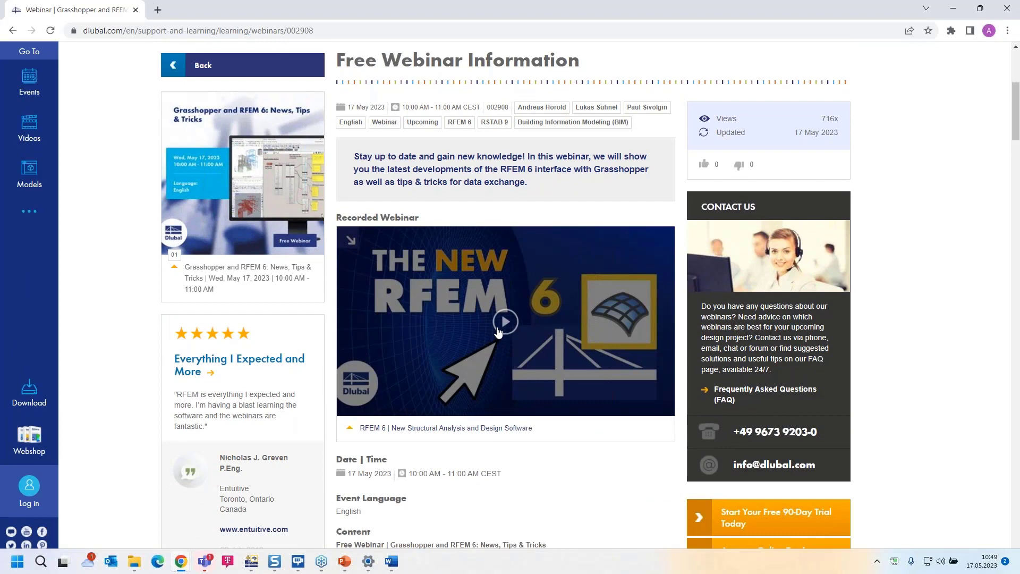
{"action": "scroll", "coordinate": [499, 332], "scroll_direction": "down", "scroll_amount": 12}
{"action": "scroll", "coordinate": [435, 293], "scroll_direction": "down", "scroll_amount": 5}
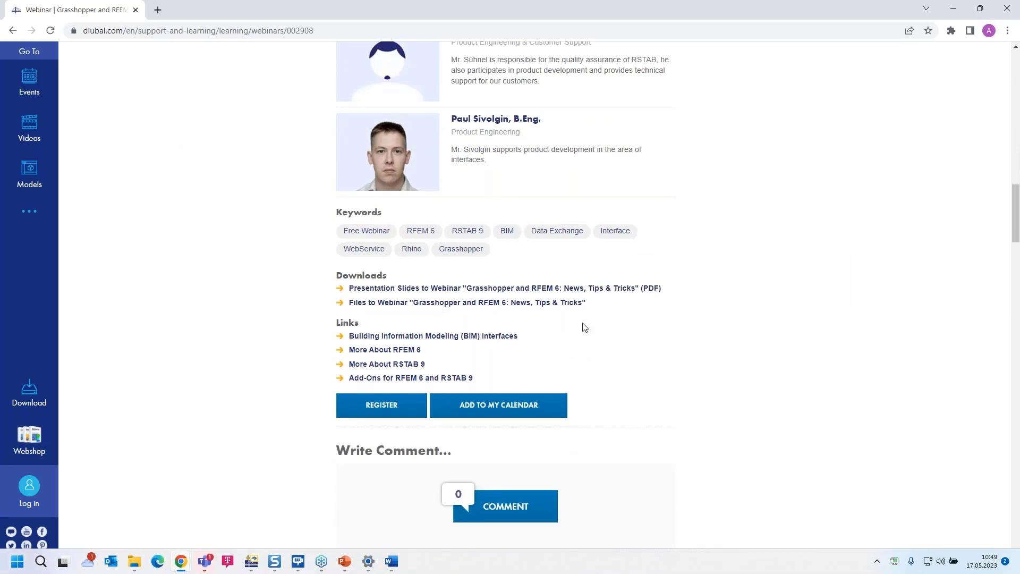
{"action": "scroll", "coordinate": [581, 326], "scroll_direction": "down", "scroll_amount": 6}
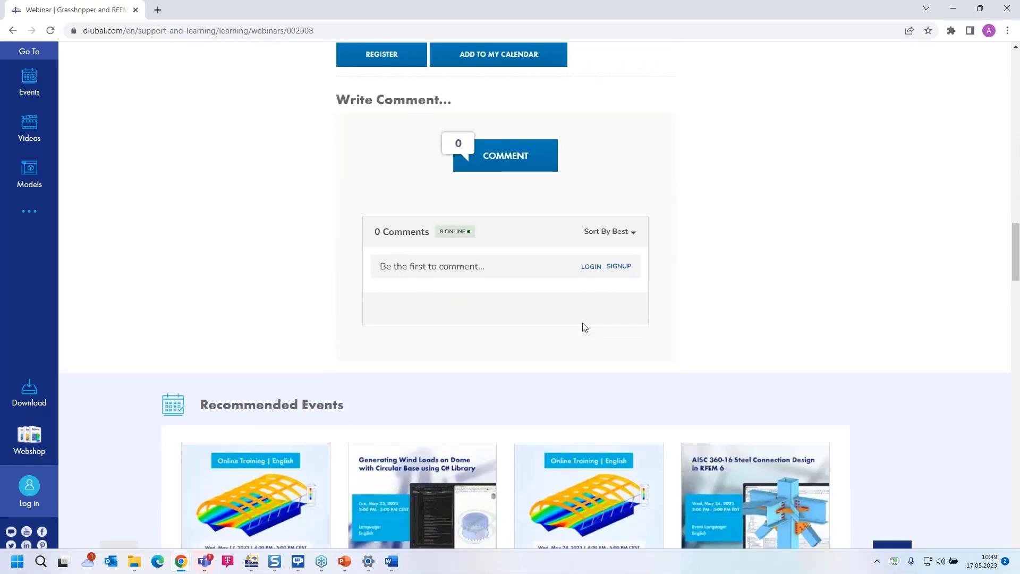
{"action": "scroll", "coordinate": [584, 326], "scroll_direction": "down", "scroll_amount": 13}
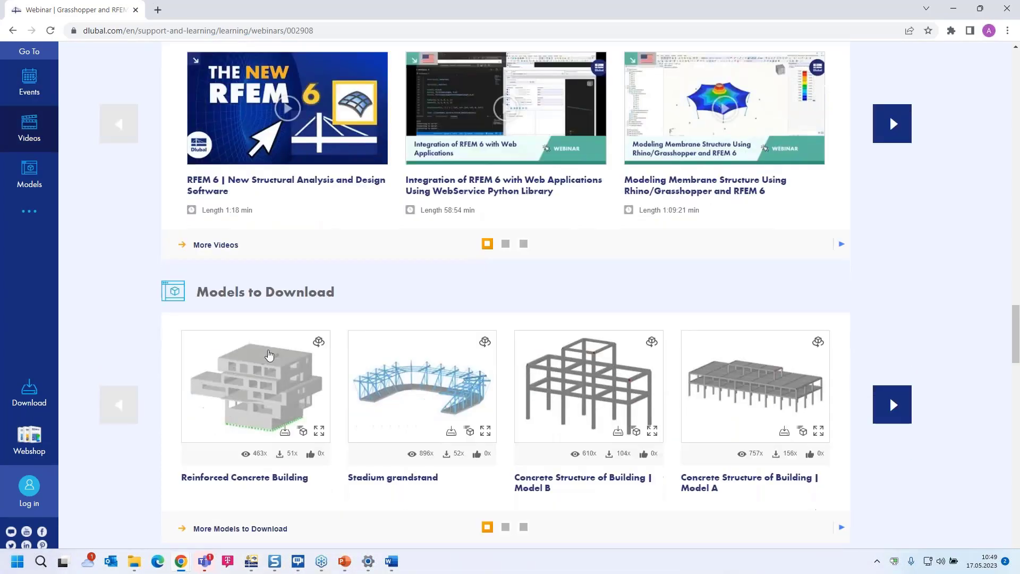
{"action": "scroll", "coordinate": [387, 329], "scroll_direction": "up", "scroll_amount": 5}
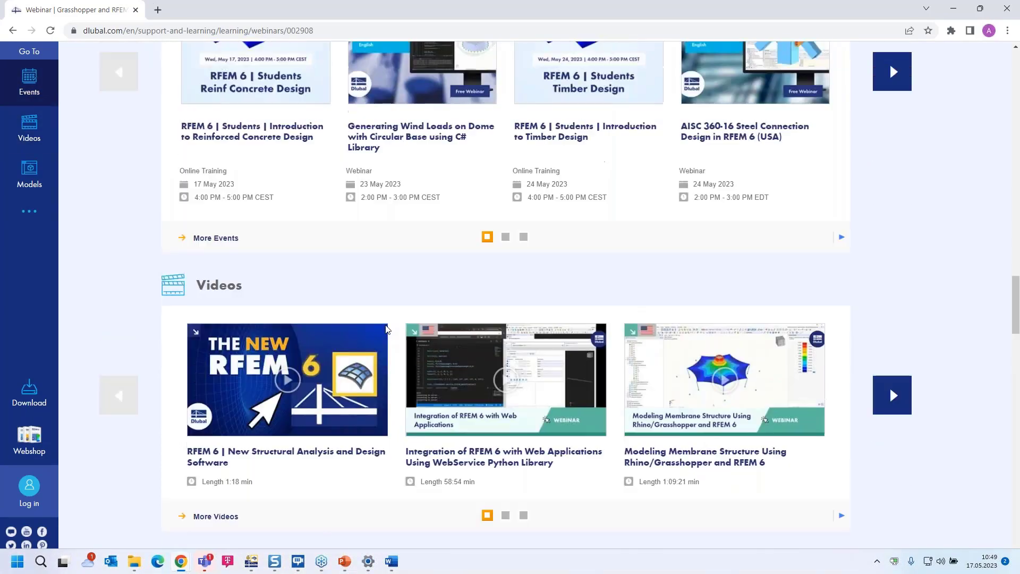
{"action": "scroll", "coordinate": [387, 329], "scroll_direction": "up", "scroll_amount": 18}
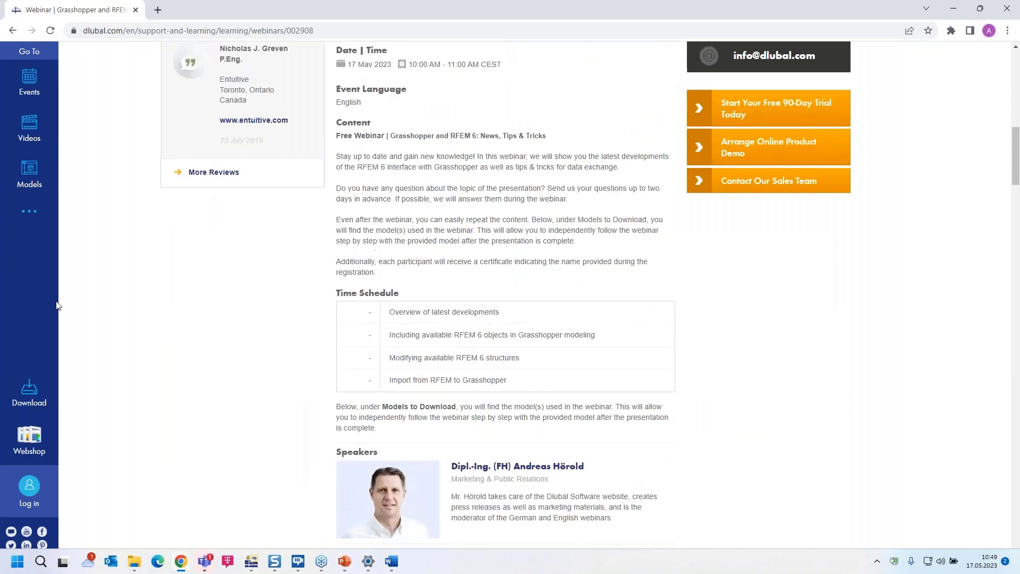